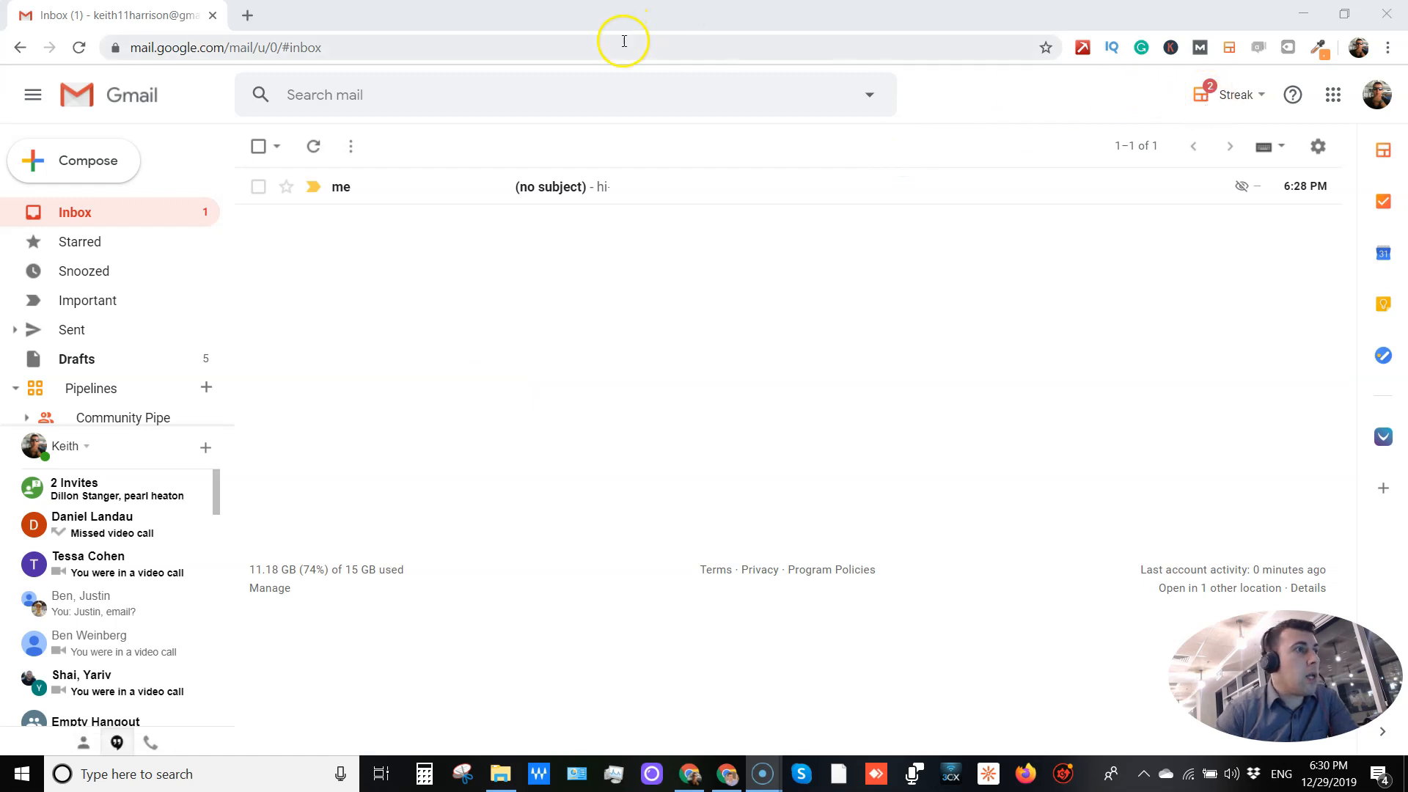
pyautogui.click(561, 47)
pyautogui.write('stre')
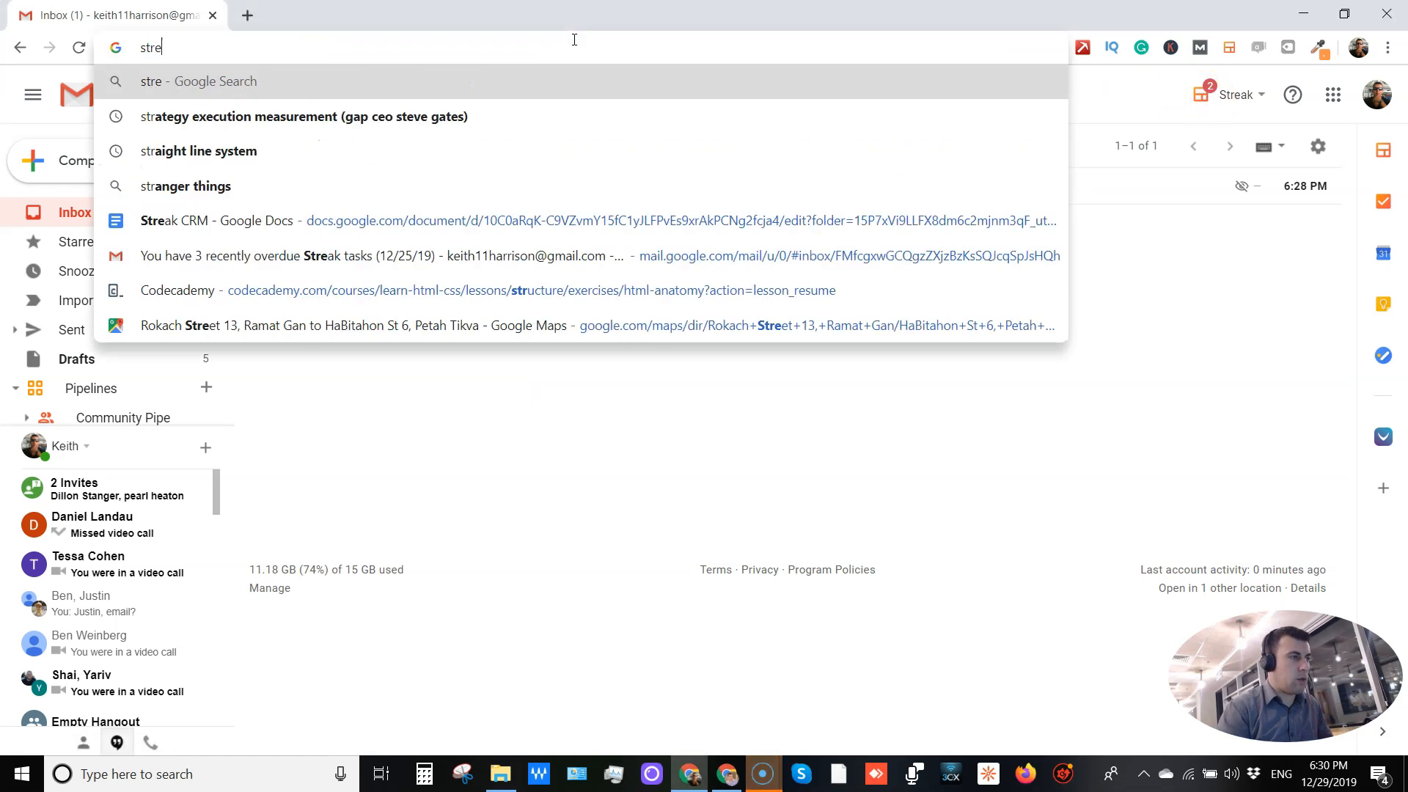
pyautogui.write('ak')
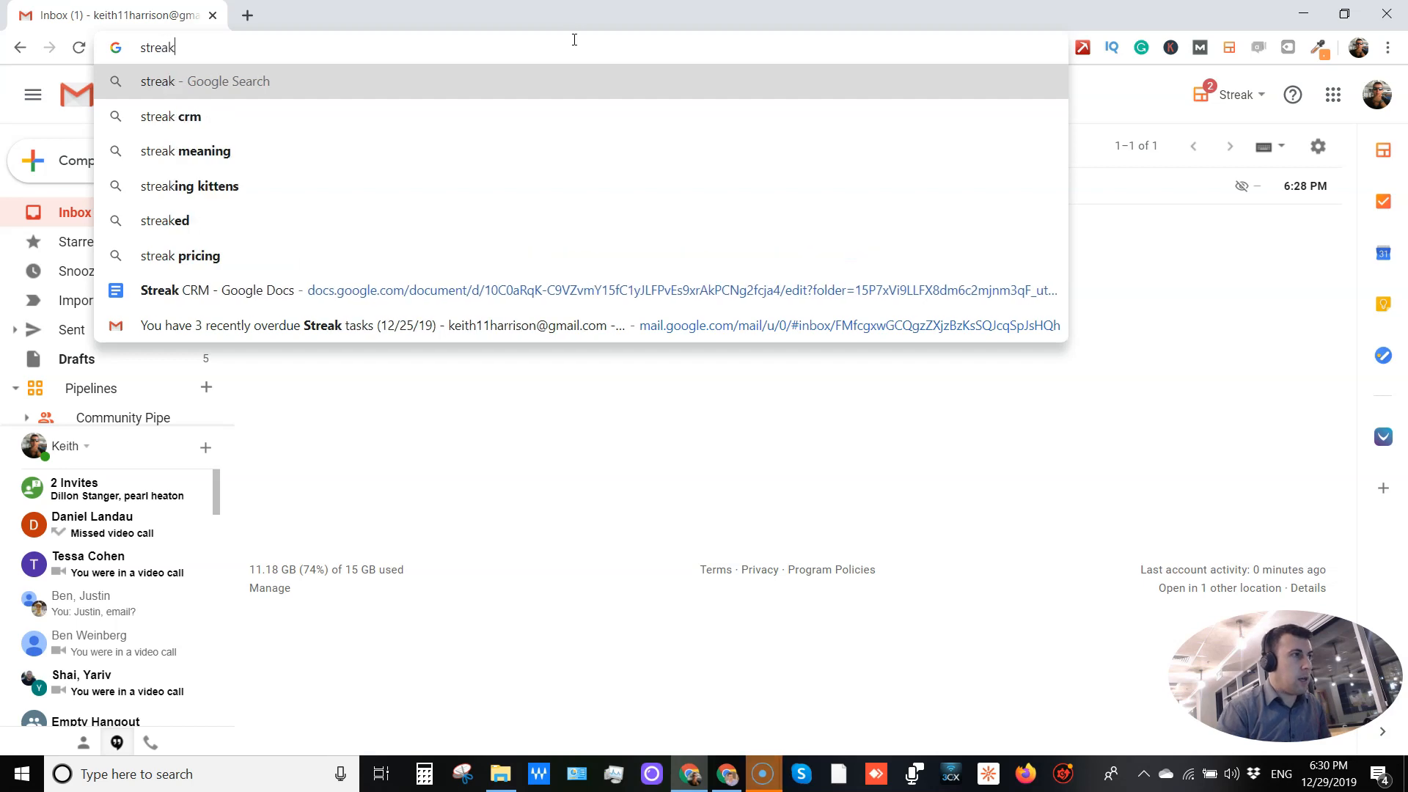
pyautogui.press('Down')
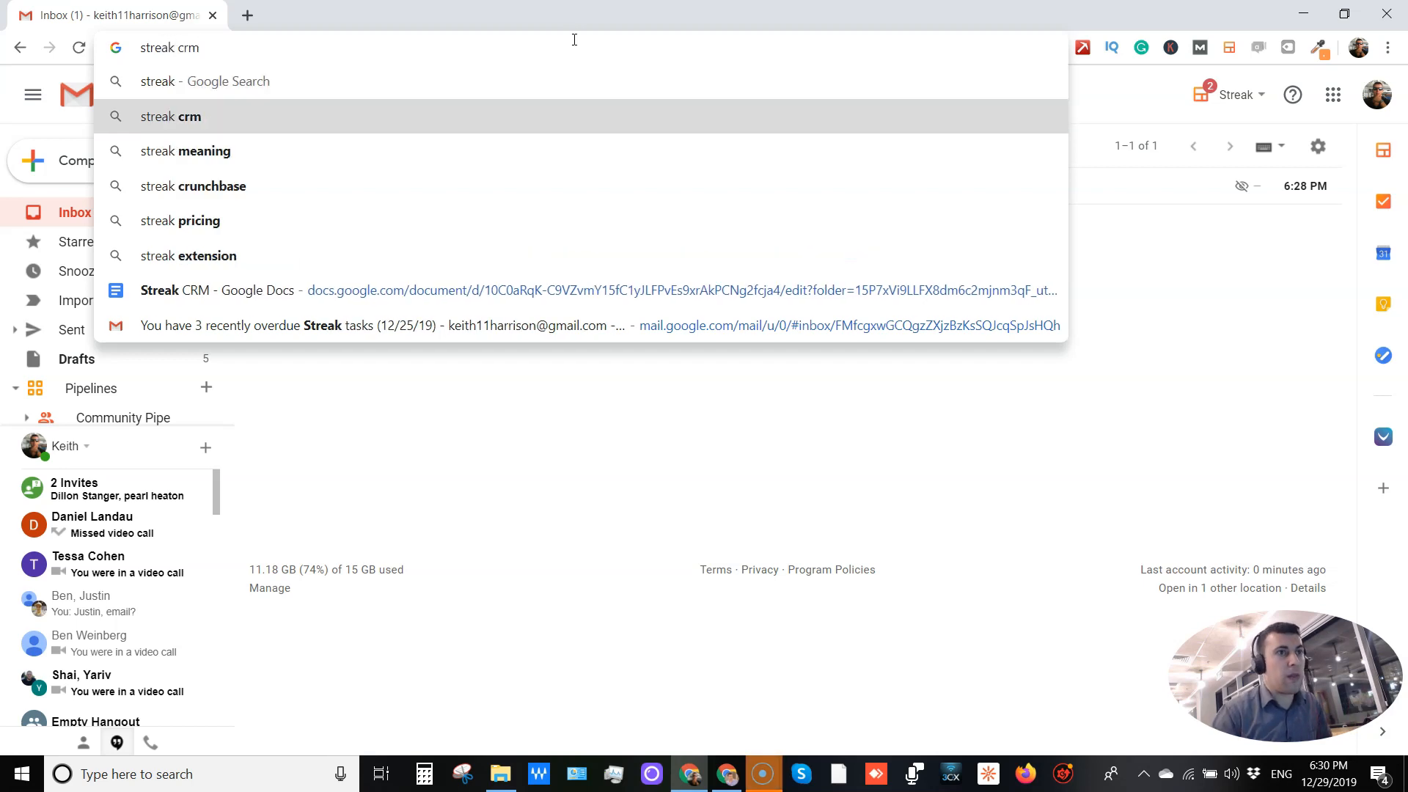
pyautogui.click(1188, 399)
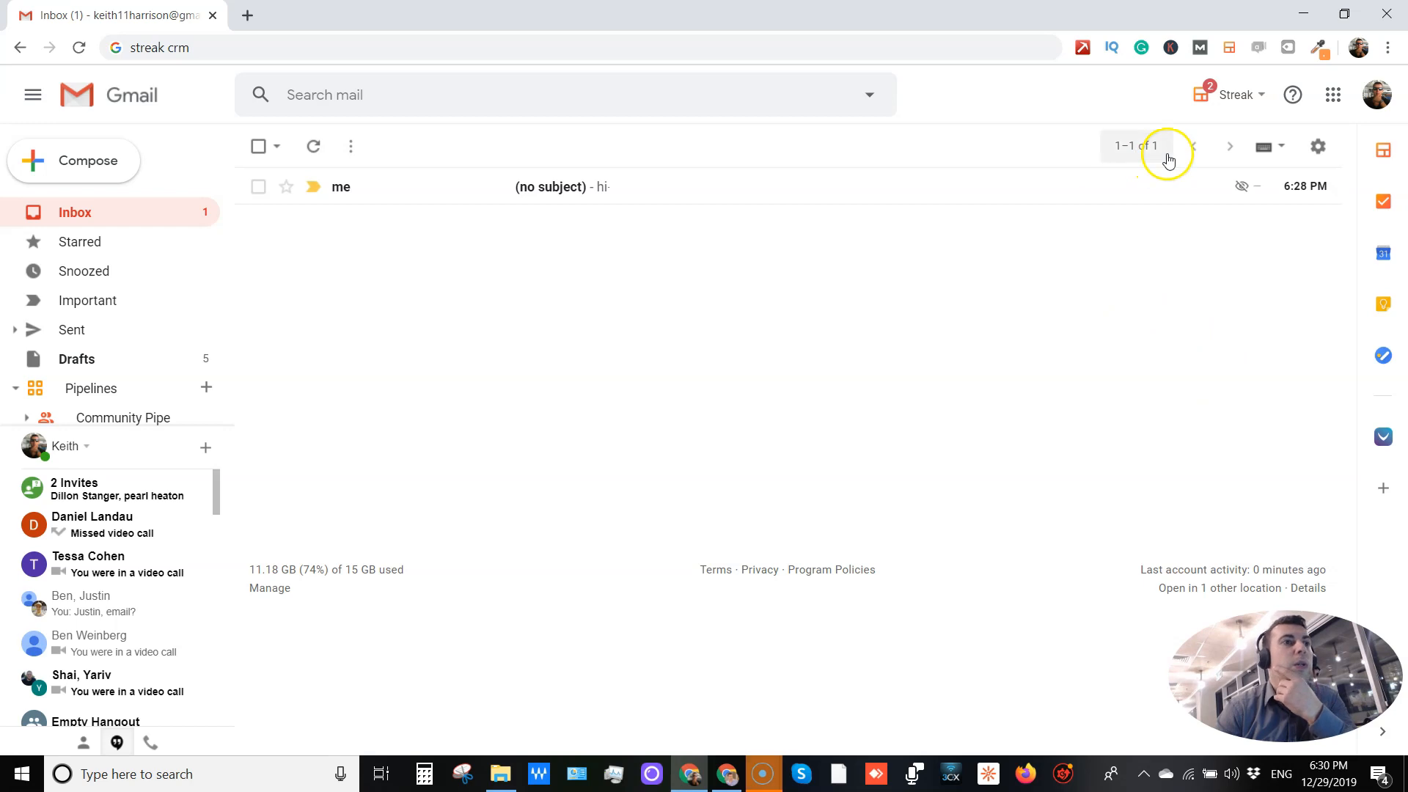
# Open the Streak menu, review its options such as Settings, Teams and Integrations, and close it.
pyautogui.click(1230, 50)
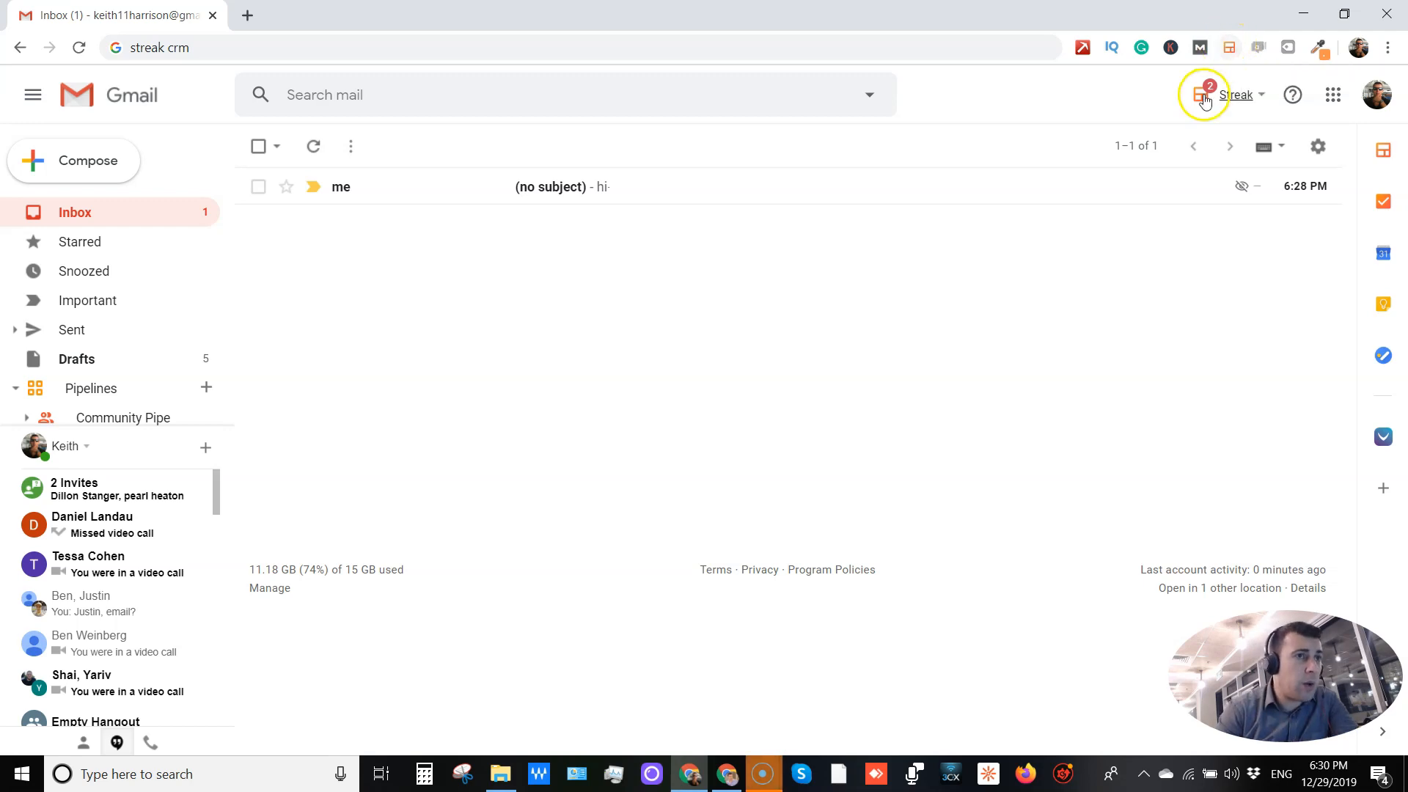
pyautogui.click(1245, 96)
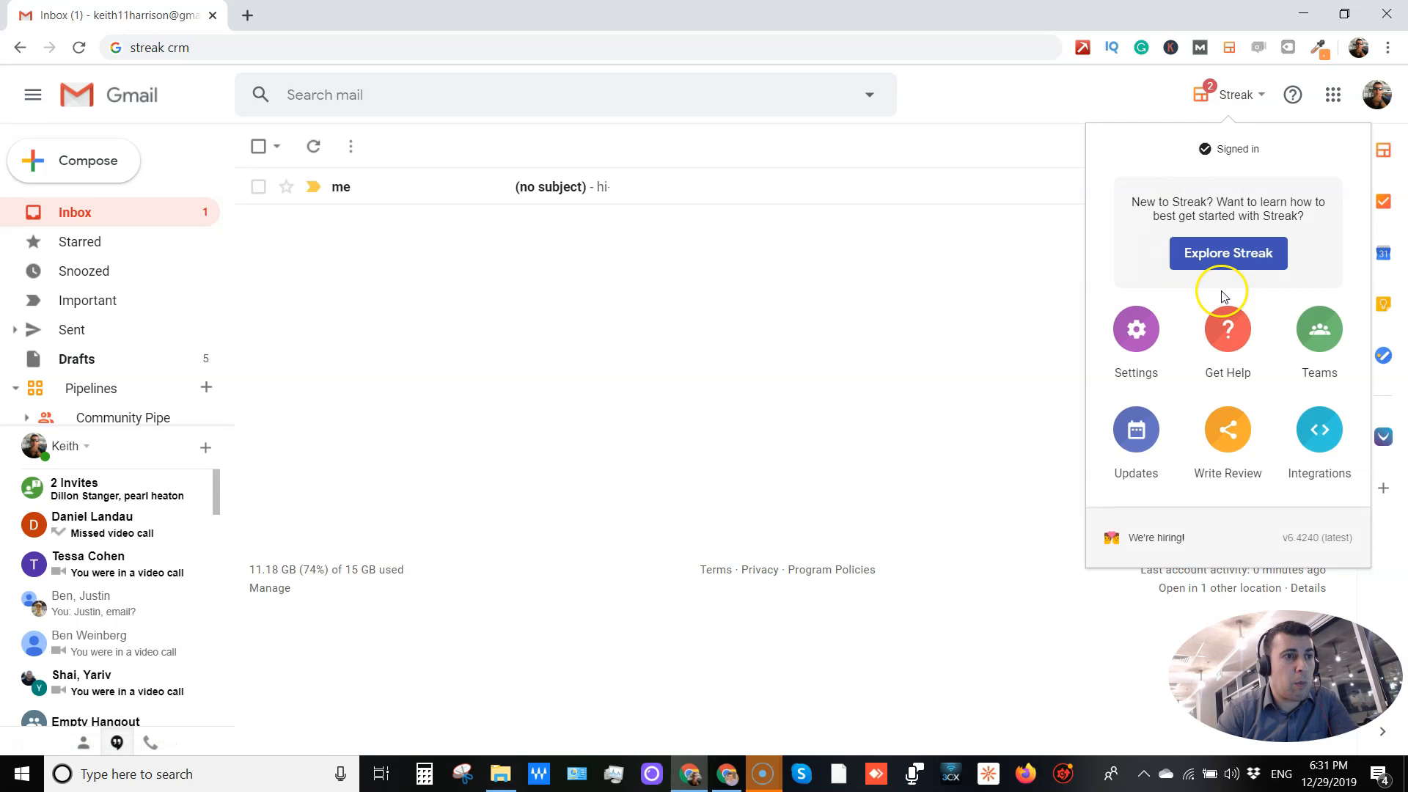
pyautogui.click(860, 438)
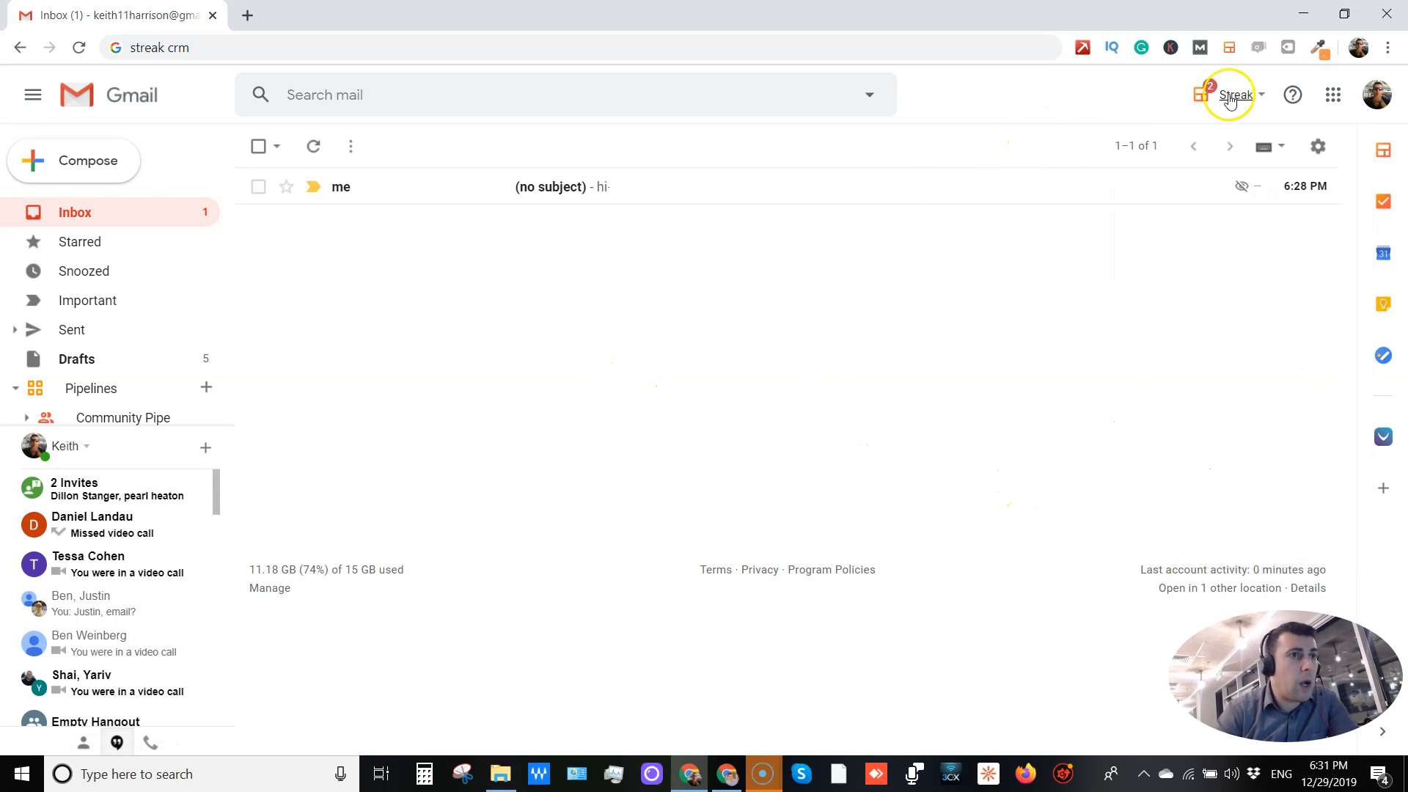
pyautogui.click(1230, 98)
pyautogui.click(1327, 350)
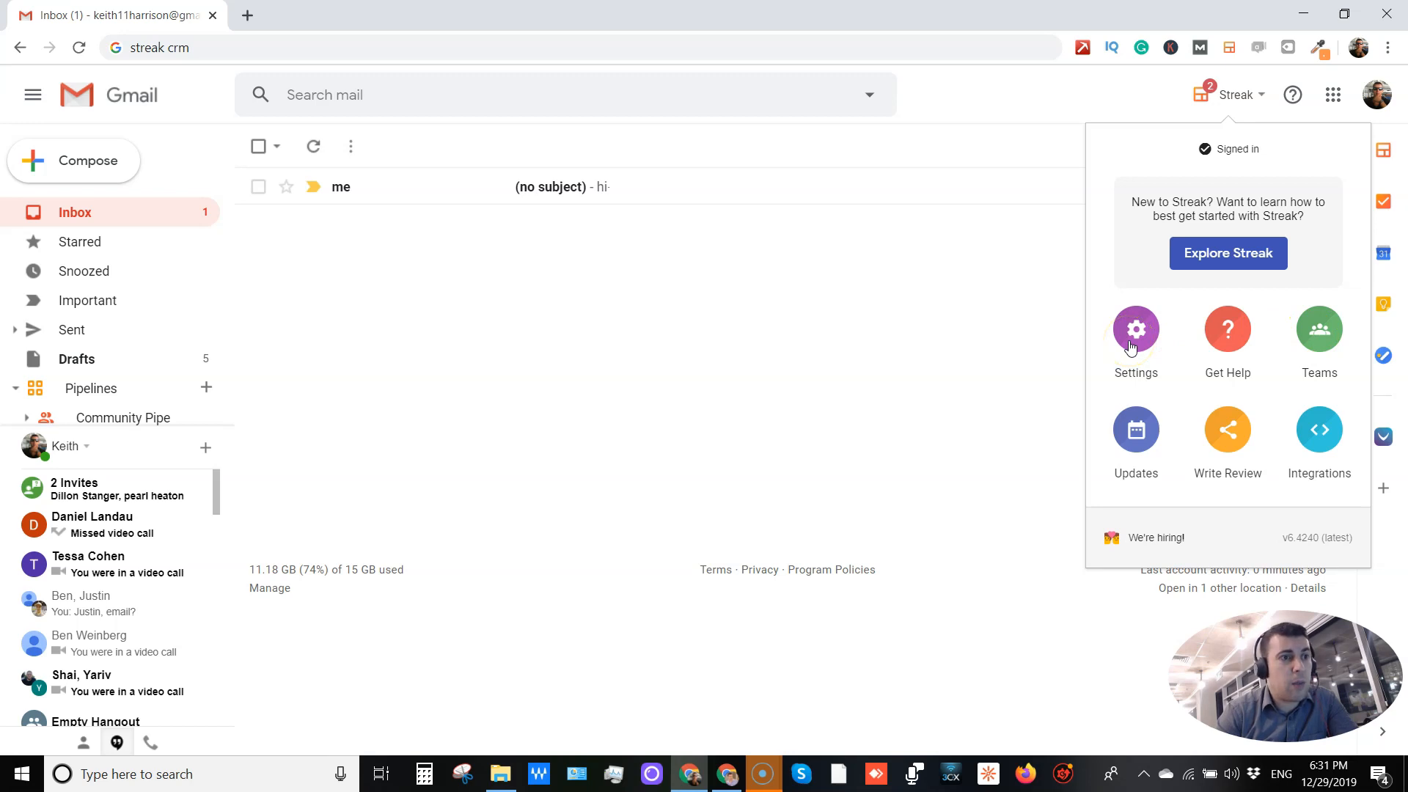
pyautogui.click(1312, 428)
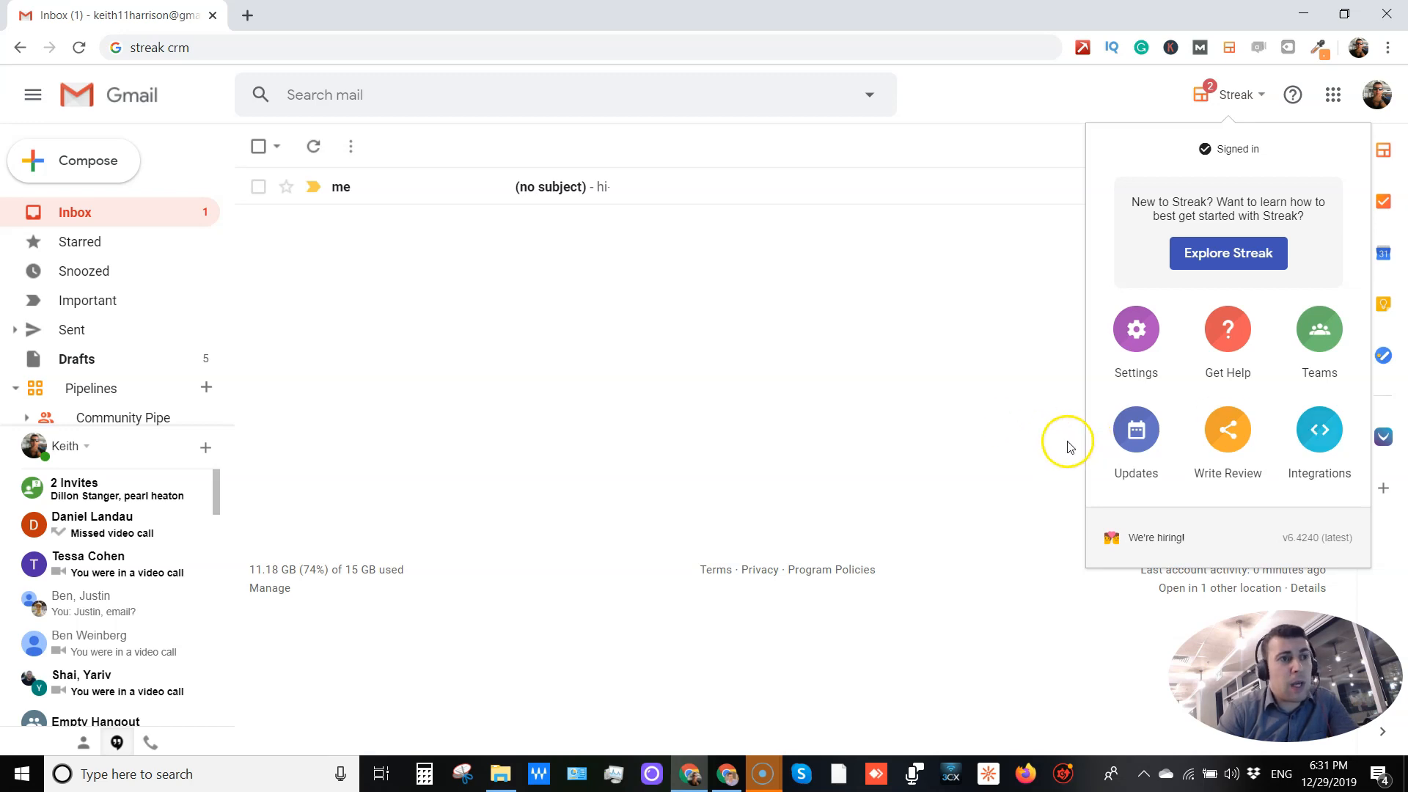
pyautogui.click(723, 407)
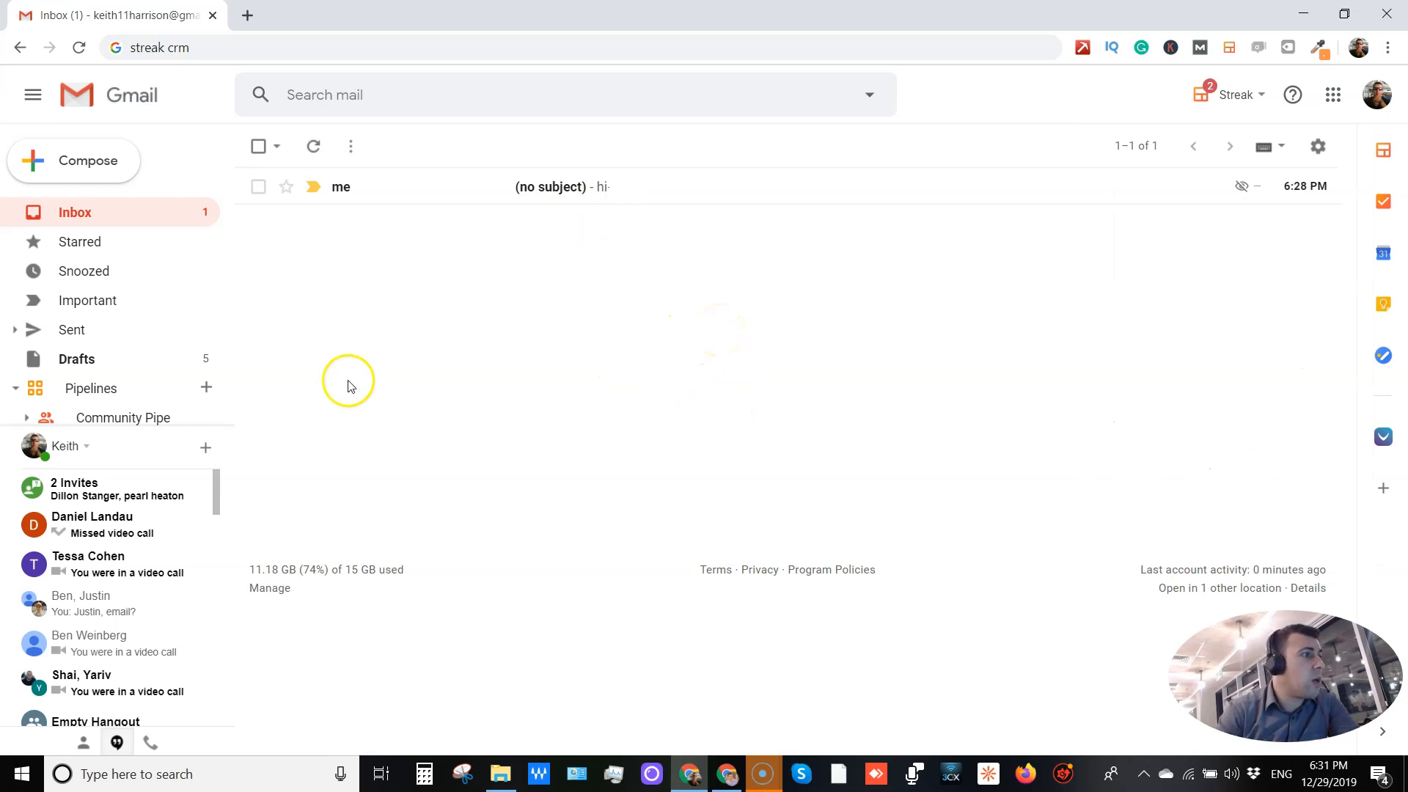
# Open the Community Pipe pipeline from the Pipelines list.
pyautogui.scroll(-1, 44, 352)
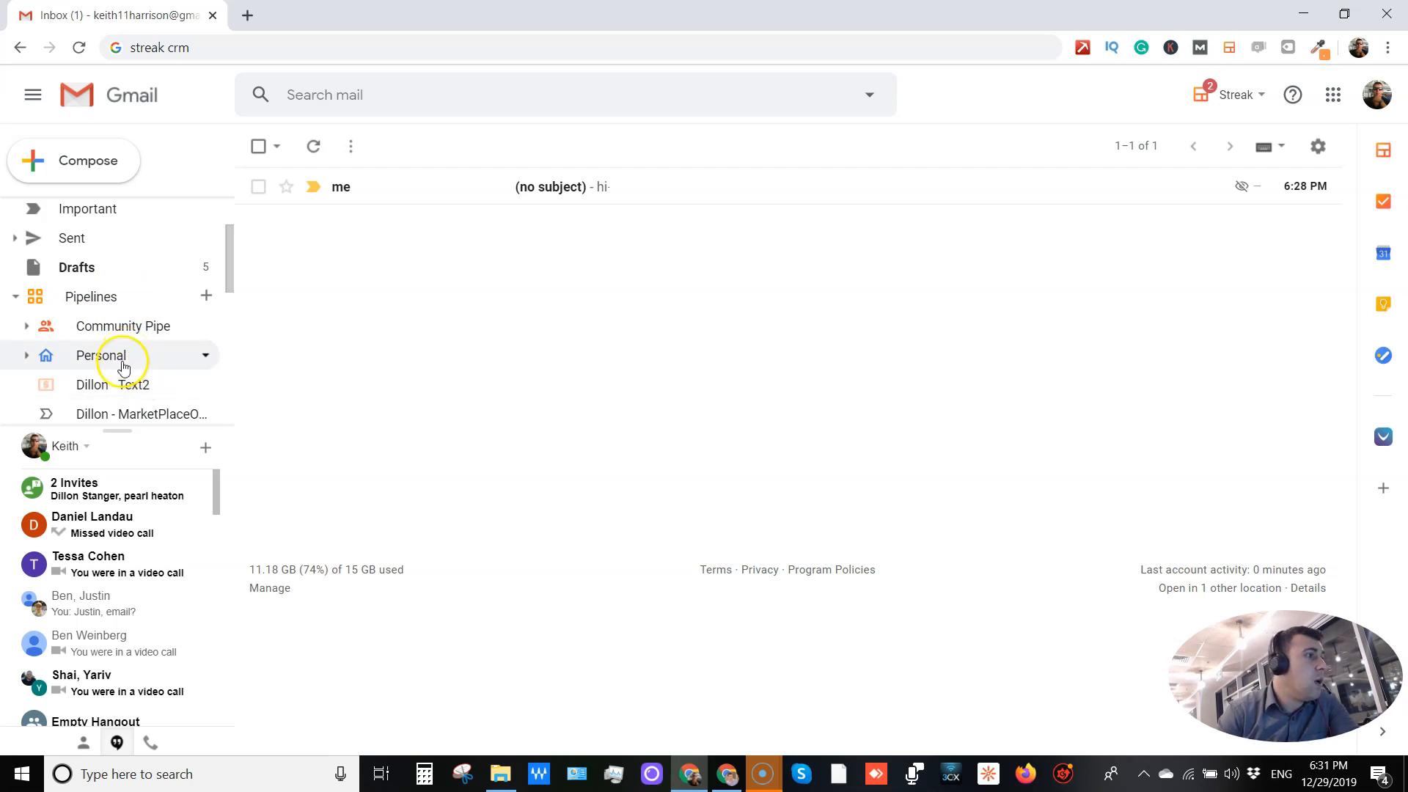
pyautogui.click(97, 330)
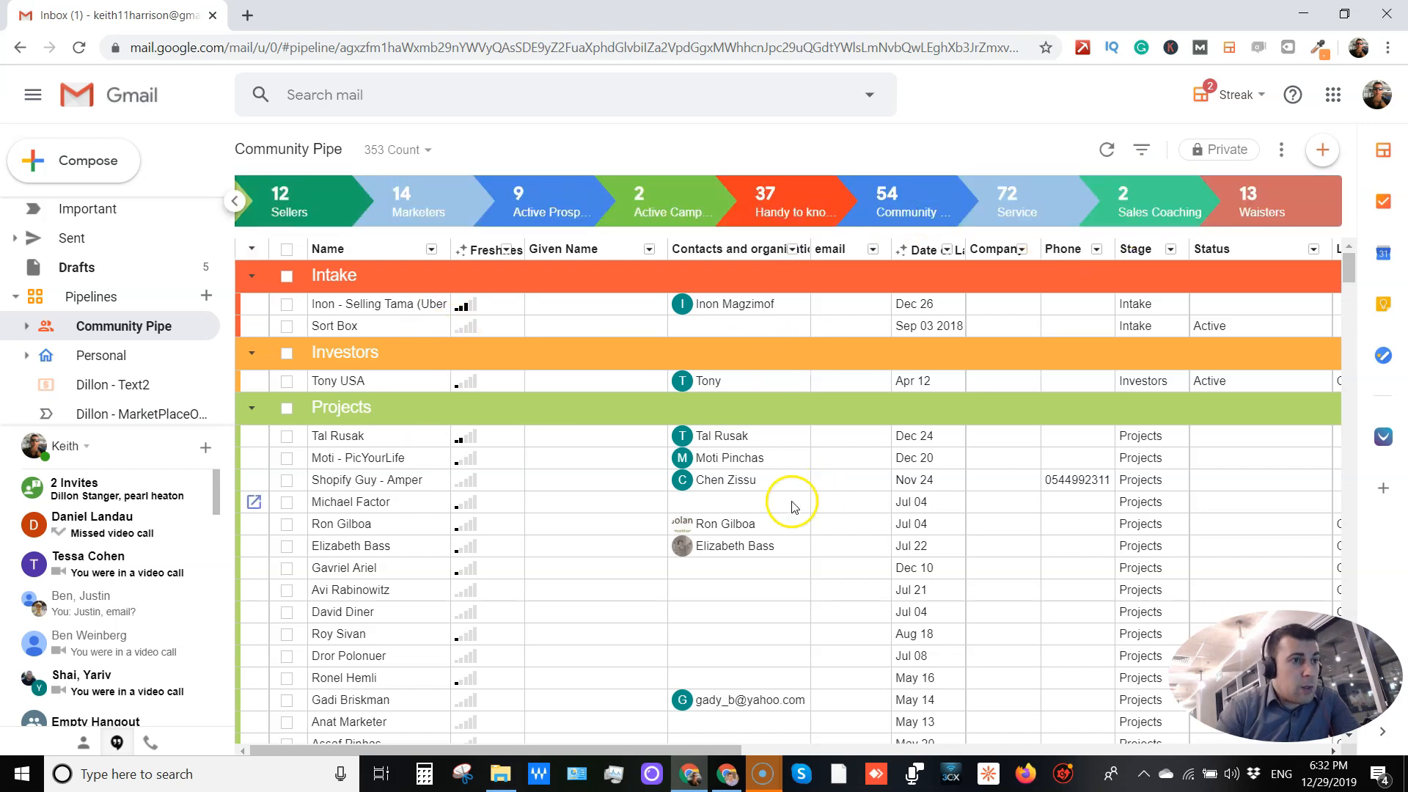
pyautogui.moveTo(478, 749)
pyautogui.mouseDown()
pyautogui.moveTo(1058, 722)
pyautogui.moveTo(798, 698)
pyautogui.moveTo(594, 756)
pyautogui.moveTo(459, 754)
pyautogui.mouseUp()
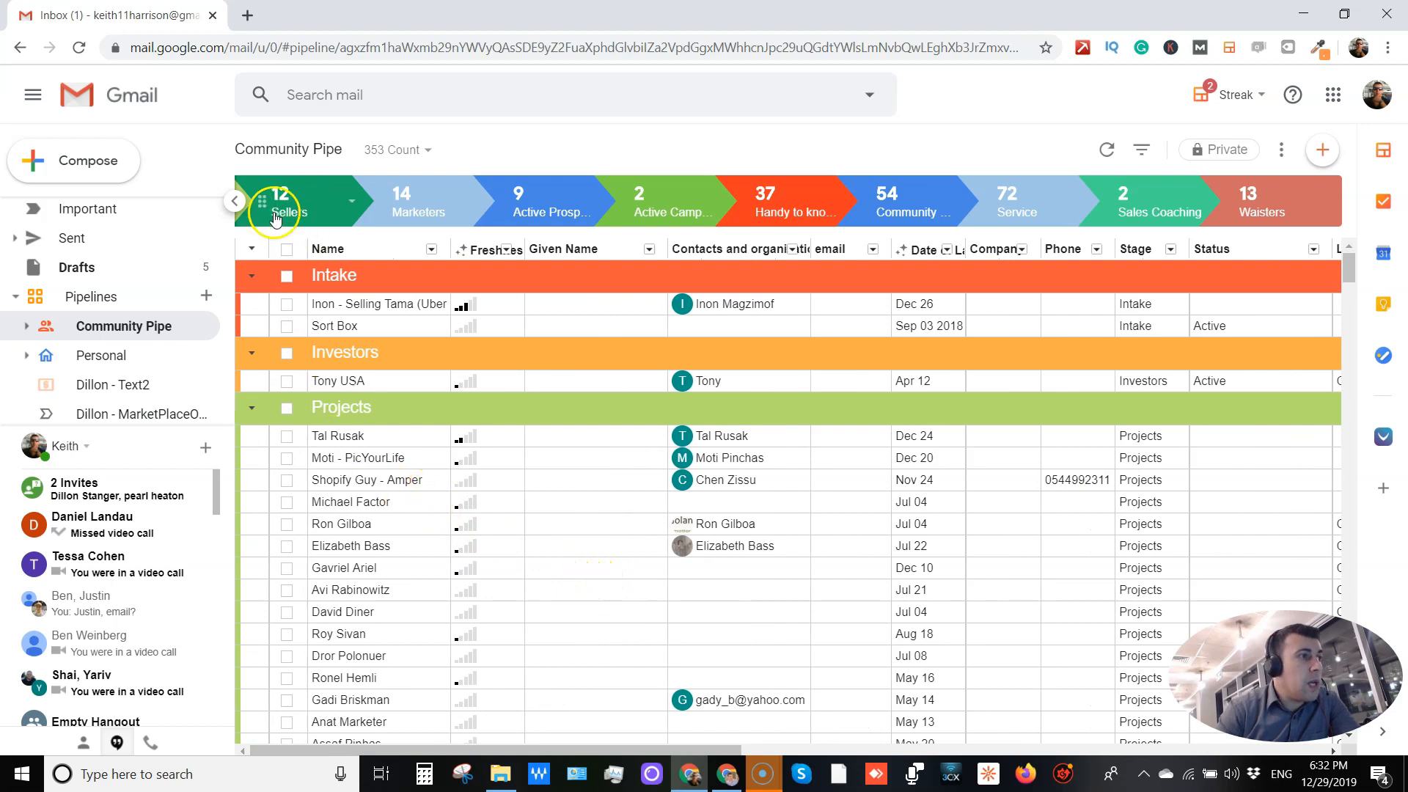
# Collapse the Intake, Investors, Projects, Sellers and Marketers stage groups in the pipeline.
pyautogui.click(253, 276)
pyautogui.click(252, 312)
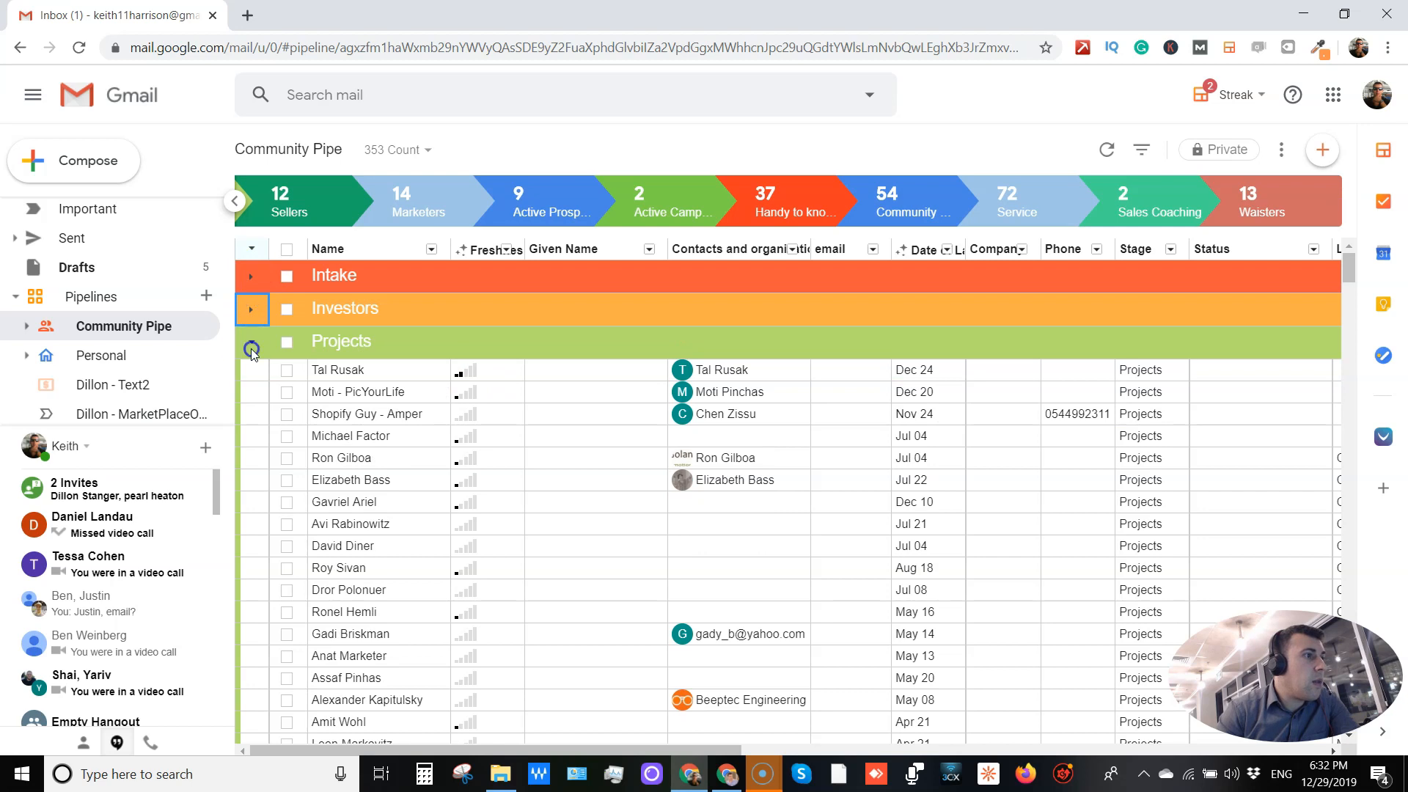
pyautogui.click(251, 345)
pyautogui.click(249, 376)
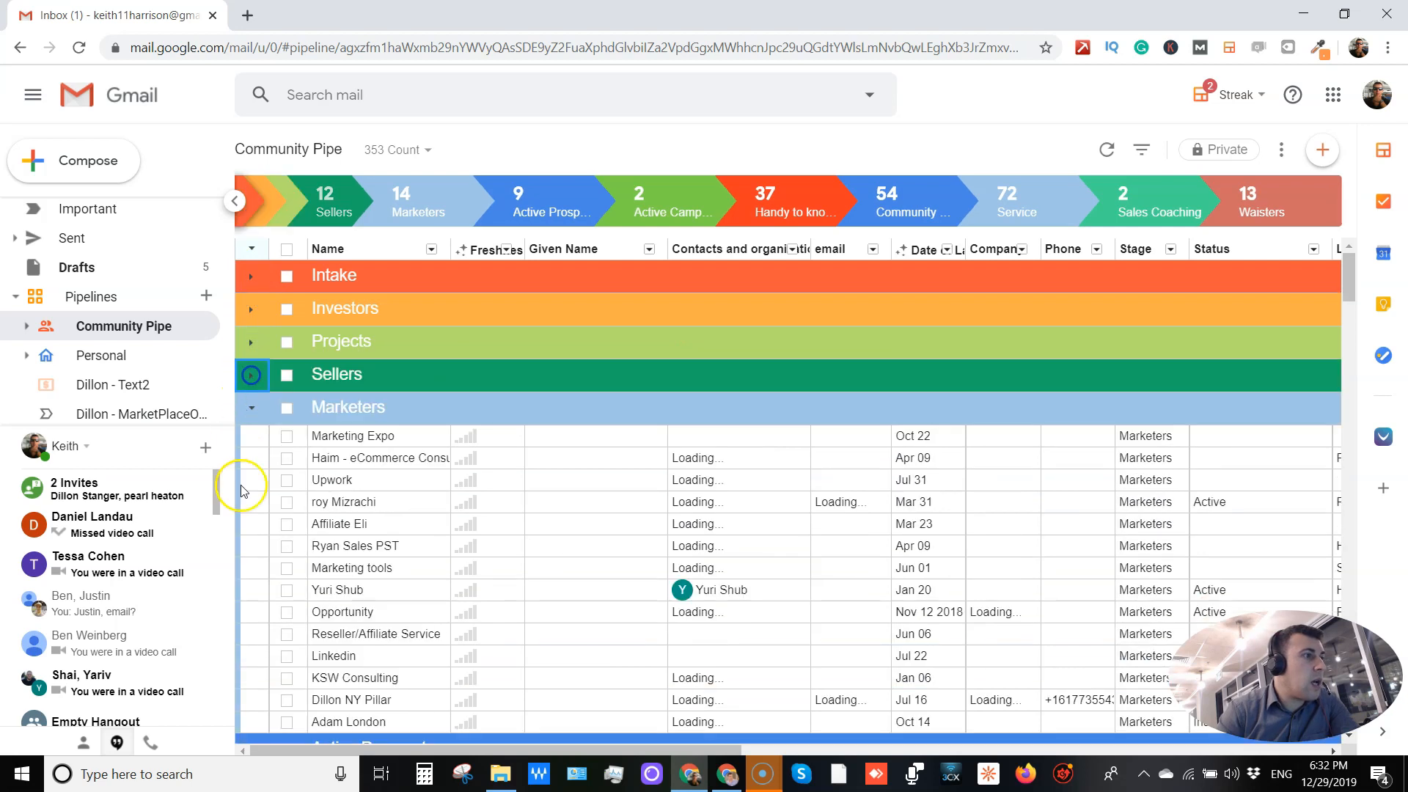
pyautogui.click(252, 408)
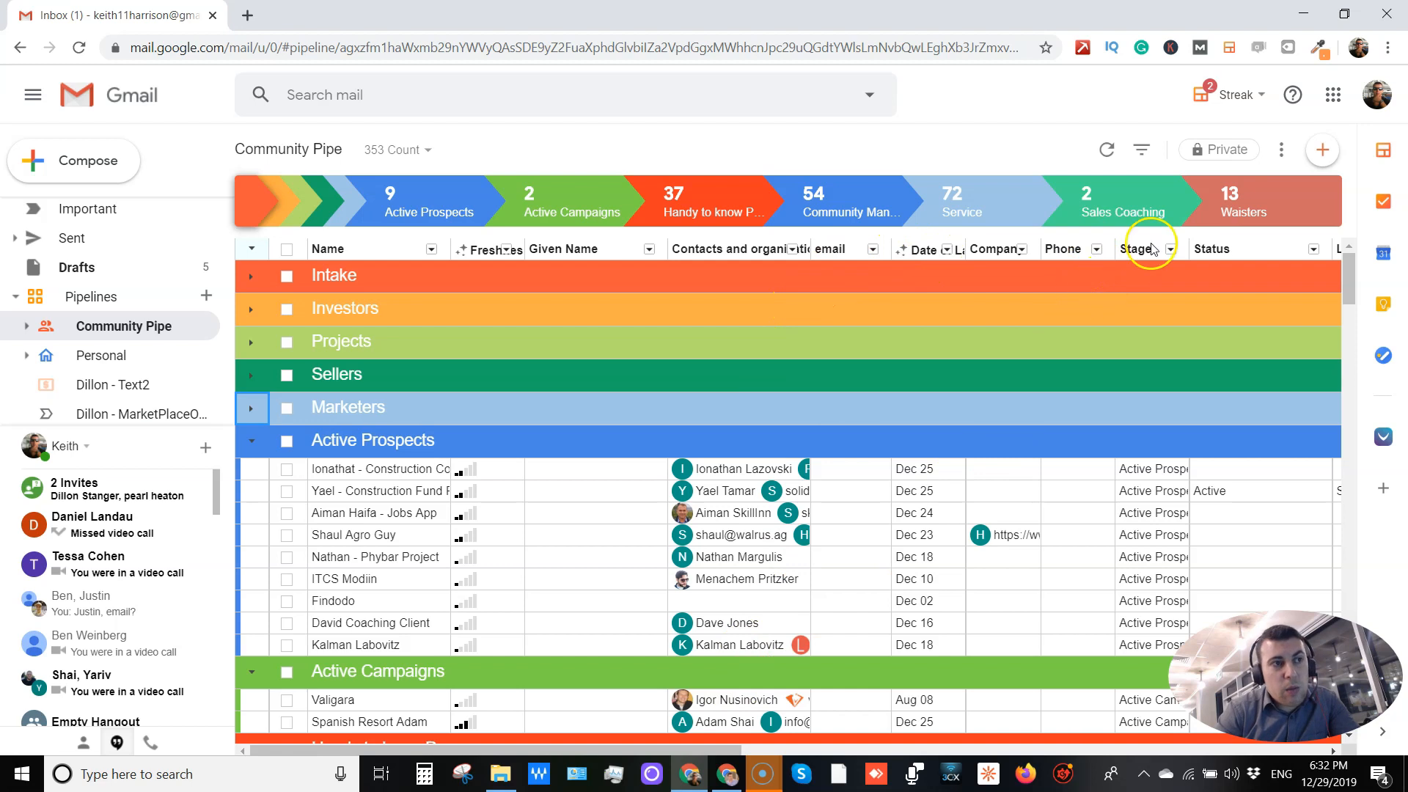
# Examine the basic column types that can be inserted beside the Location column, such as Checkbox, Dropdown and Tag.
pyautogui.moveTo(587, 750); pyautogui.dragTo(1054, 728)
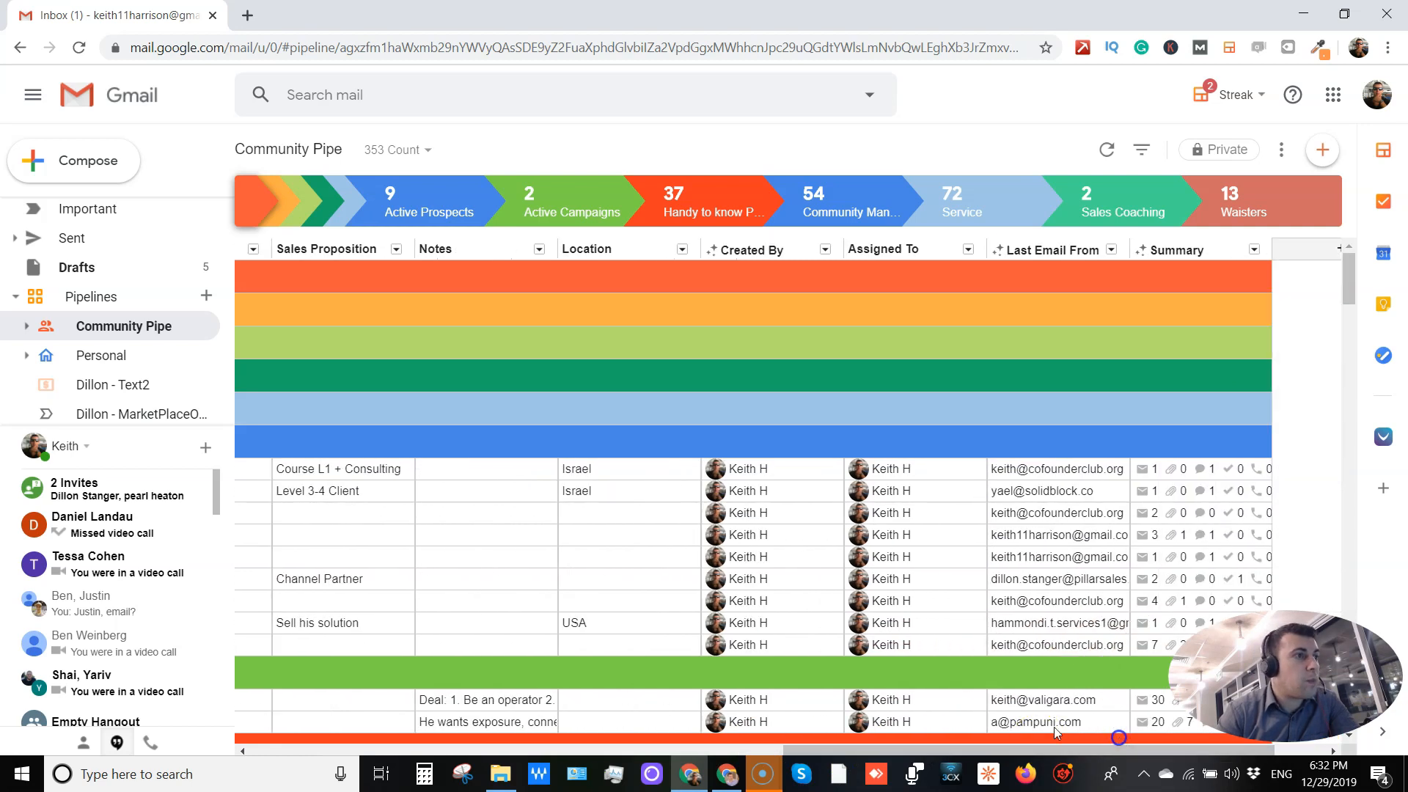
pyautogui.click(683, 250)
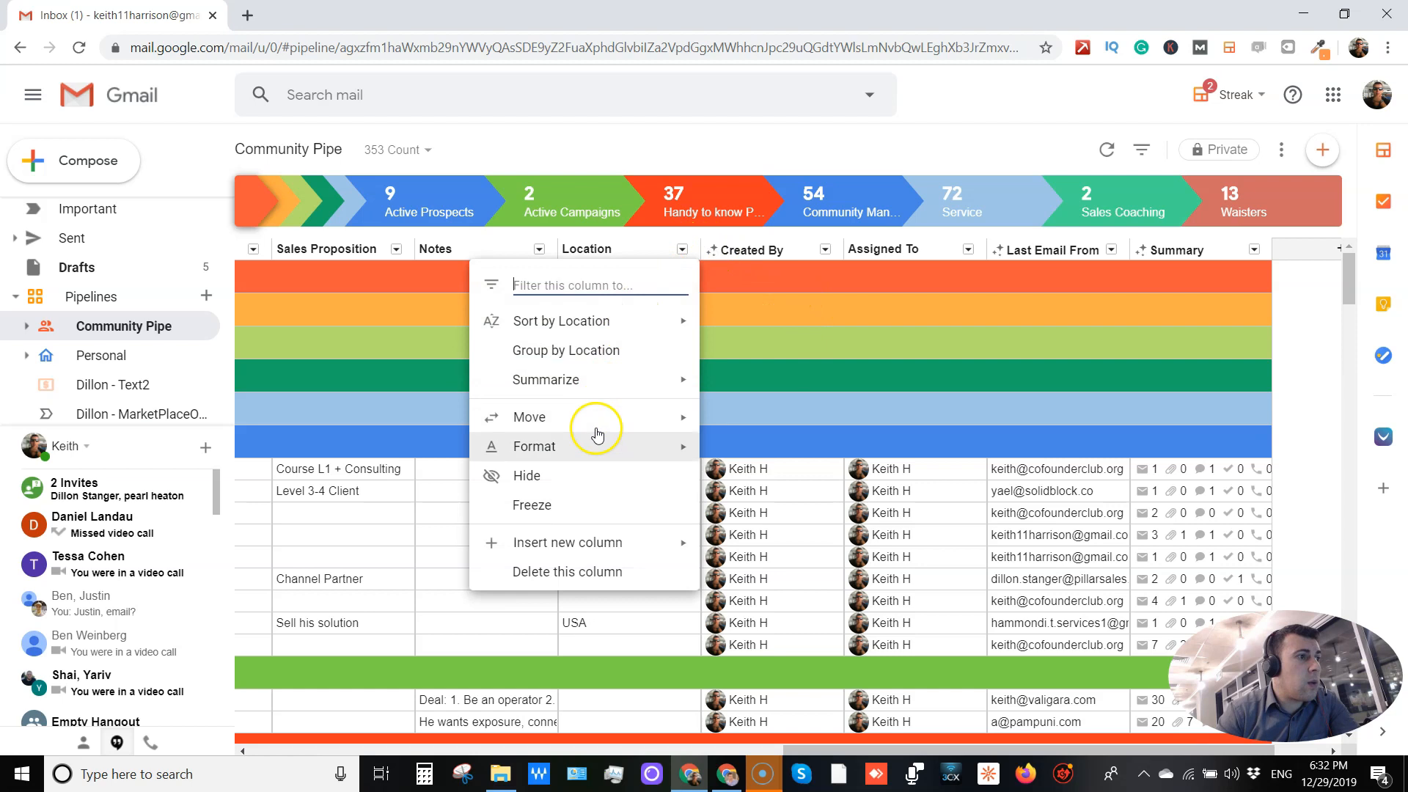
pyautogui.moveTo(608, 550)
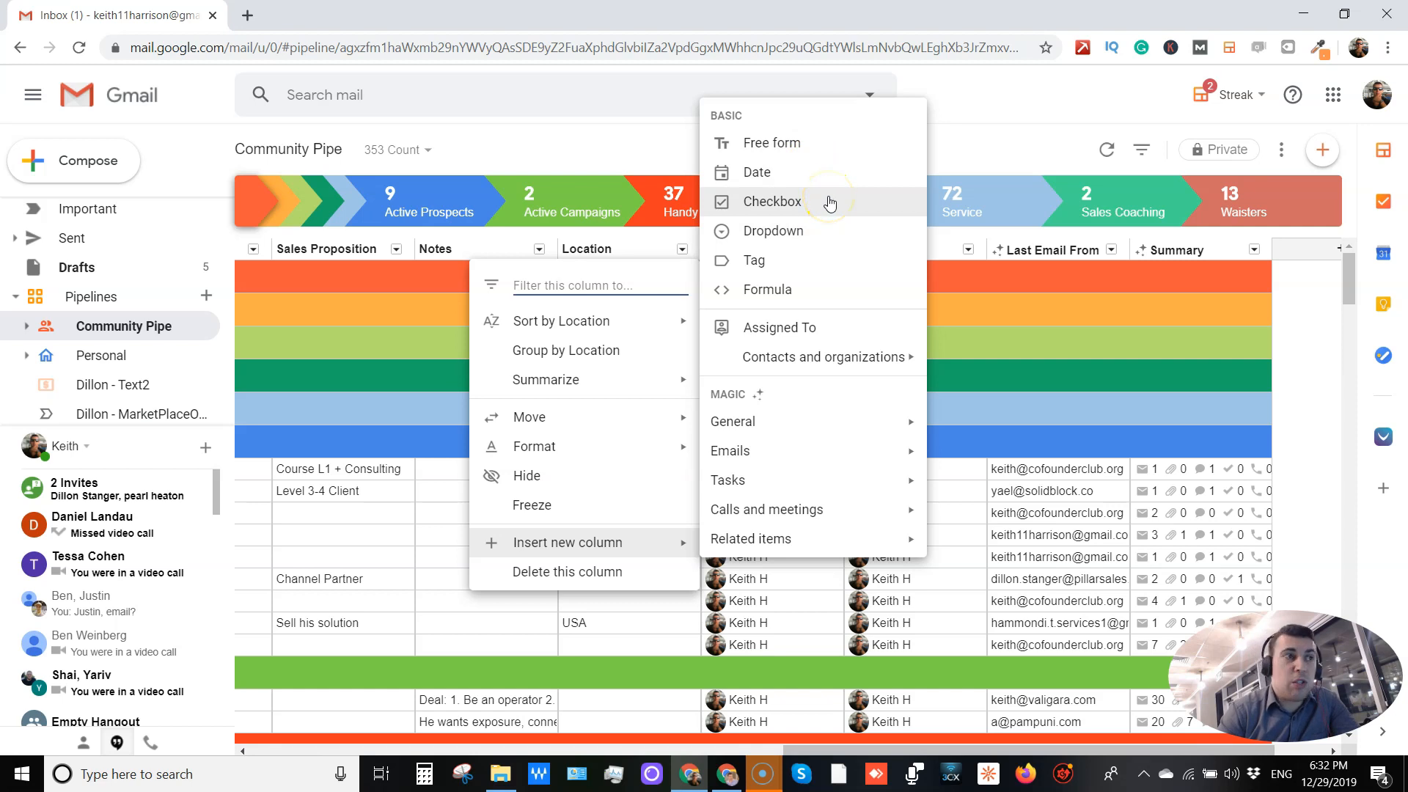
pyautogui.click(827, 225)
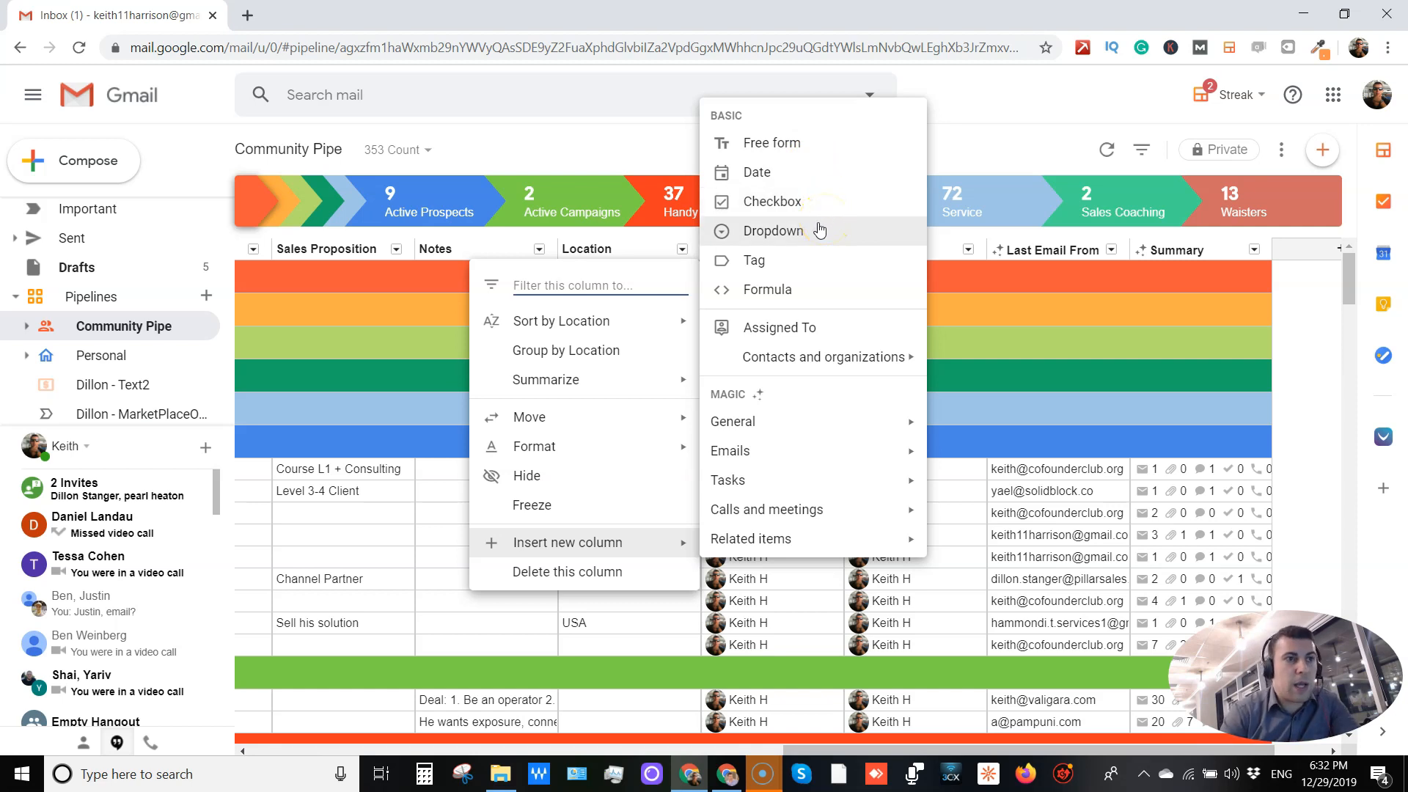
pyautogui.click(814, 261)
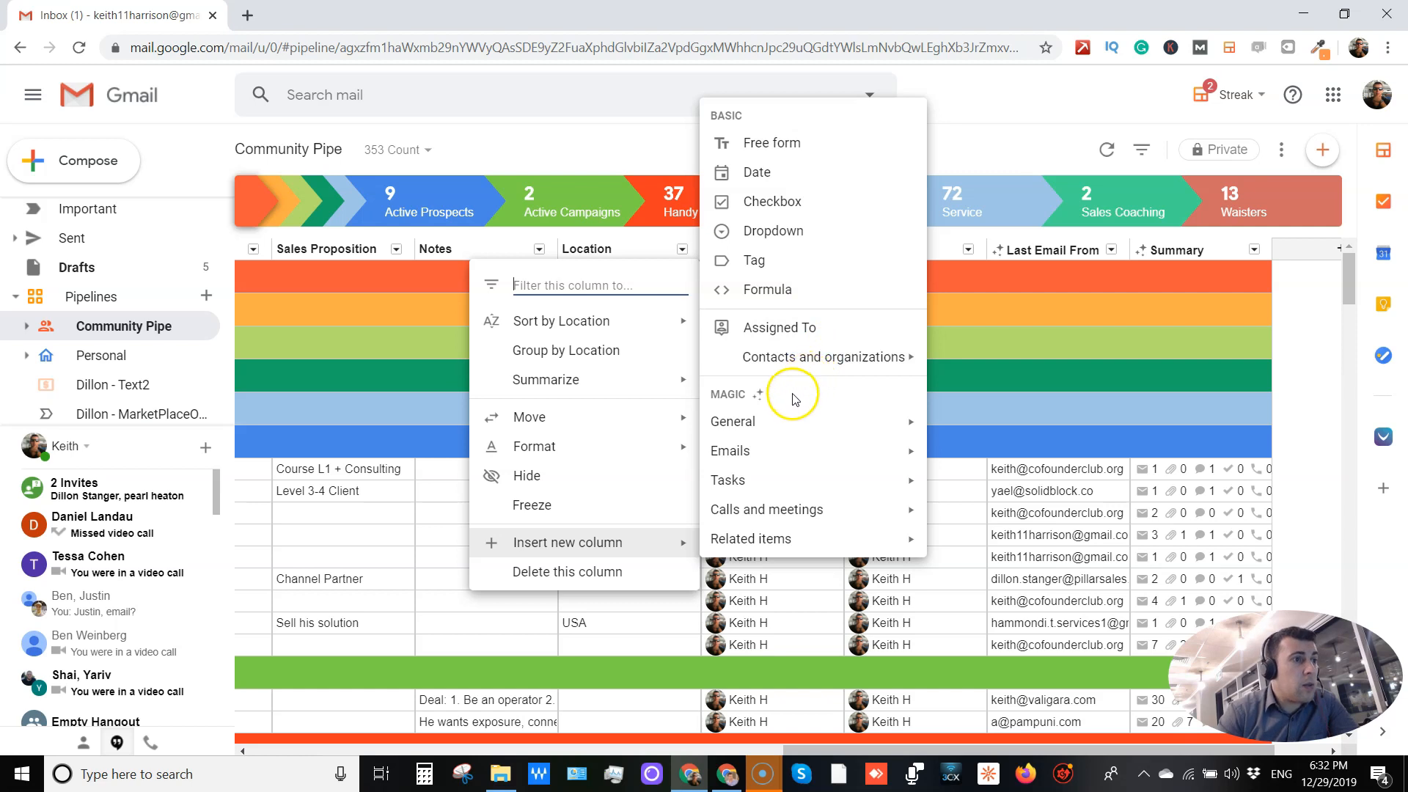
# Examine the Magic column types under General, Tasks, Calls and meetings, and Related items, and leave without inserting a column.
pyautogui.moveTo(790, 414)
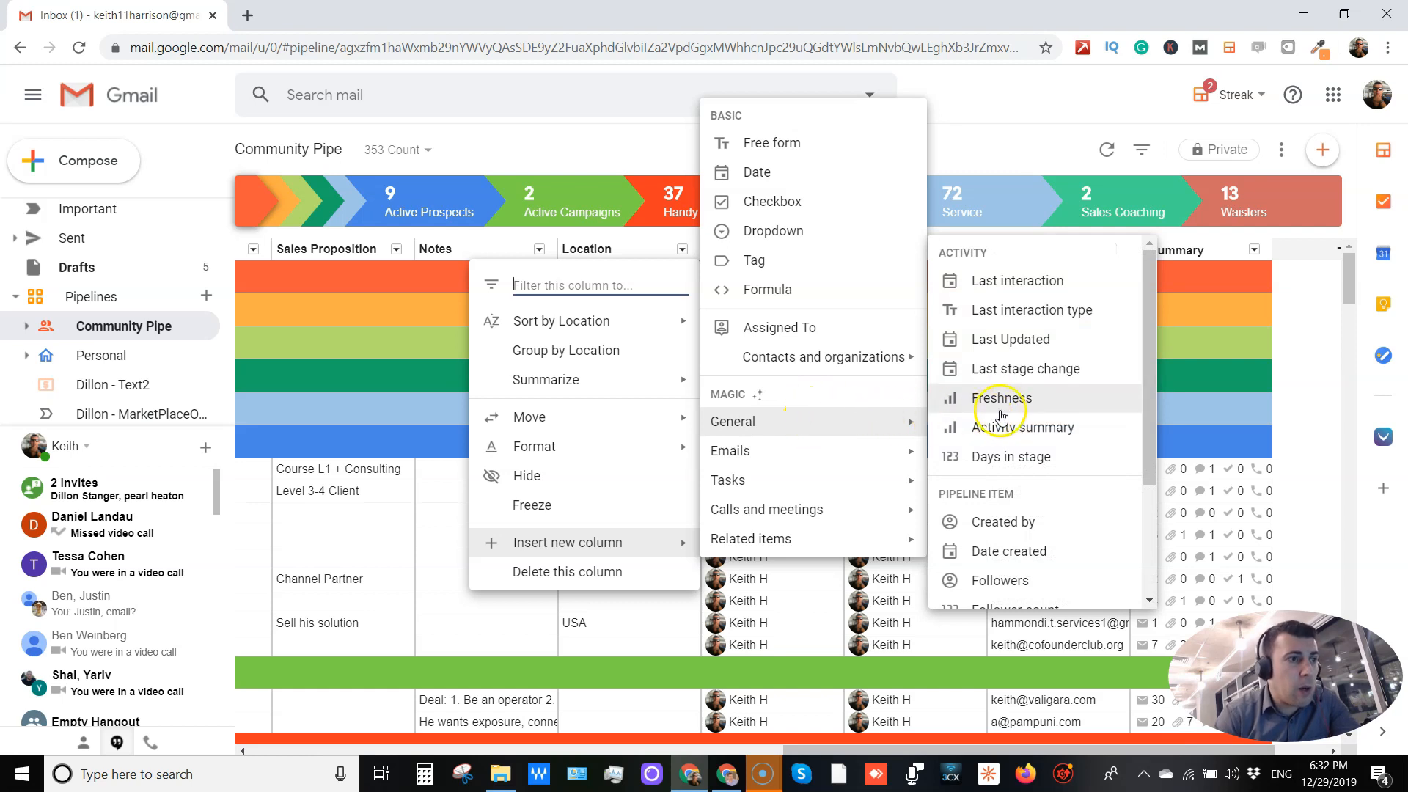
pyautogui.scroll(-3, 1053, 366)
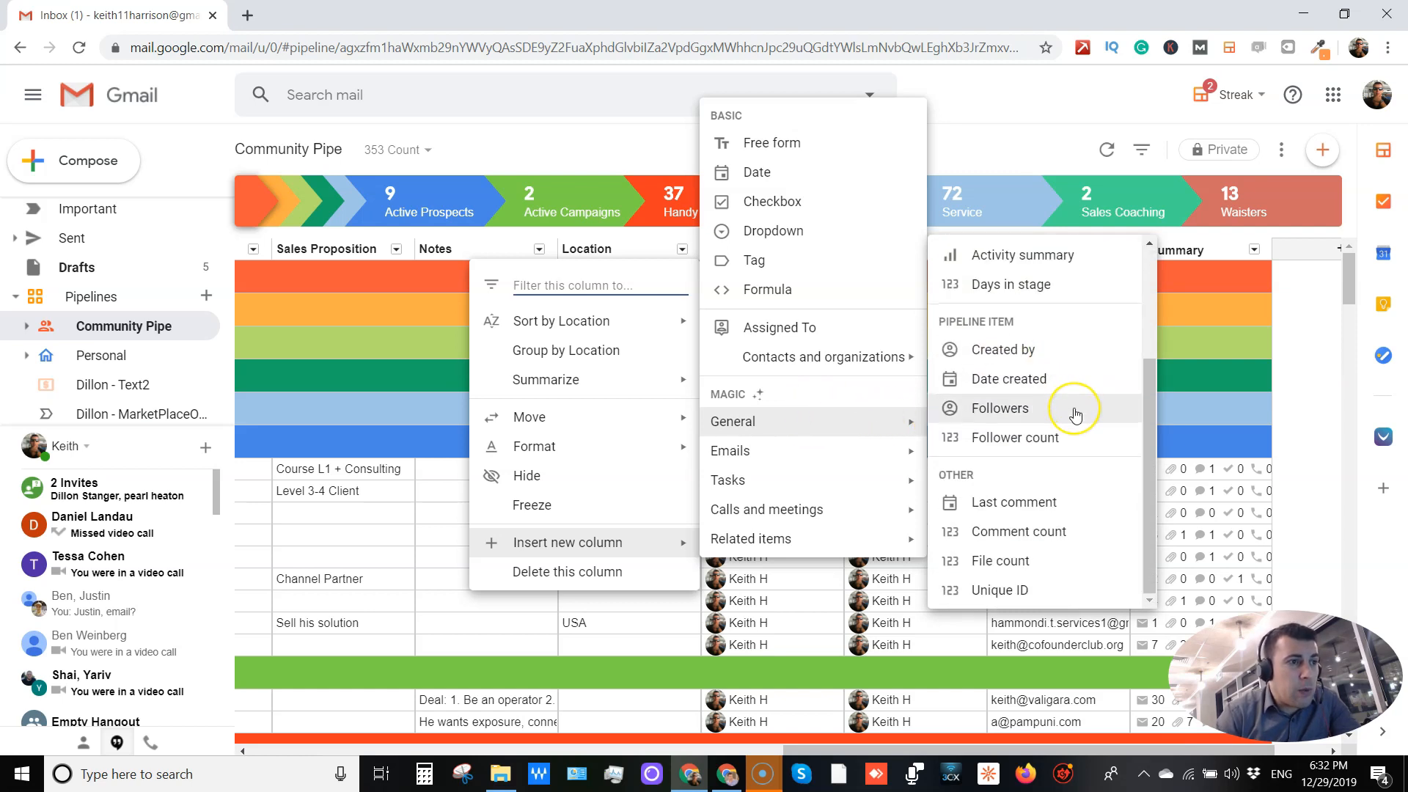
pyautogui.scroll(3, 1075, 415)
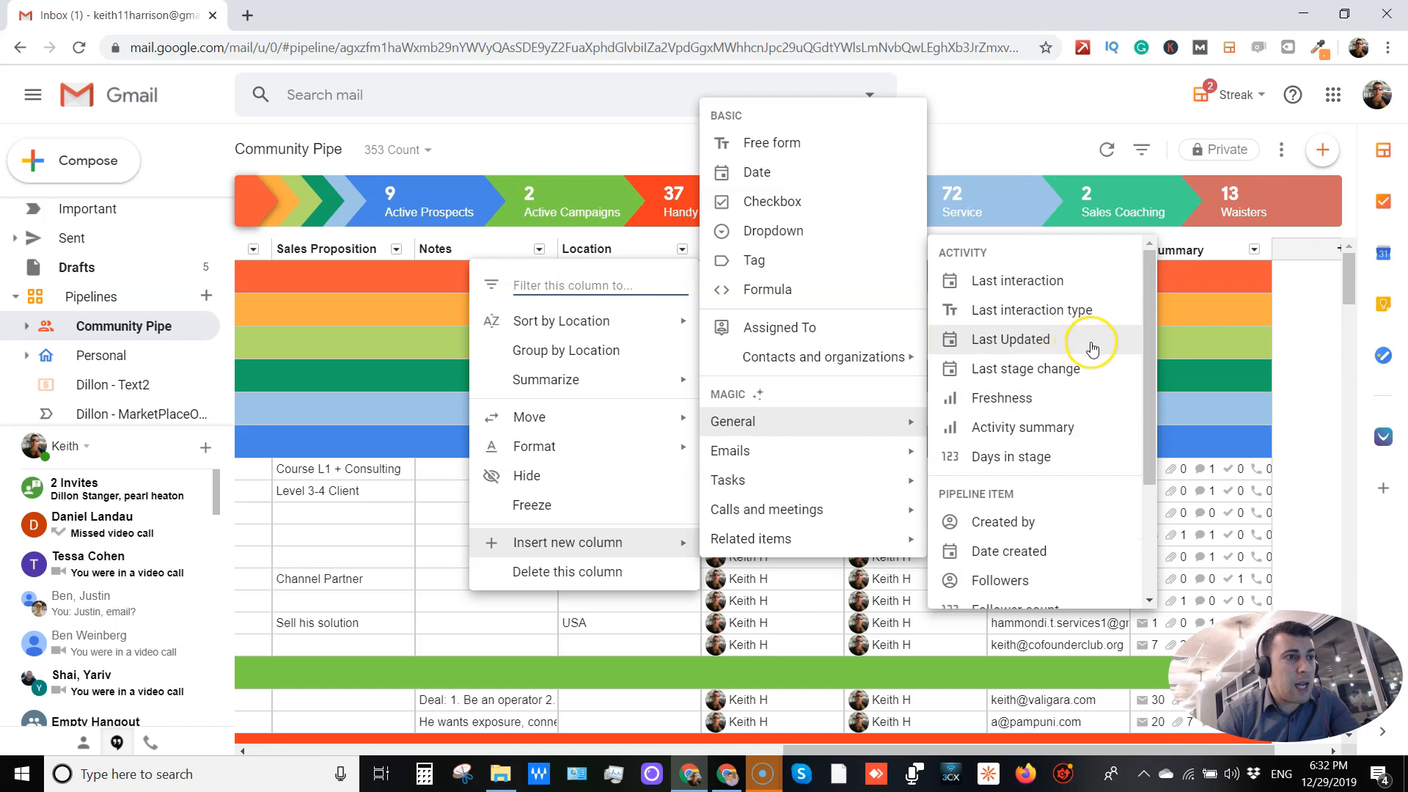
pyautogui.scroll(-3, 1060, 418)
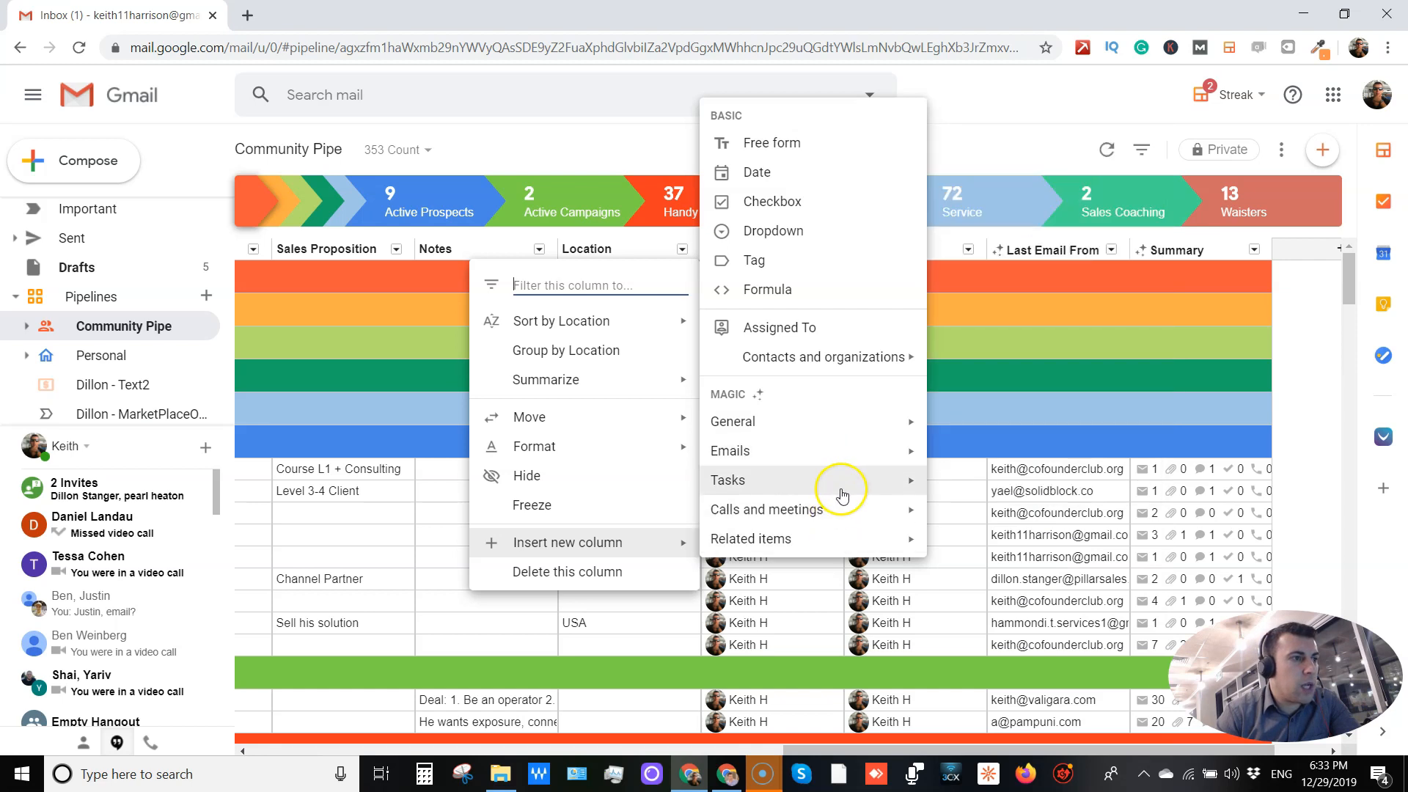
pyautogui.moveTo(842, 496)
pyautogui.scroll(-2, 1049, 412)
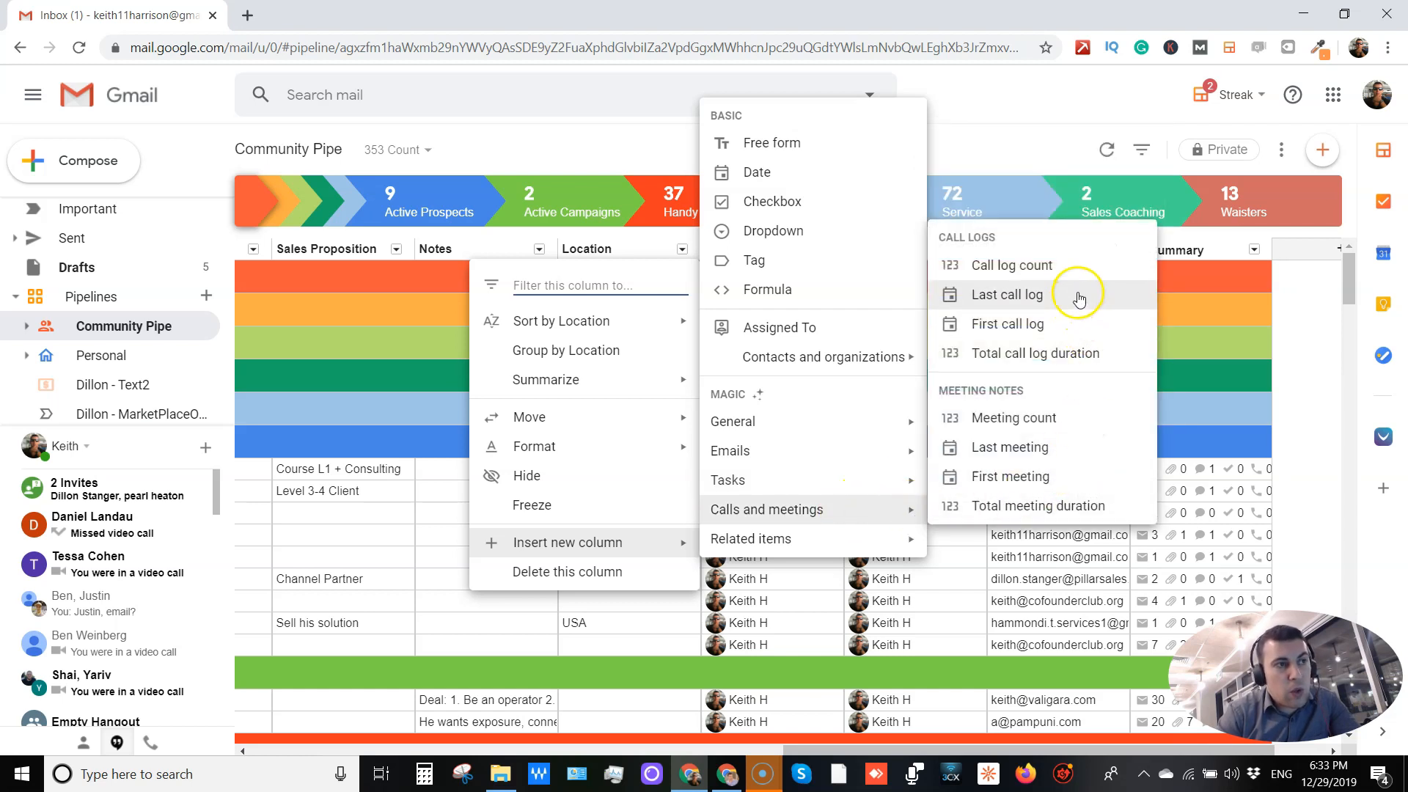
pyautogui.moveTo(840, 544)
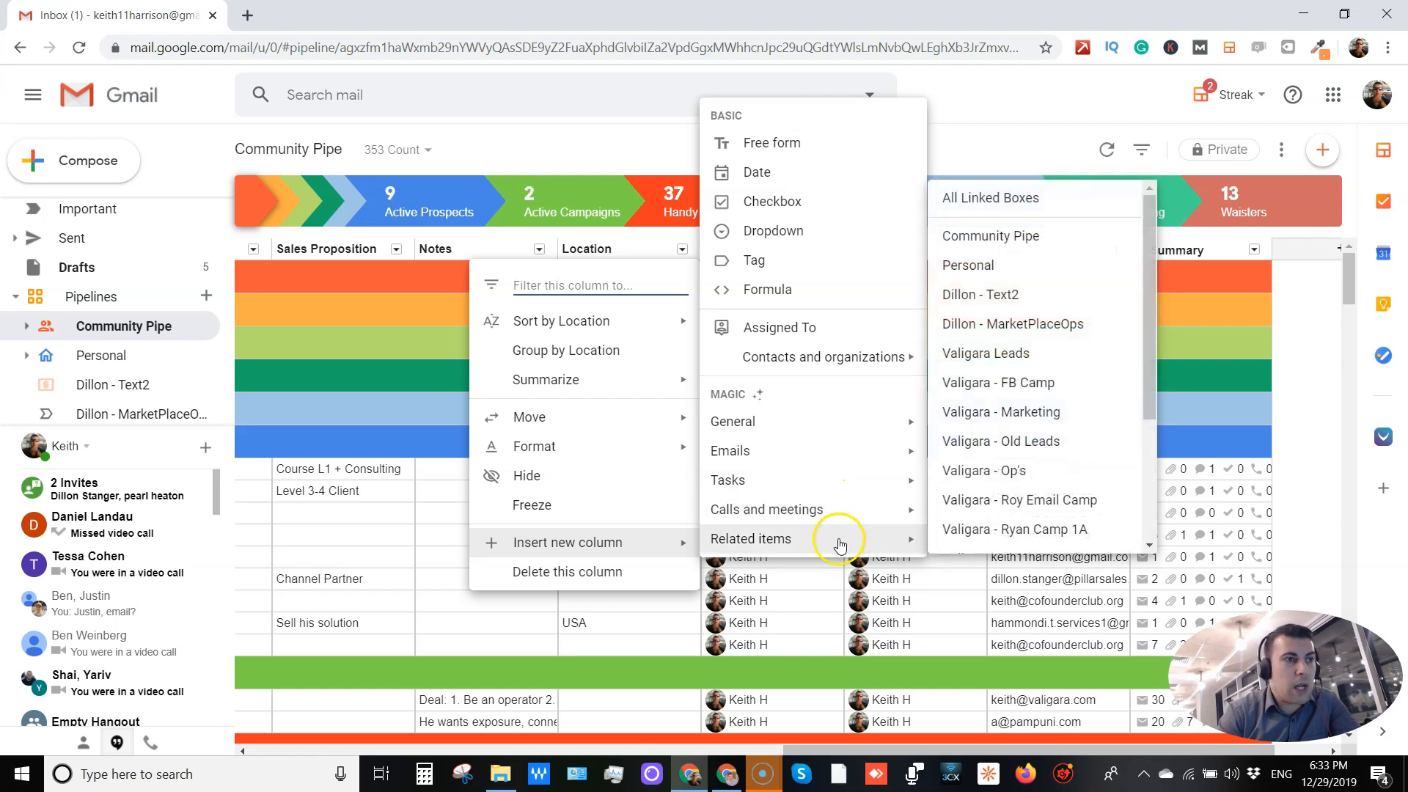
pyautogui.scroll(-3, 1020, 308)
pyautogui.scroll(3, 1050, 325)
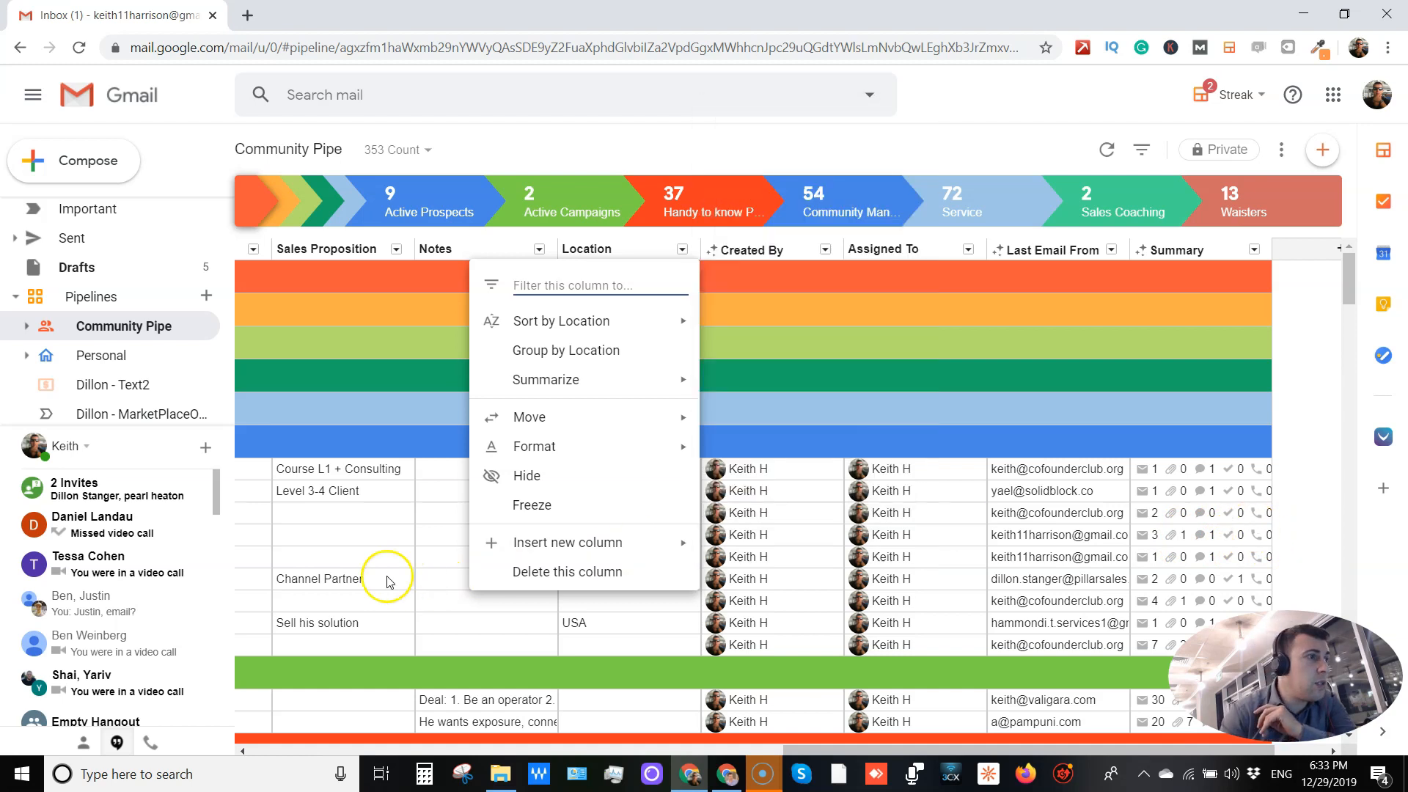
pyautogui.click(361, 559)
pyautogui.click(605, 443)
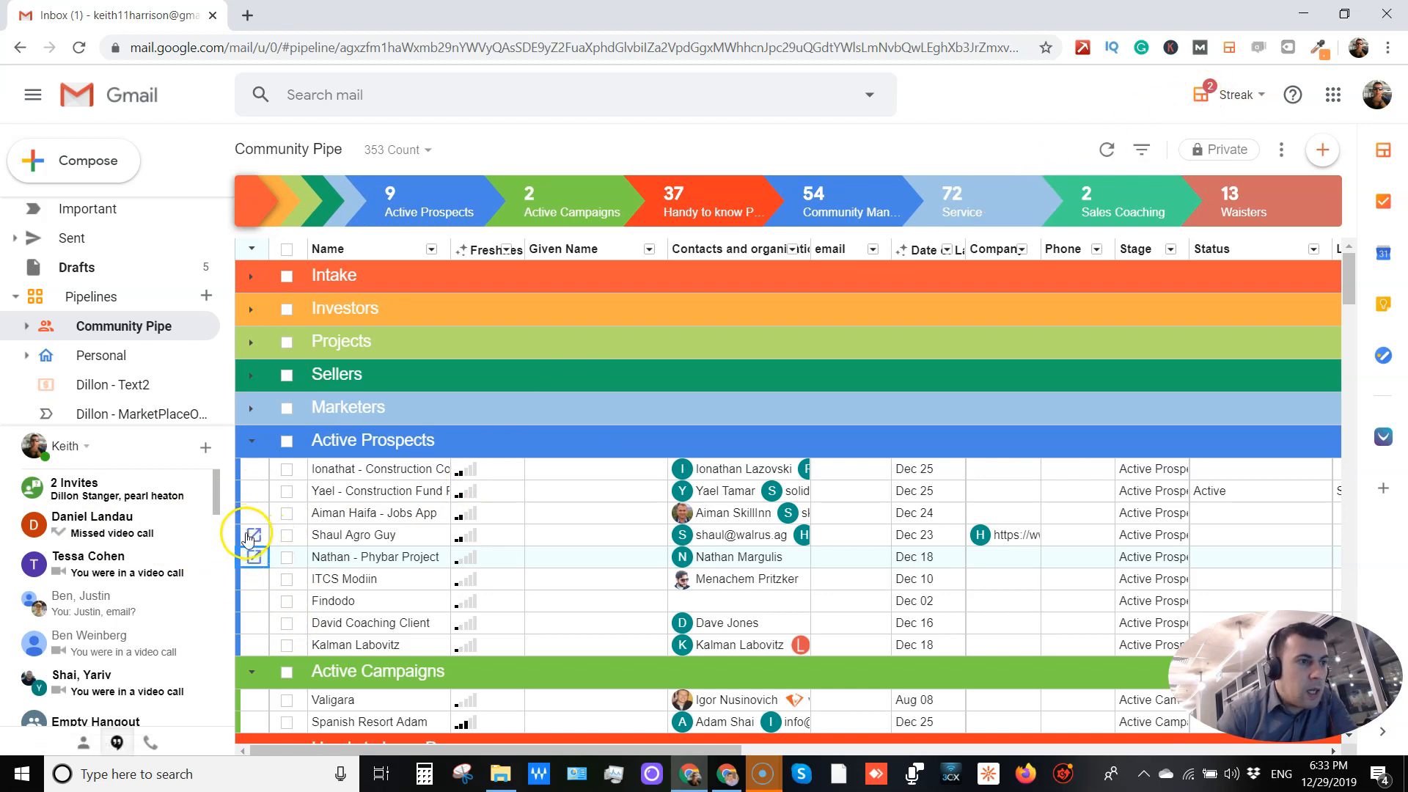
# Open the Phybar Project box in the Active Prospects stage and filter its timeline to emails.
pyautogui.click(253, 557)
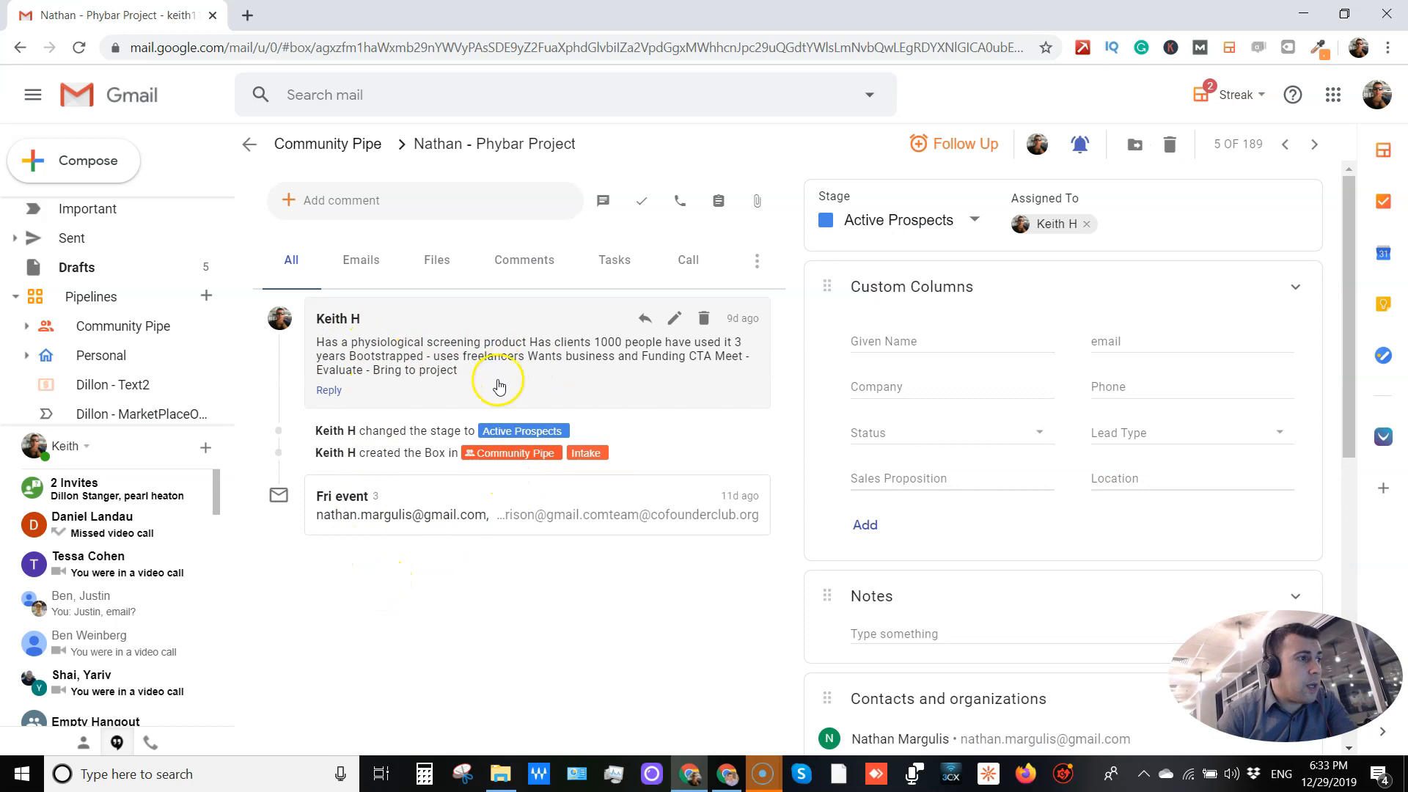
pyautogui.click(348, 260)
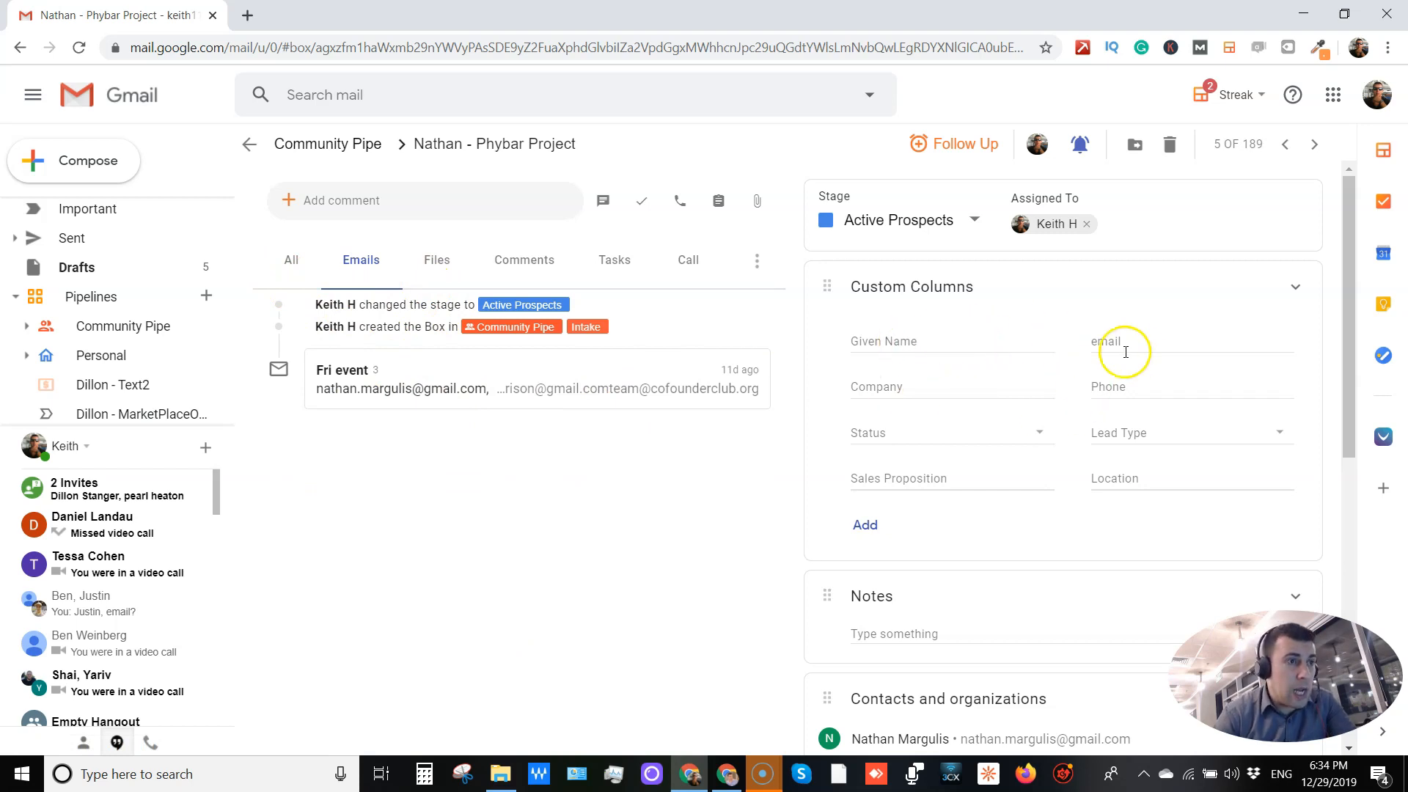
# Inspect the box's Lead Type options, Sales Proposition field and contact sections, and filter its timeline to comments.
pyautogui.click(1173, 431)
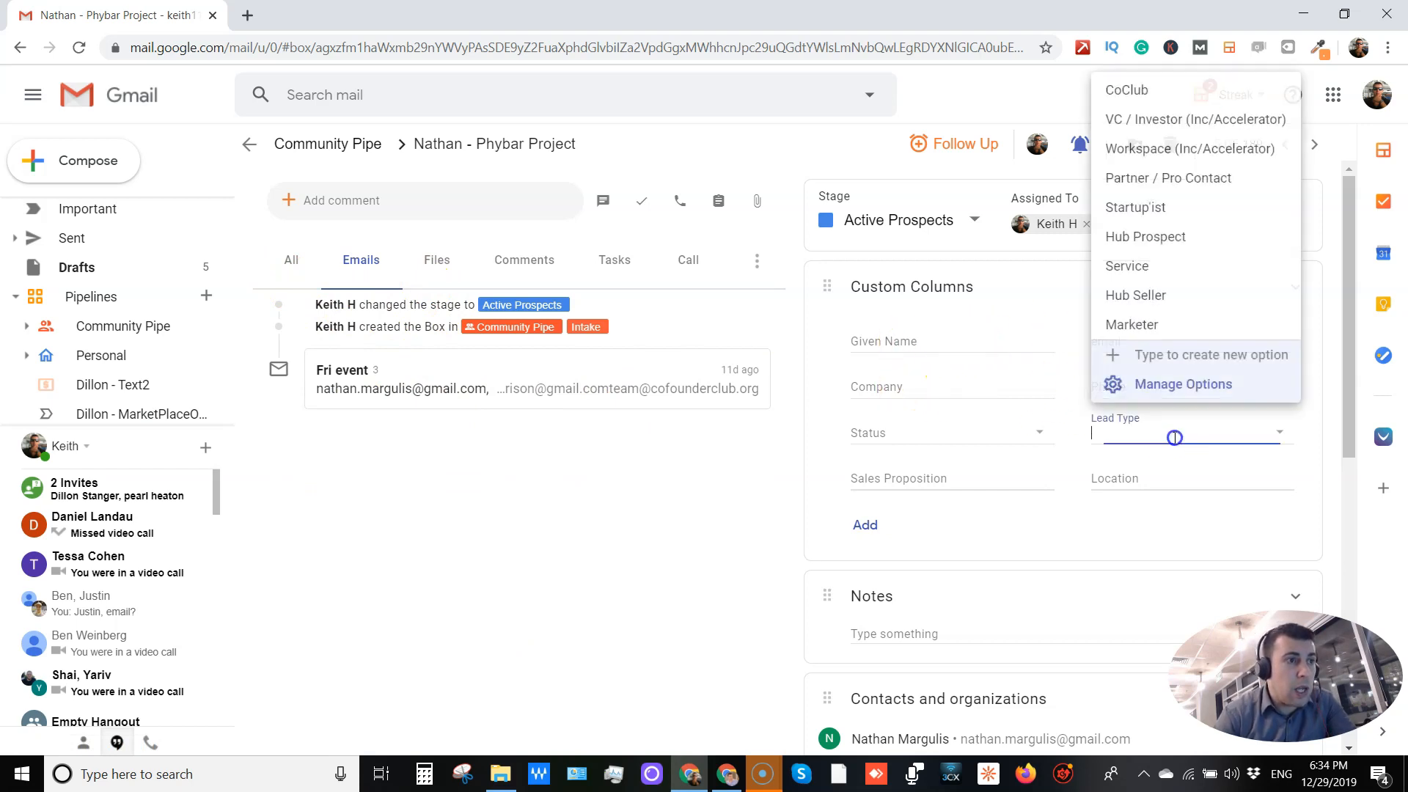
pyautogui.click(1124, 475)
pyautogui.scroll(-1, 1100, 458)
pyautogui.click(907, 385)
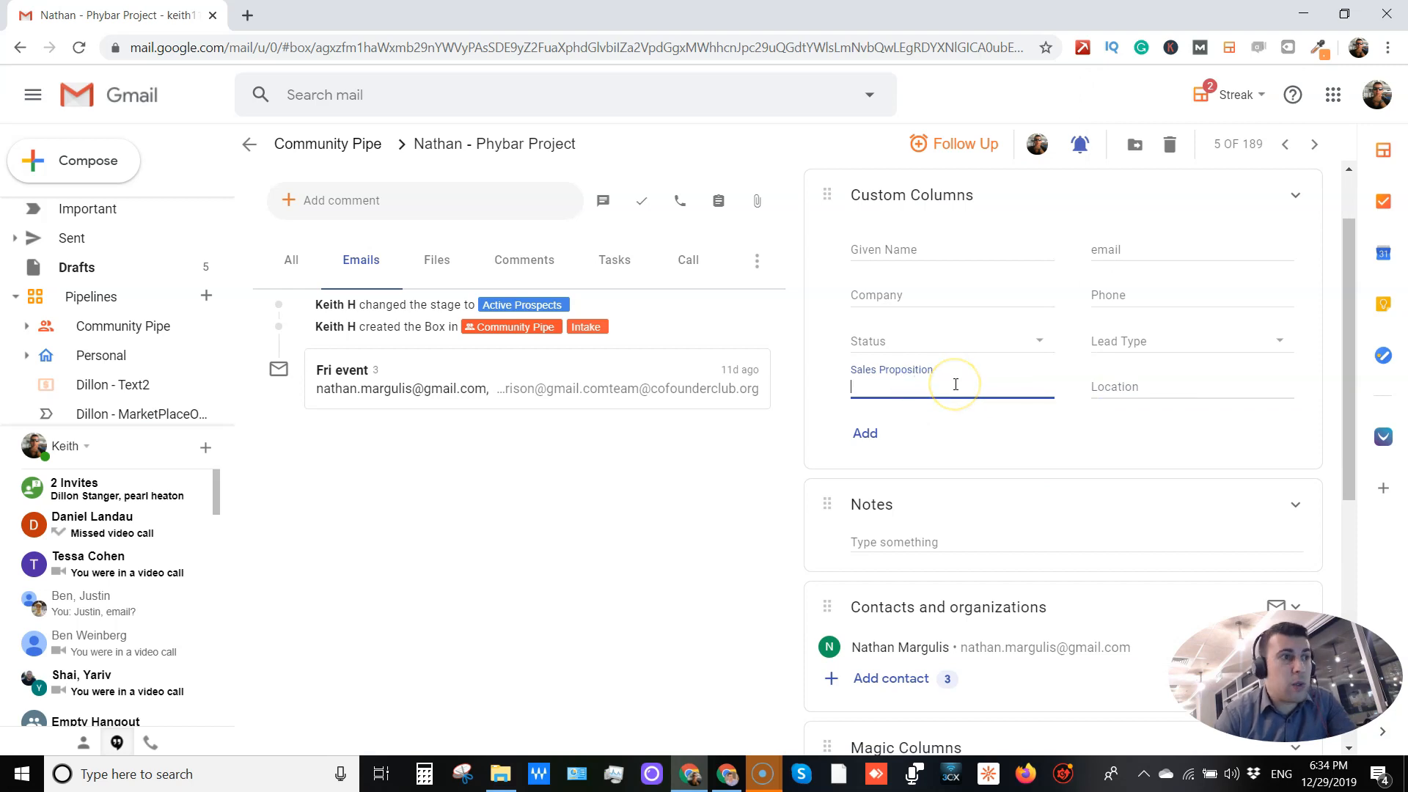
pyautogui.scroll(-1, 946, 411)
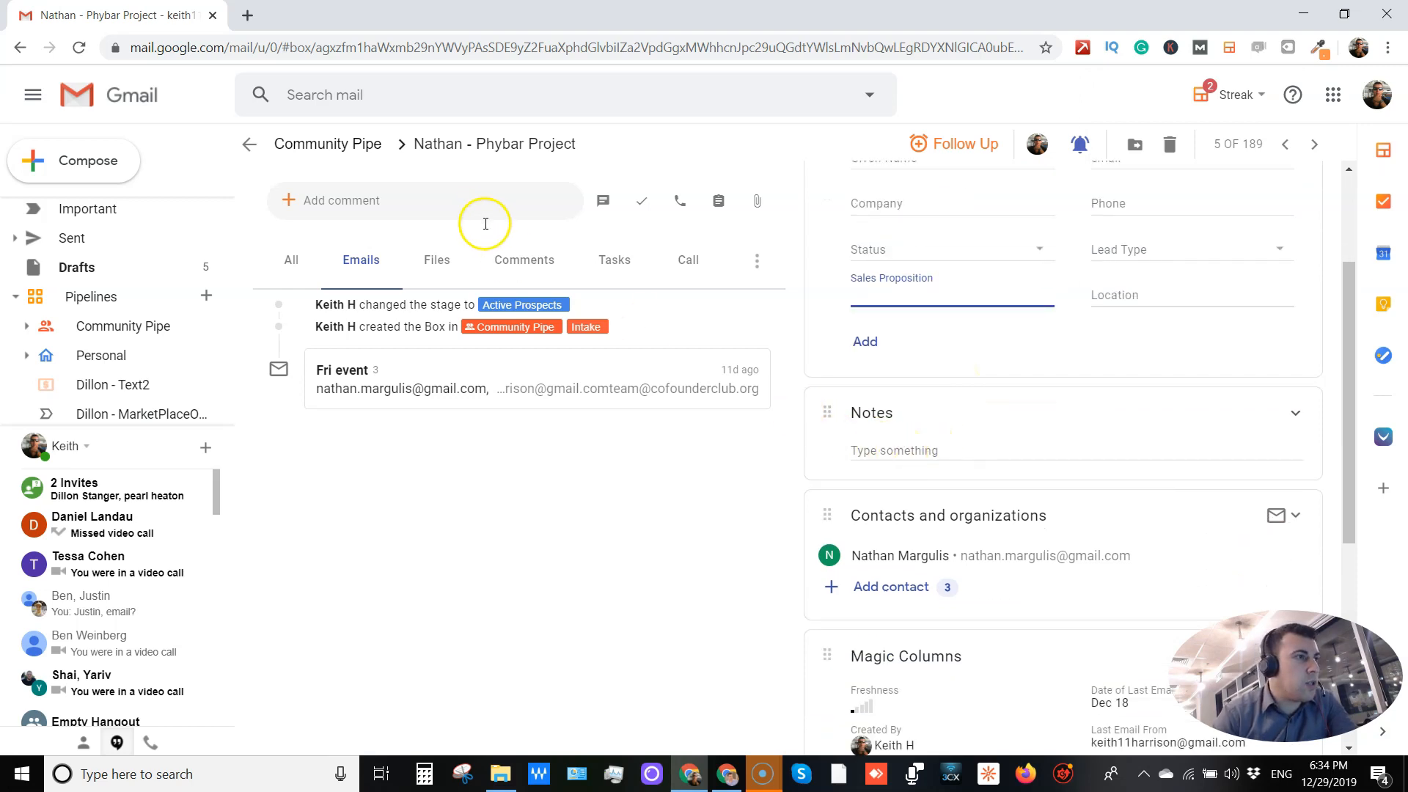
pyautogui.click(521, 258)
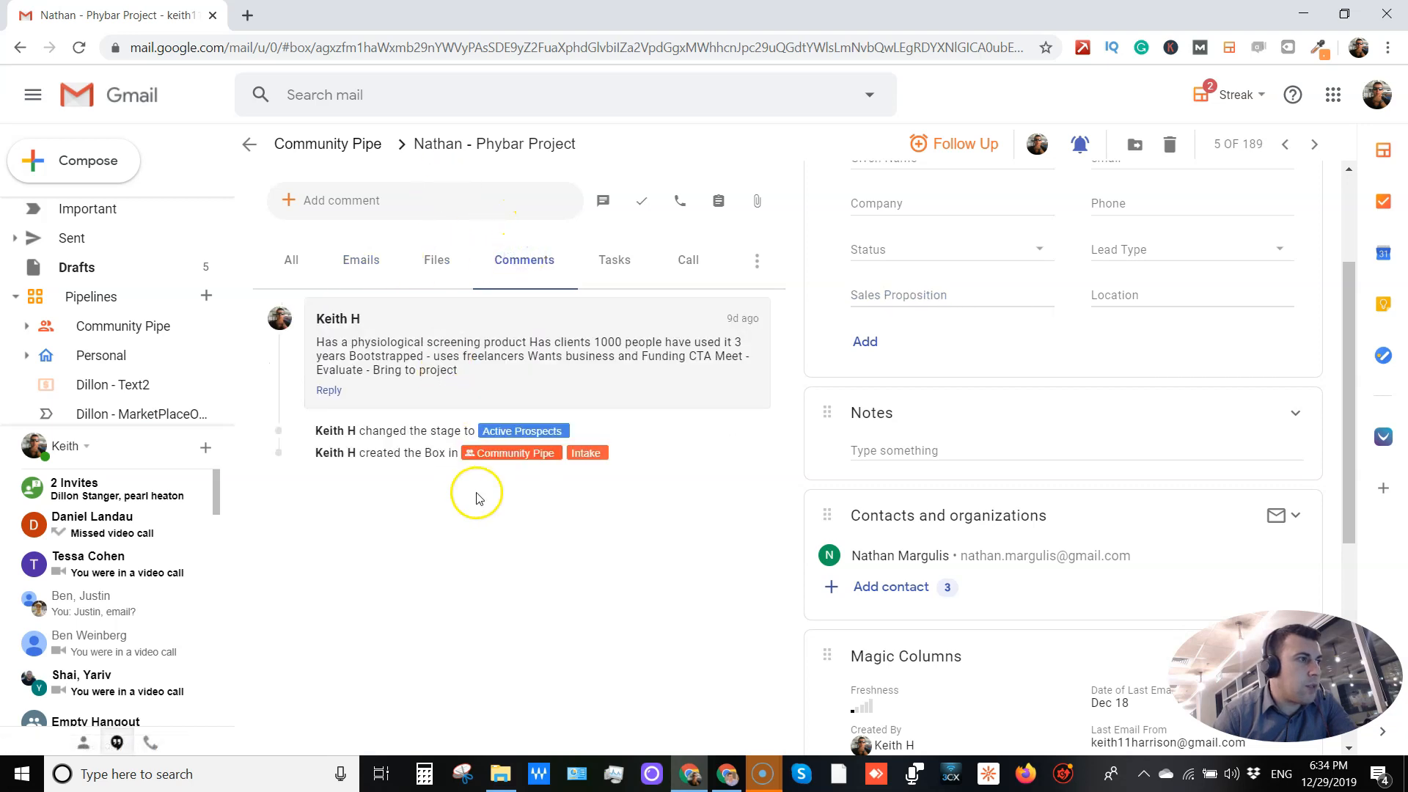
# Examine the Phybar Project box's Notes field, suggested contacts, Magic Columns, Linked Boxes and Email Filters sections.
pyautogui.click(952, 450)
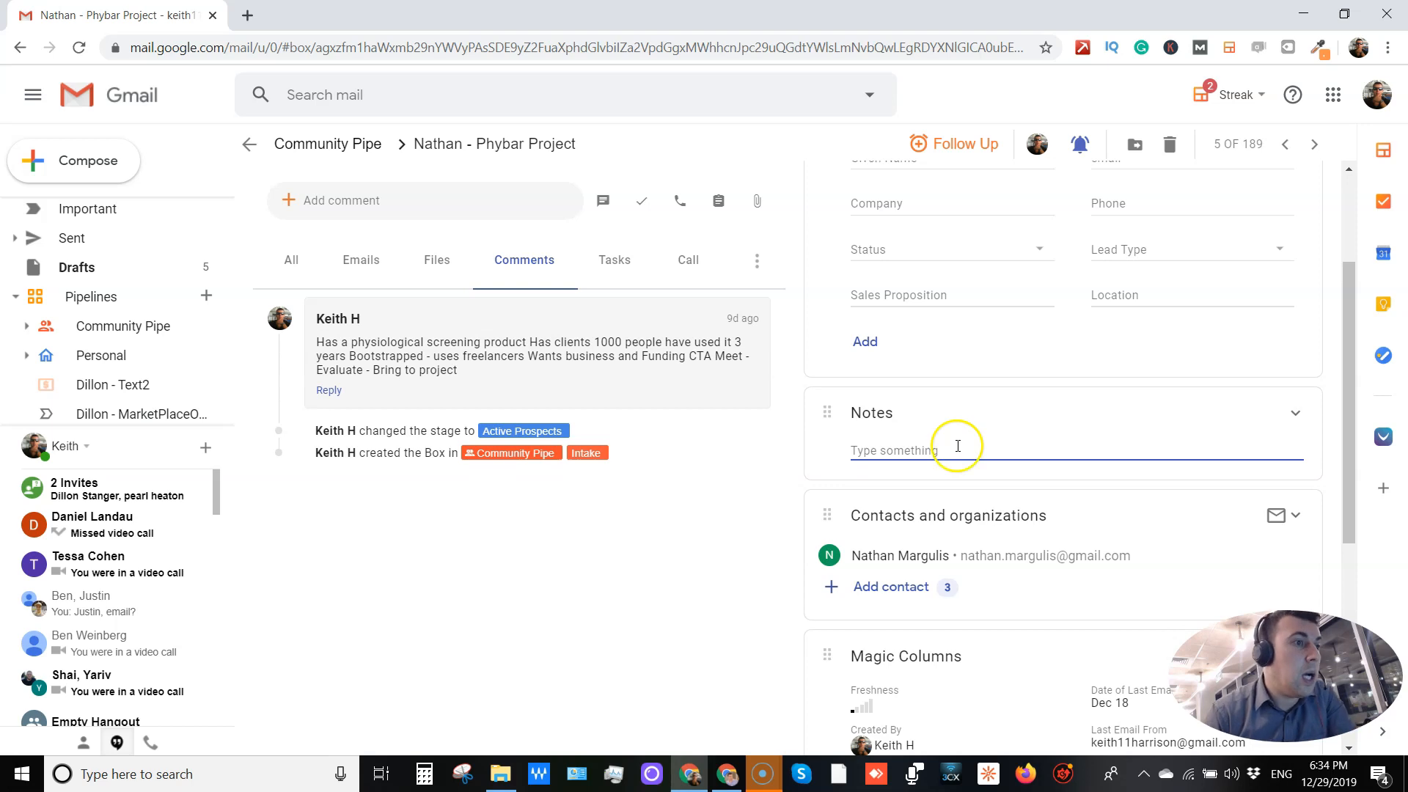
pyautogui.scroll(-1, 953, 449)
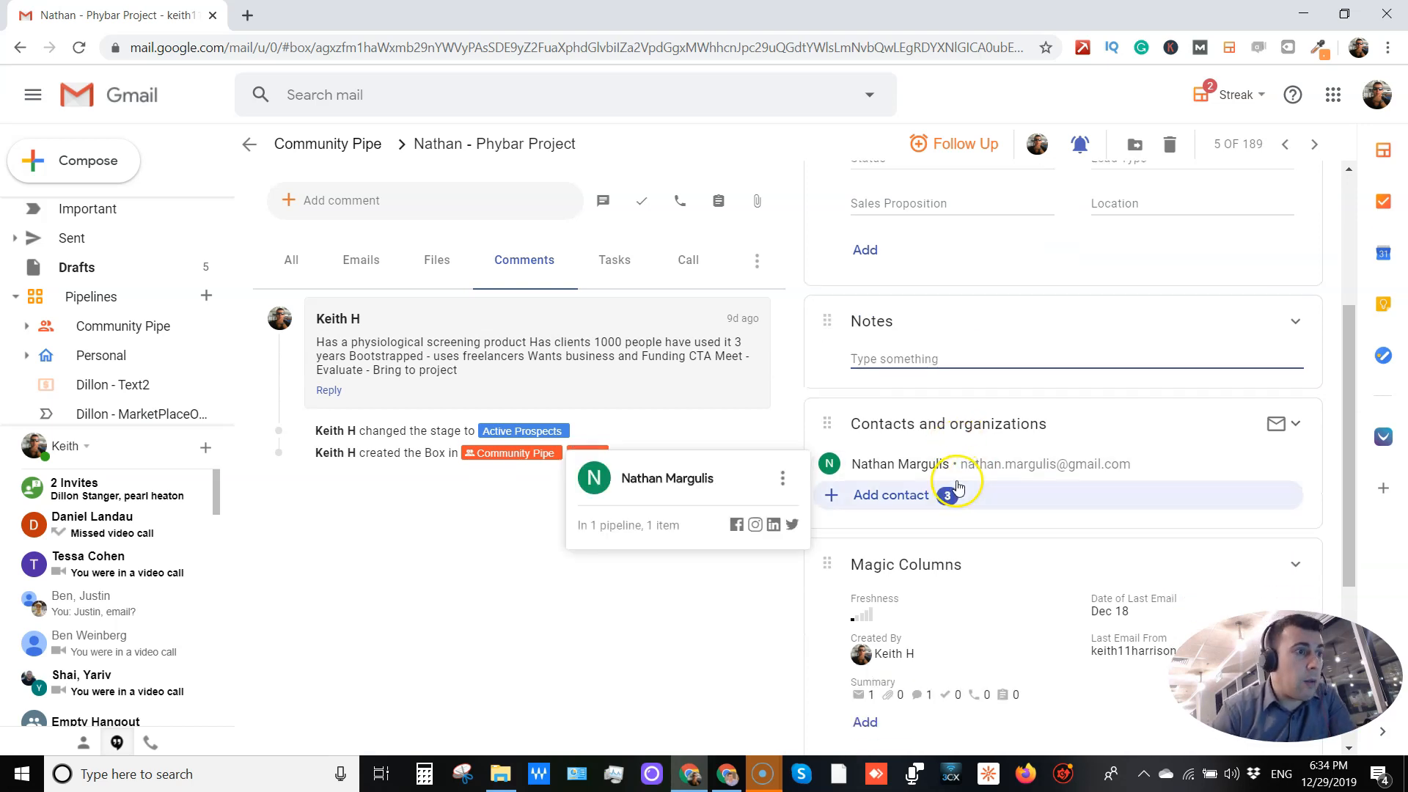
pyautogui.click(890, 494)
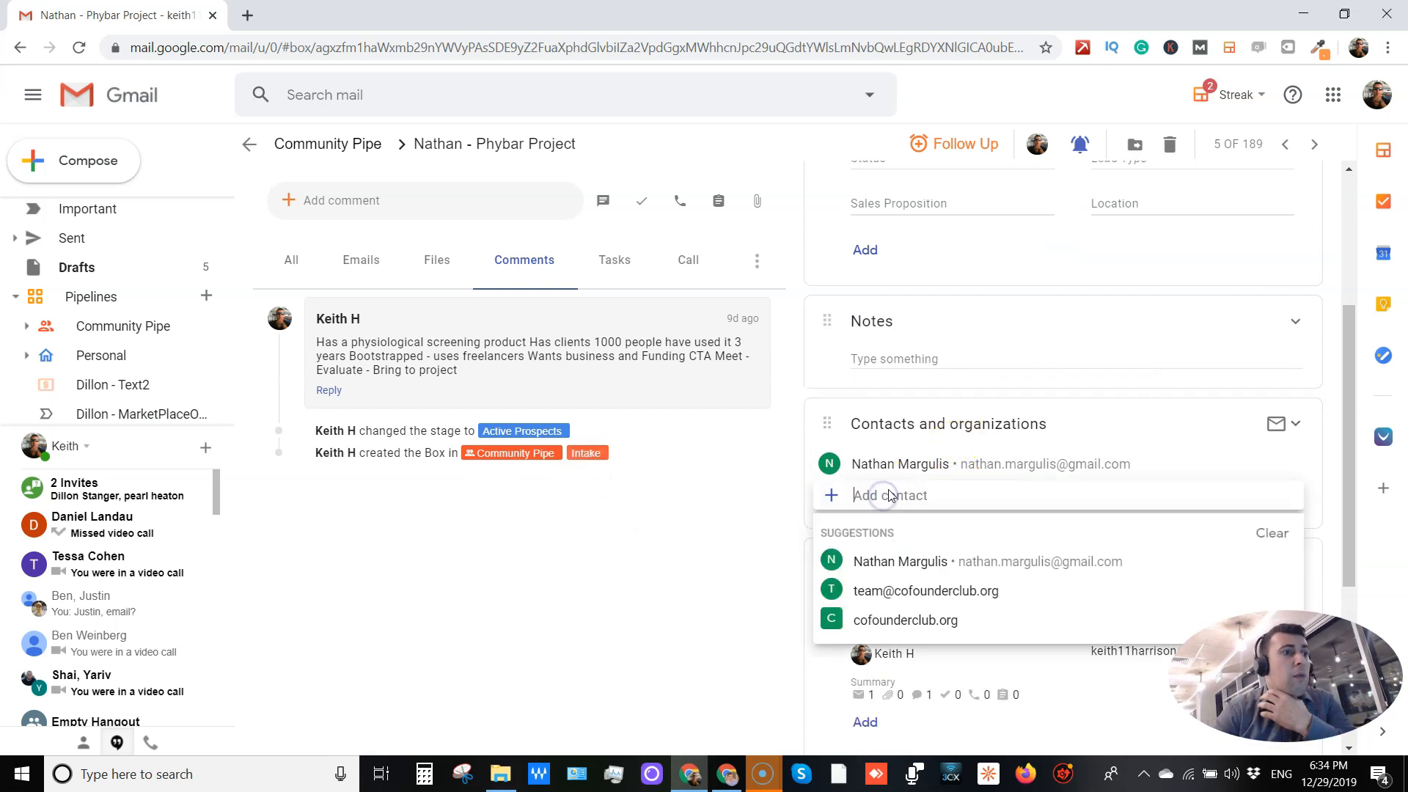
pyautogui.moveTo(905, 475)
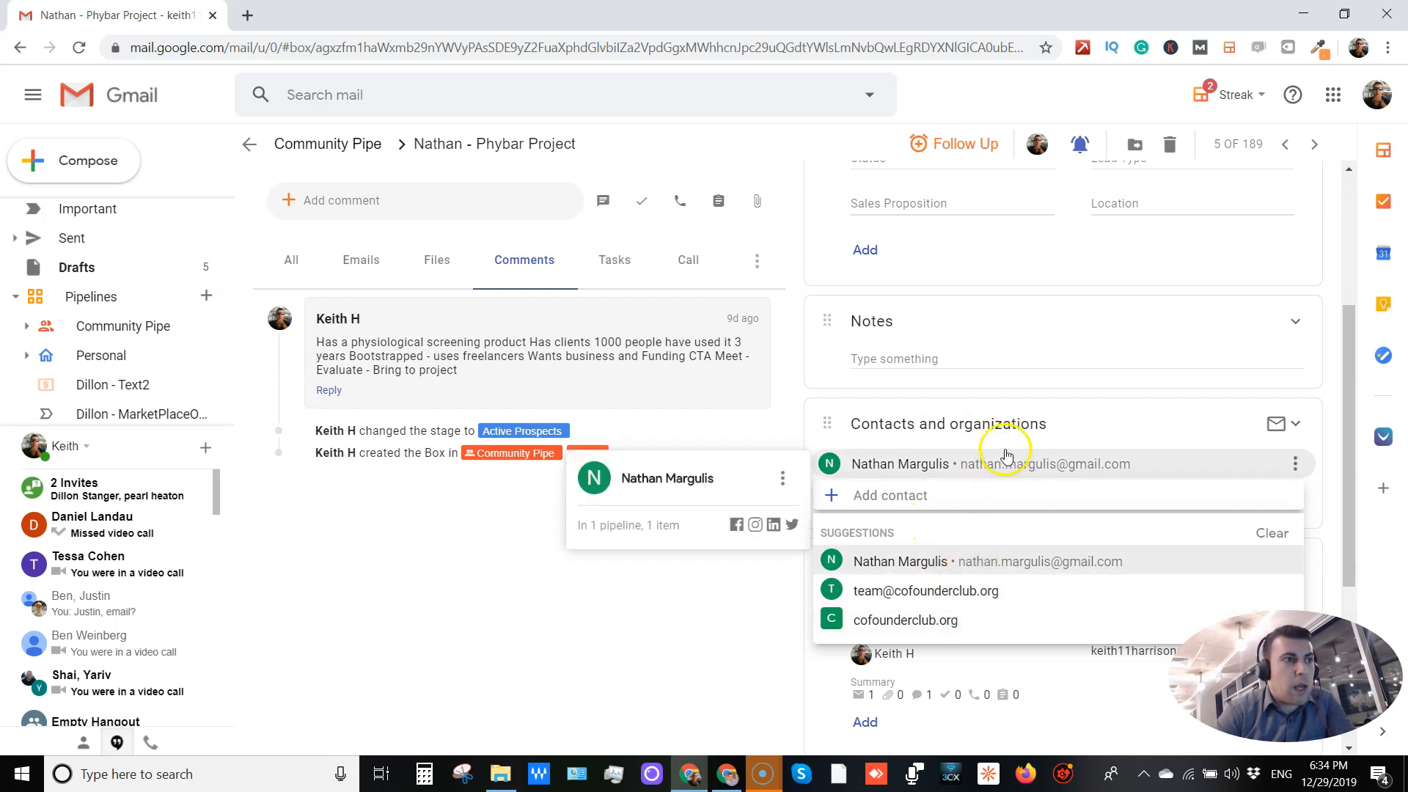
pyautogui.click(672, 592)
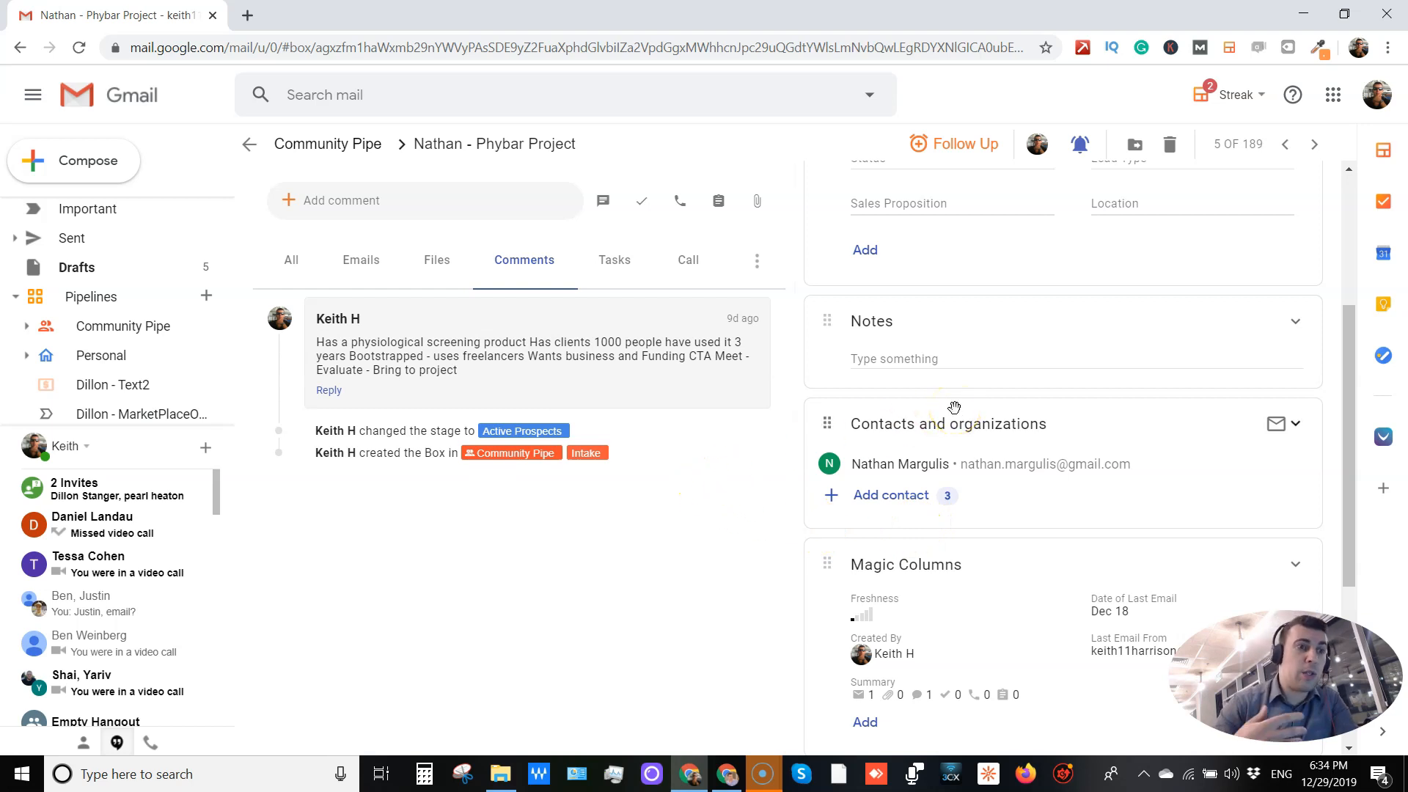
pyautogui.scroll(-1, 954, 407)
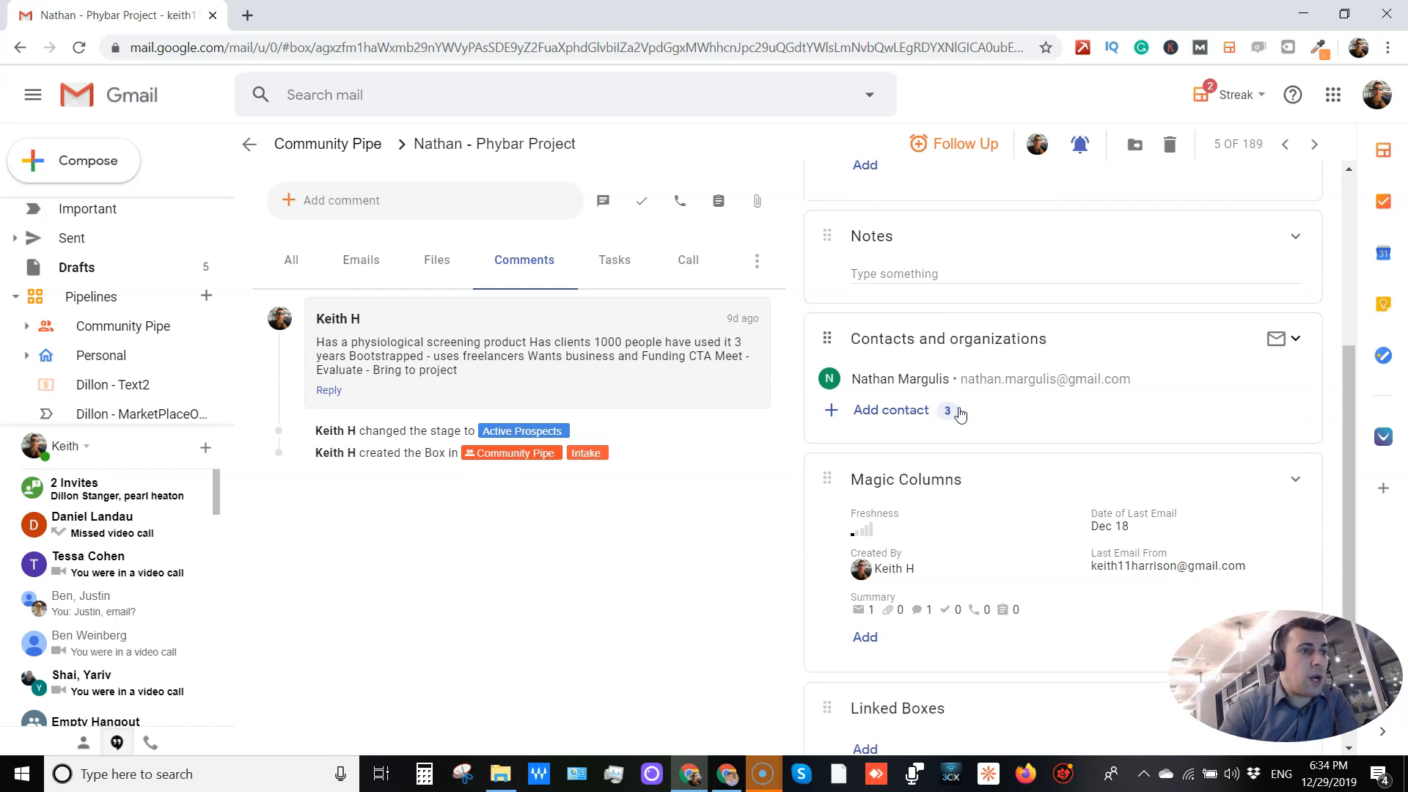
pyautogui.scroll(-1, 981, 447)
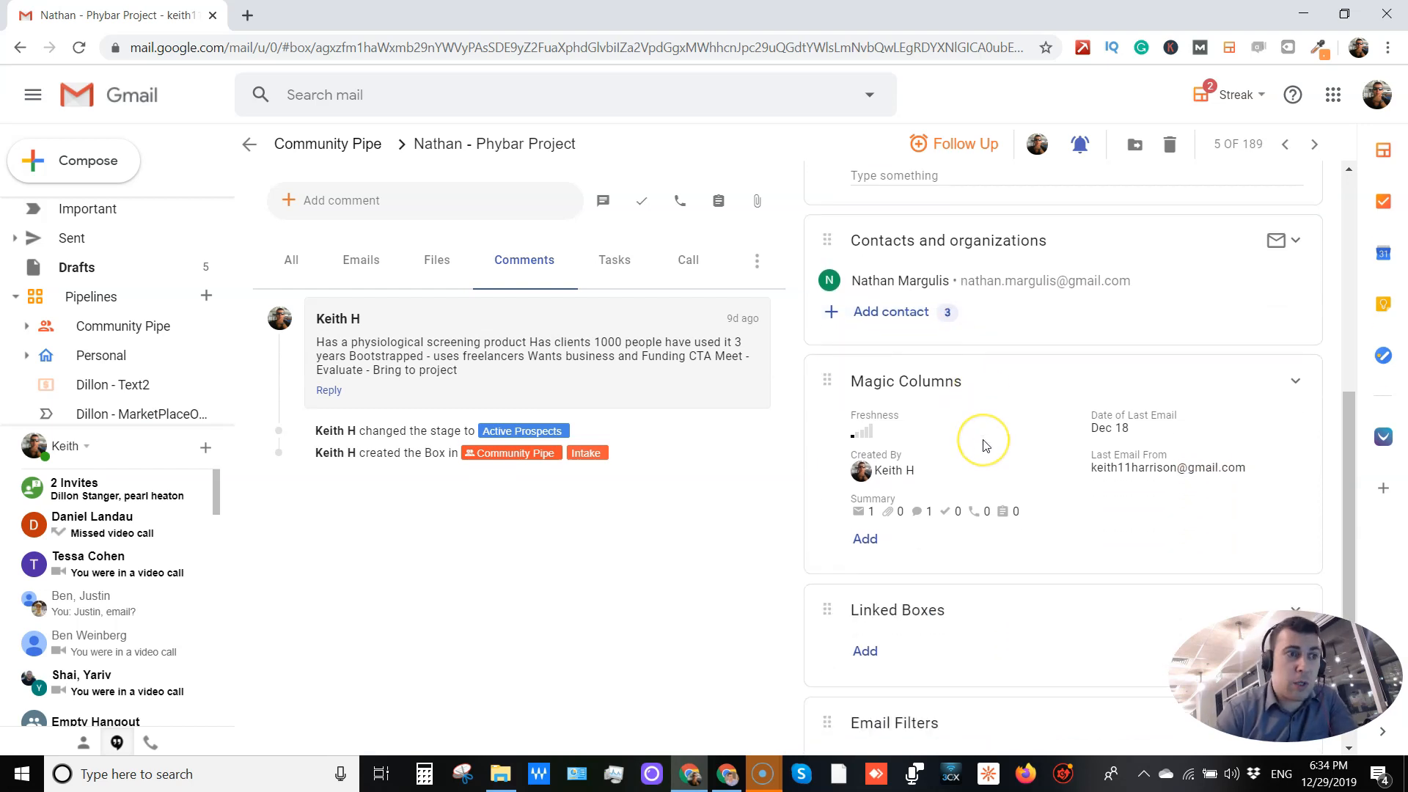
pyautogui.scroll(-1, 985, 445)
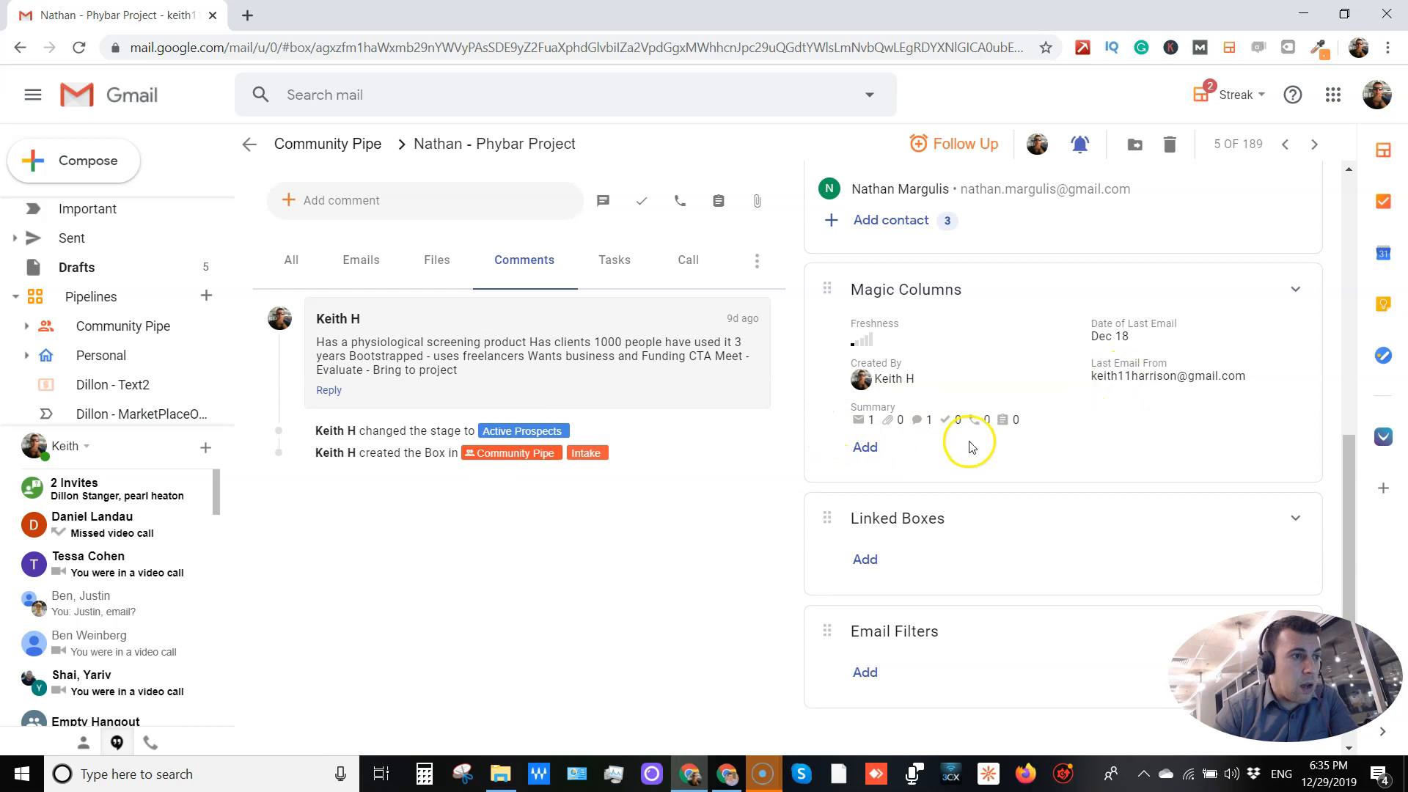
pyautogui.scroll(-1, 938, 476)
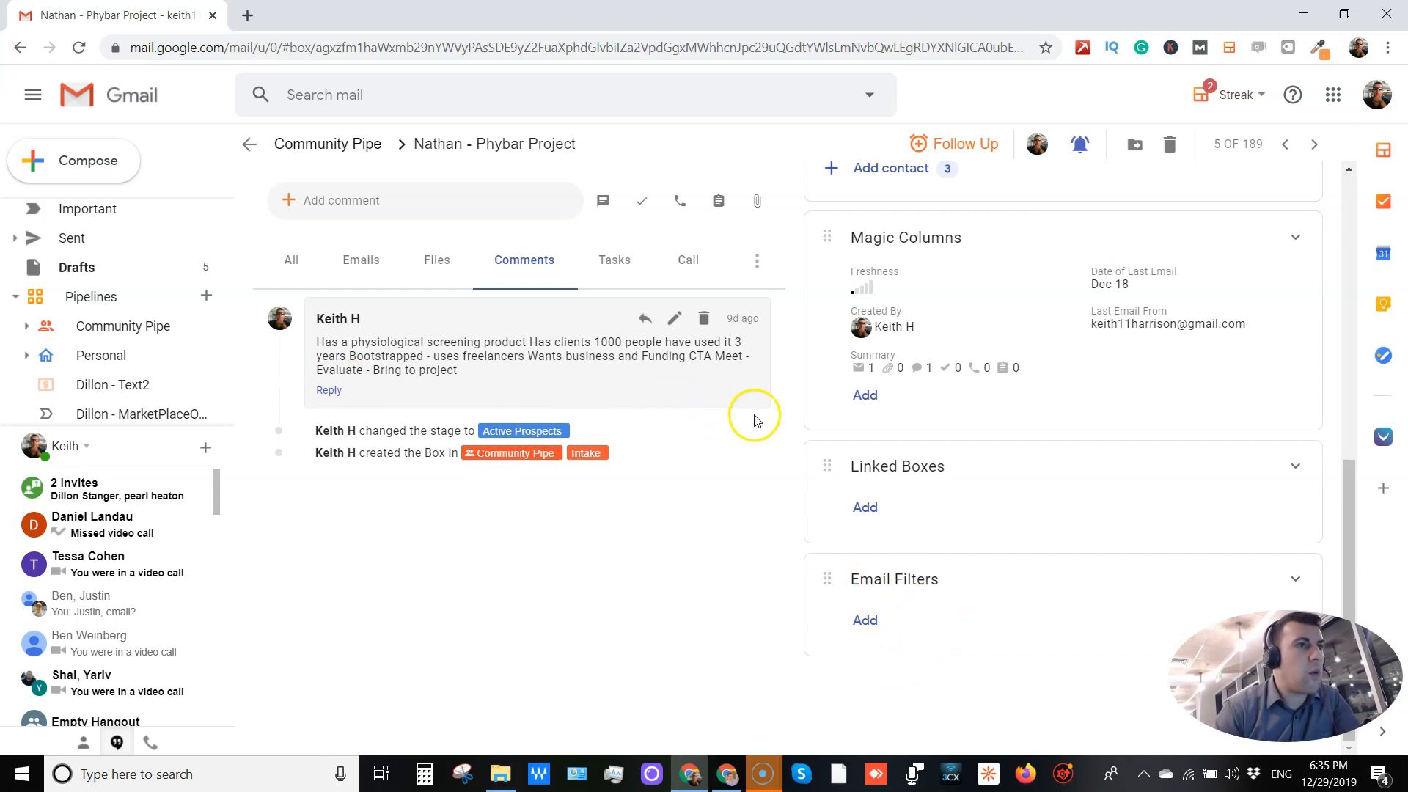
# Change the Phybar Project box's stage to Projects.
pyautogui.scroll(8, 815, 399)
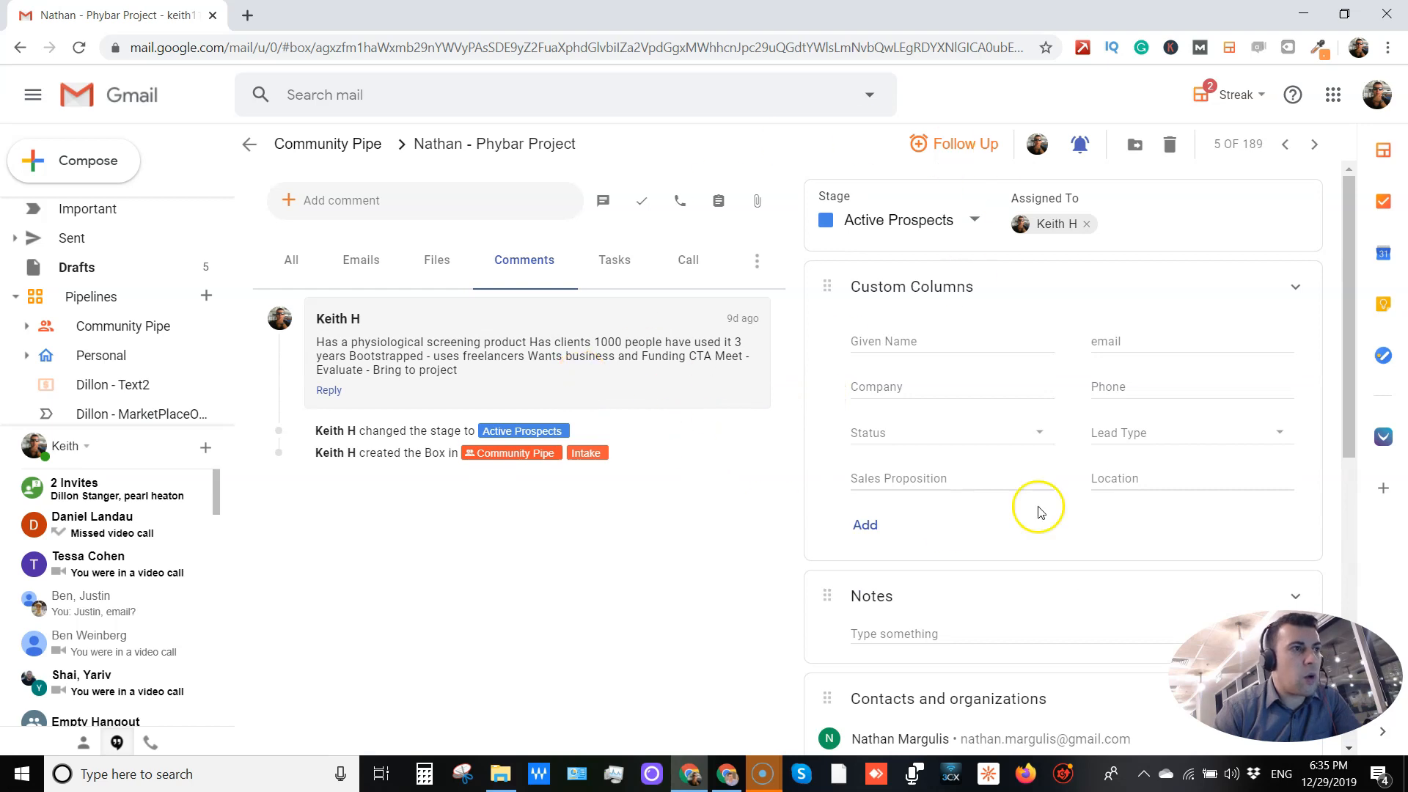
pyautogui.click(908, 222)
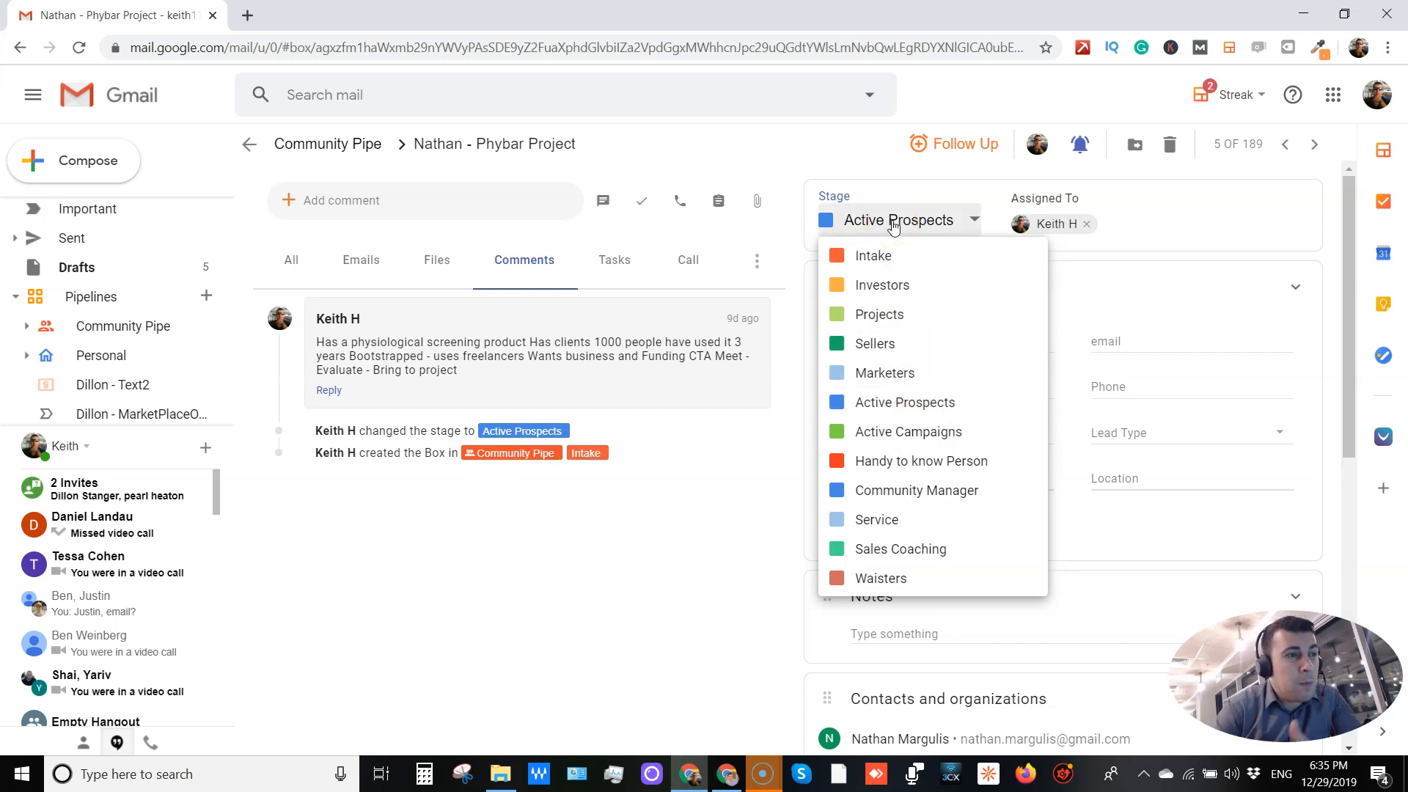
pyautogui.click(912, 314)
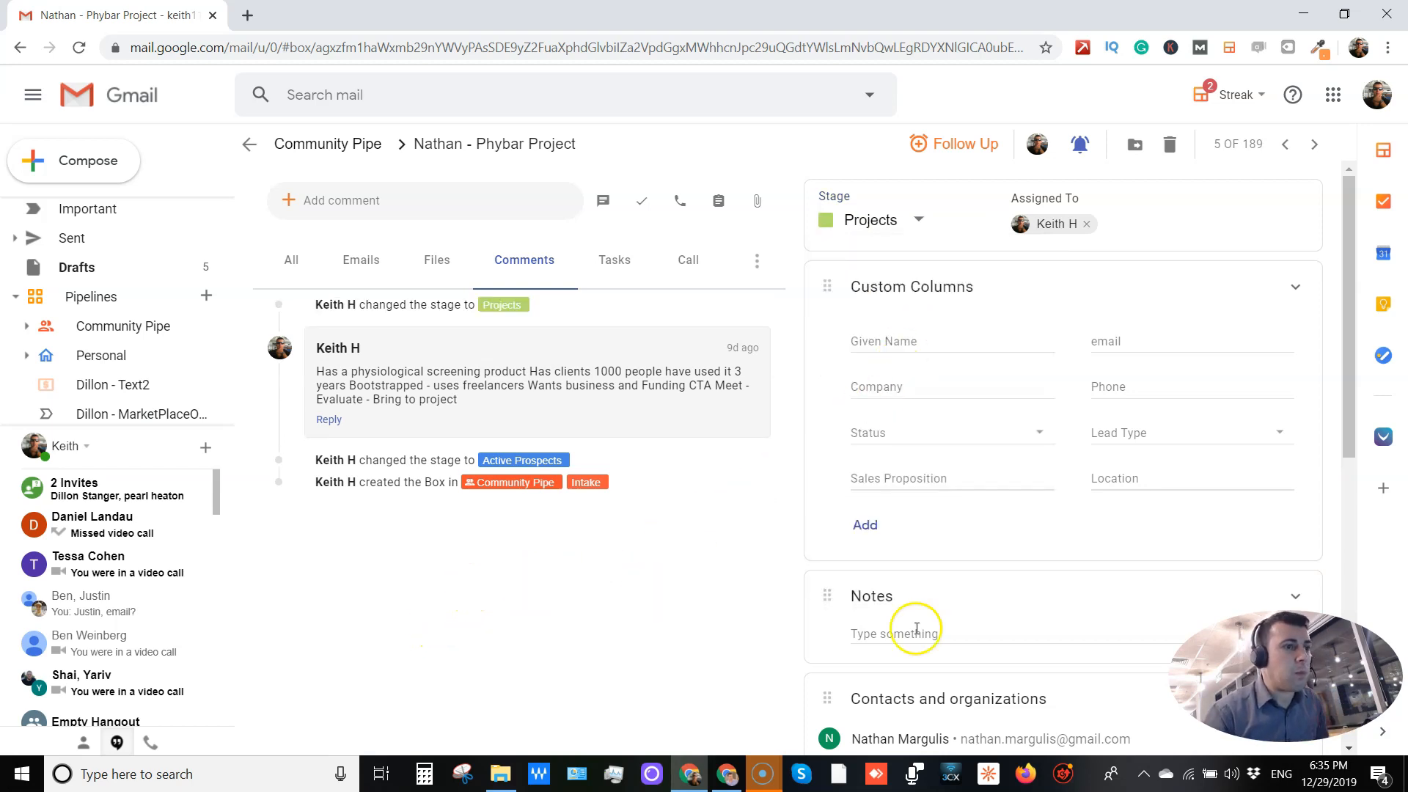
pyautogui.scroll(-10, 911, 628)
pyautogui.scroll(10, 951, 590)
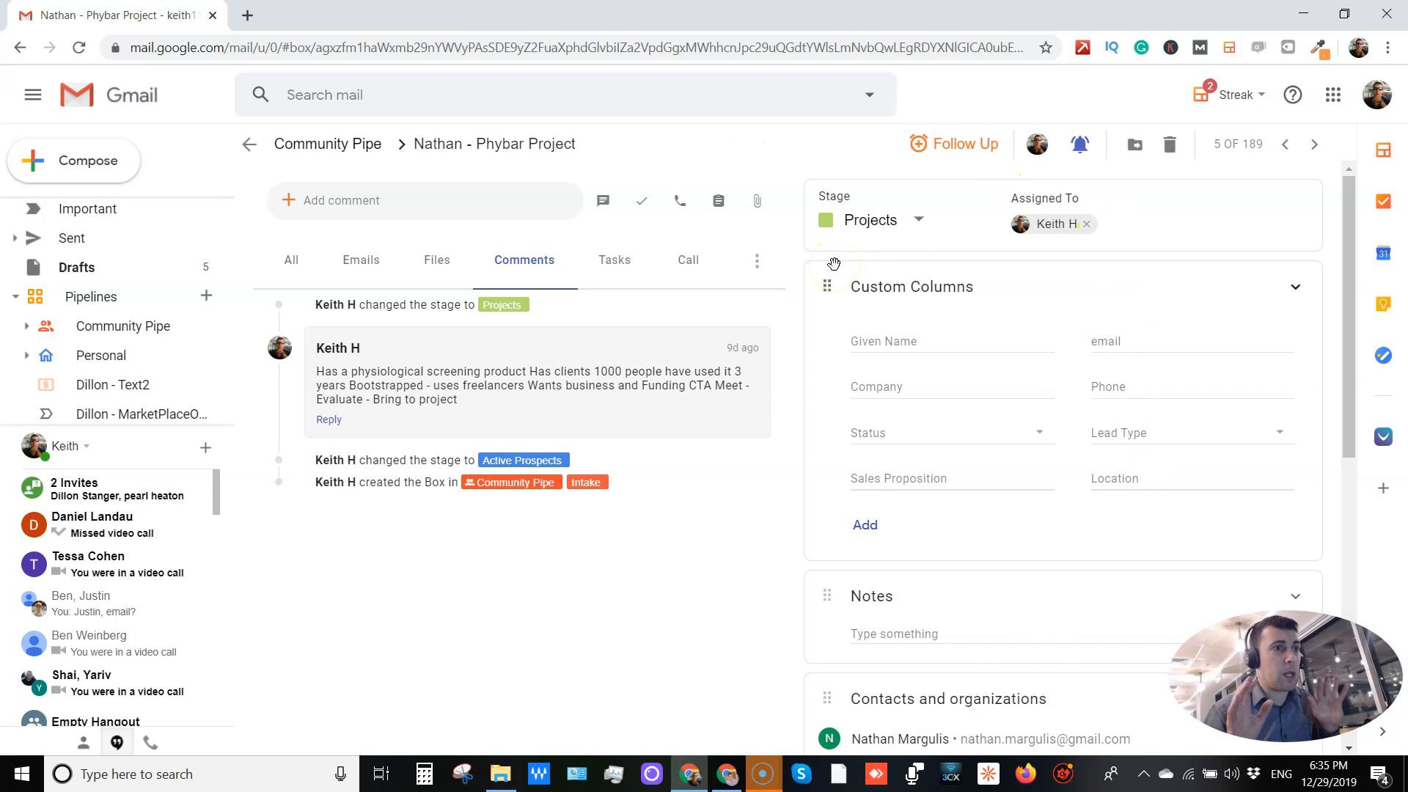
# Go to the next box in the pipeline, ITCS Modiin, and view its follow-up reminder options.
pyautogui.click(1134, 150)
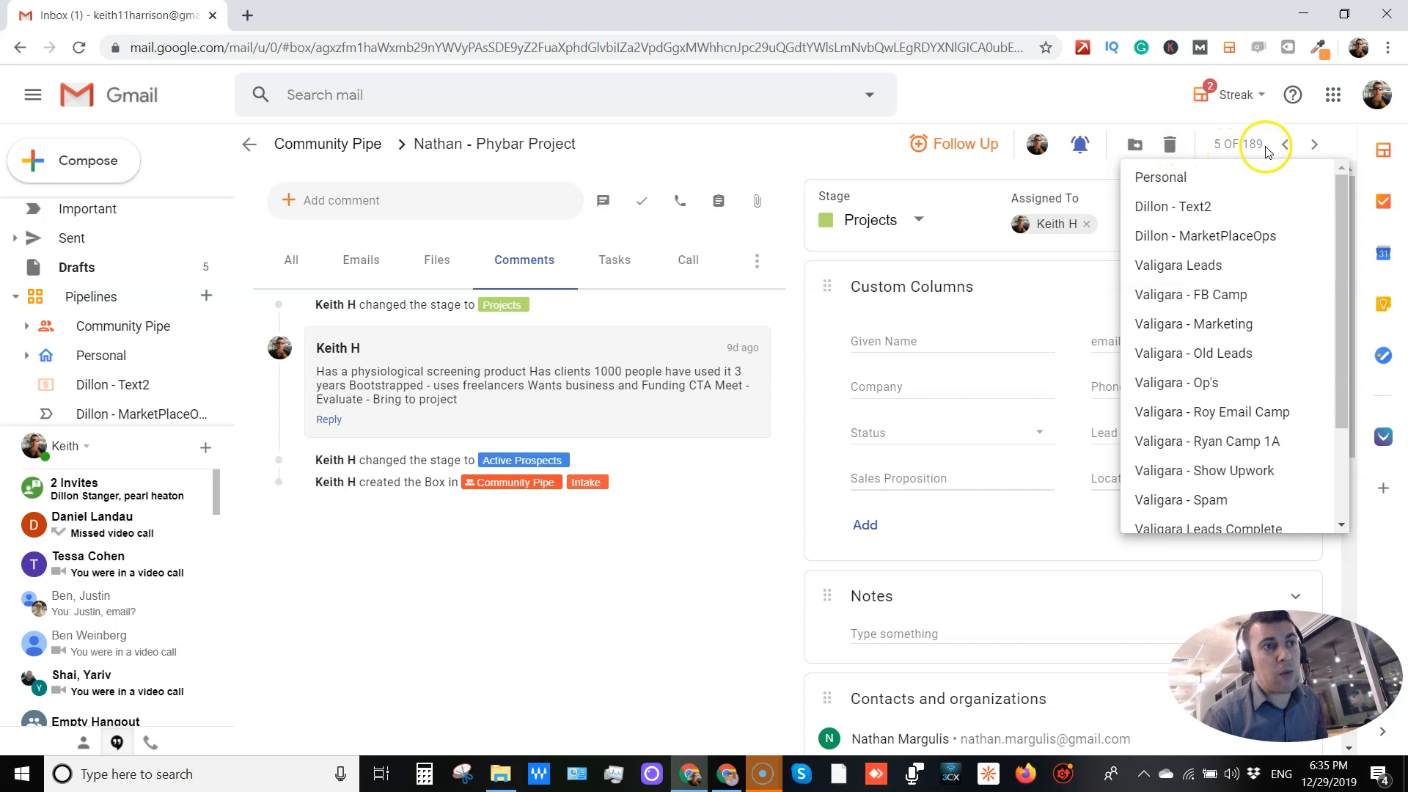
pyautogui.click(1314, 146)
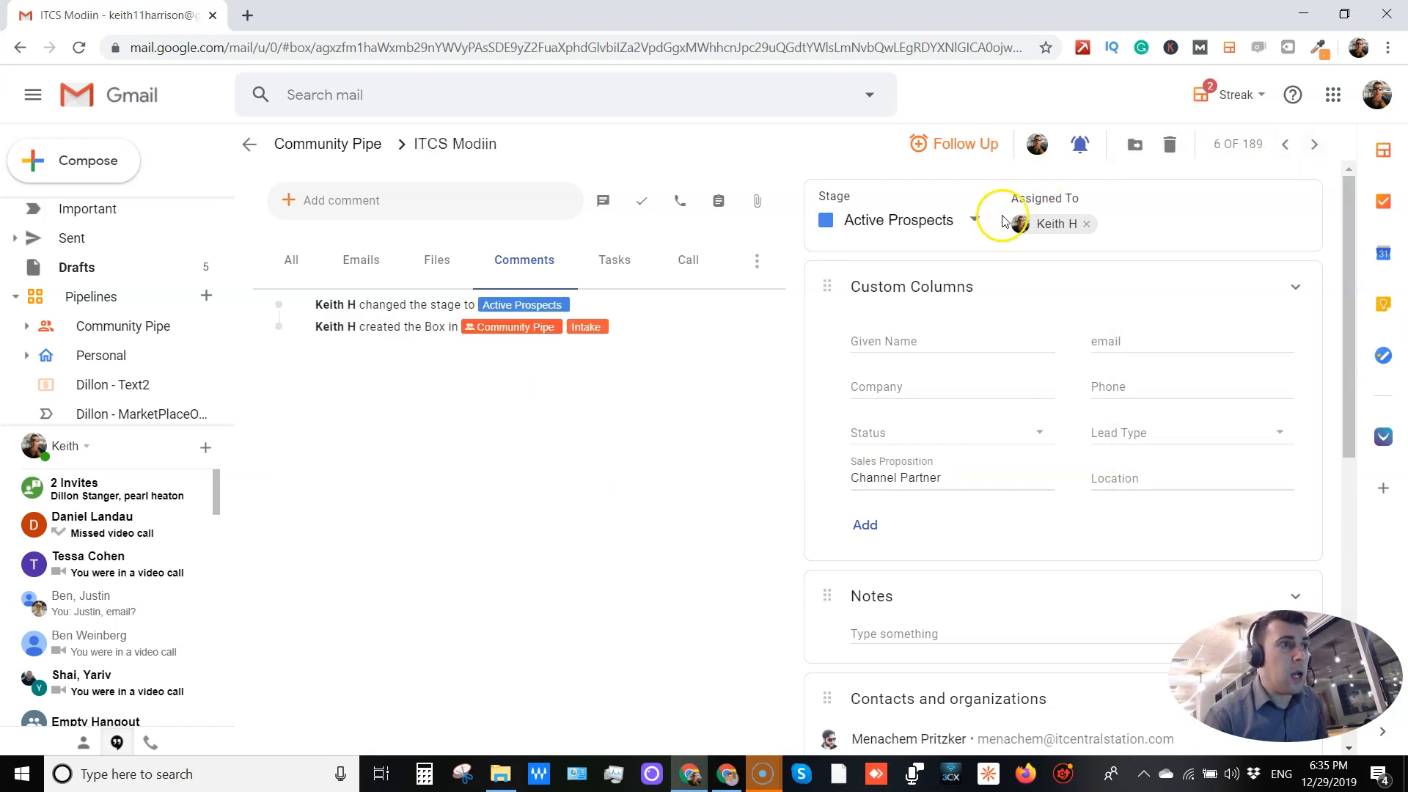
pyautogui.click(946, 154)
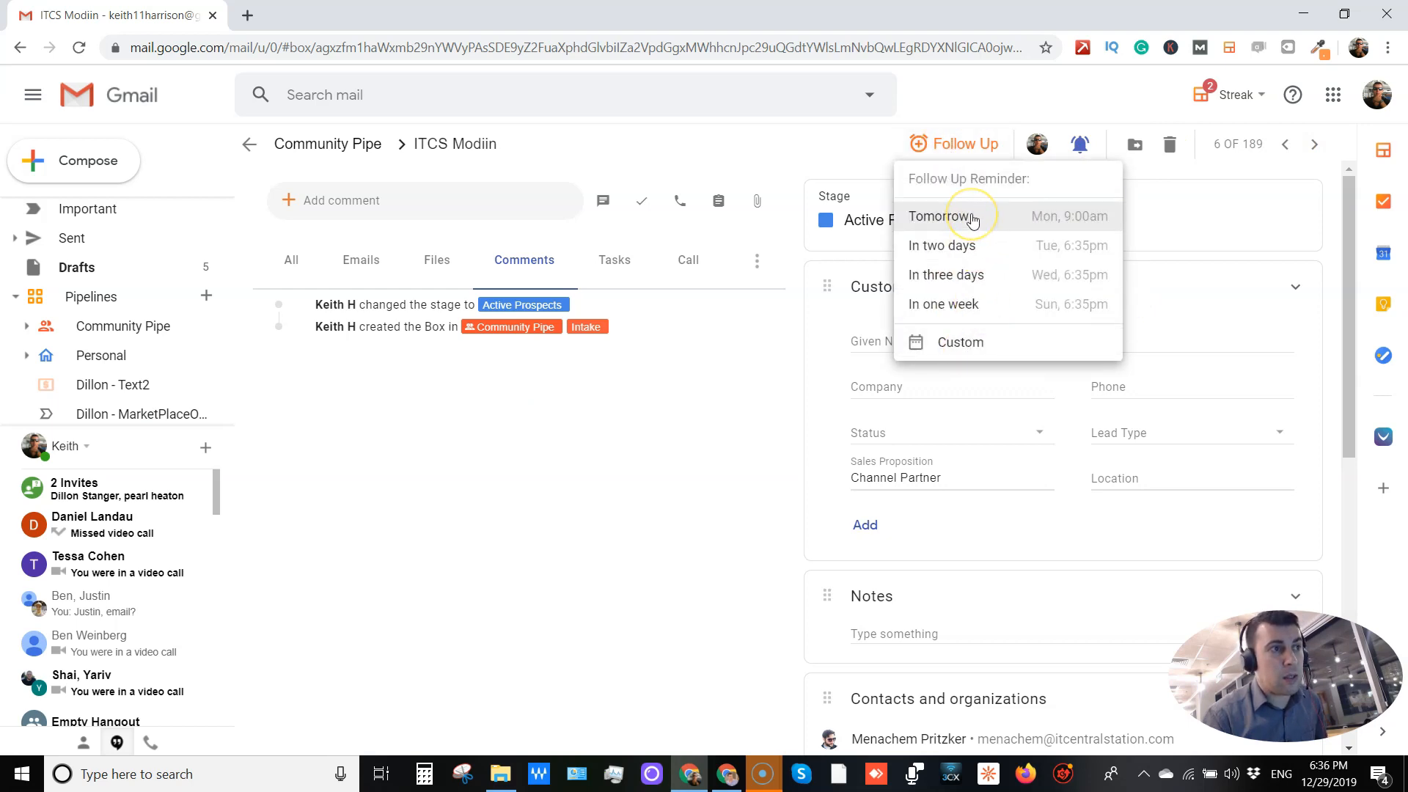
pyautogui.click(677, 470)
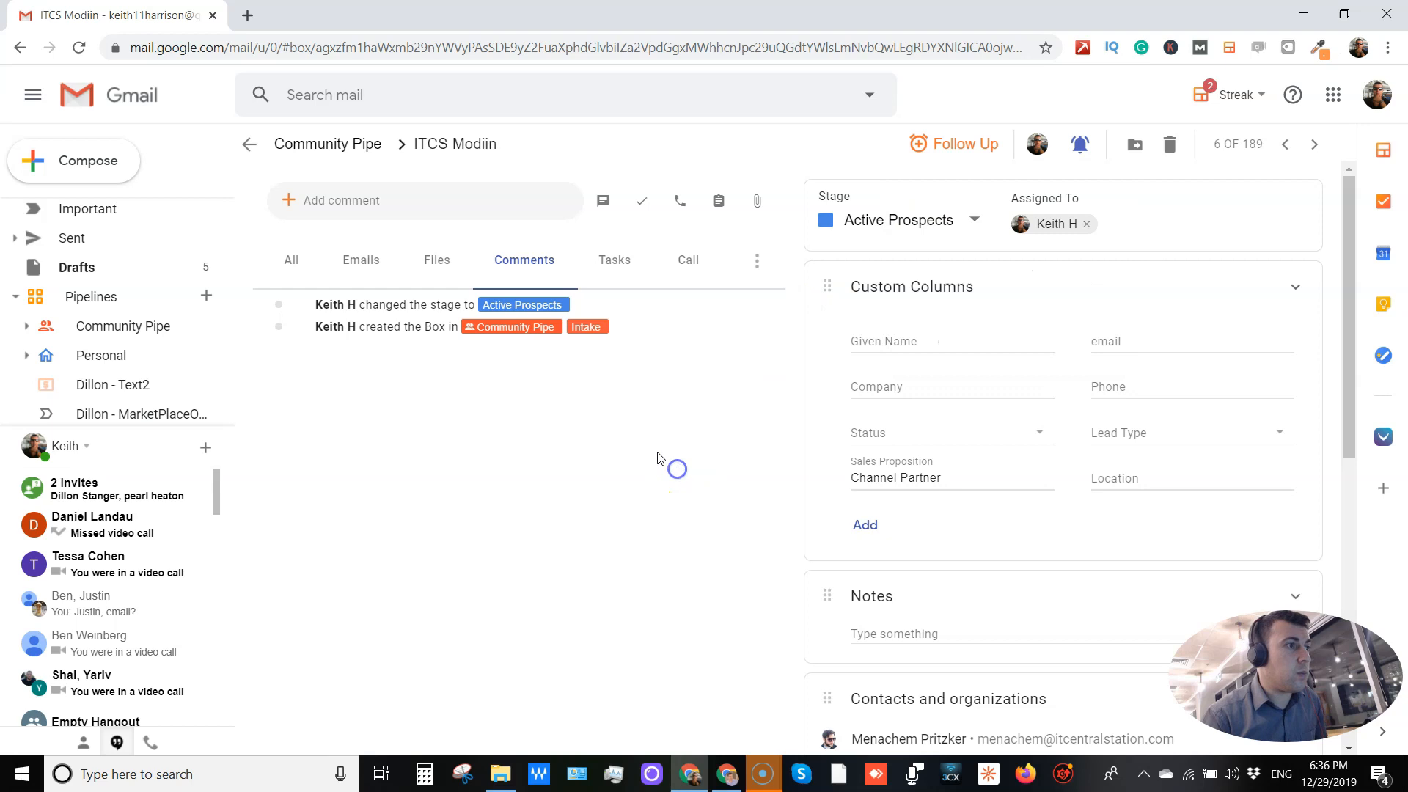
# Add a task named "call" to the ITCS Modiin box.
pyautogui.click(642, 200)
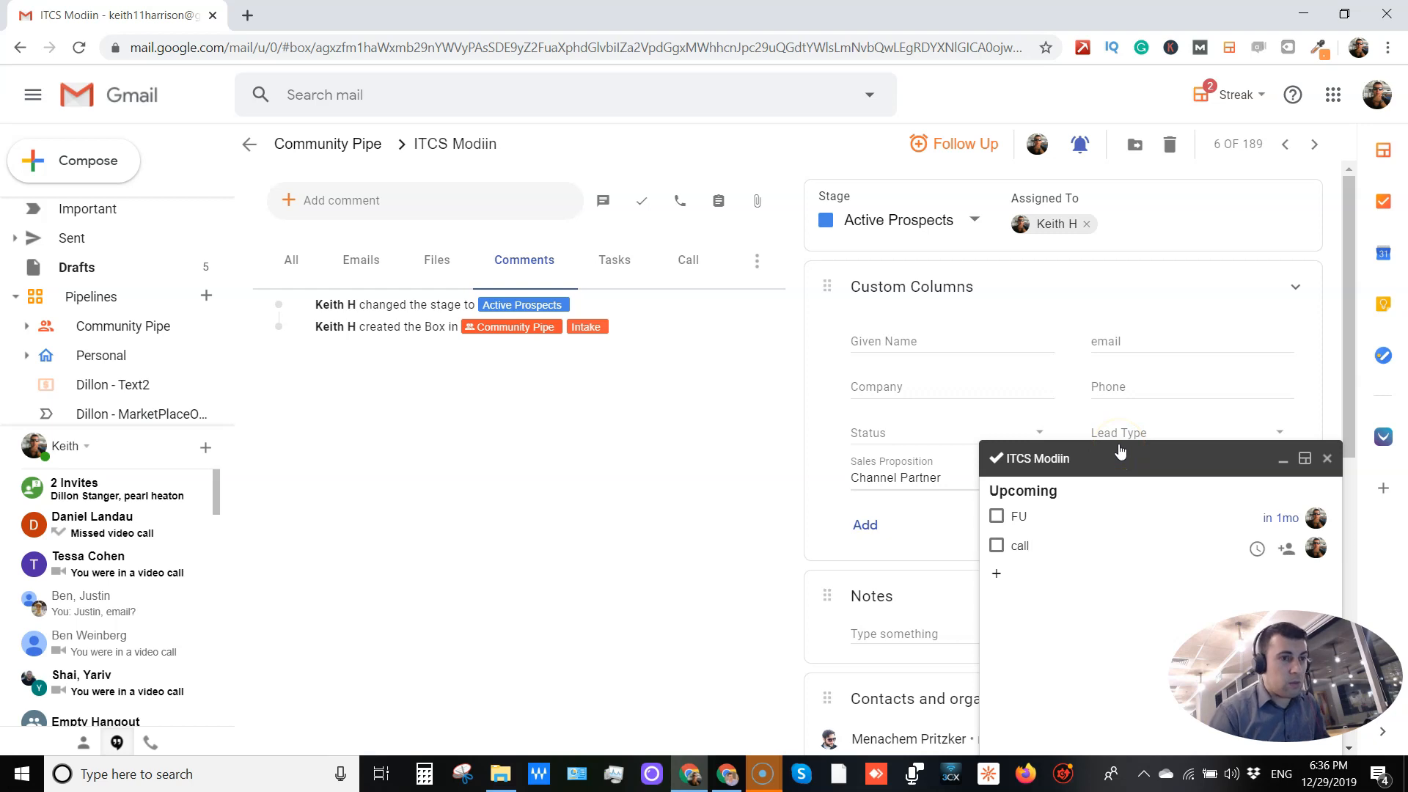
pyautogui.write('call')
# Try entering a due date of "2 weeks 4pm" for the call task.
pyautogui.click(1257, 549)
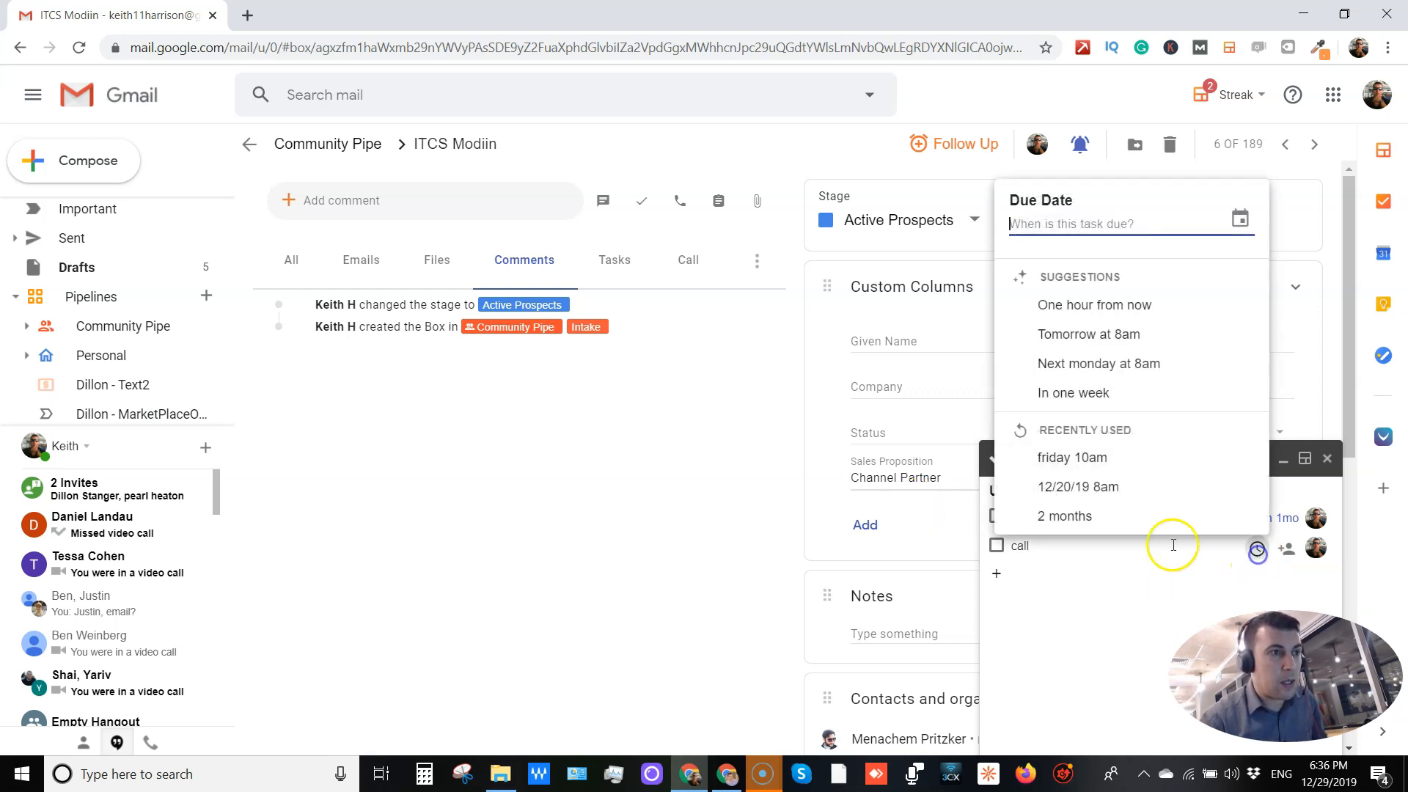
pyautogui.write('2 w')
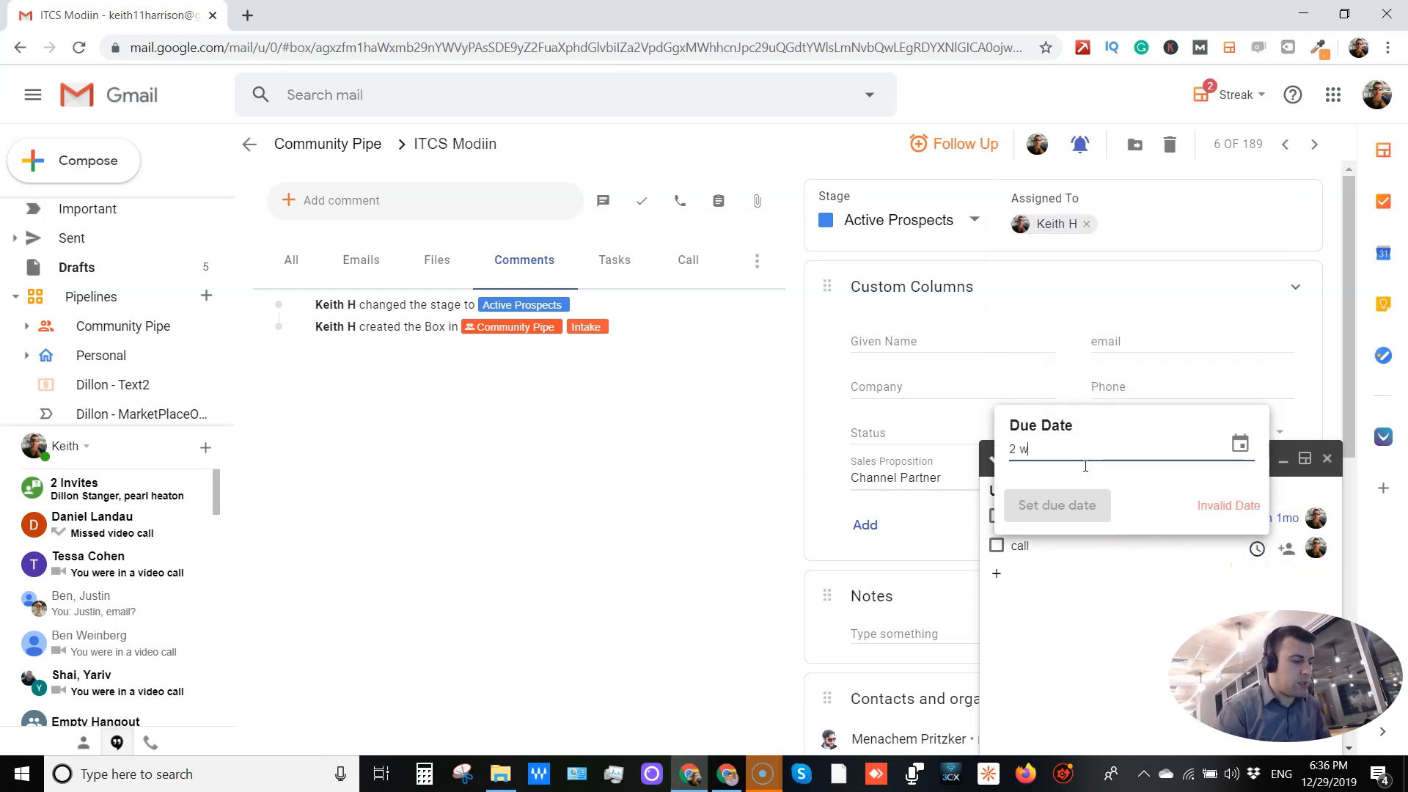
pyautogui.write('eeks 4pm')
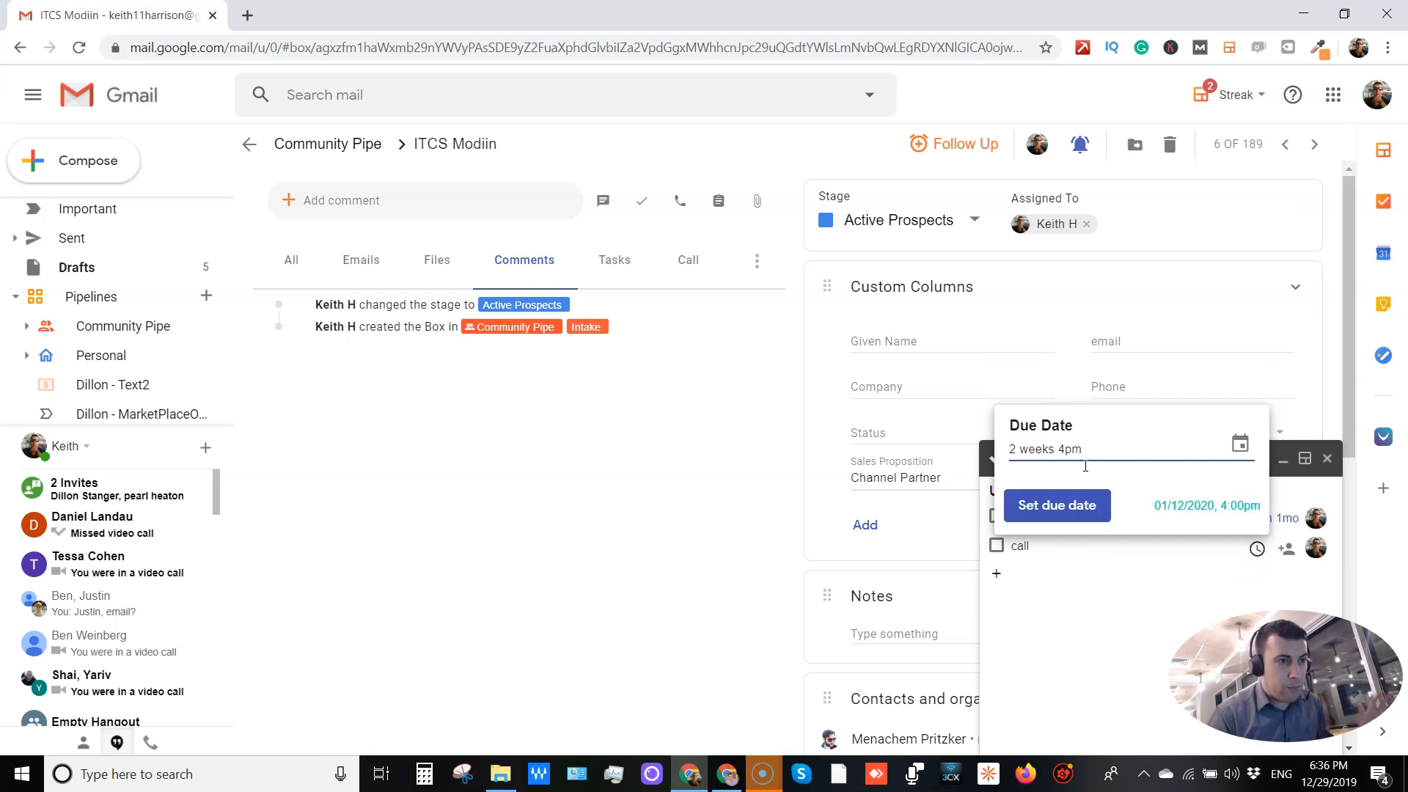
pyautogui.click(311, 616)
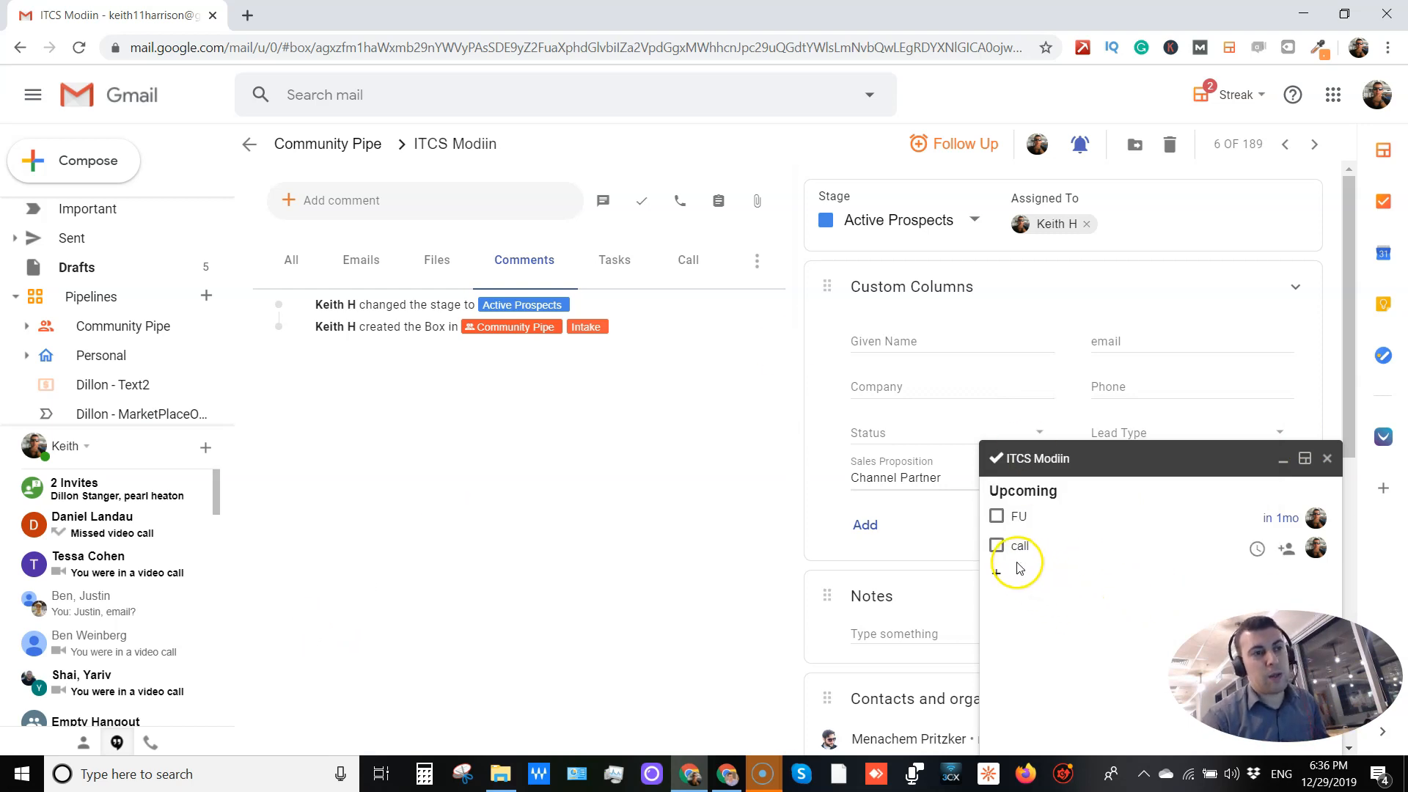
# Mark the call task as done and show all activity in the ITCS Modiin box's timeline.
pyautogui.click(999, 550)
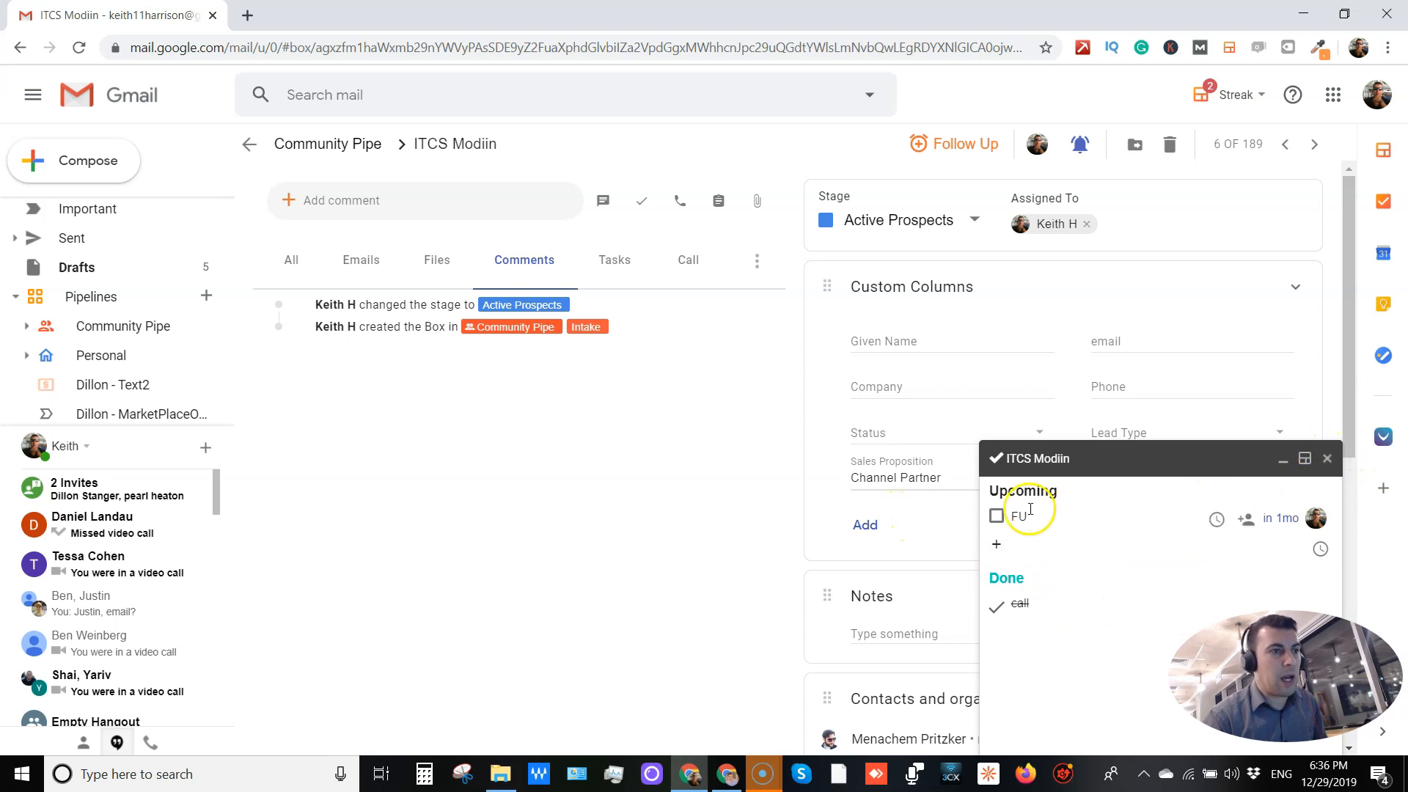
pyautogui.click(1328, 458)
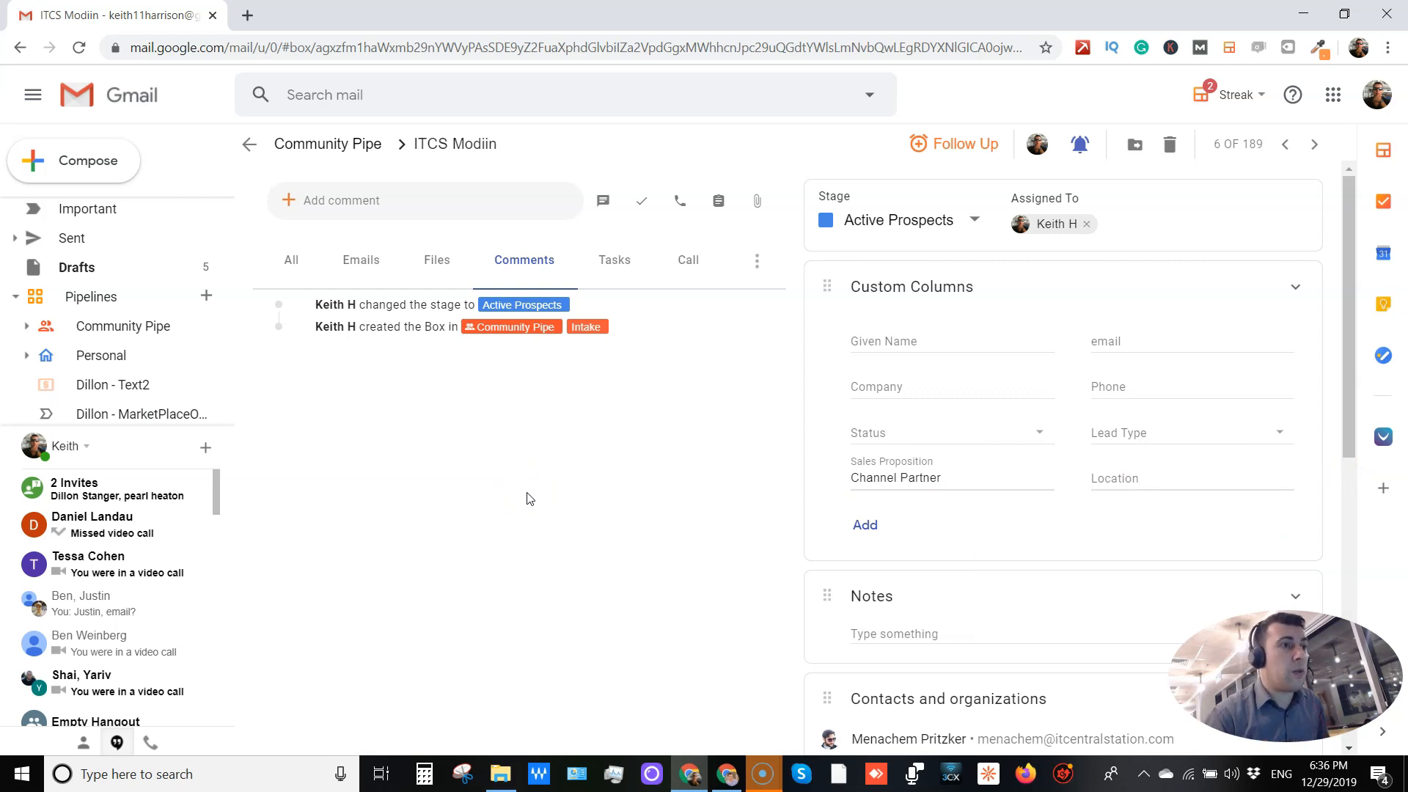
pyautogui.click(296, 262)
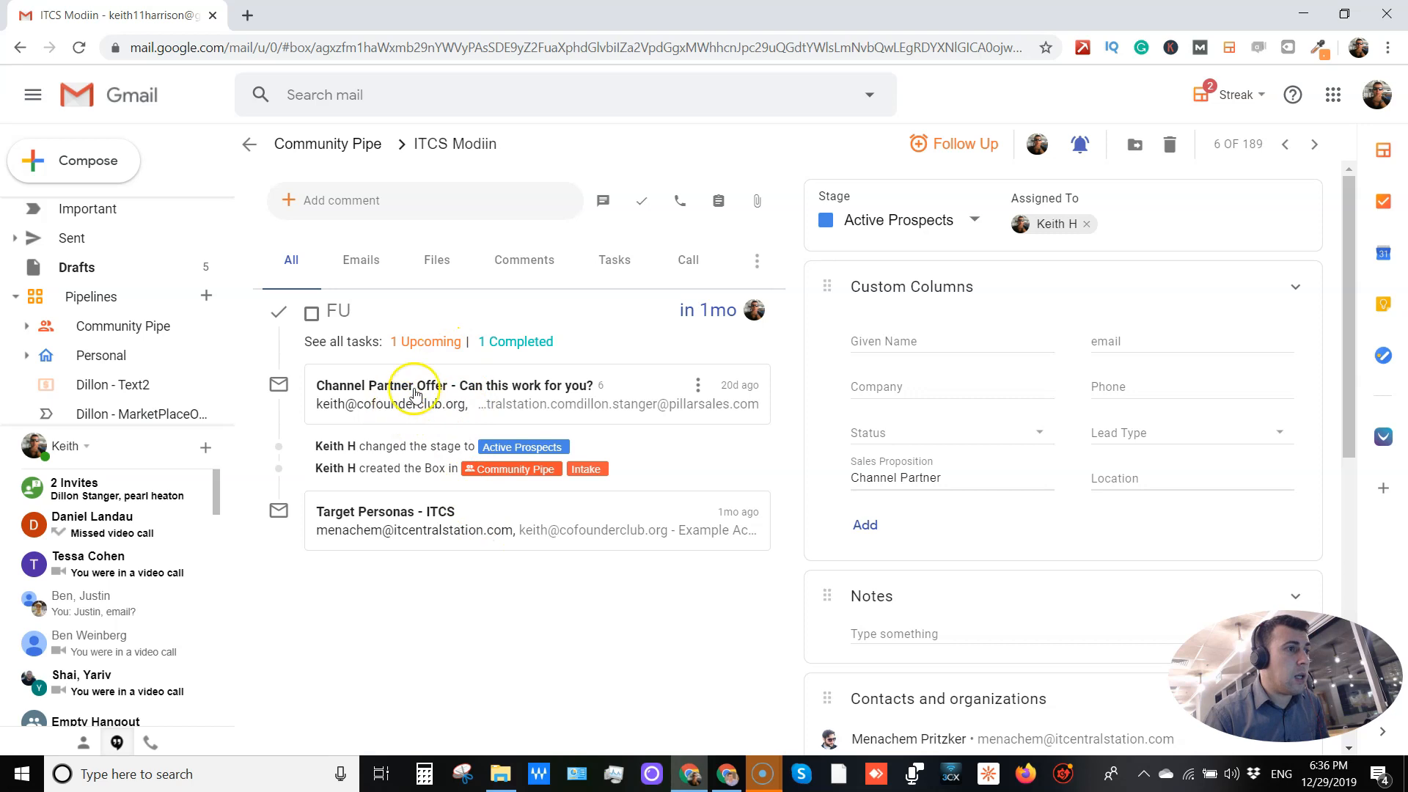
pyautogui.click(534, 262)
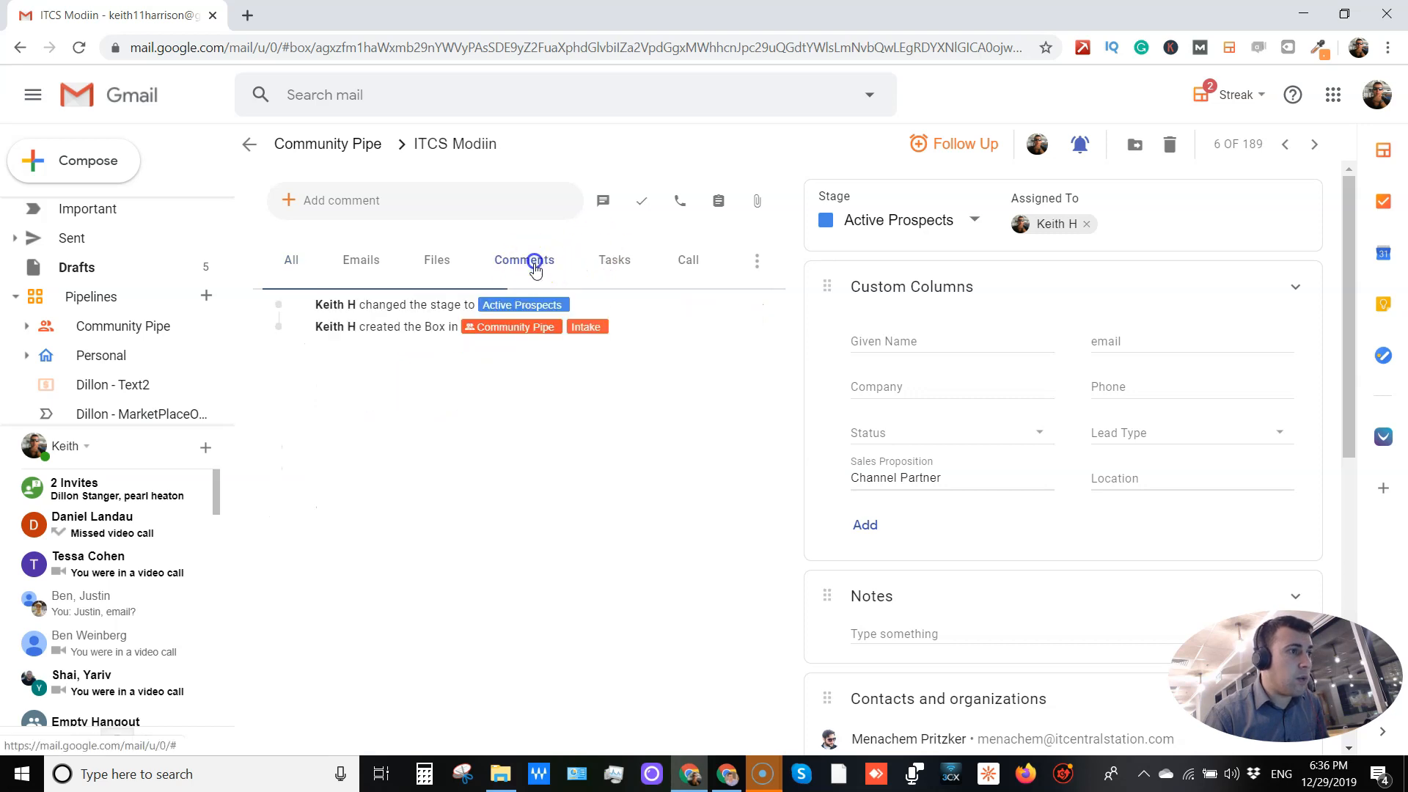
pyautogui.click(294, 265)
pyautogui.scroll(2, 88, 308)
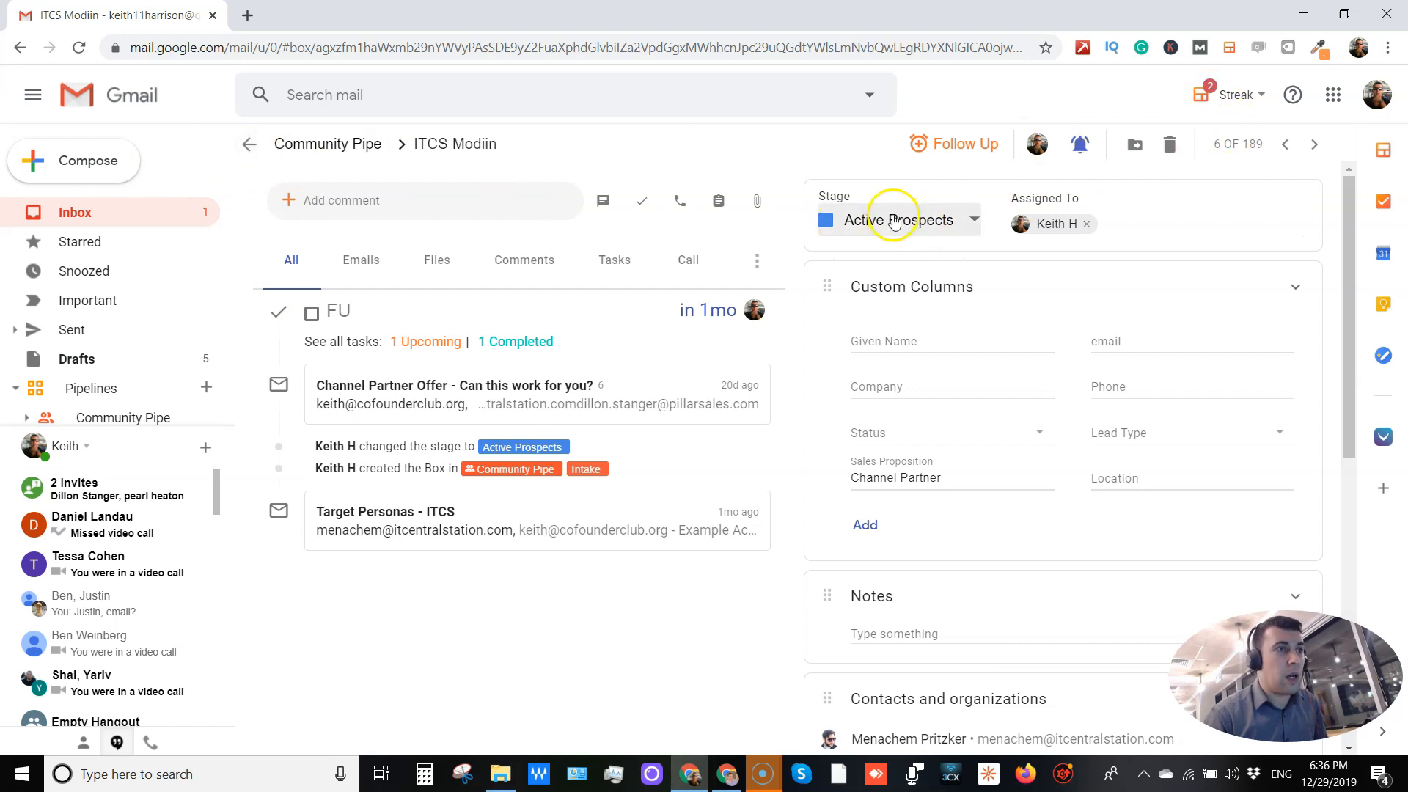
# Return to the Community Pipe pipeline, add a box named "new person" in the Active Prospects stage and open it.
pyautogui.click(319, 151)
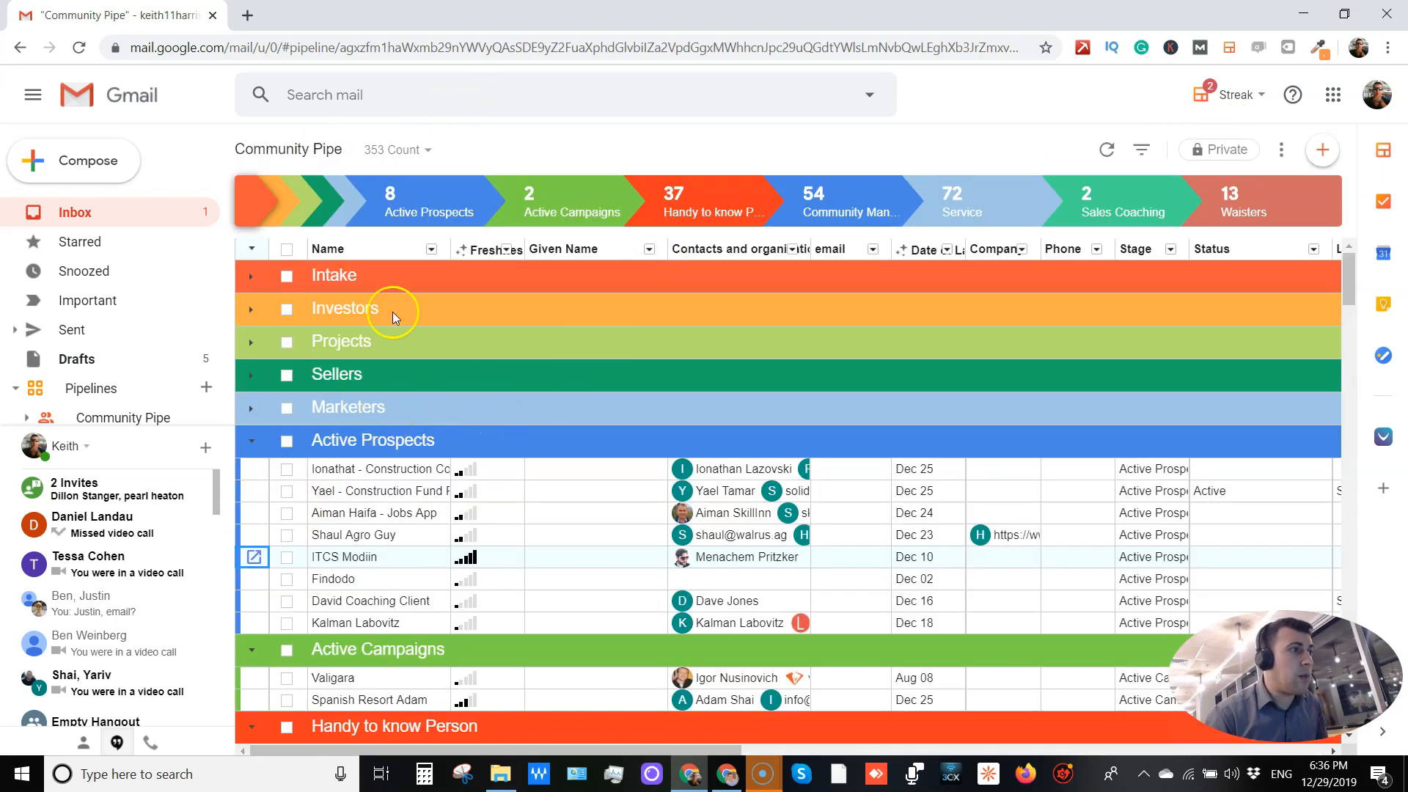
pyautogui.click(1323, 150)
pyautogui.click(1313, 147)
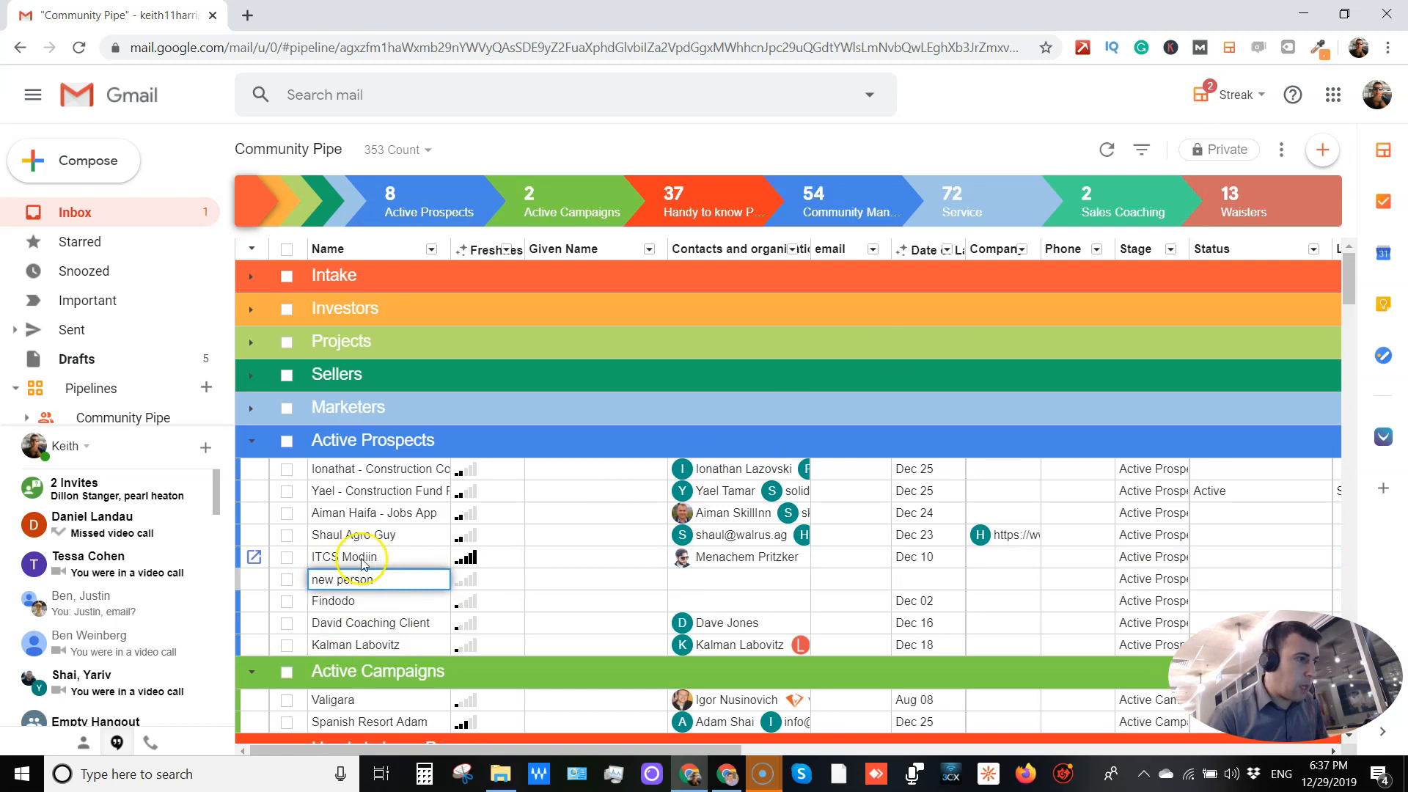
pyautogui.click(253, 580)
pyautogui.click(253, 579)
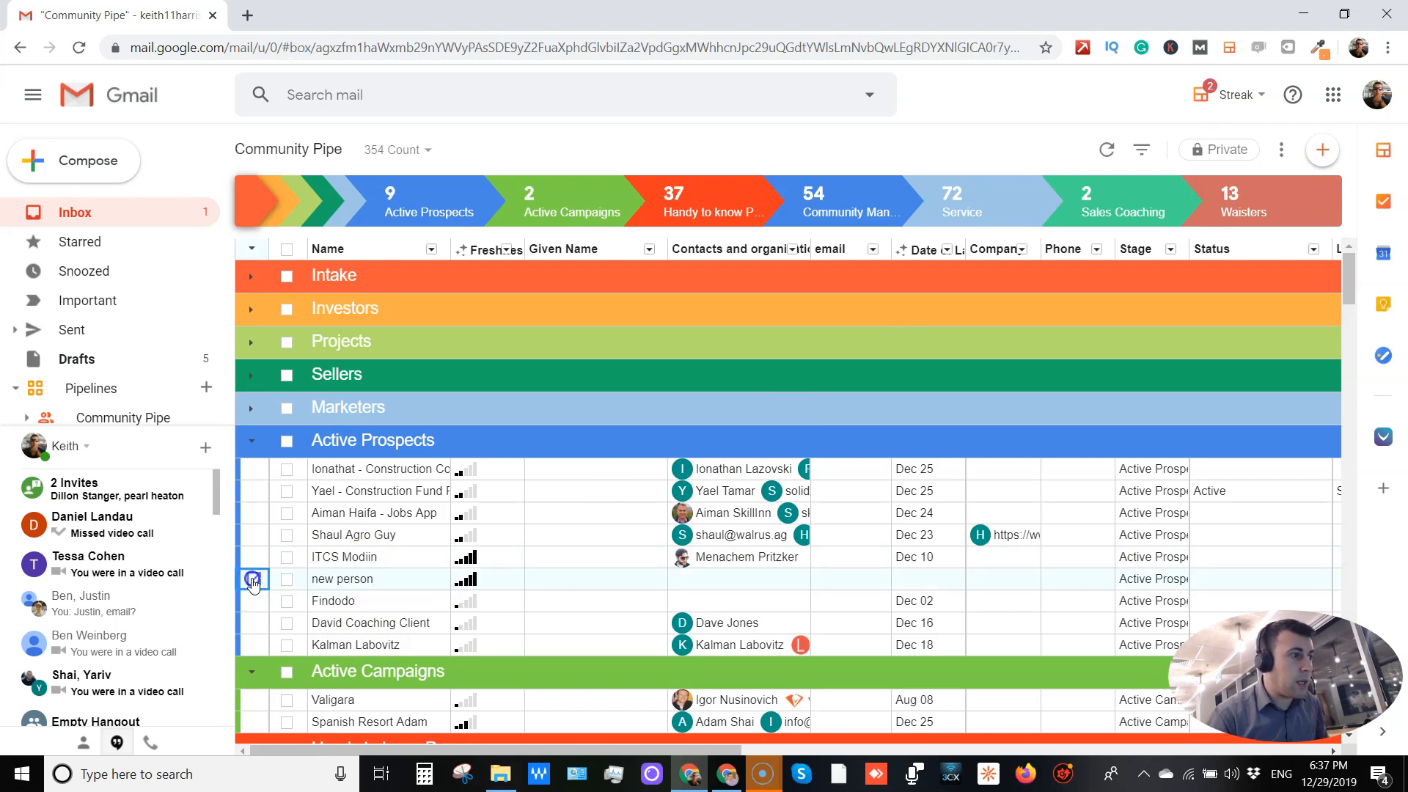
# Rename the new person box as "1 Person".
pyautogui.scroll(-7, 908, 440)
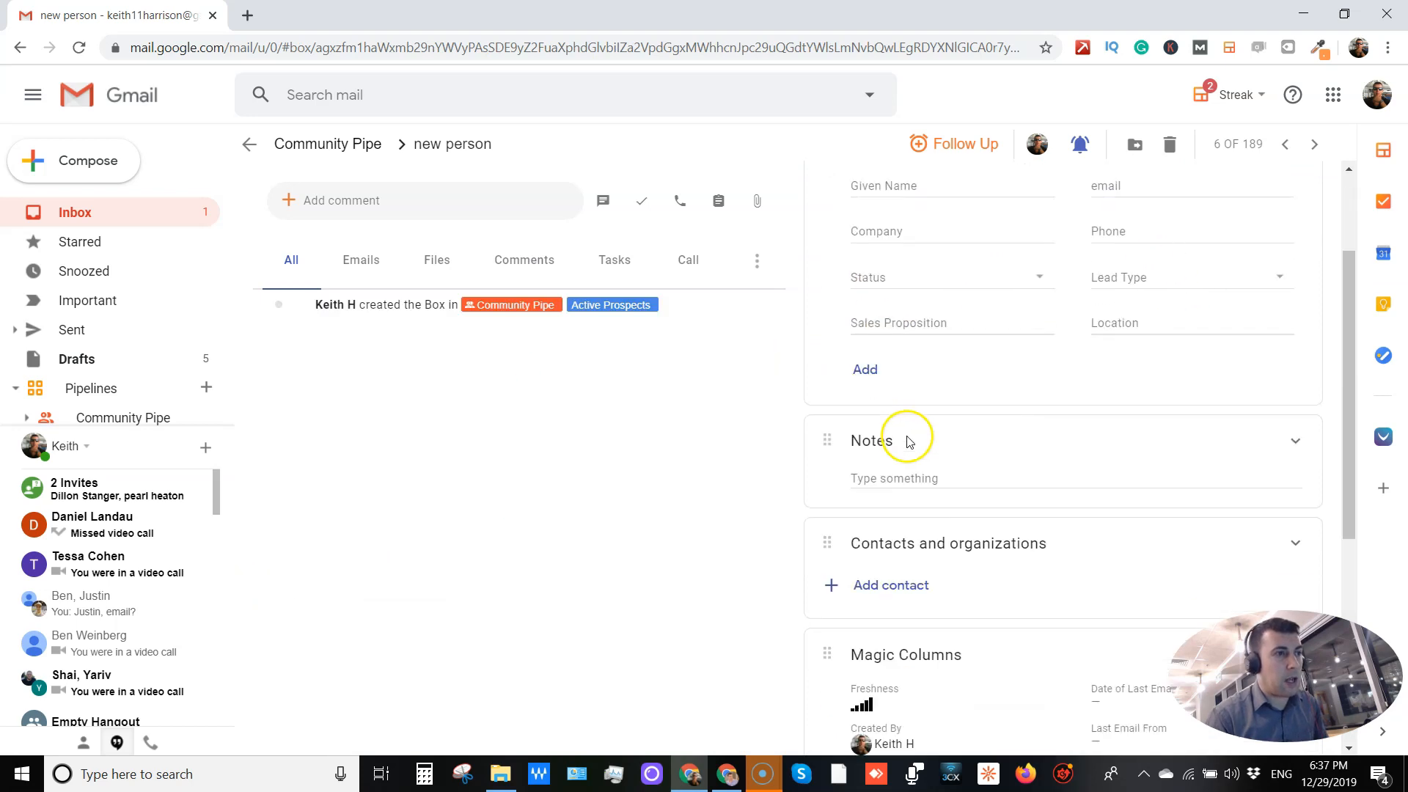
pyautogui.scroll(4, 867, 472)
pyautogui.click(450, 141)
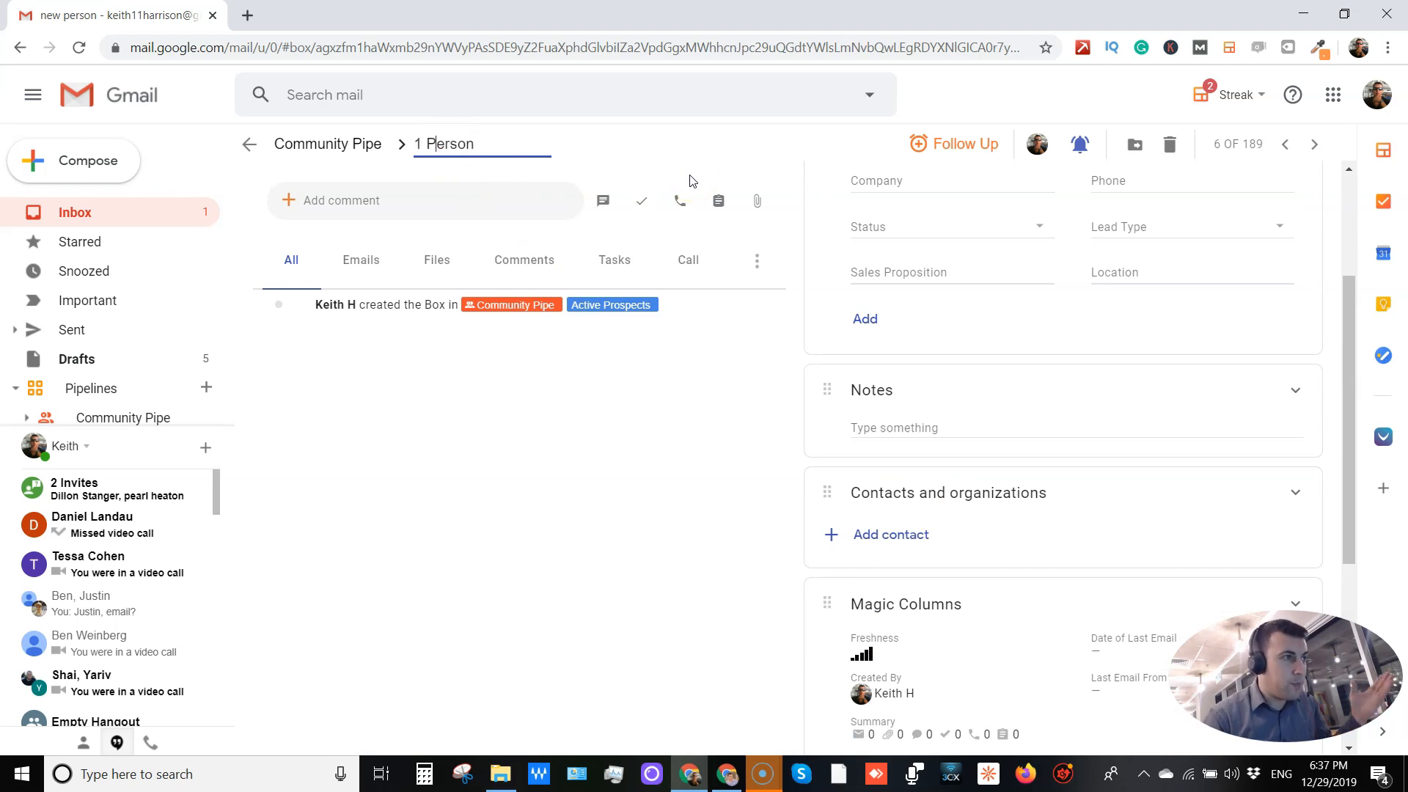
pyautogui.click(669, 409)
# Post the comment "hellp" on the 1 Person box and filter its timeline to emails.
pyautogui.click(438, 207)
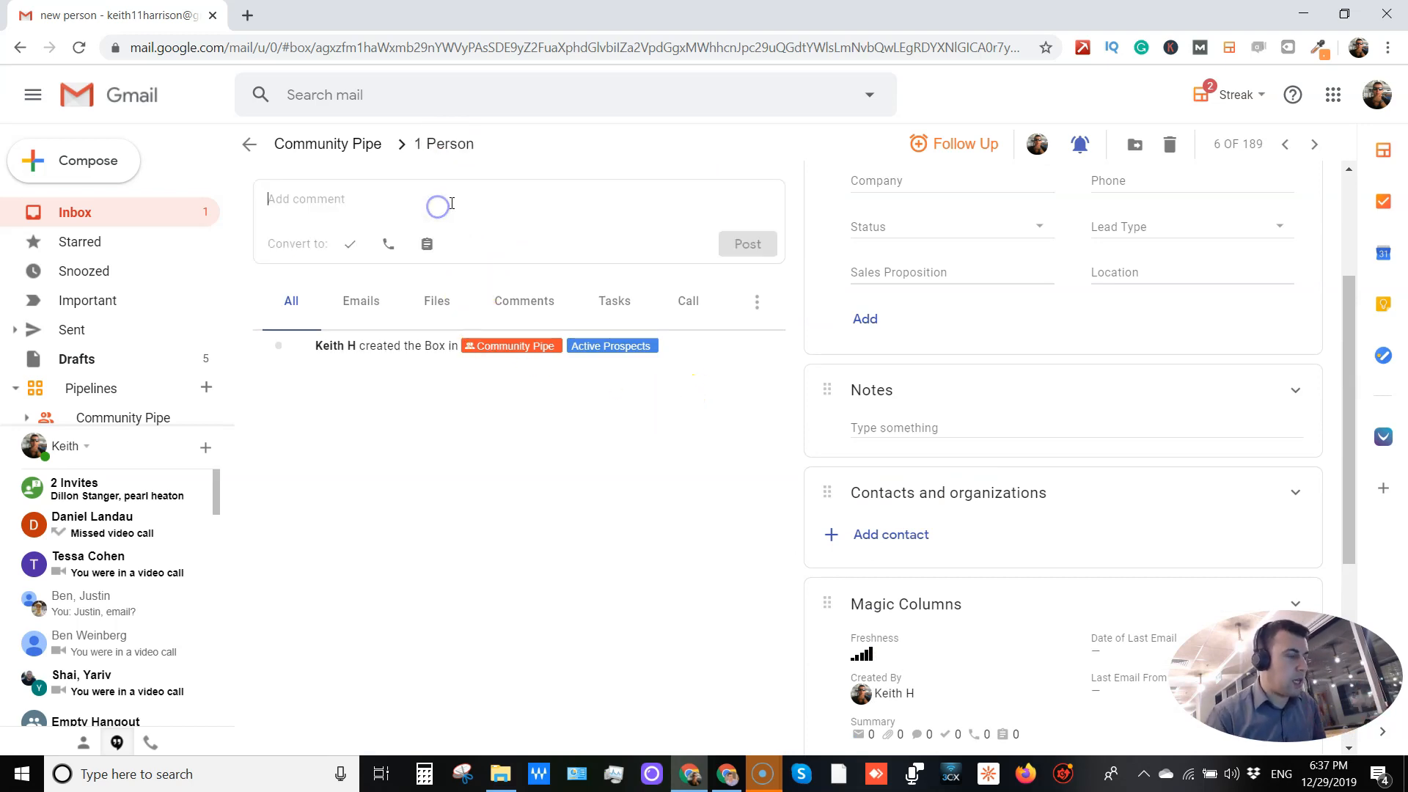
pyautogui.write('hel')
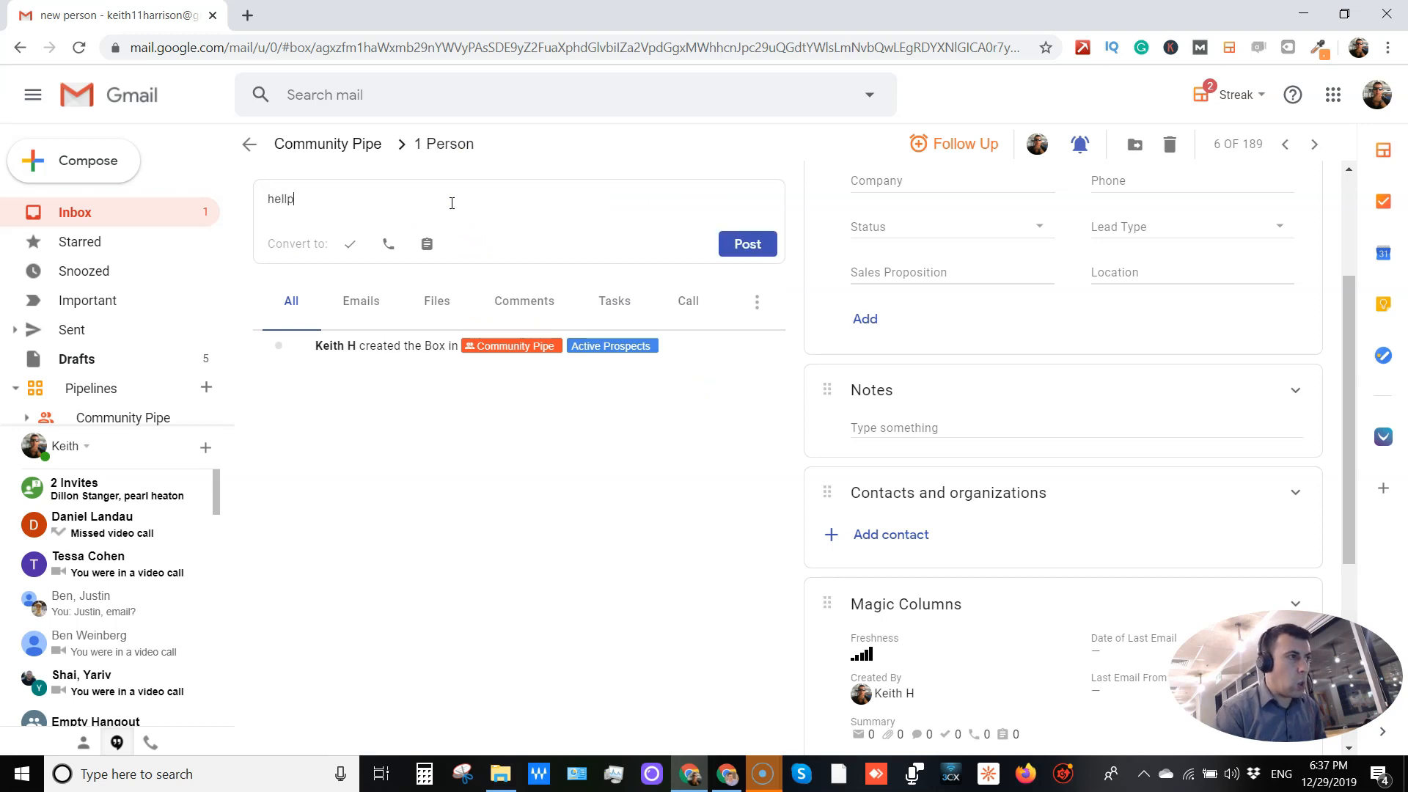
pyautogui.write('lp')
pyautogui.press('Return')
pyautogui.click(747, 256)
pyautogui.click(362, 263)
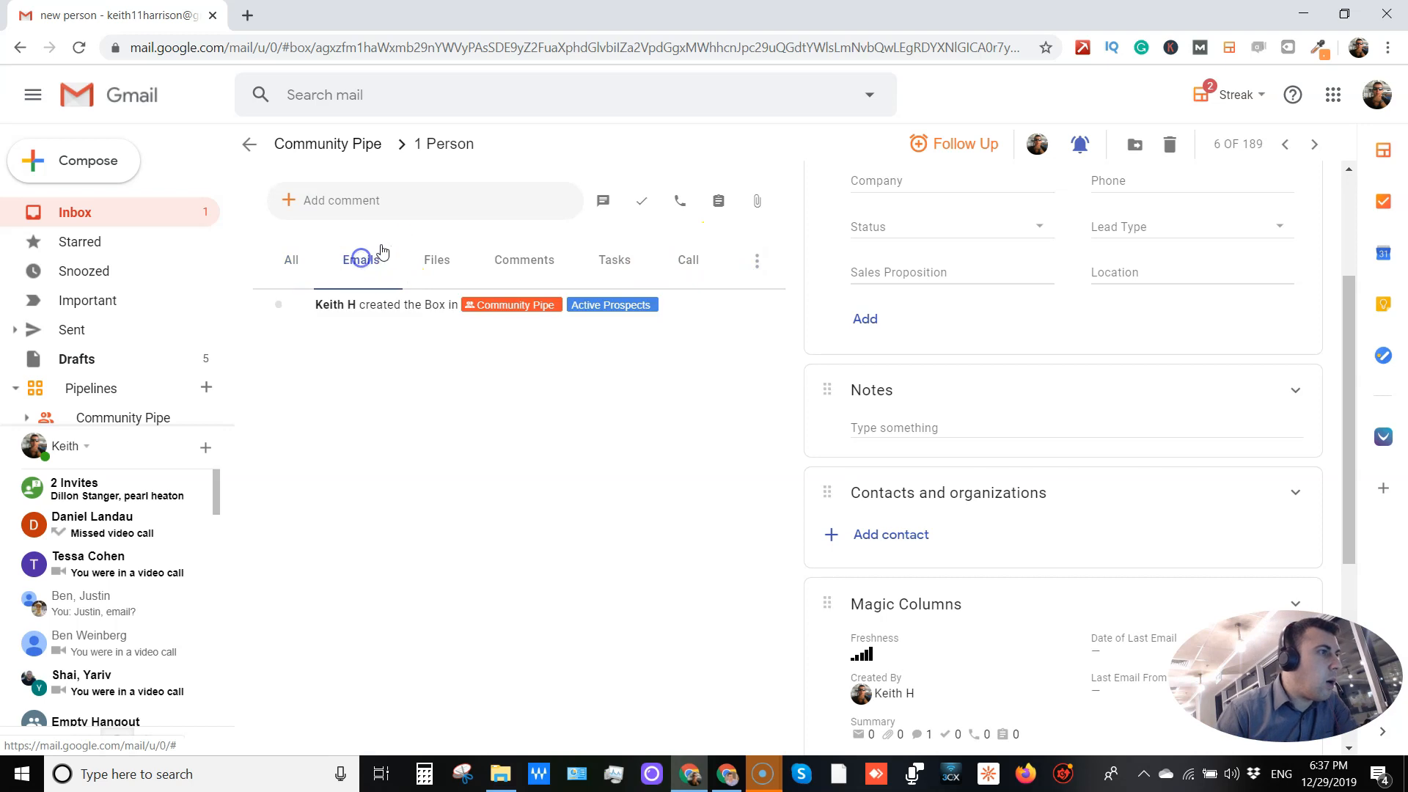
pyautogui.click(889, 534)
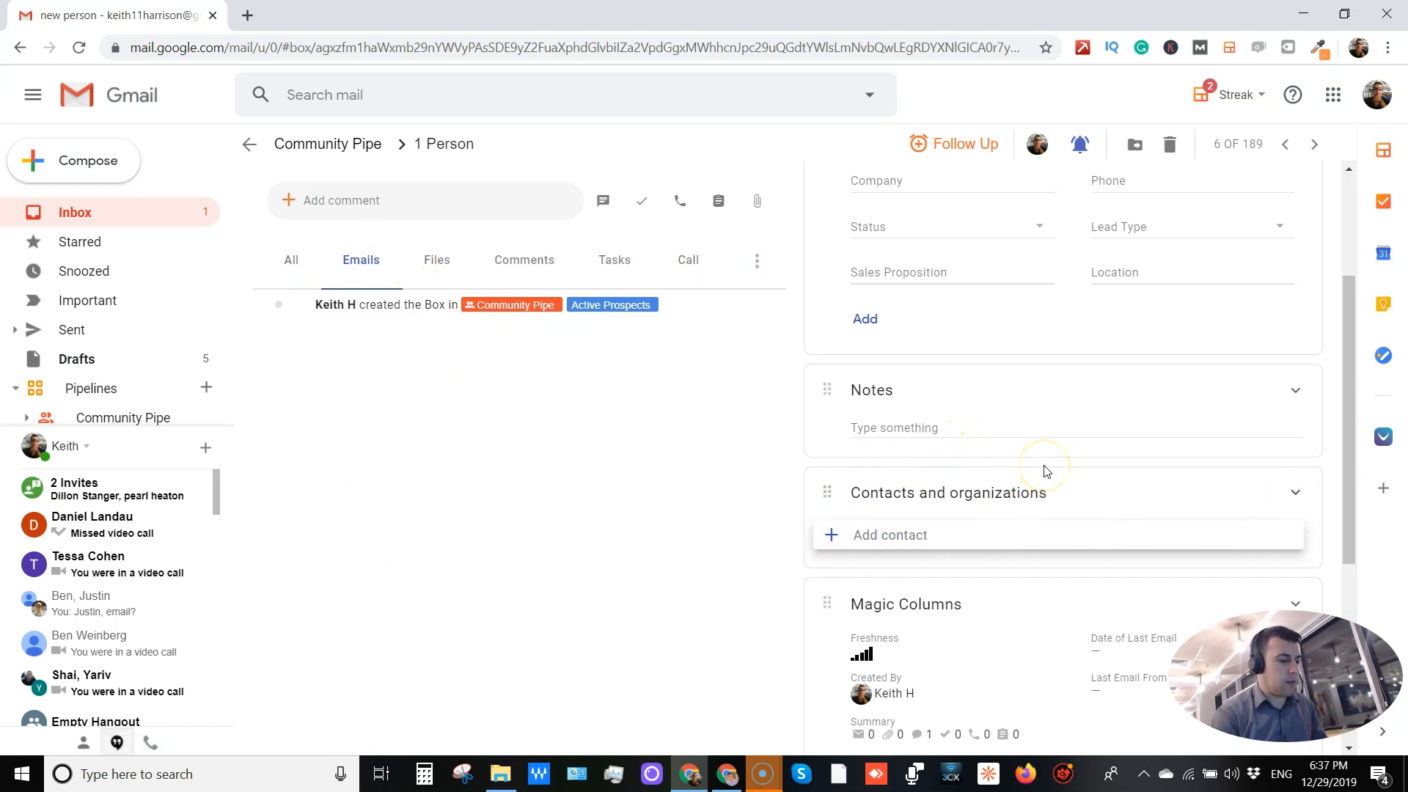
pyautogui.write('keith')
pyautogui.write('1')
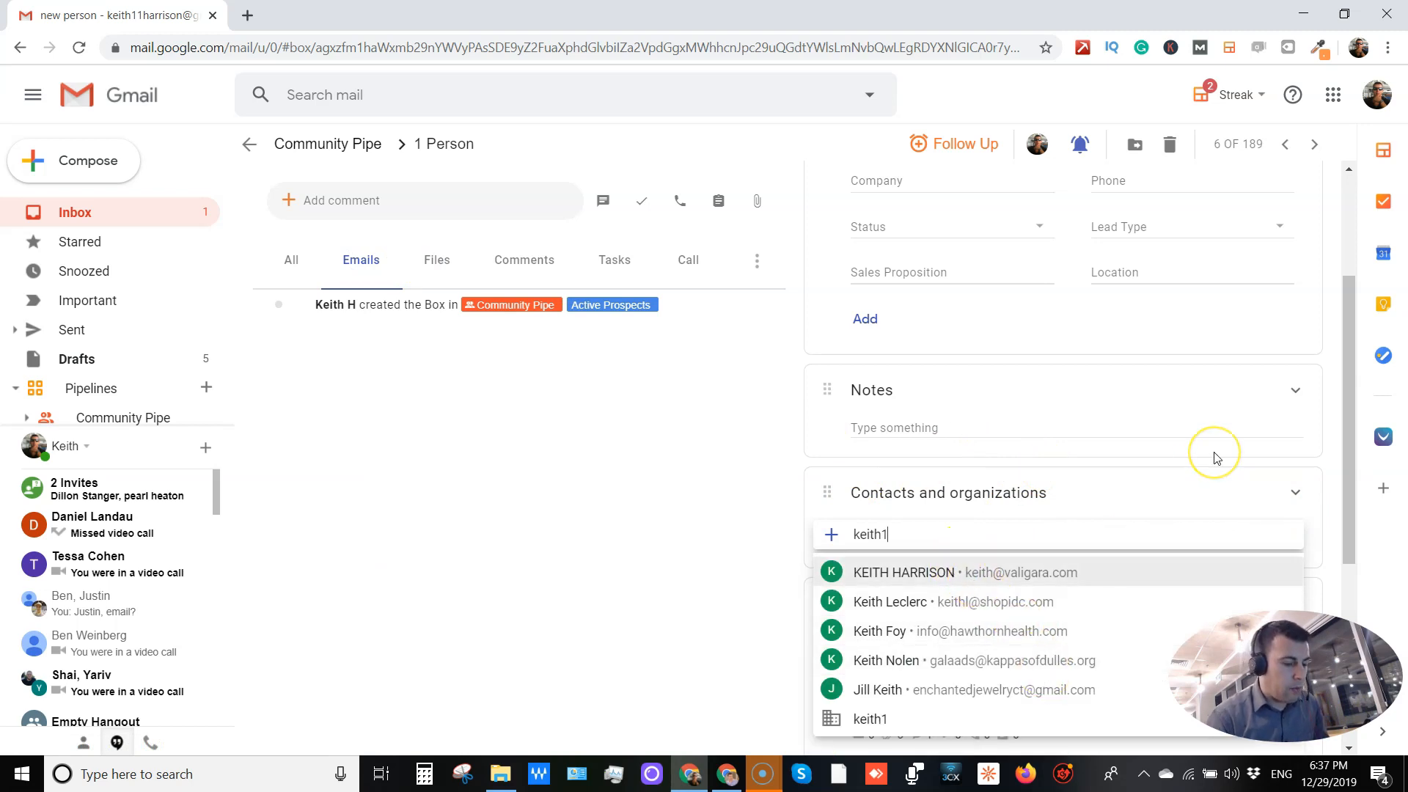
pyautogui.write('1')
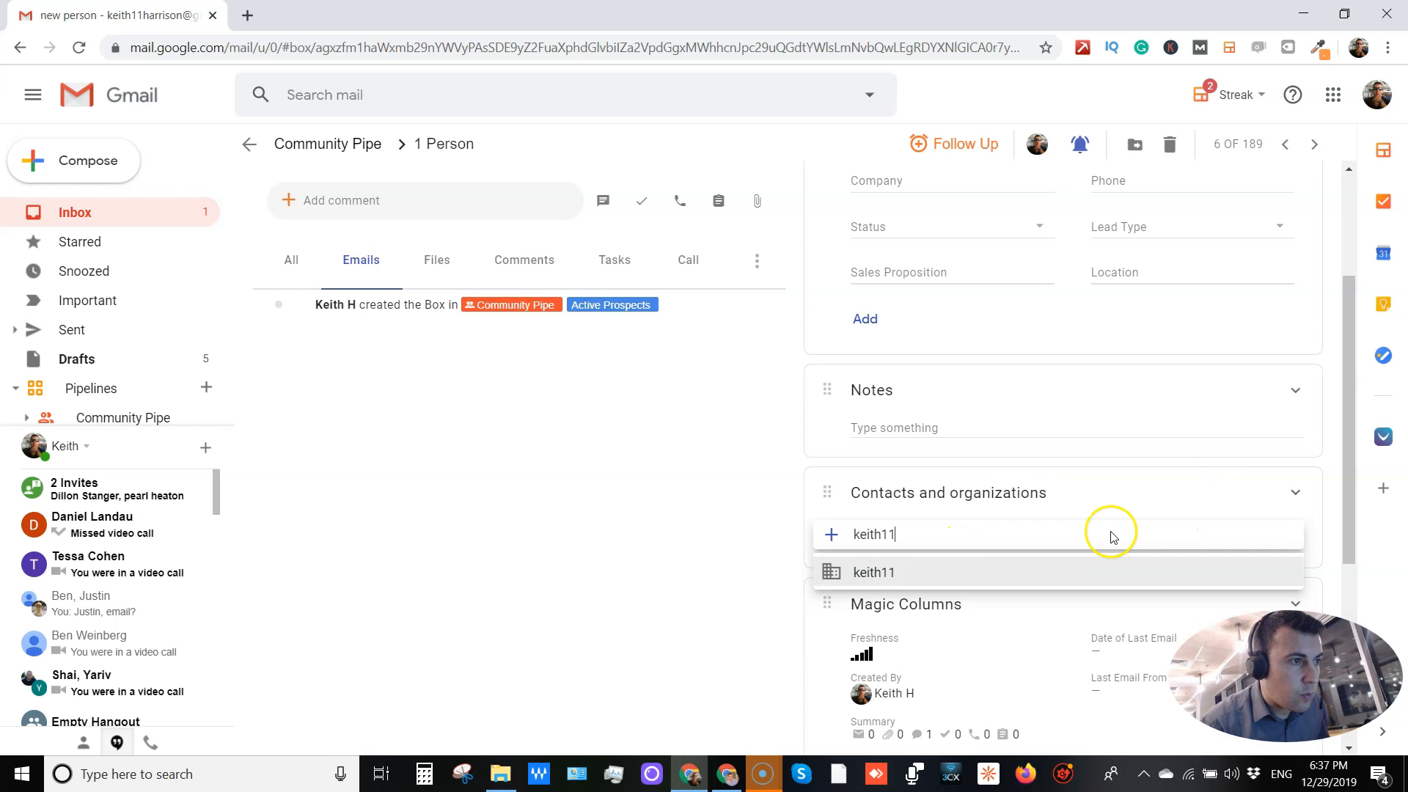
pyautogui.press('BackSpace')
pyautogui.press('BackSpace')
pyautogui.press('BackSpace')
pyautogui.press('BackSpace')
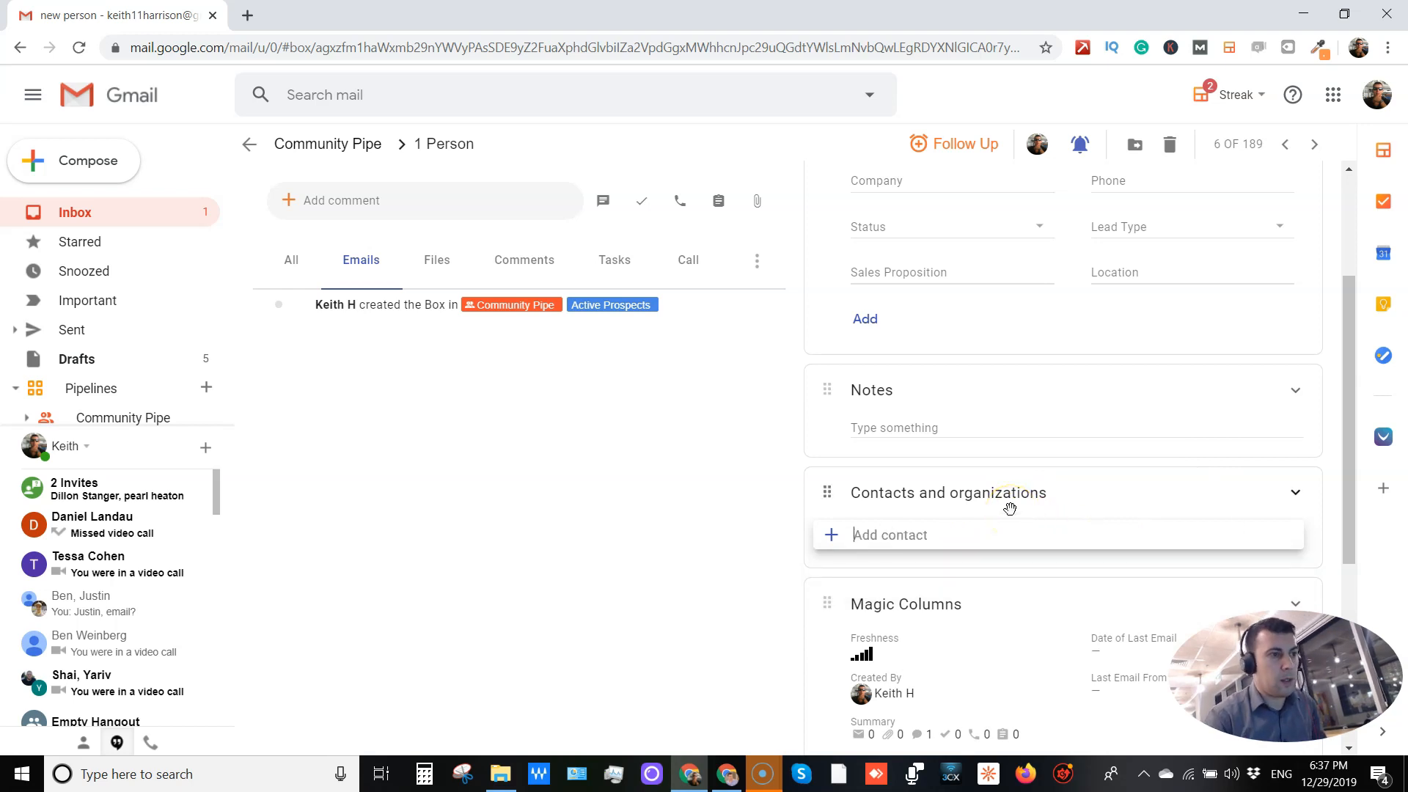
# Search for contacts matching "hello" and add the first suggested contact to the 1 Person box.
pyautogui.write('hello')
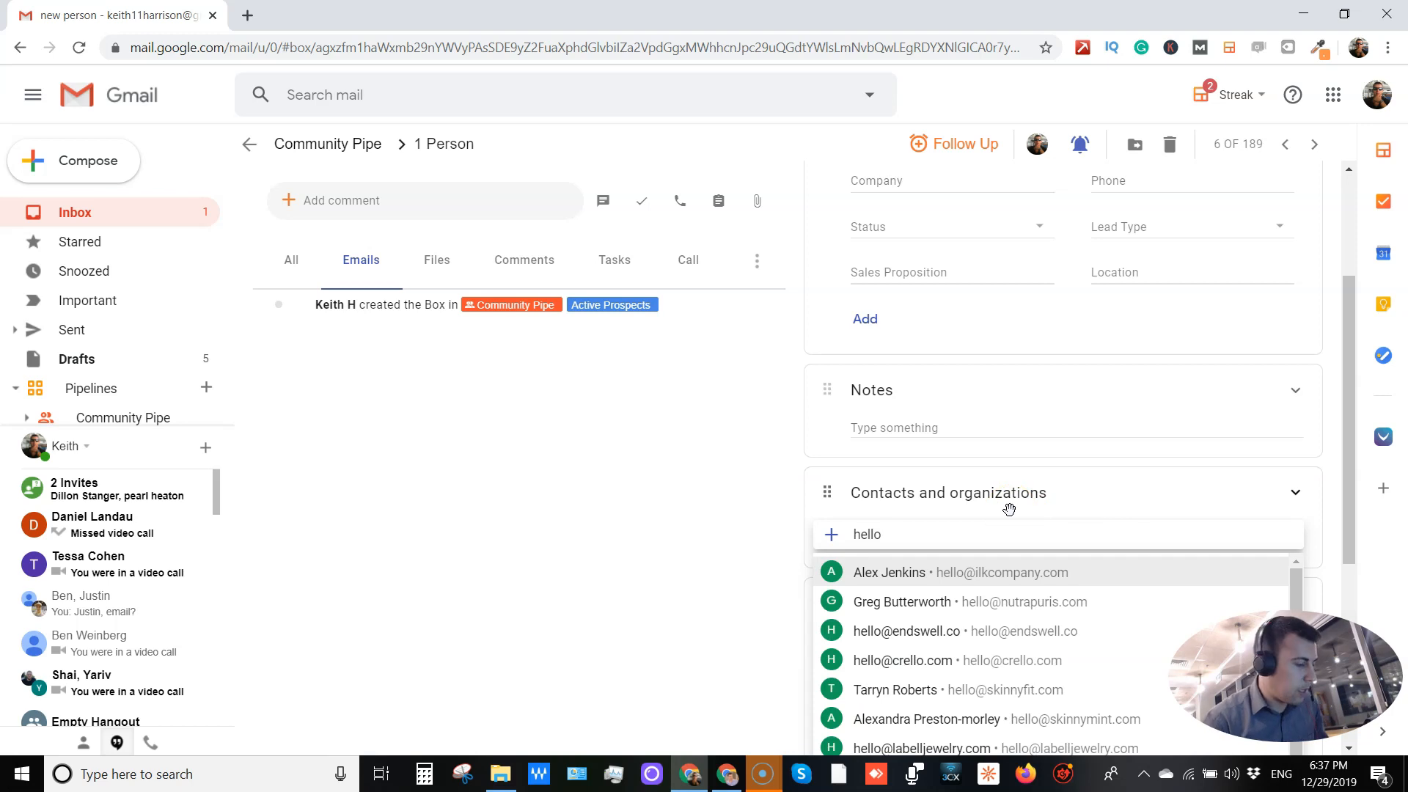
pyautogui.scroll(1, 1059, 552)
pyautogui.click(1055, 576)
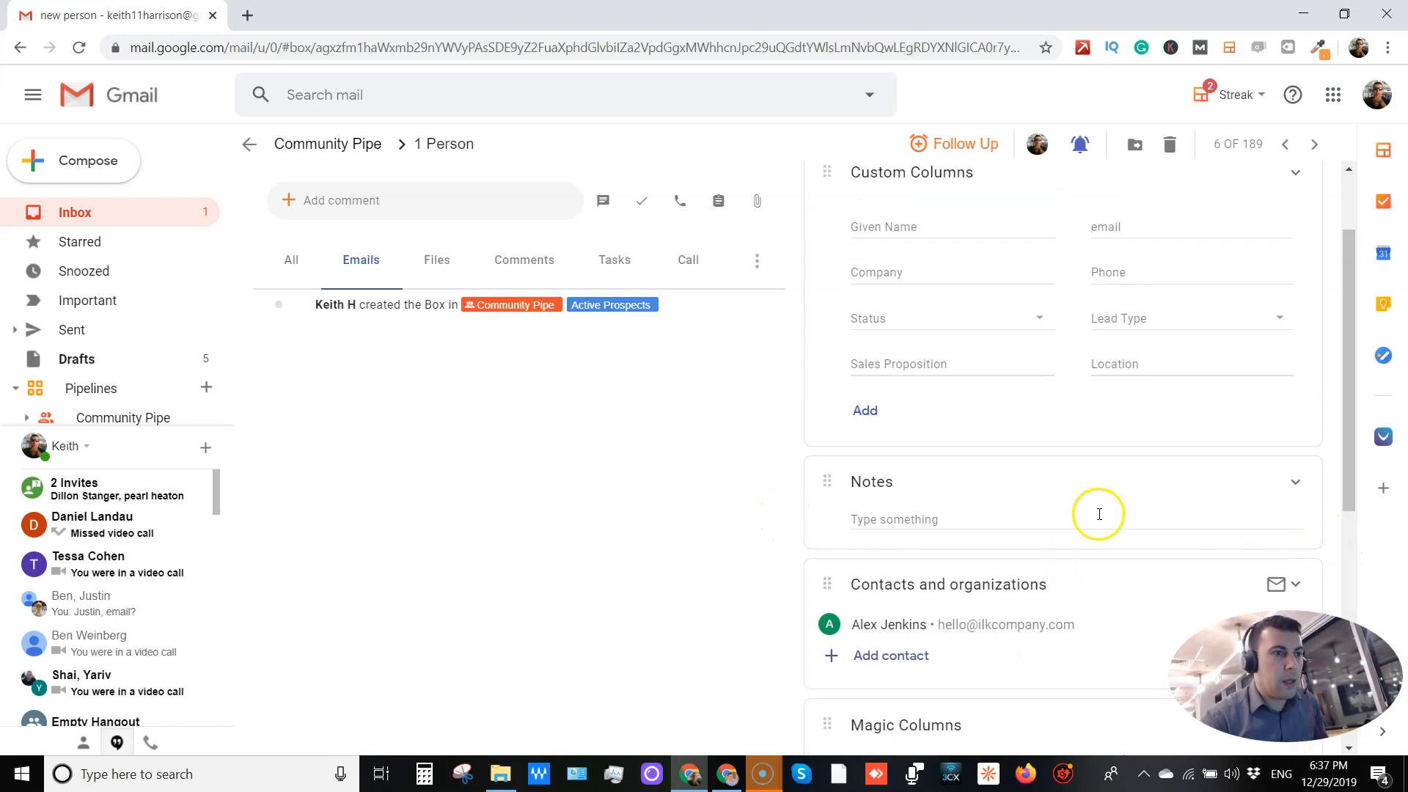
# Review the actions available for the added contact and remove the contact from the box.
pyautogui.scroll(-3, 1090, 511)
pyautogui.moveTo(1242, 352)
pyautogui.click(1295, 352)
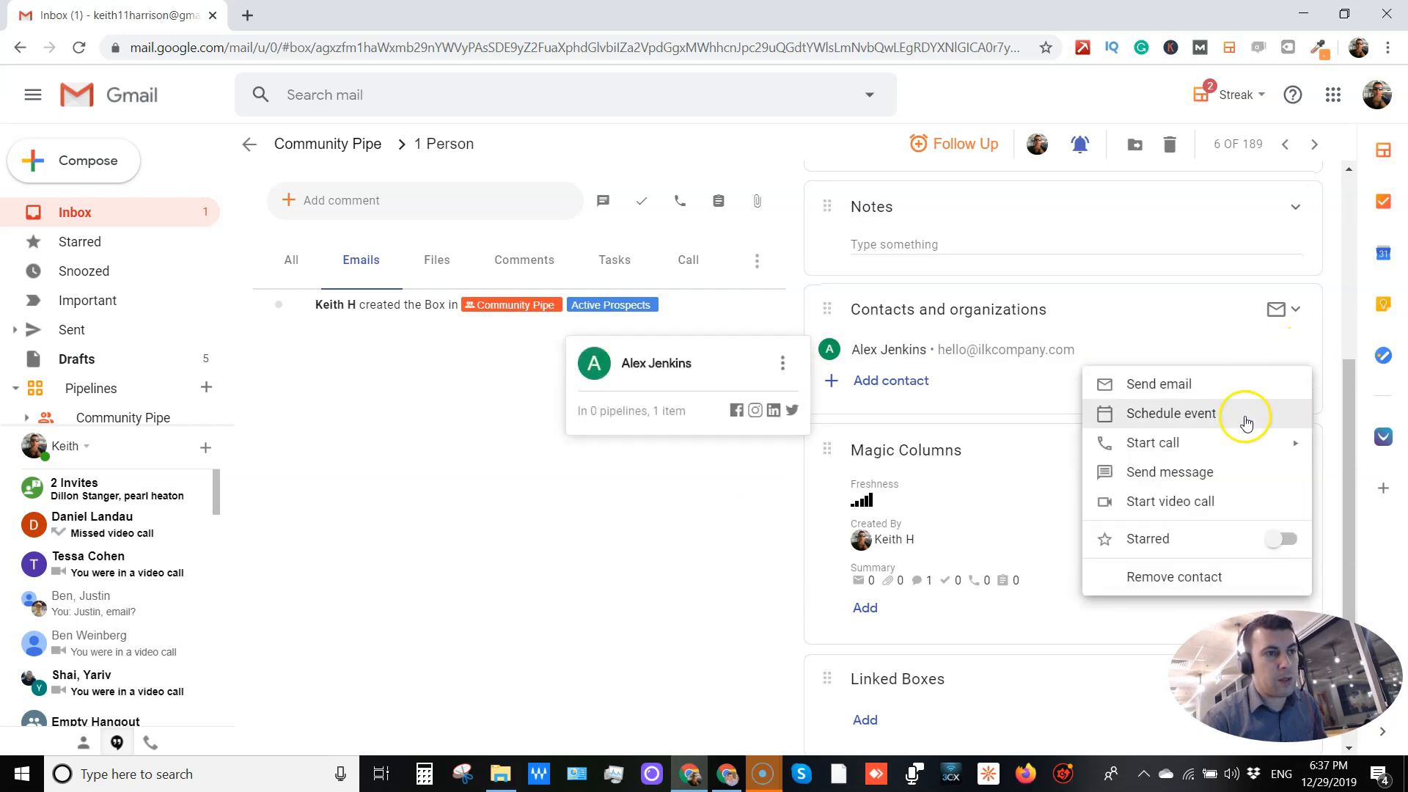
pyautogui.moveTo(1247, 442)
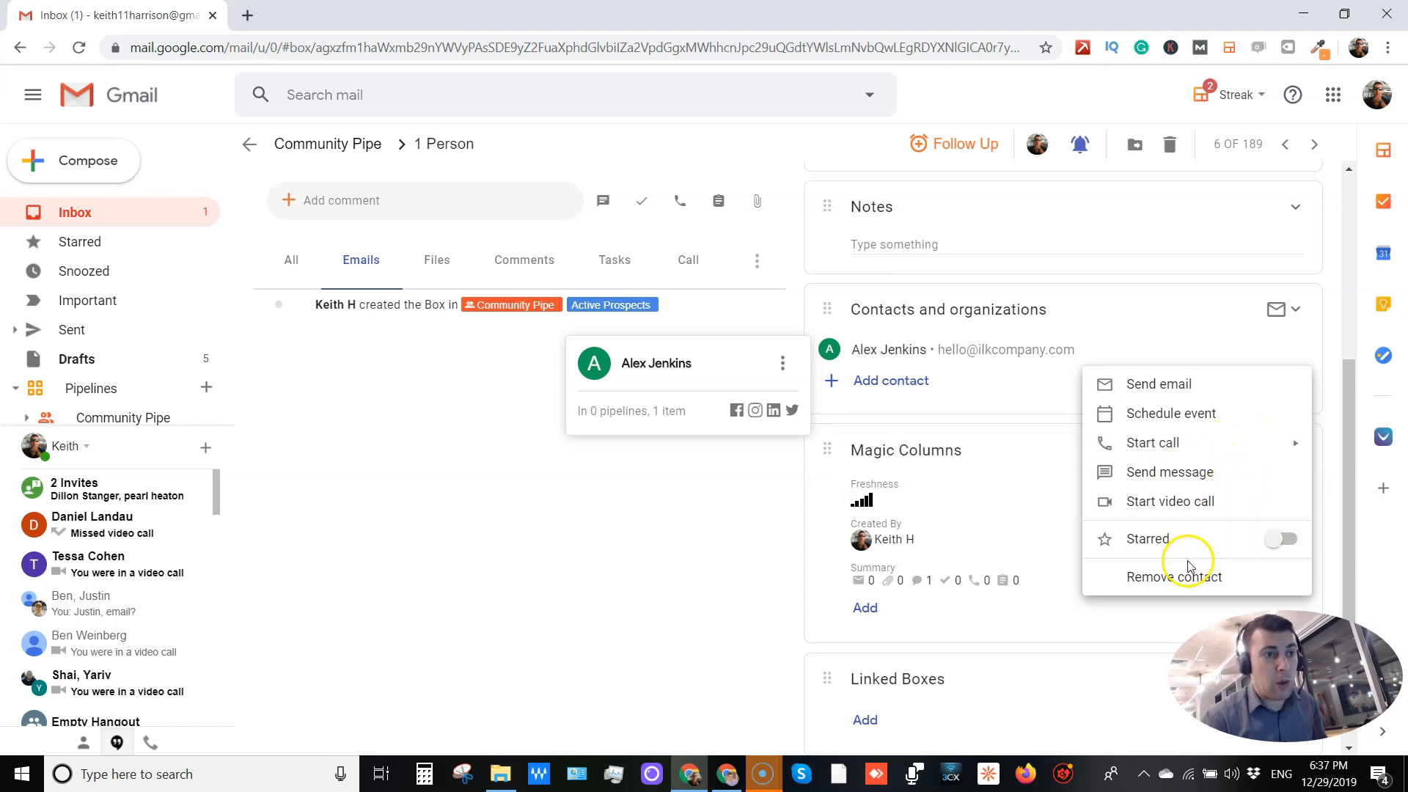
pyautogui.click(462, 619)
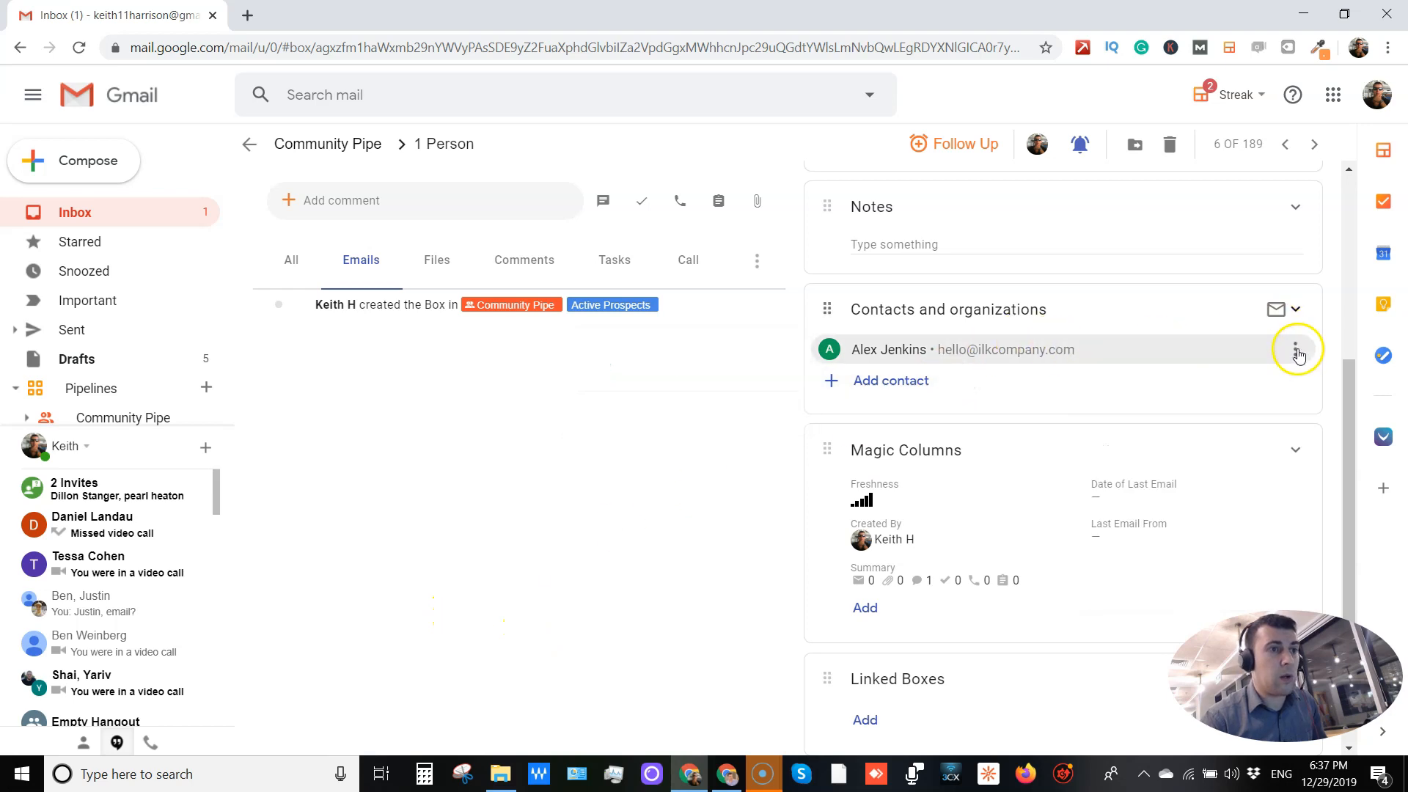
pyautogui.click(1295, 349)
pyautogui.click(1230, 585)
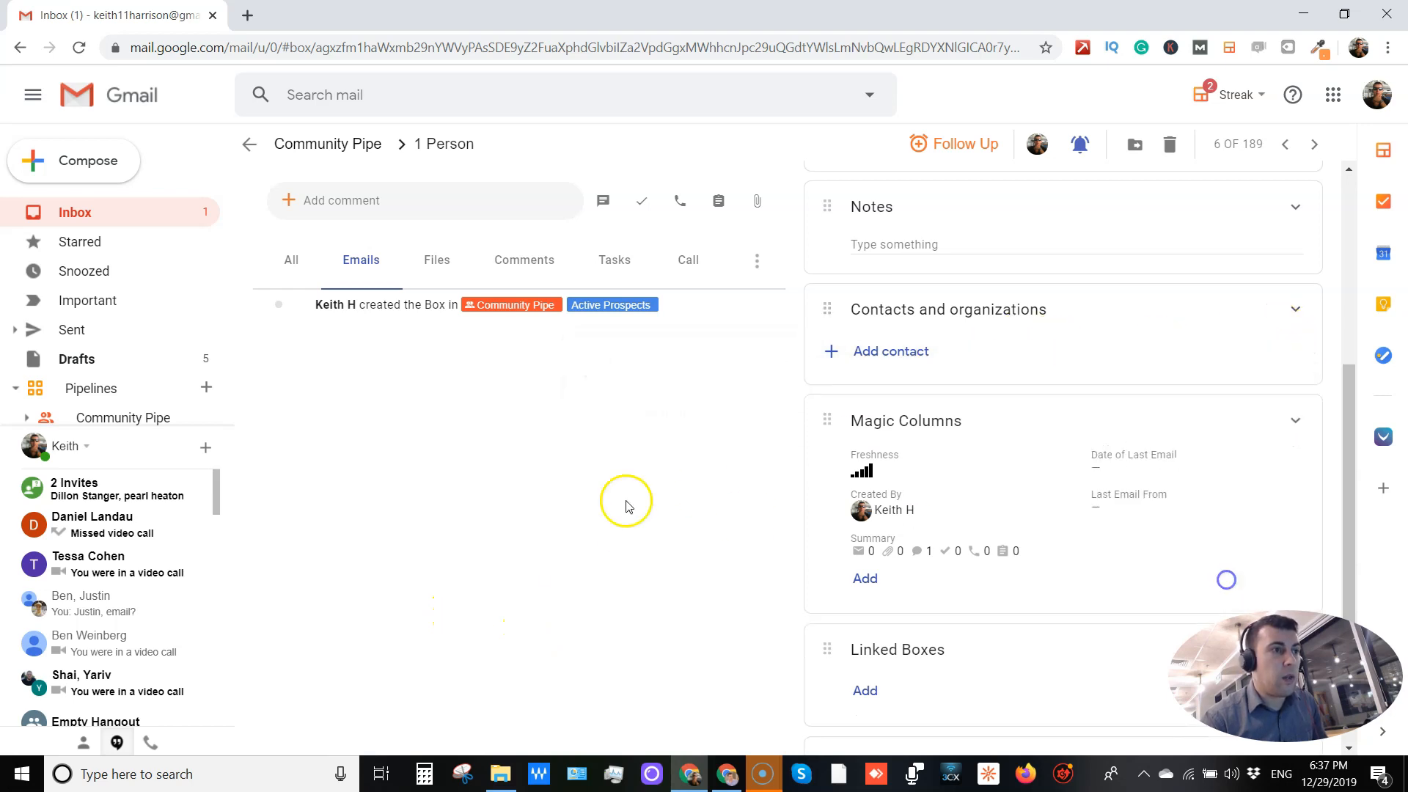
# Set the 1 Person box's Lead Type to Service and change its stage to Service.
pyautogui.scroll(-3, 1078, 242)
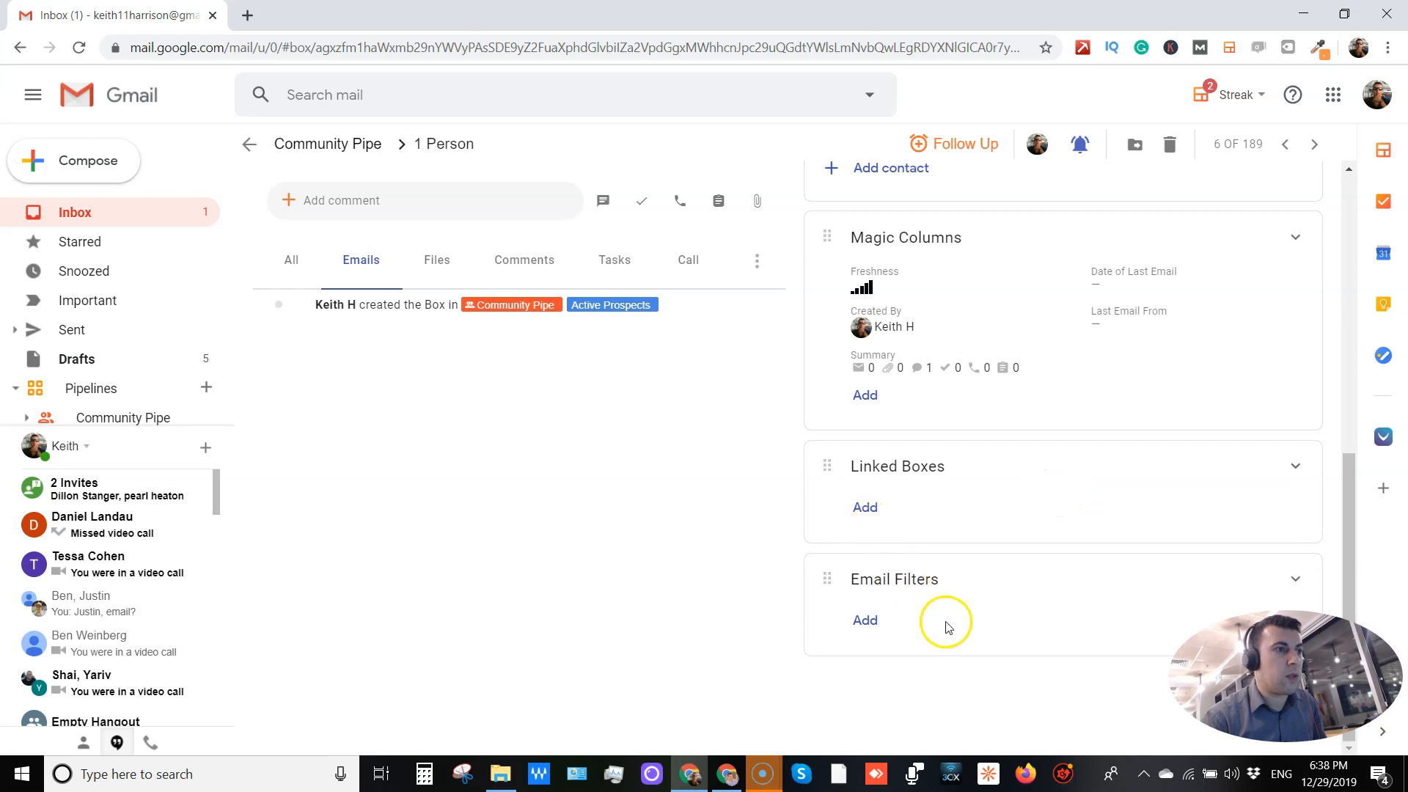
pyautogui.scroll(5, 954, 601)
pyautogui.click(1136, 412)
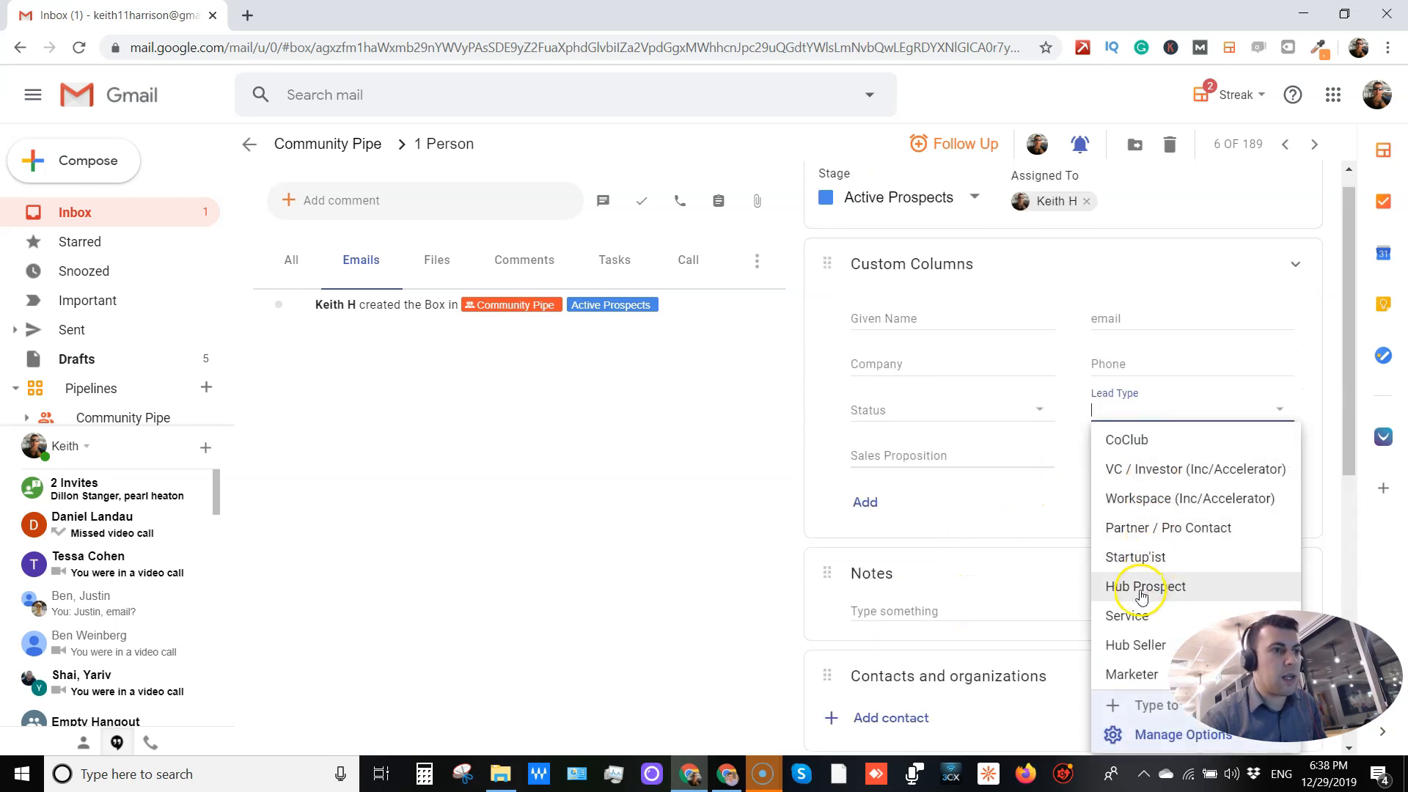
pyautogui.click(1129, 616)
pyautogui.scroll(1, 921, 355)
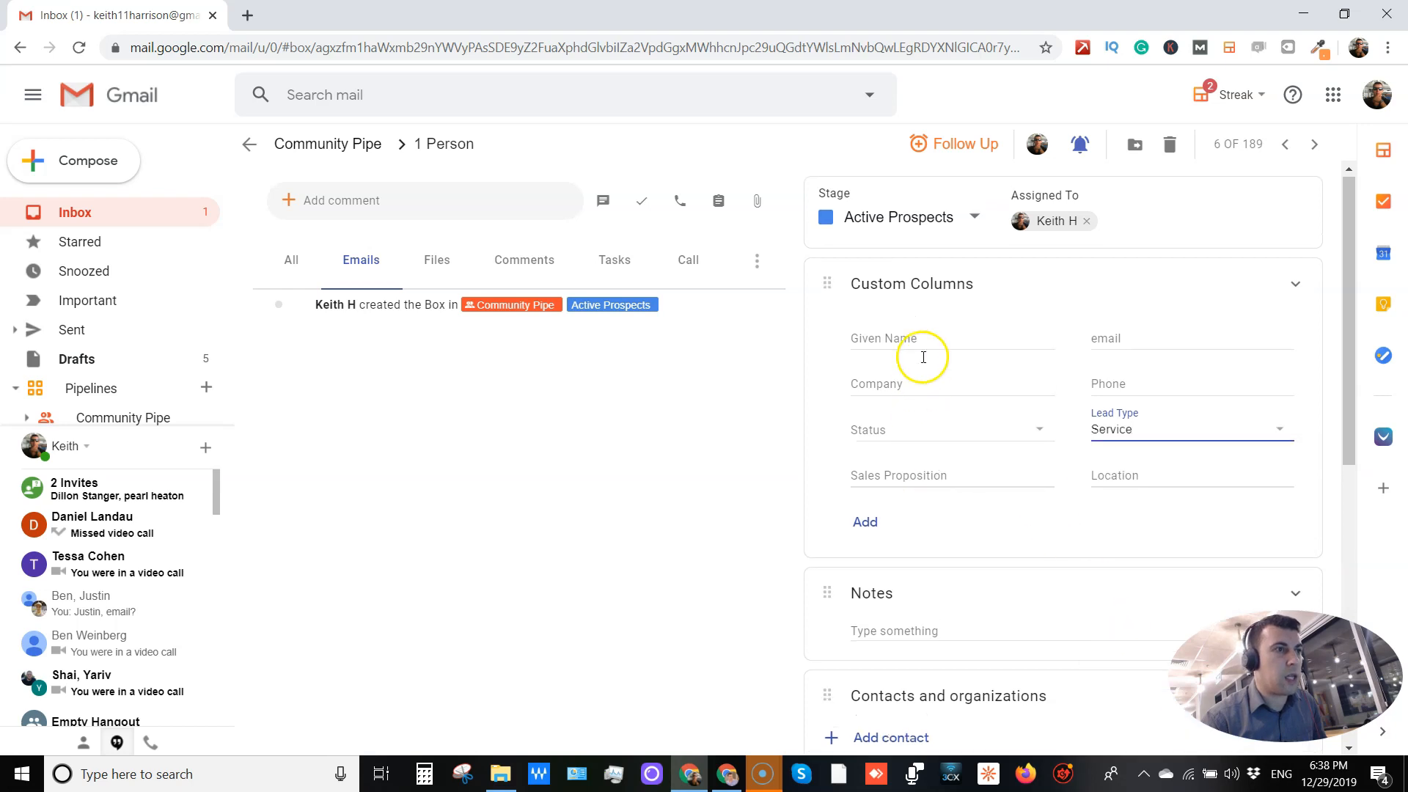
pyautogui.click(911, 223)
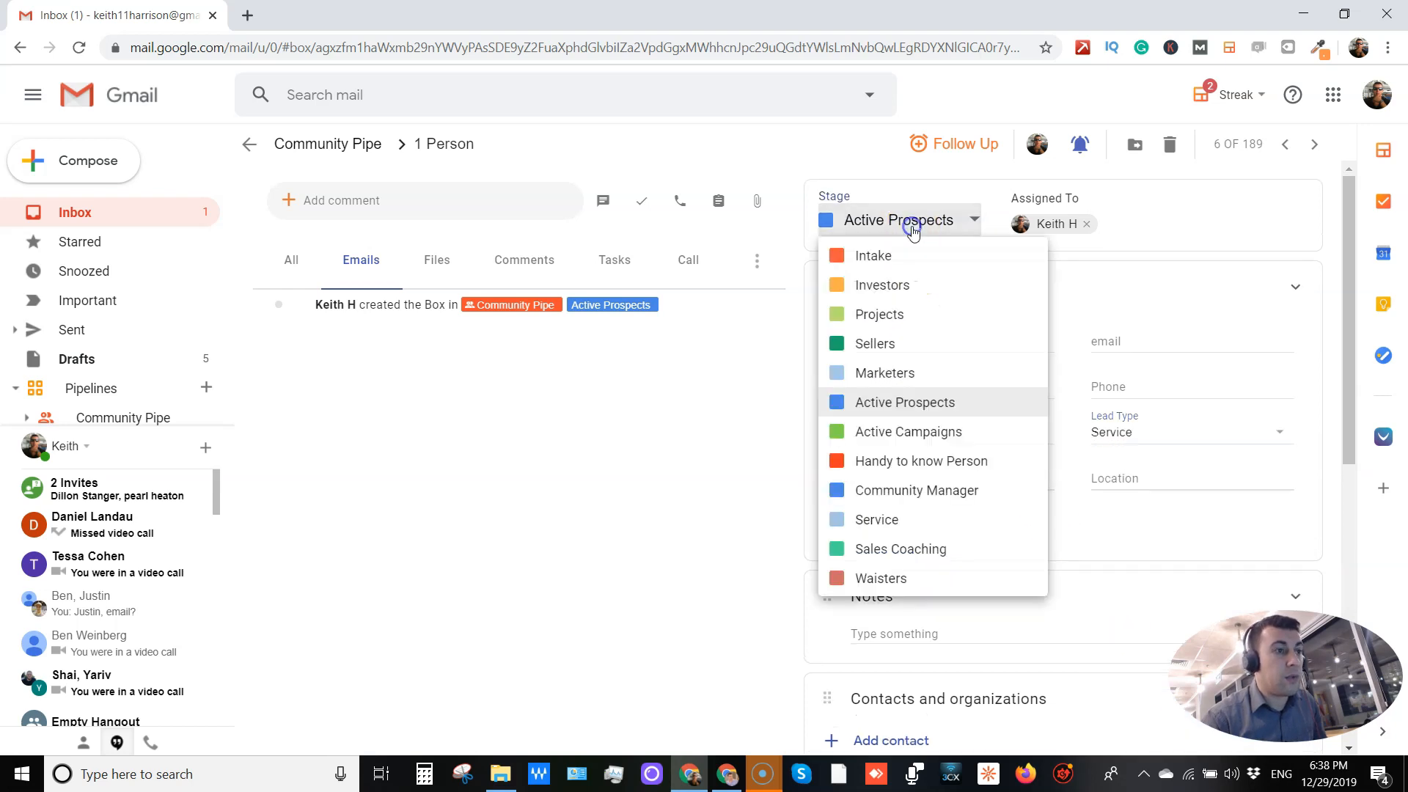
pyautogui.click(930, 518)
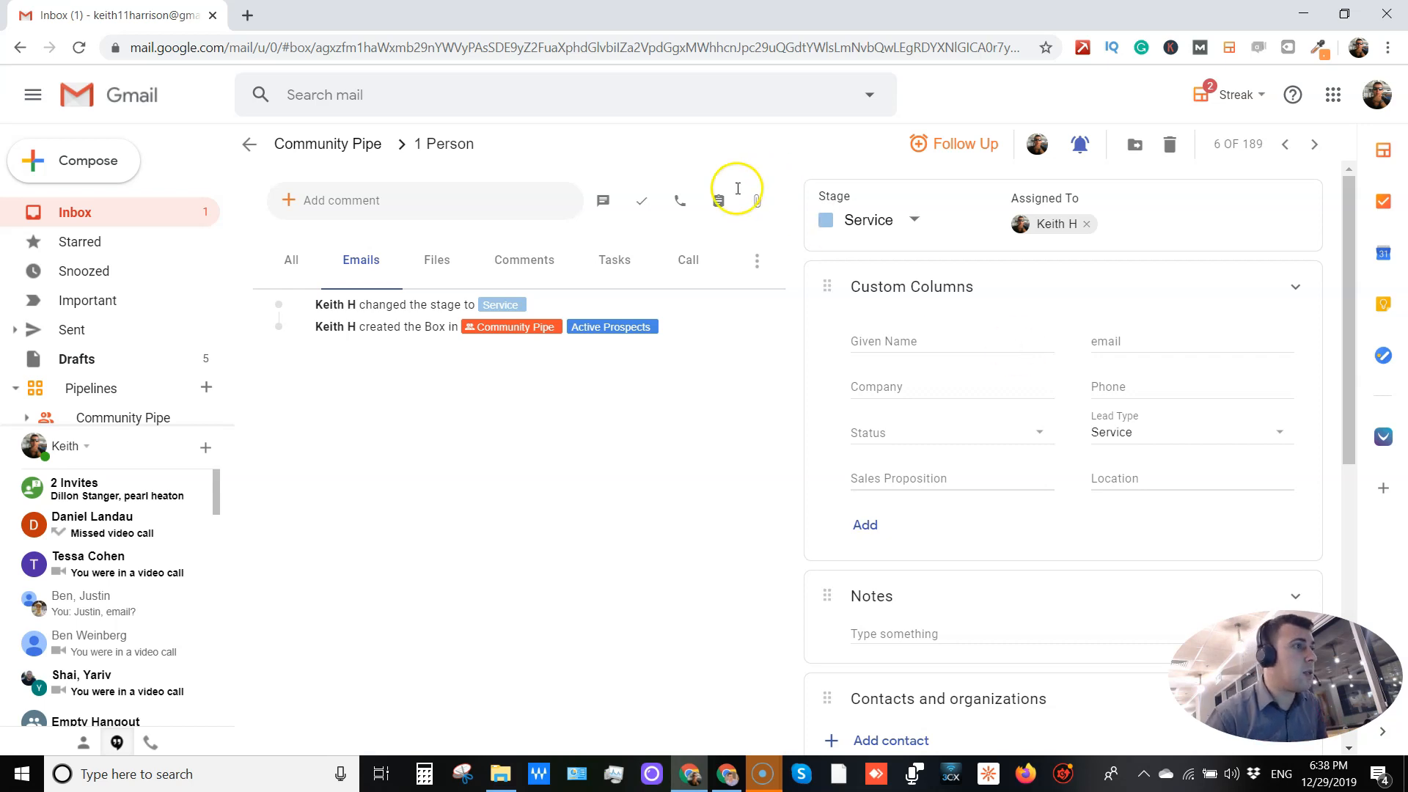
# Return to the Community Pipe pipeline and start a group email to all boxes in the Active Prospects stage.
pyautogui.click(323, 143)
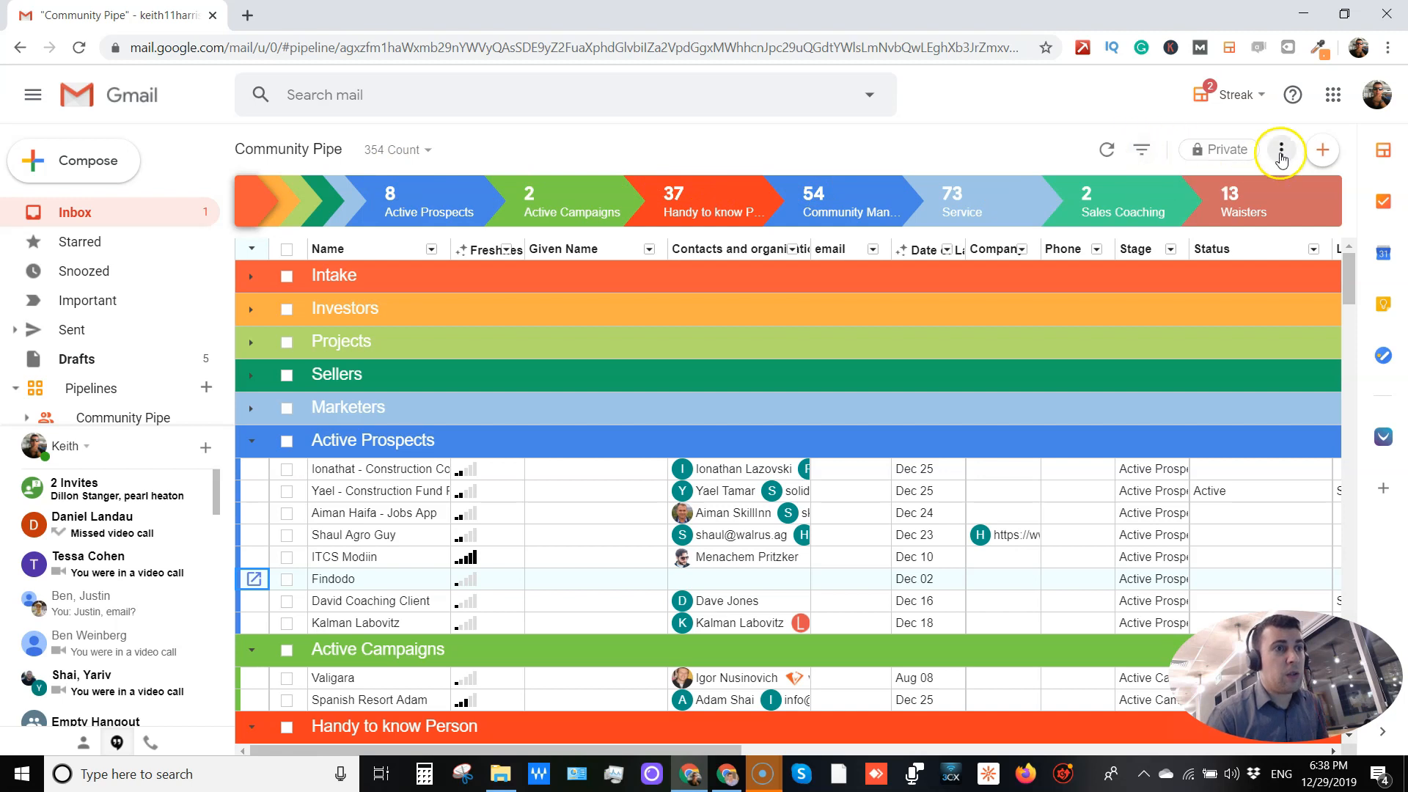
pyautogui.click(286, 440)
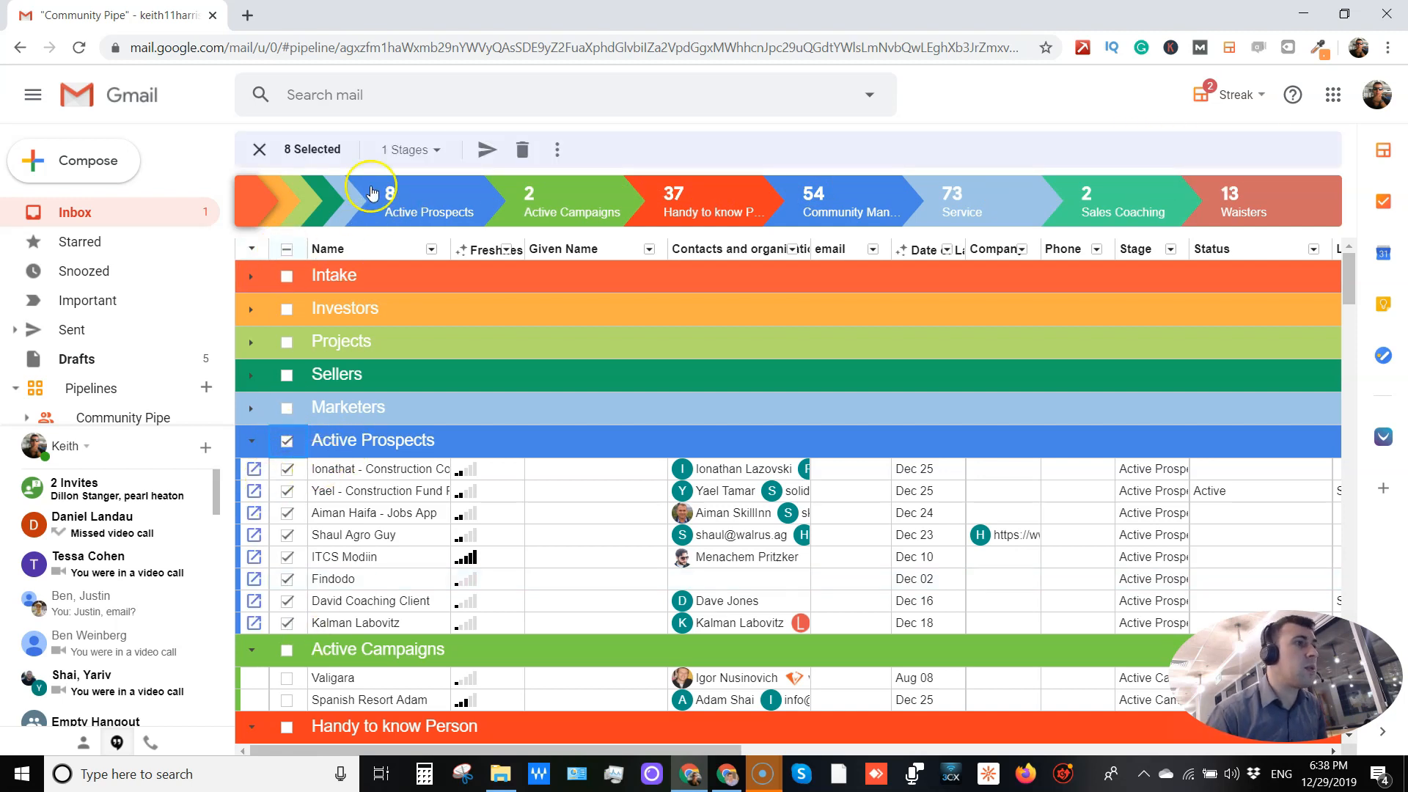
pyautogui.click(485, 149)
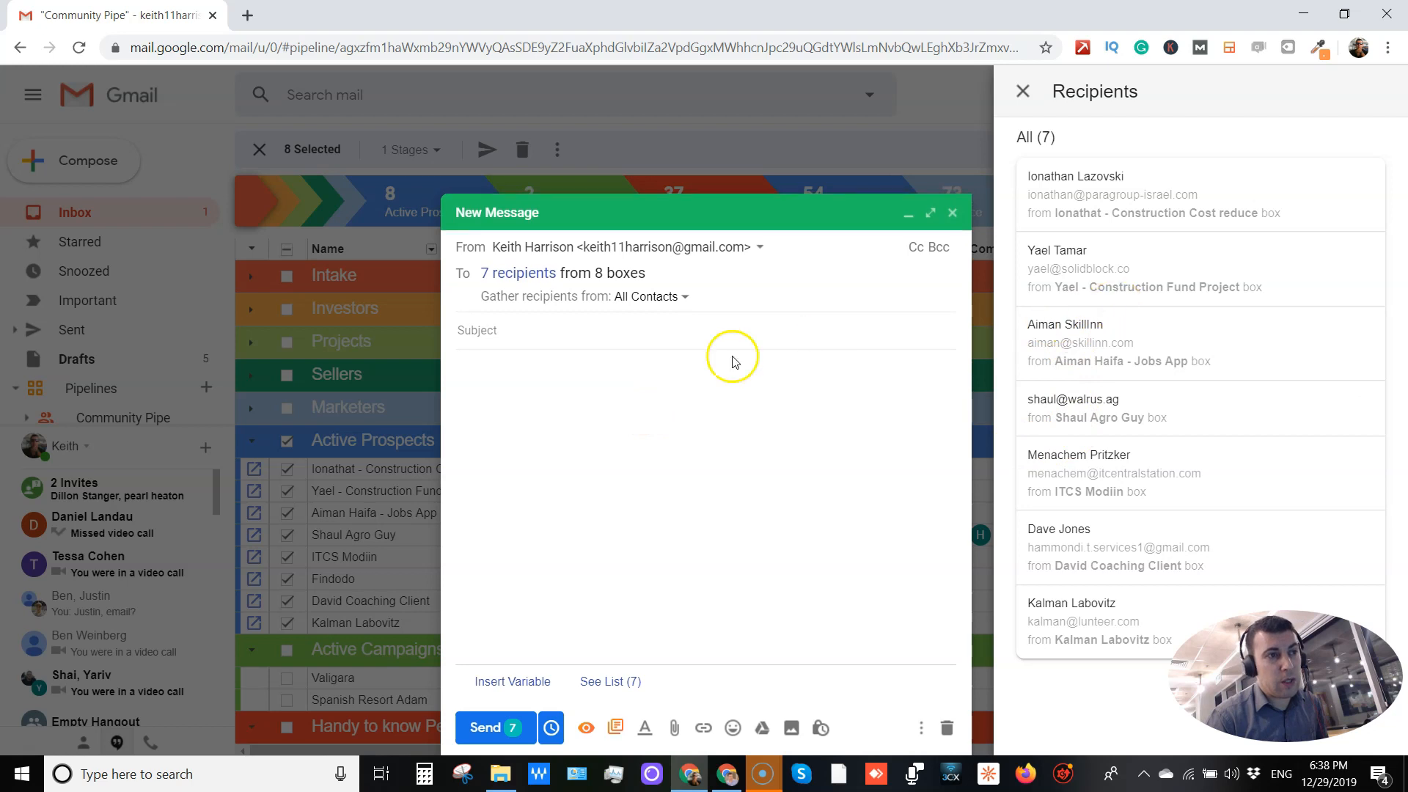
# Write "Hello" in the group email's body and insert the contact's Given Name variable after it.
pyautogui.click(908, 213)
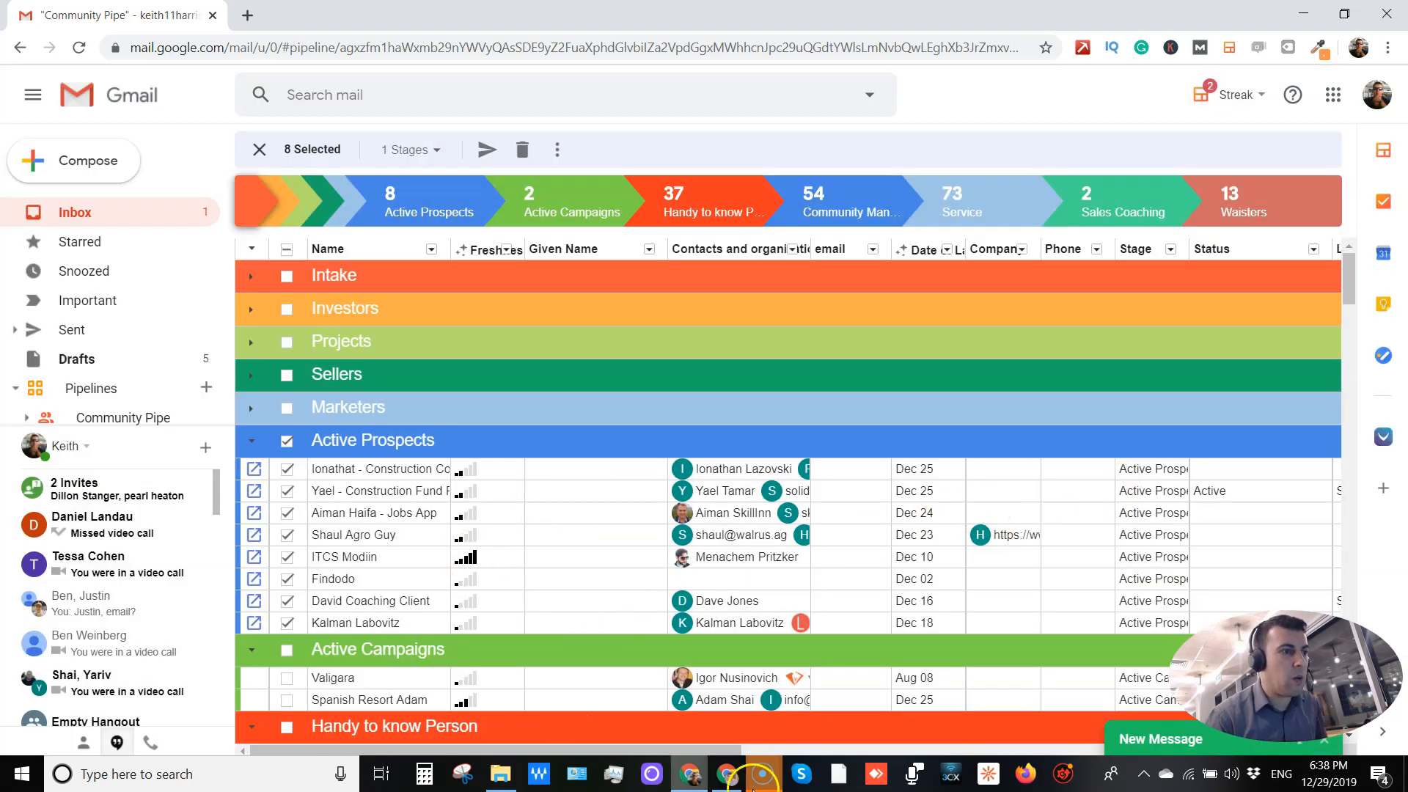
pyautogui.click(1140, 737)
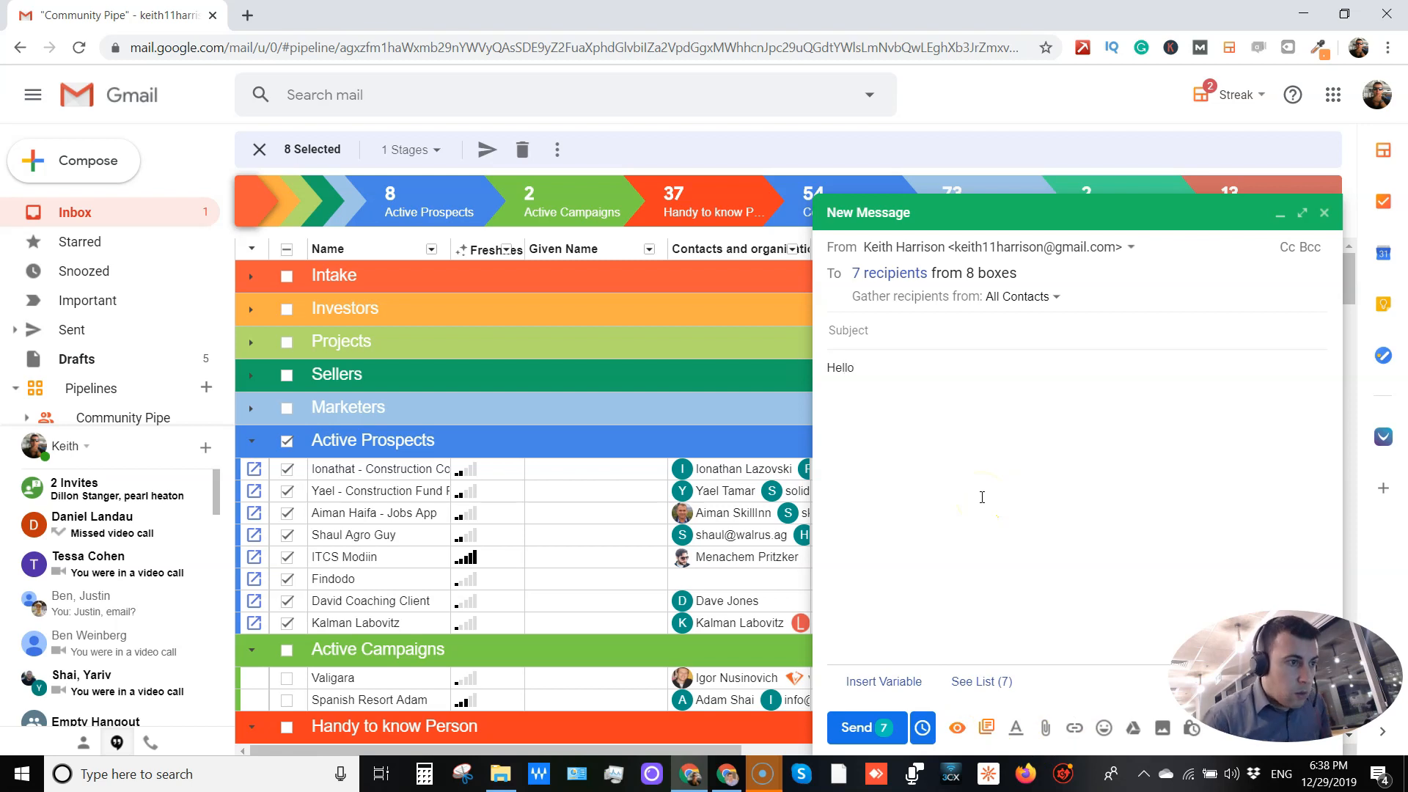
pyautogui.click(885, 683)
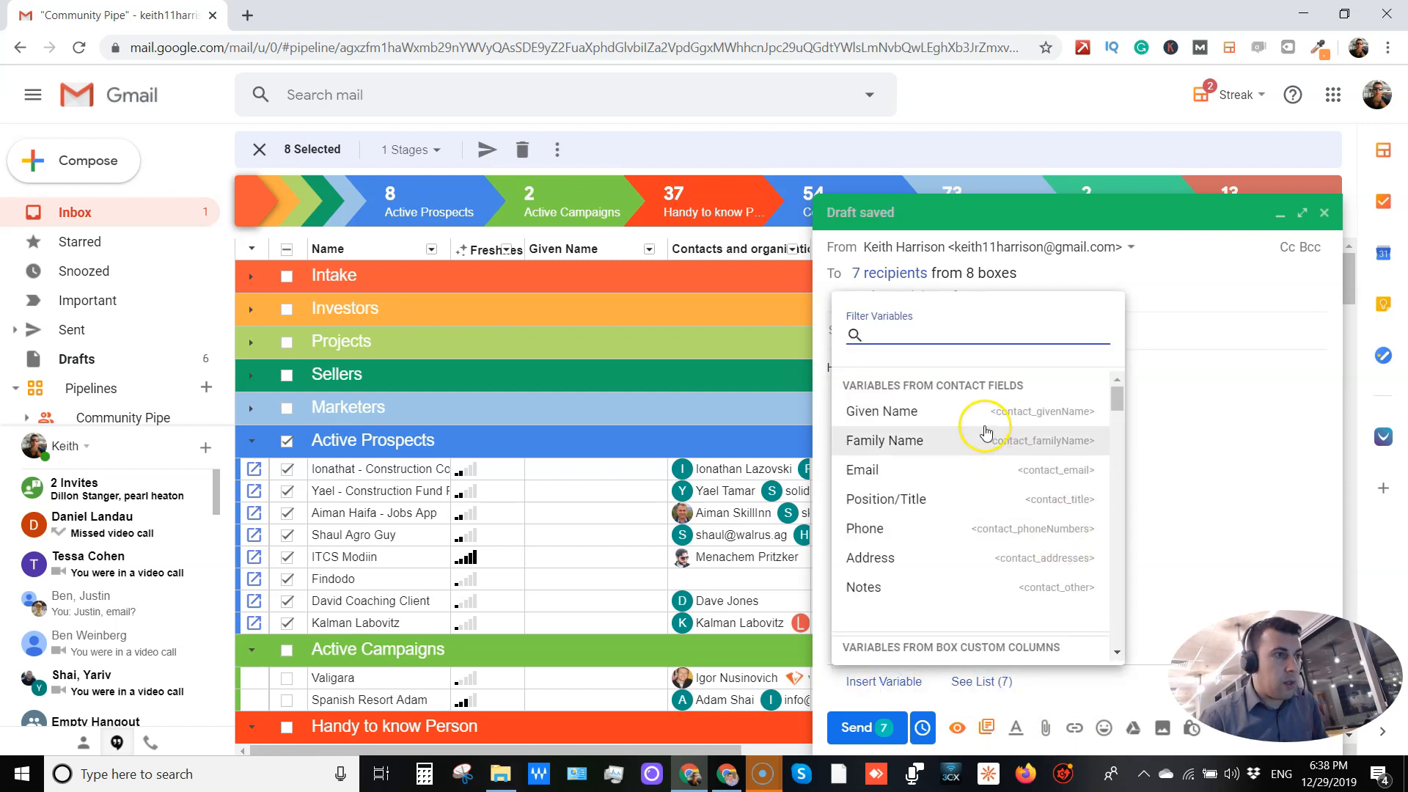
pyautogui.click(965, 414)
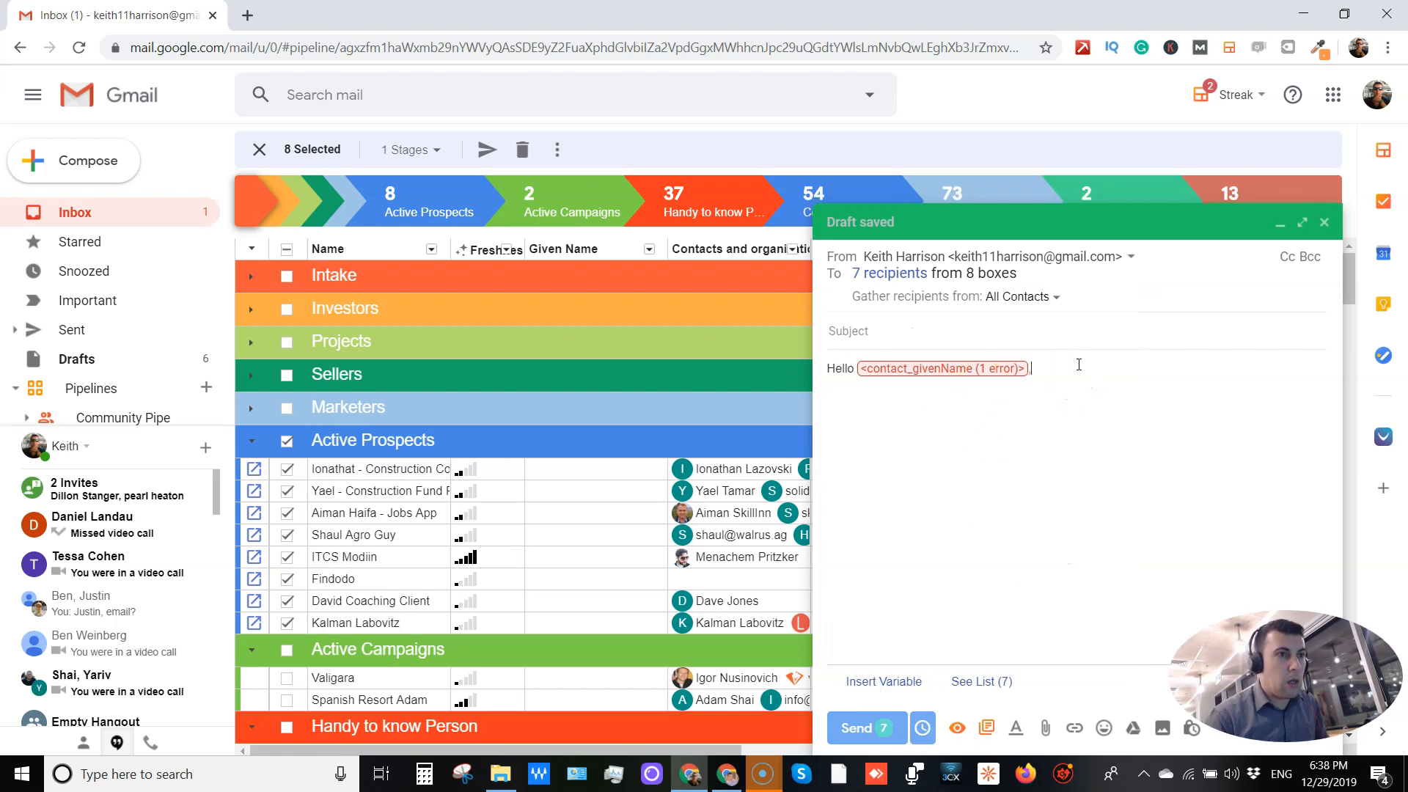
pyautogui.click(1385, 152)
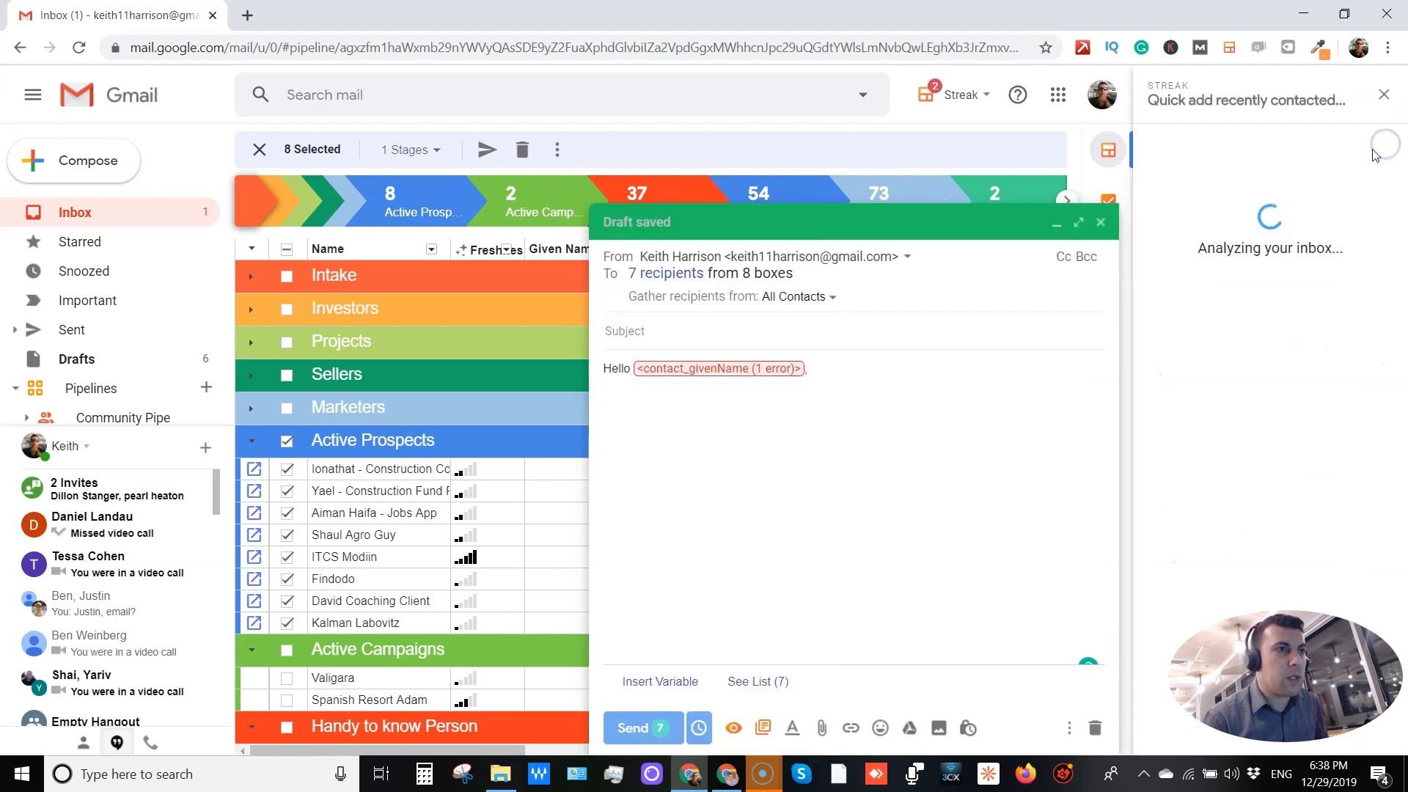
pyautogui.click(1385, 95)
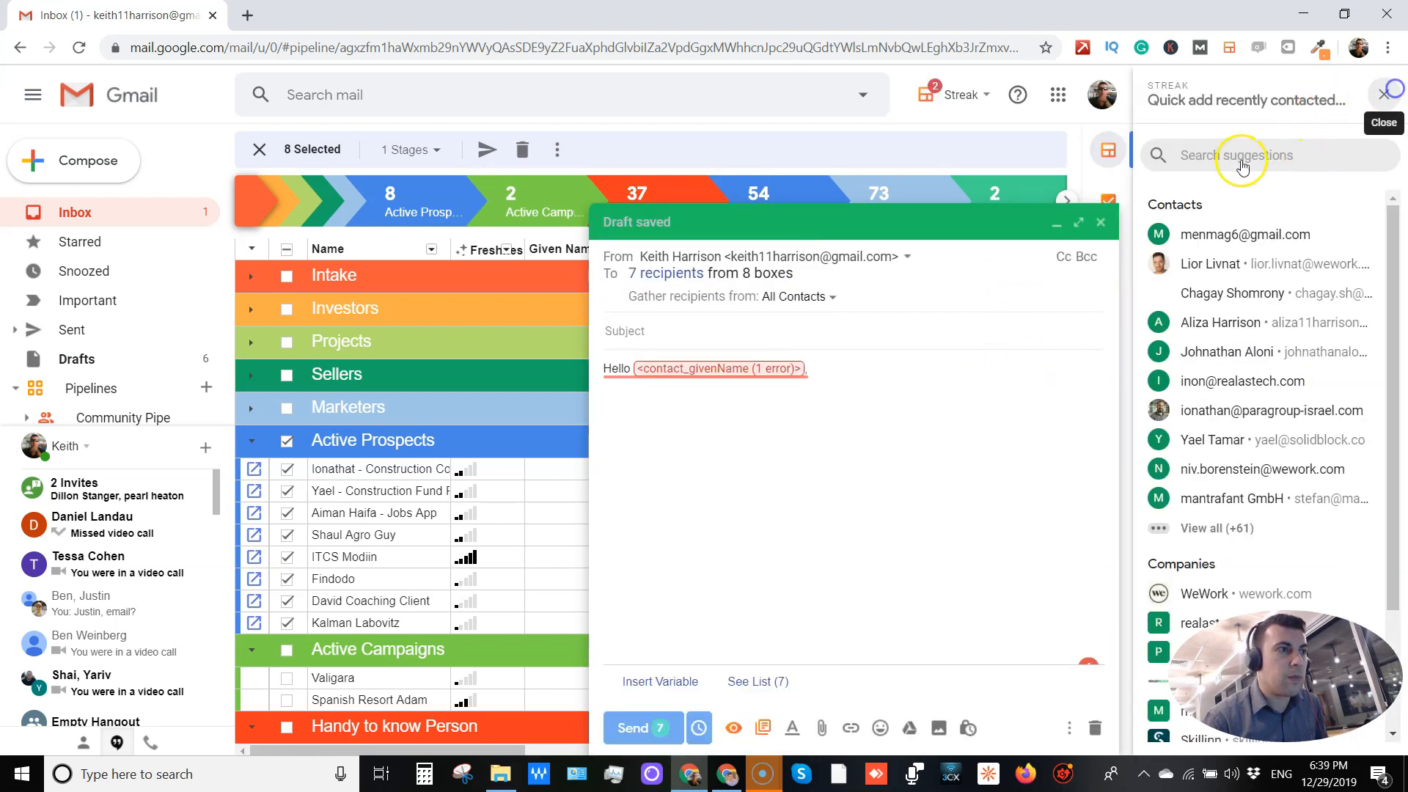
pyautogui.click(930, 370)
pyautogui.click(1336, 404)
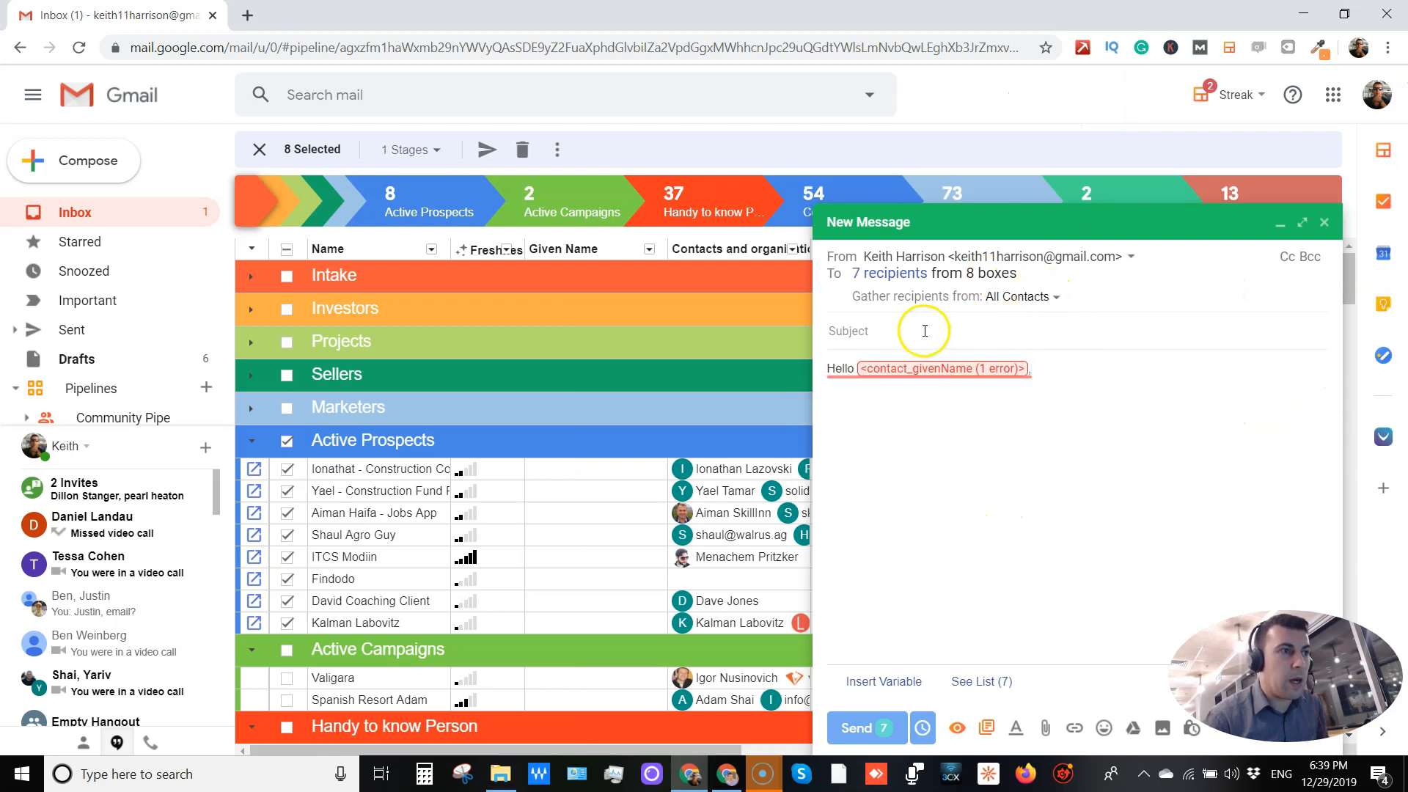
# Show the email's recipient list, insert the Cold Papercut snippet into the message and close the draft without sending.
pyautogui.click(982, 681)
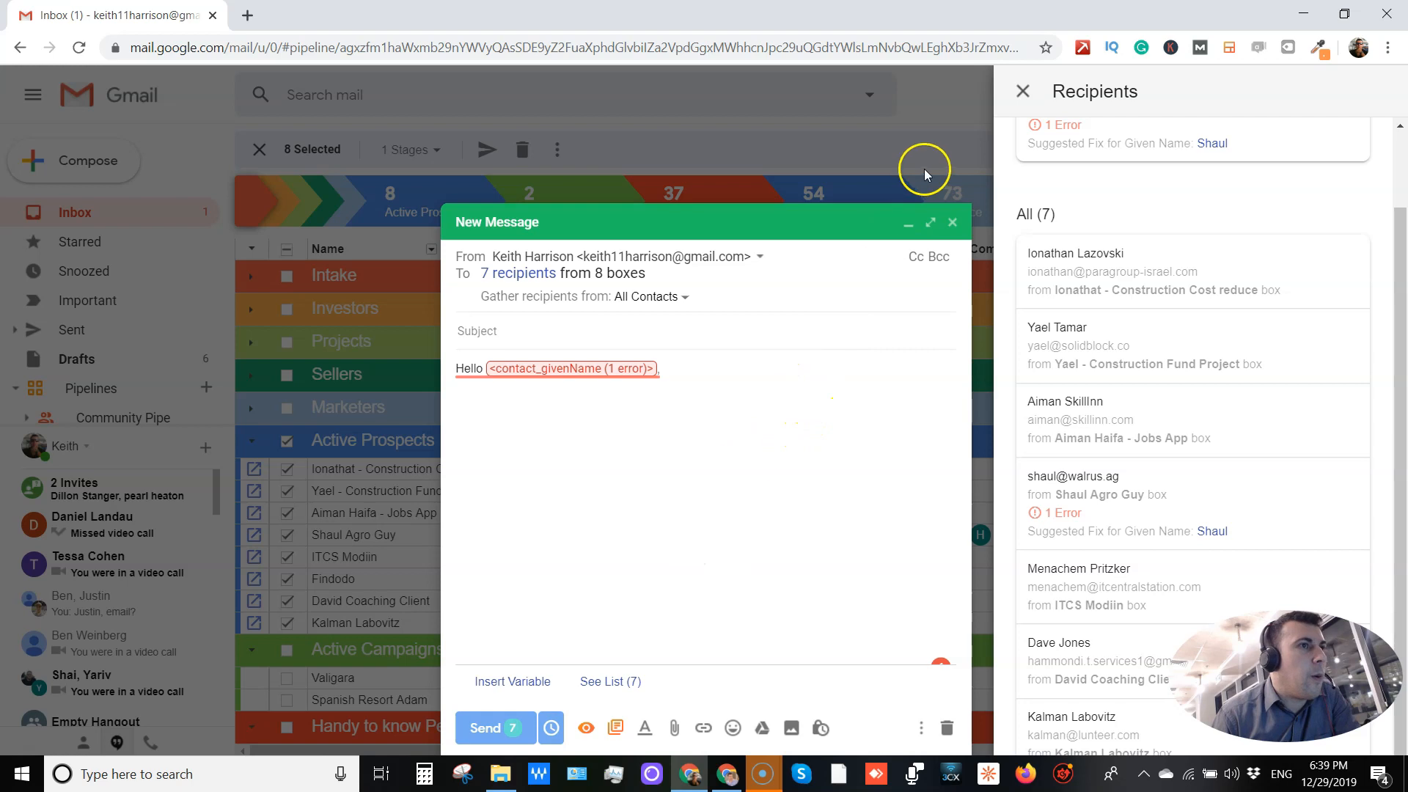
pyautogui.click(615, 729)
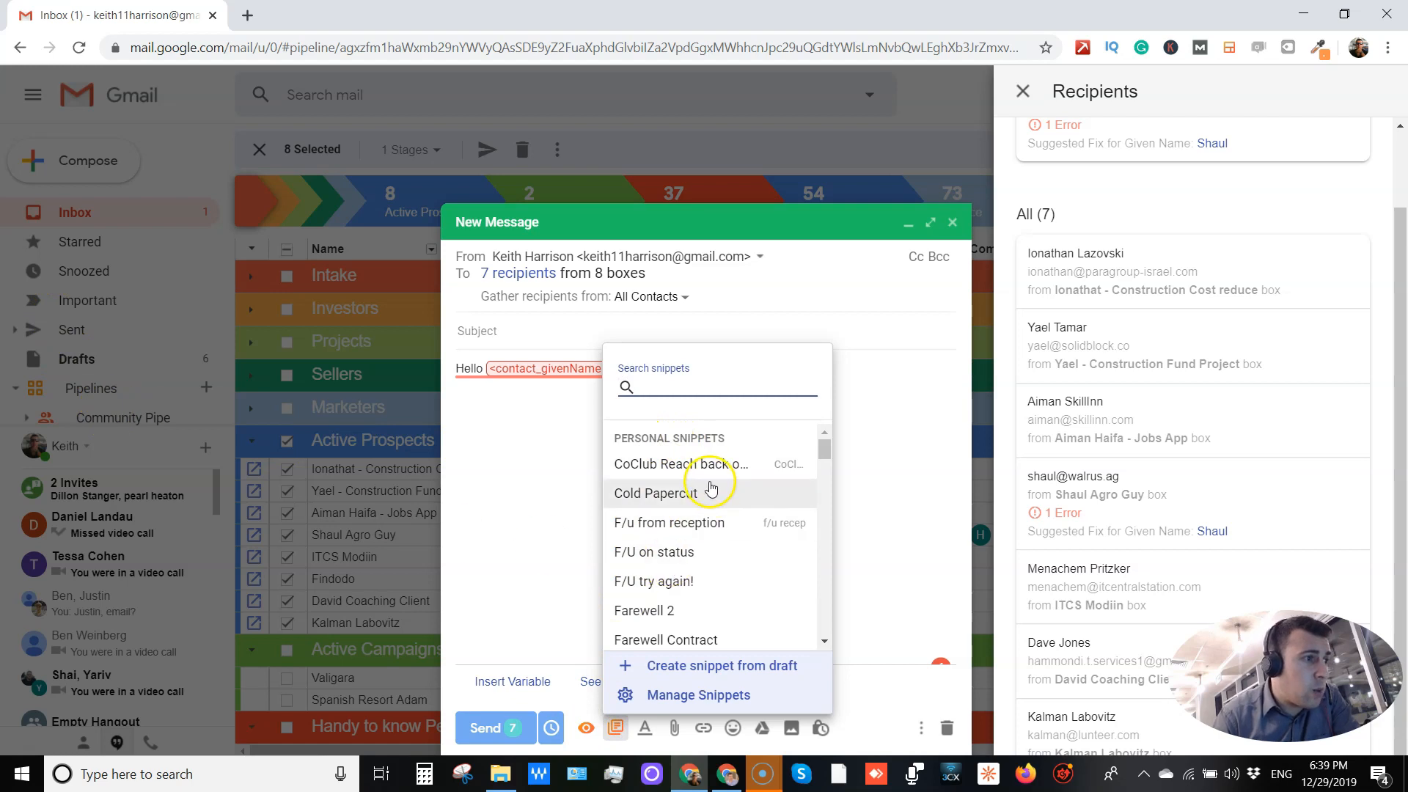
pyautogui.scroll(-5, 711, 488)
pyautogui.scroll(5, 704, 514)
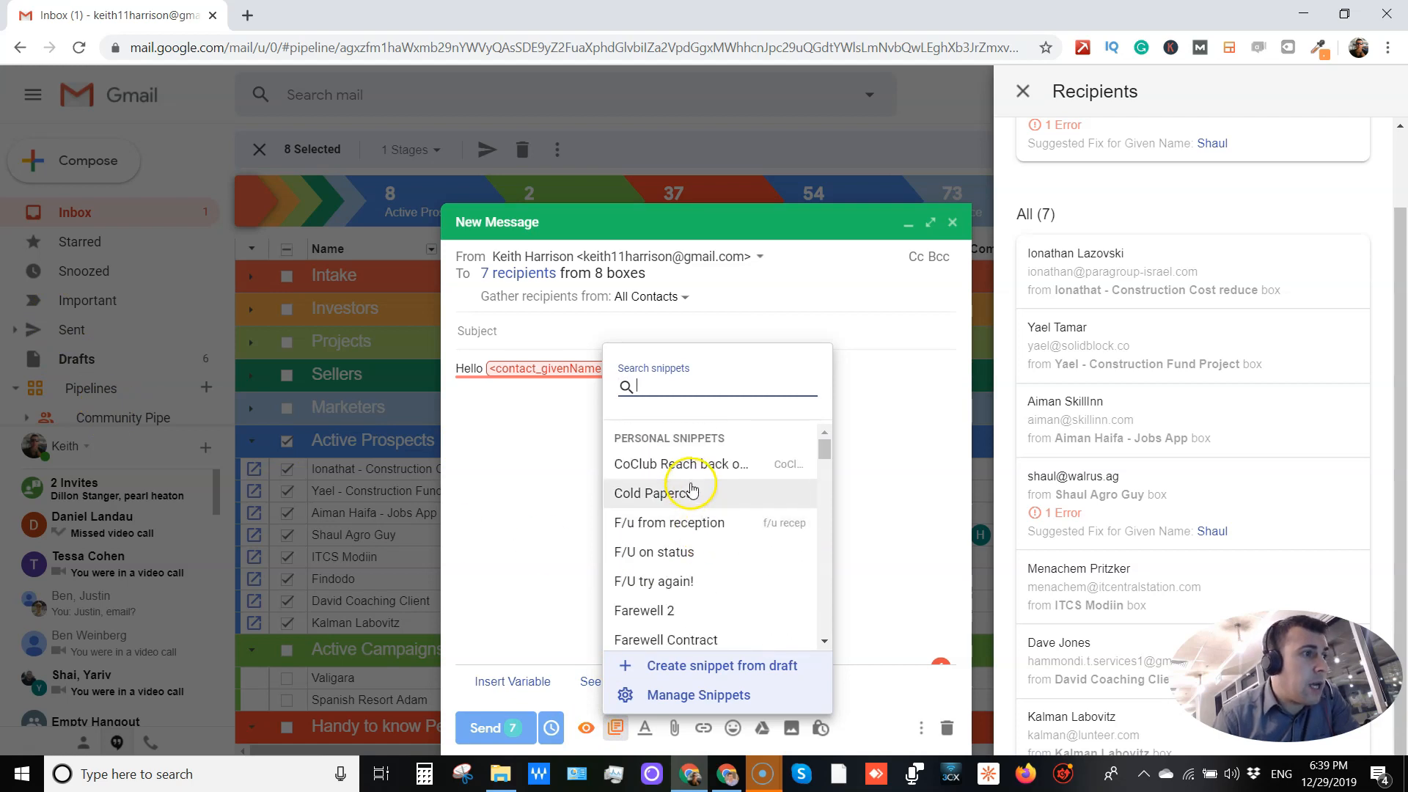
pyautogui.click(697, 497)
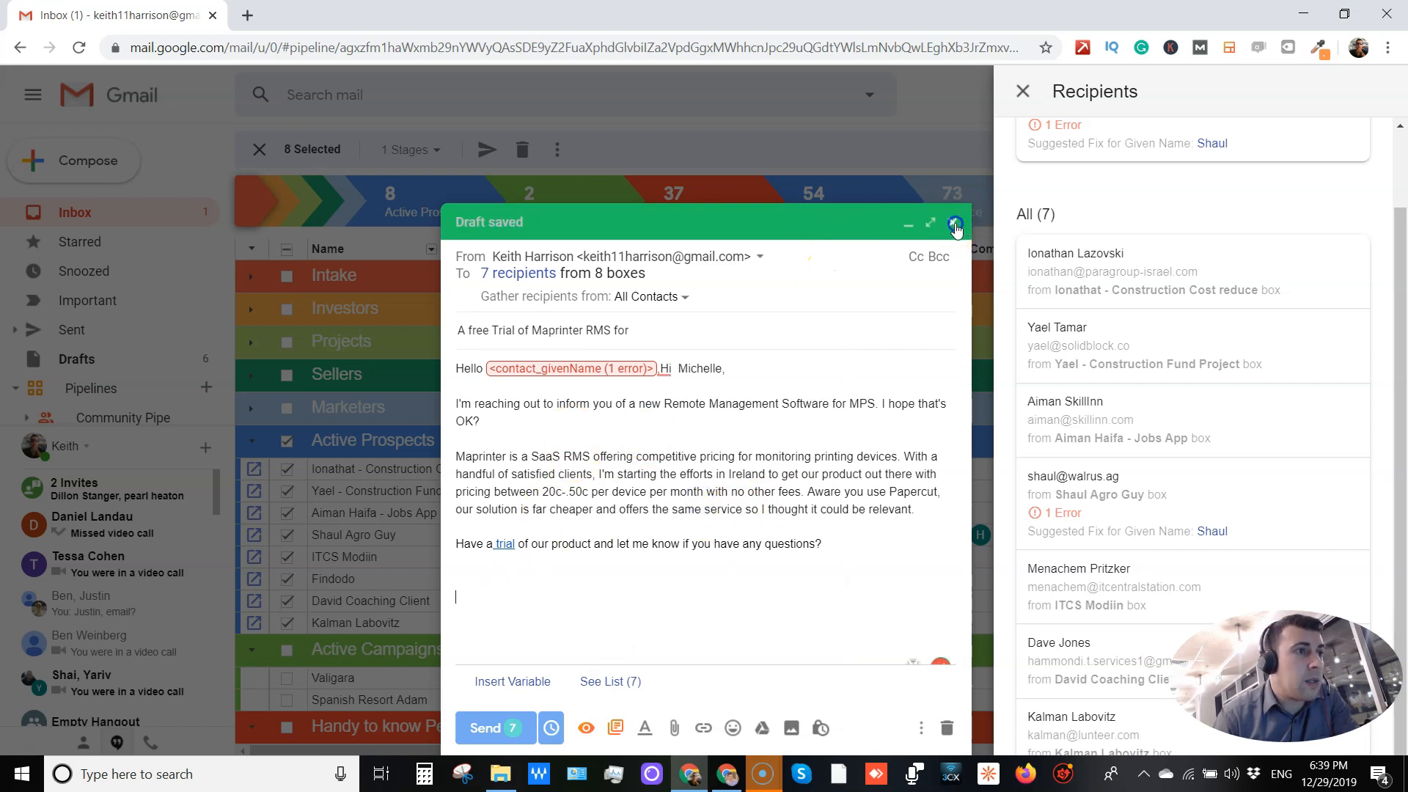
pyautogui.click(956, 225)
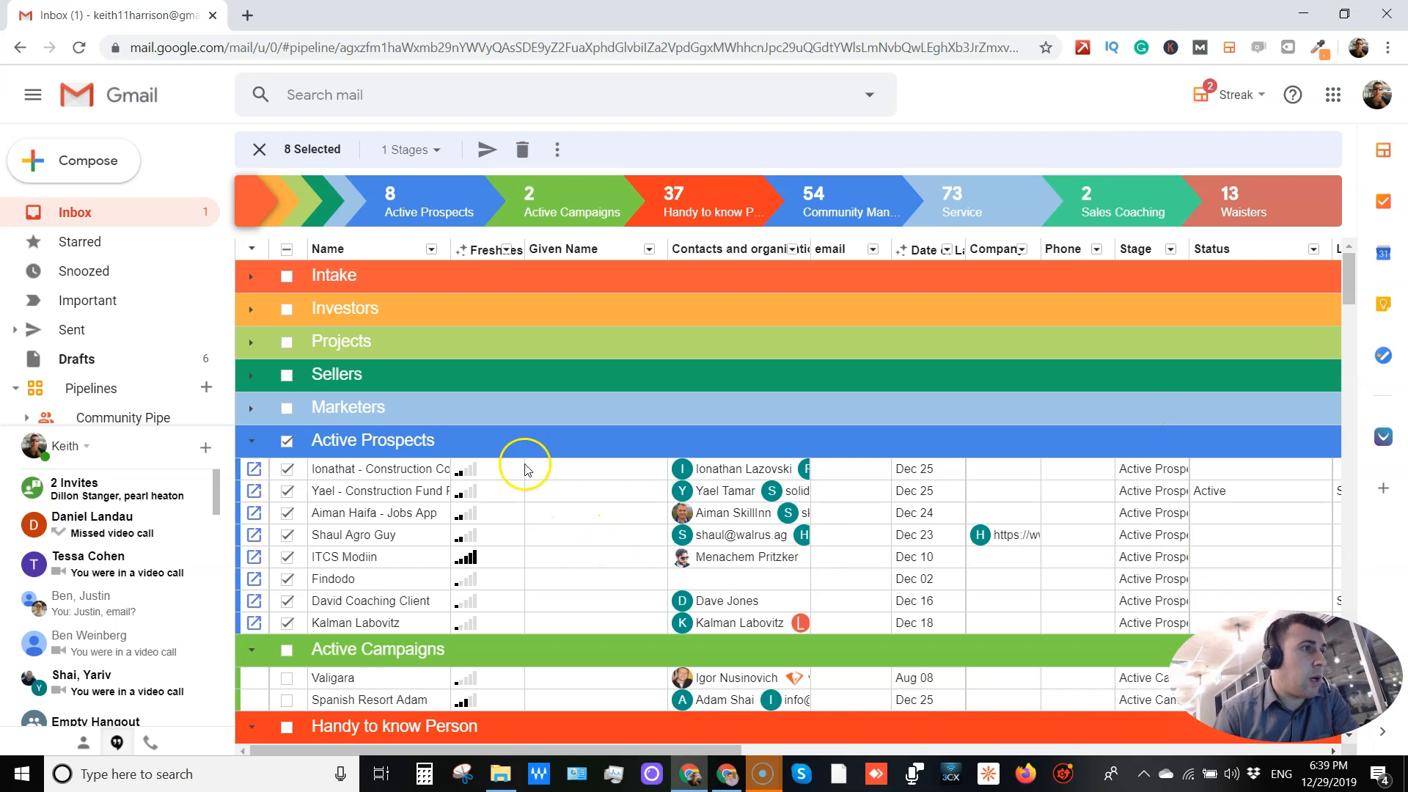
# View the additional bulk actions for the selected boxes and deselect the Active Prospects stage.
pyautogui.click(557, 149)
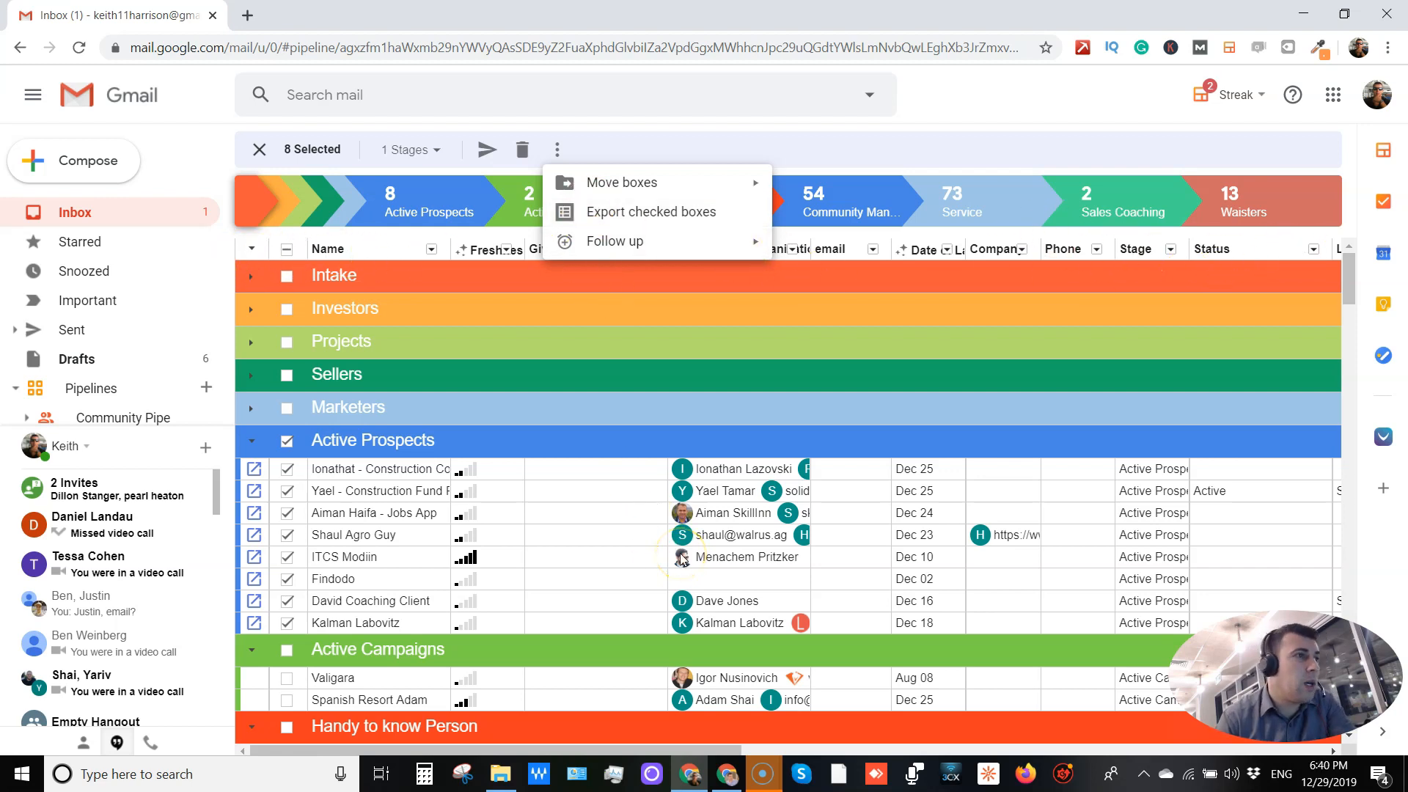
pyautogui.moveTo(643, 249)
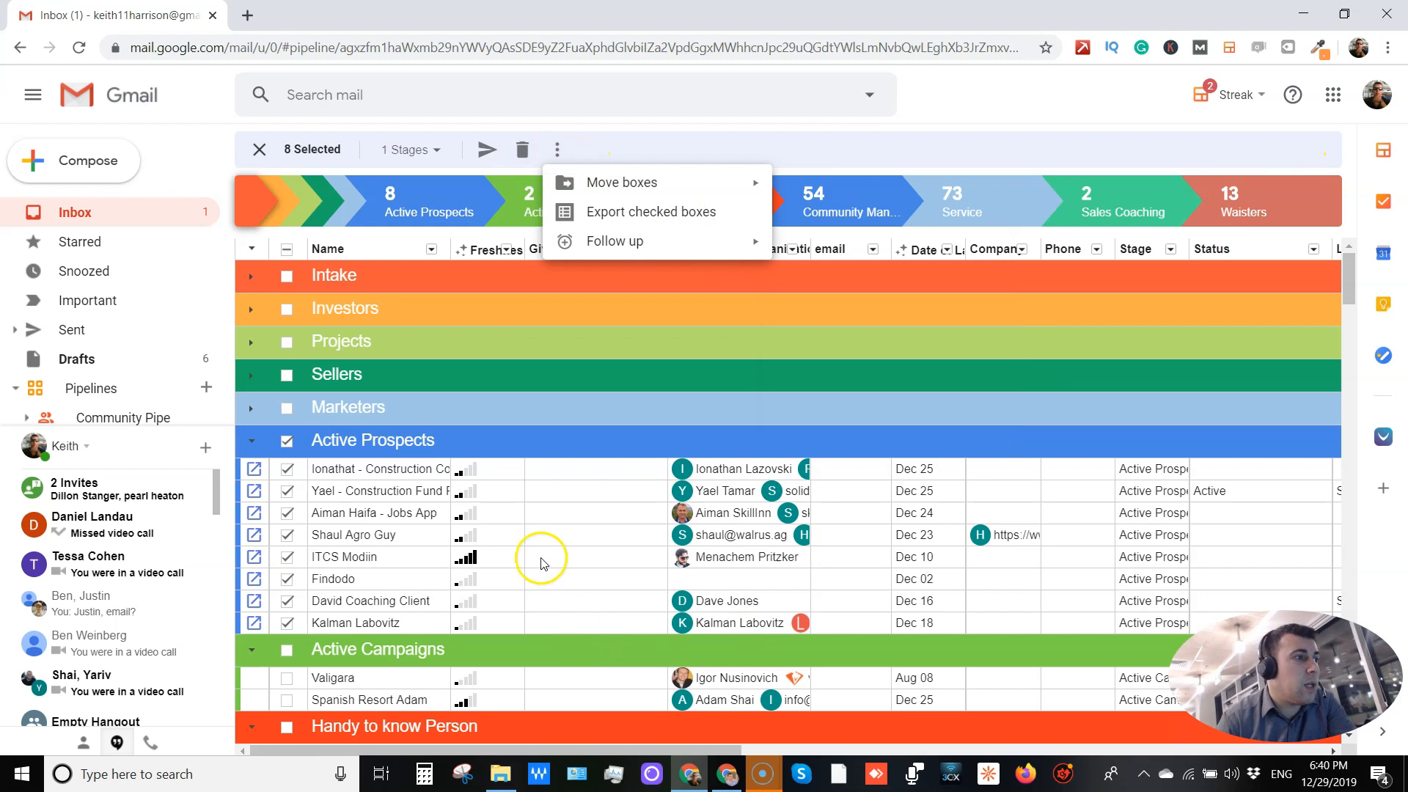
pyautogui.click(287, 446)
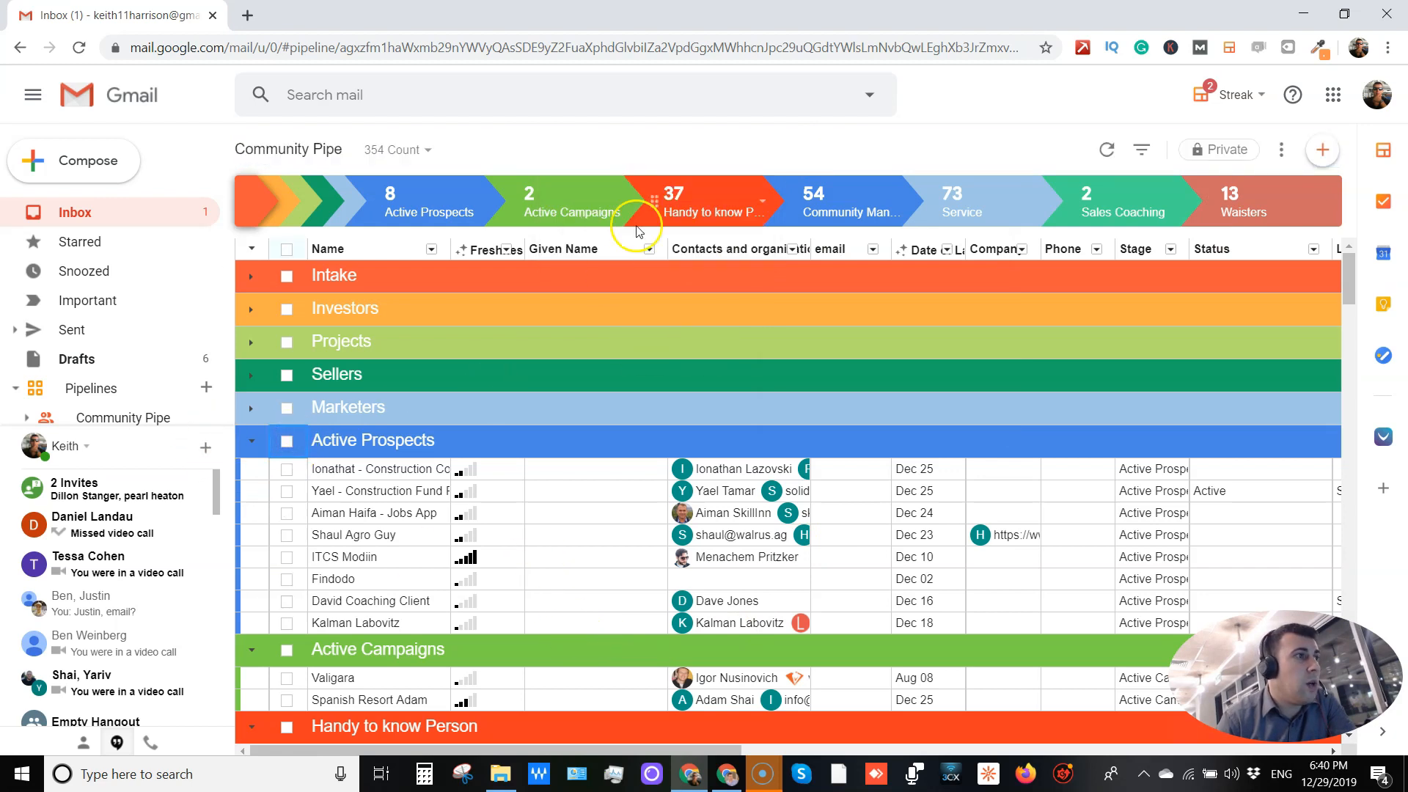
# Filter the Community Pipe boxes to those whose Stage is any of Investors and expand the Investors group.
pyautogui.click(1142, 151)
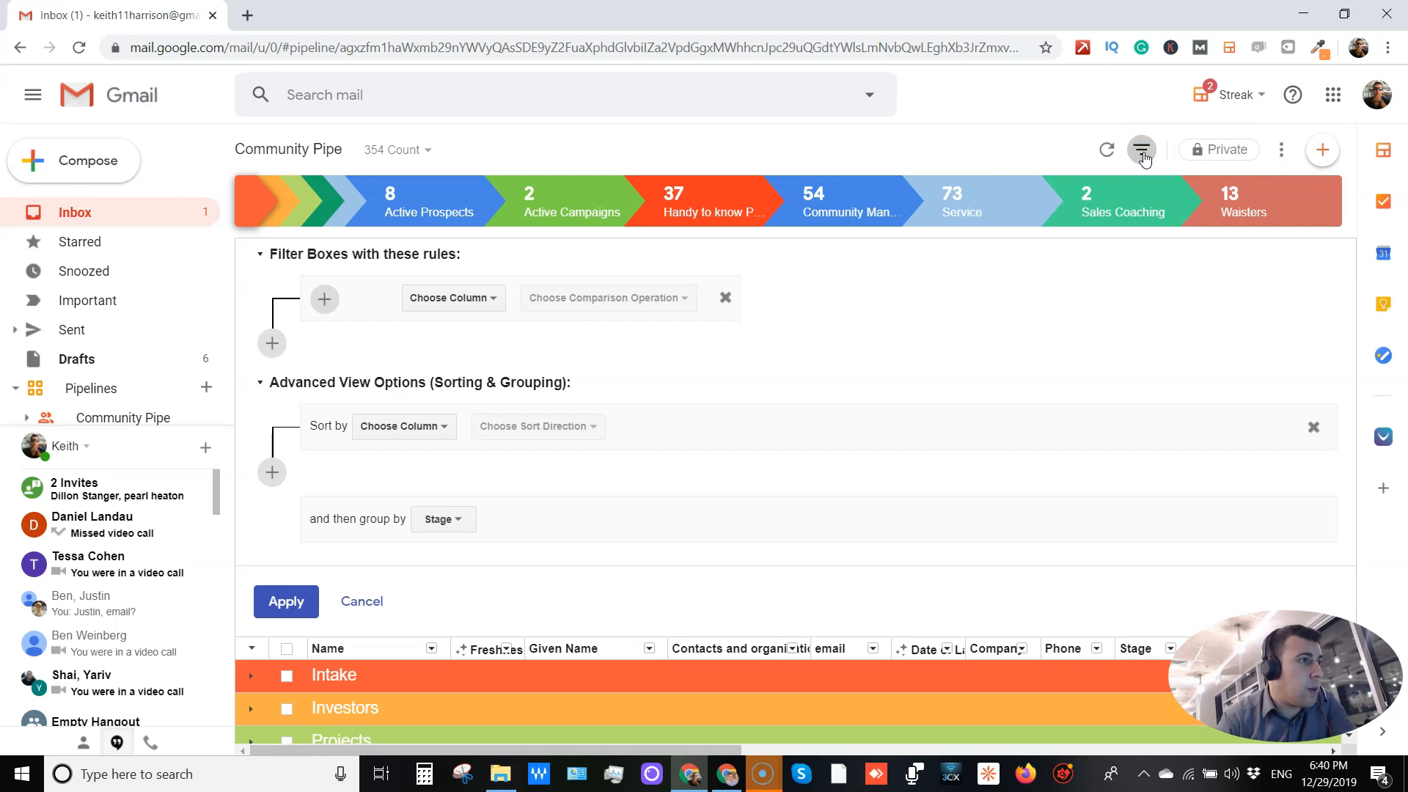
pyautogui.click(449, 300)
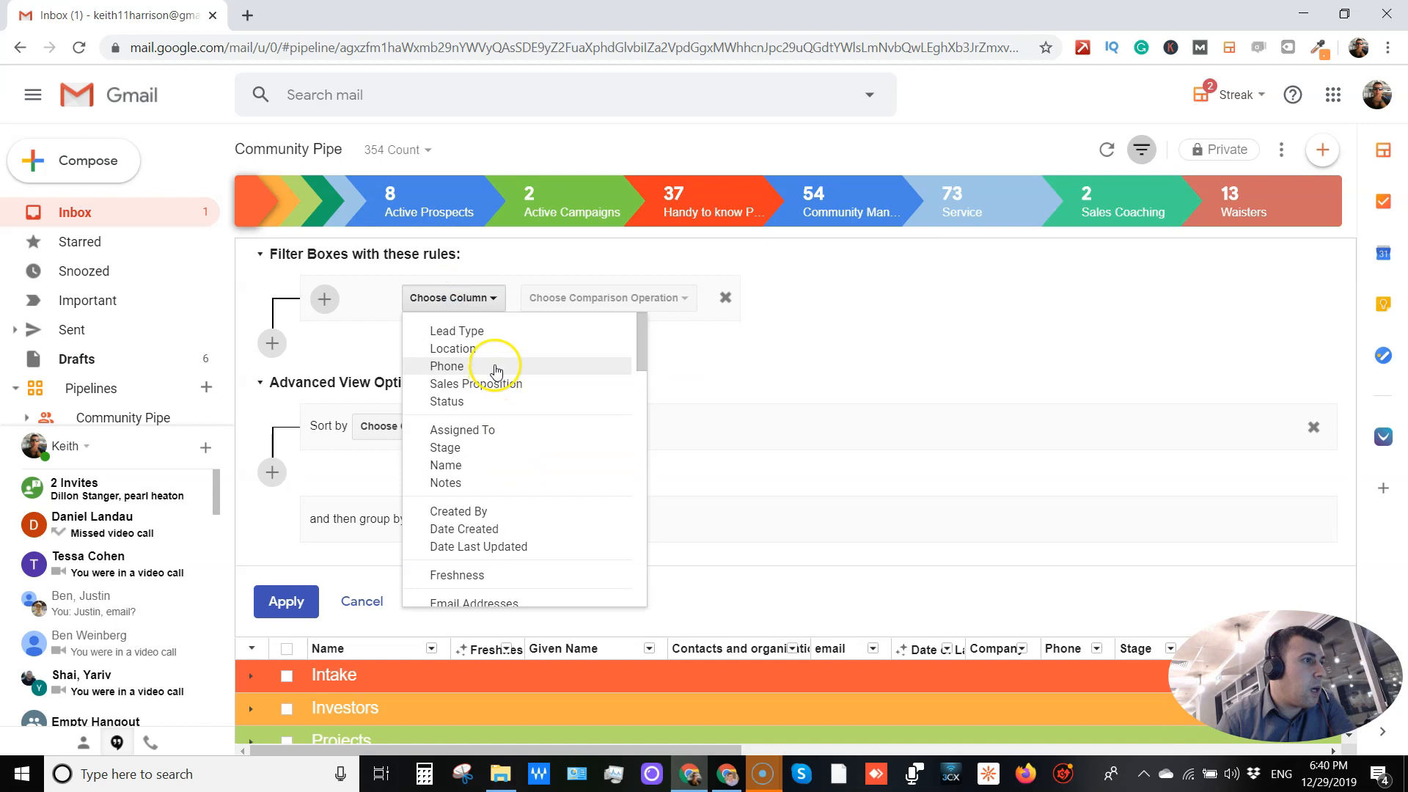
pyautogui.scroll(-4, 550, 537)
pyautogui.scroll(1, 557, 506)
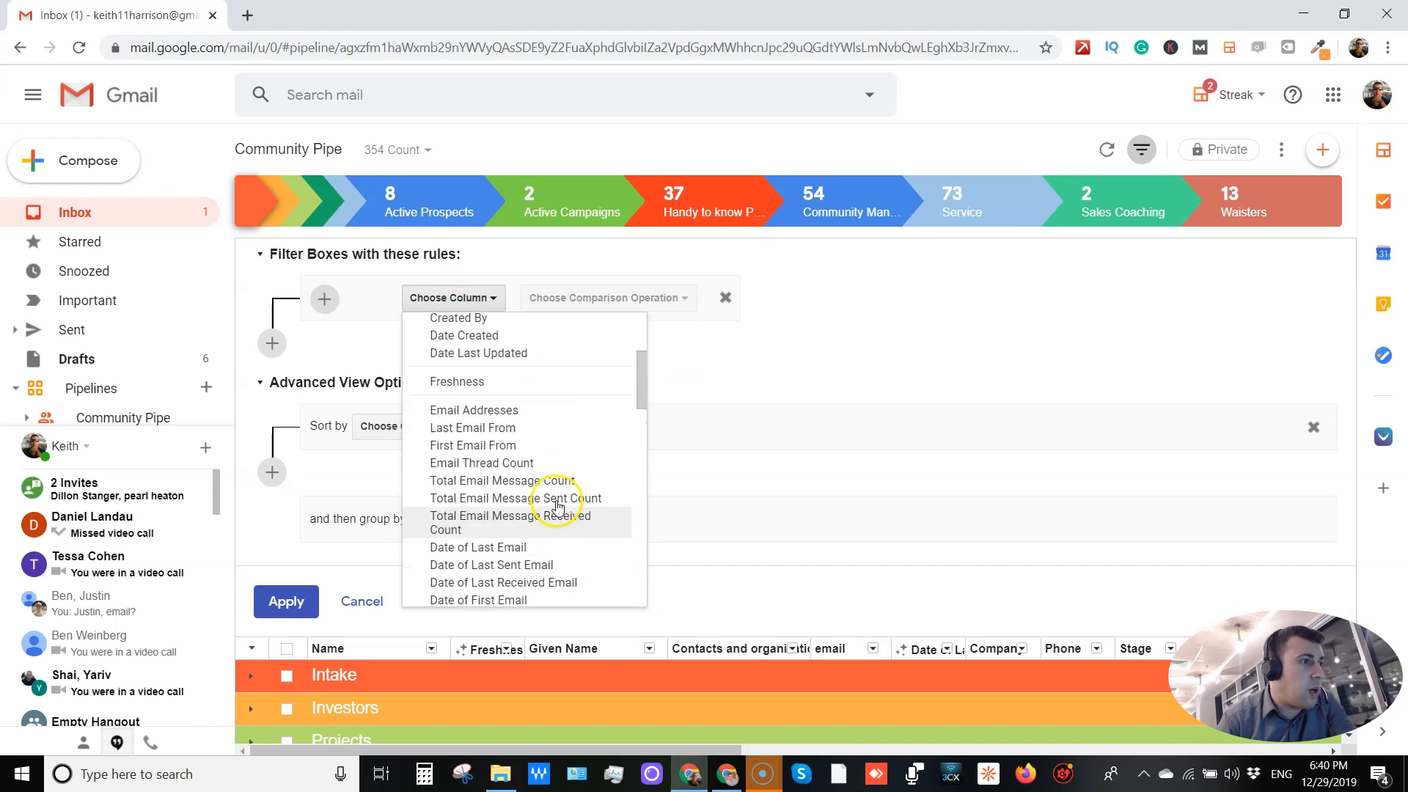
pyautogui.scroll(2, 558, 506)
pyautogui.click(510, 447)
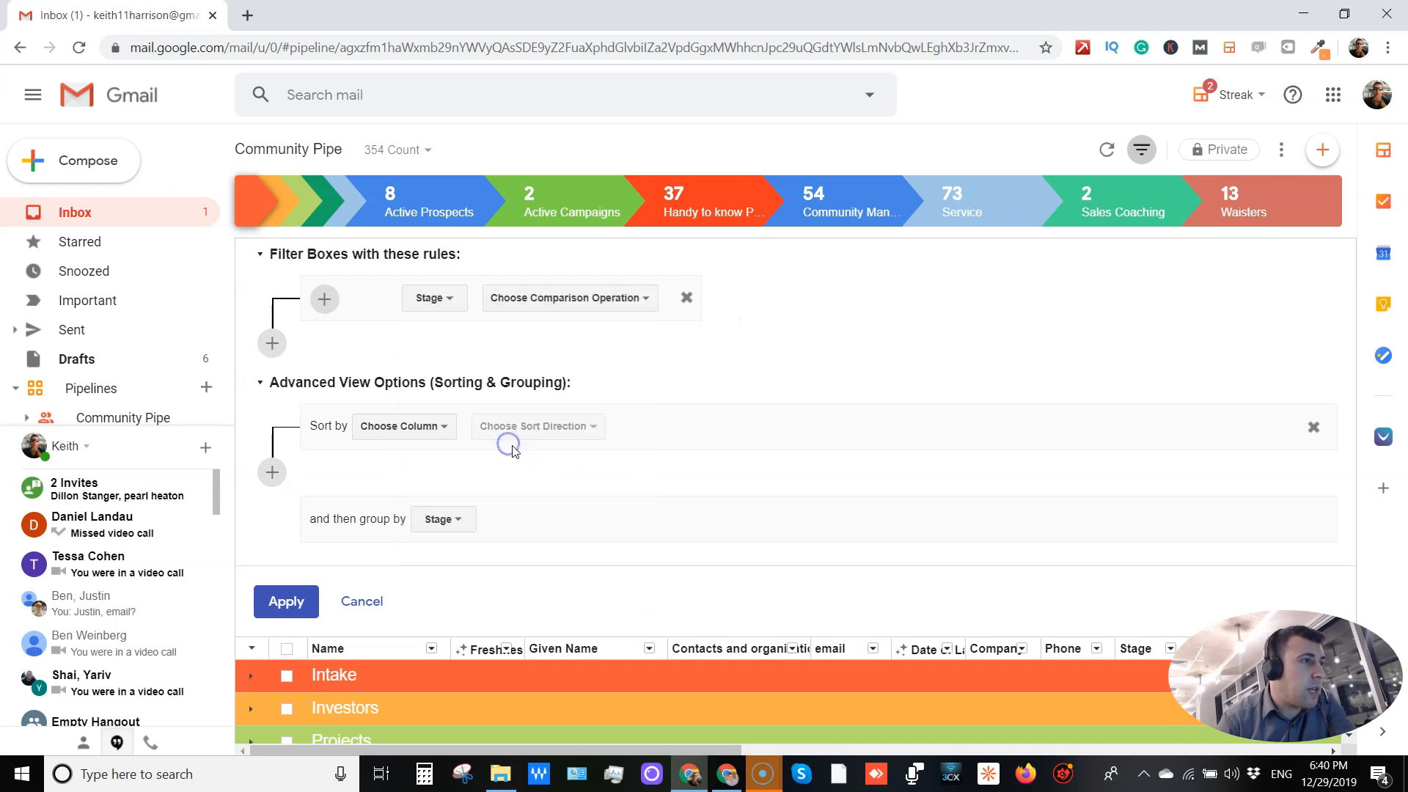
pyautogui.click(575, 298)
pyautogui.click(577, 330)
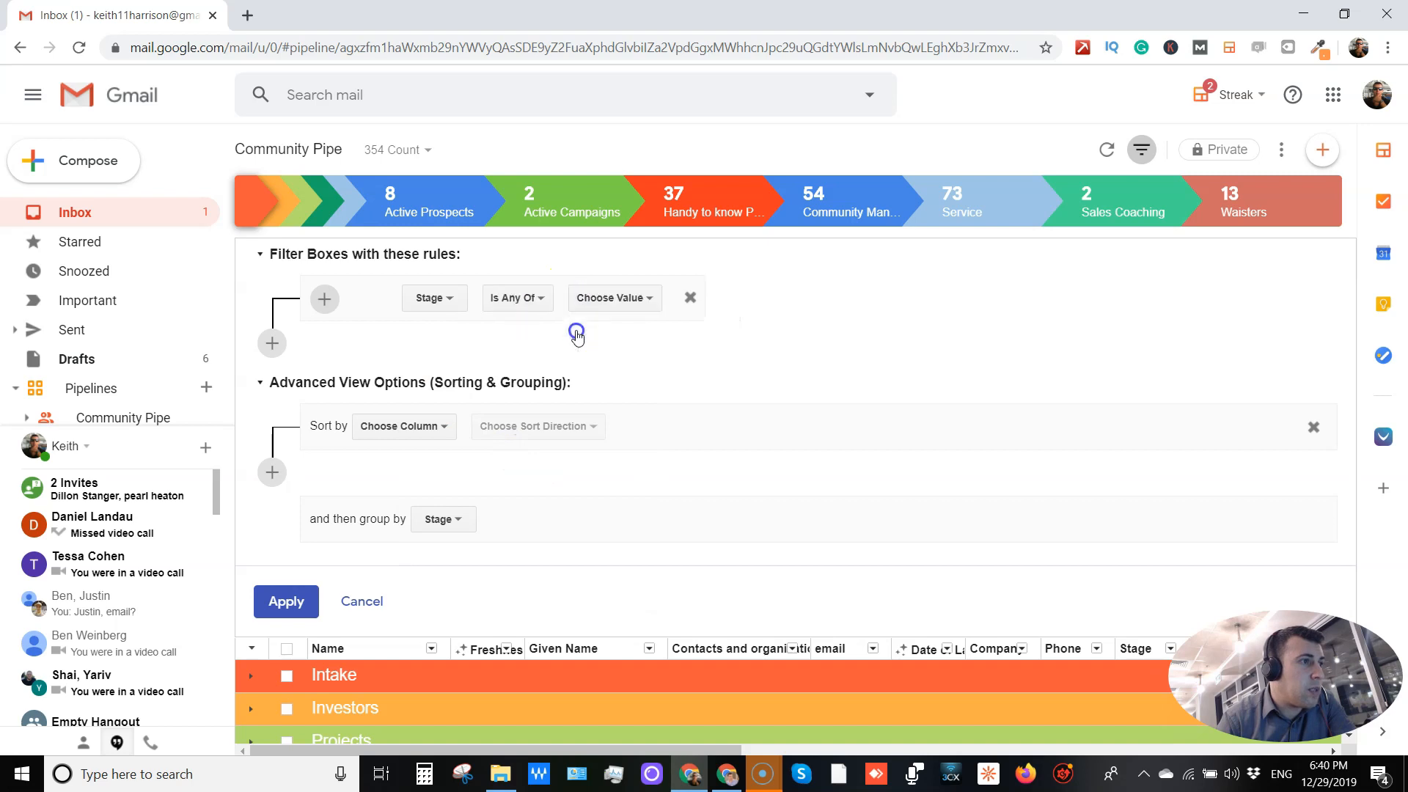
pyautogui.click(615, 293)
pyautogui.click(654, 350)
pyautogui.click(276, 613)
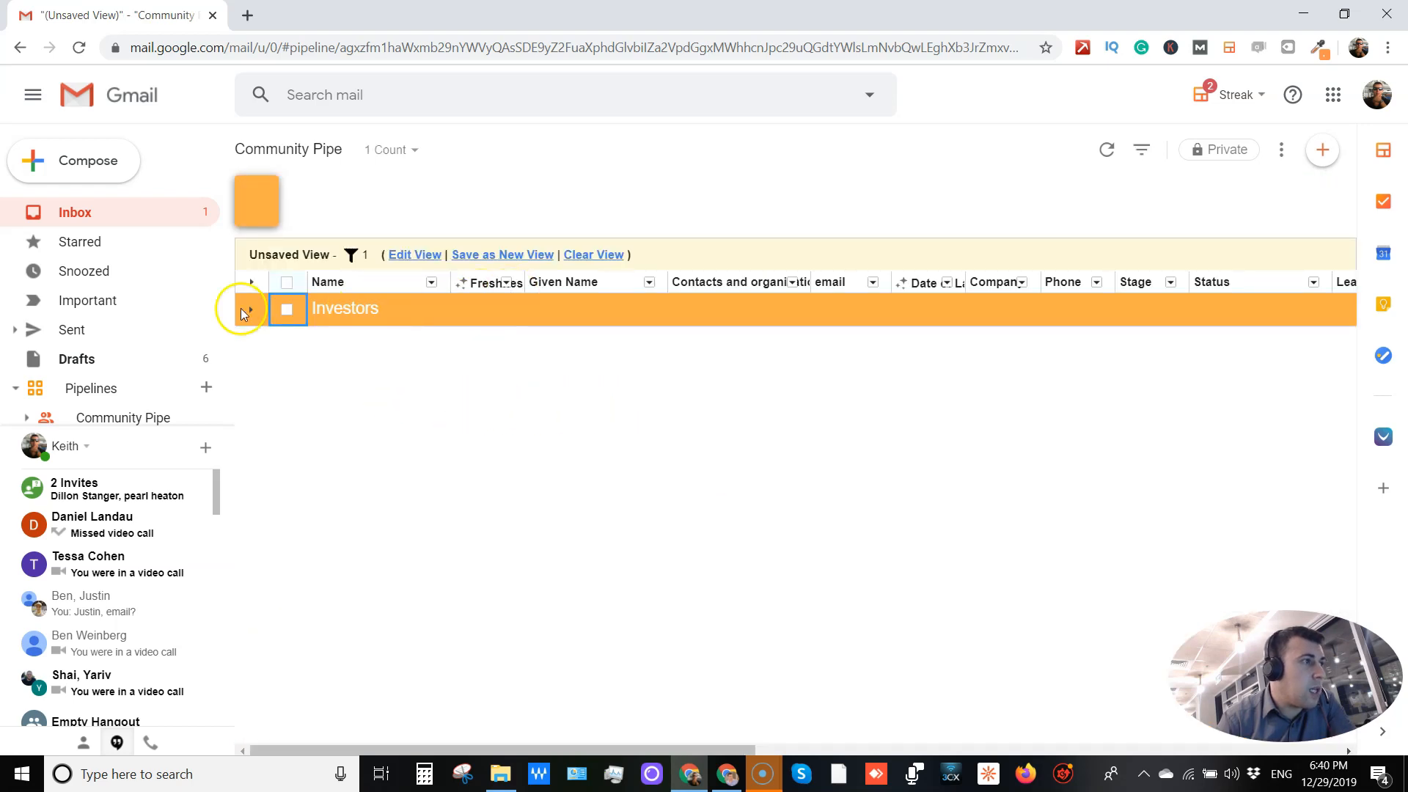
pyautogui.click(253, 311)
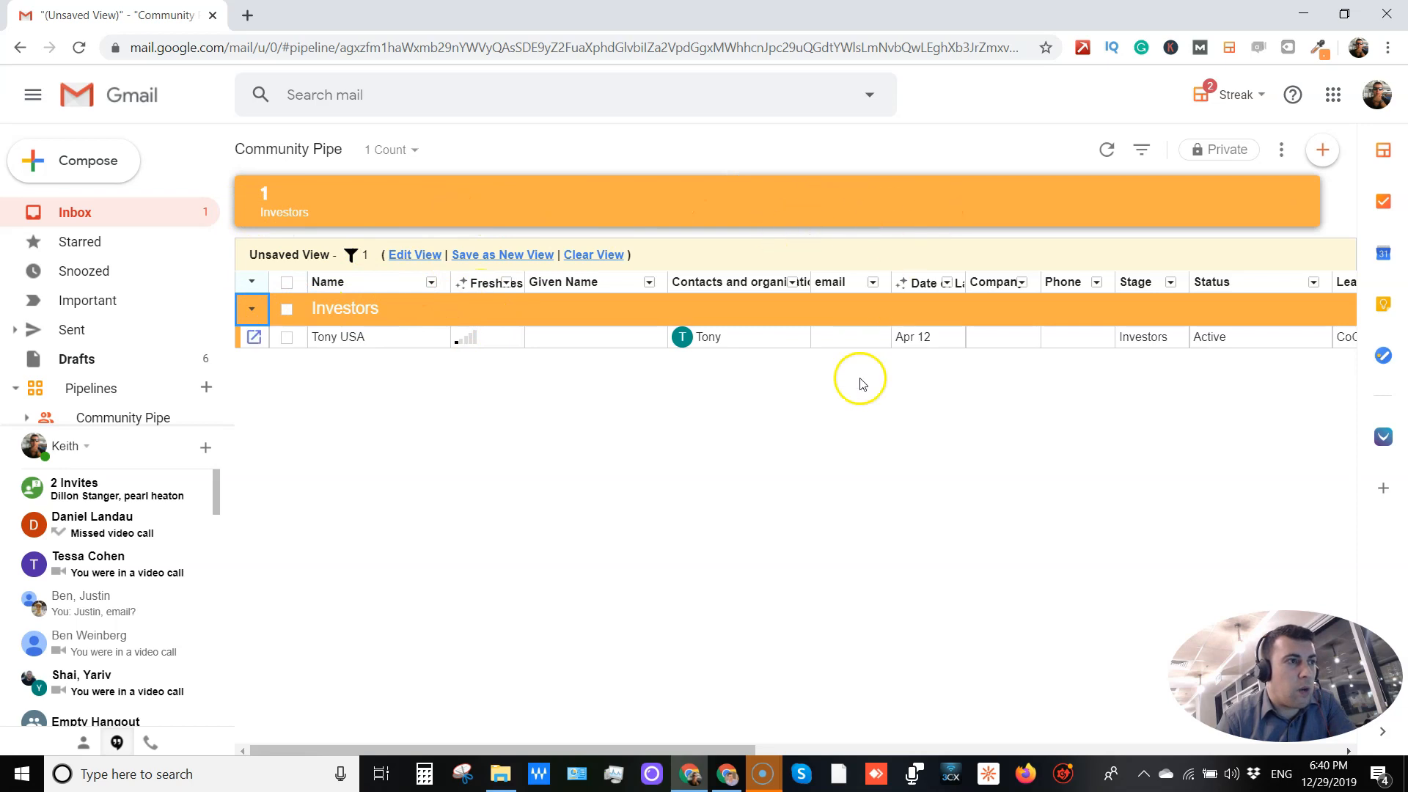
# Change the pipeline visualization of the filtered view to Pie Chart.
pyautogui.click(1281, 151)
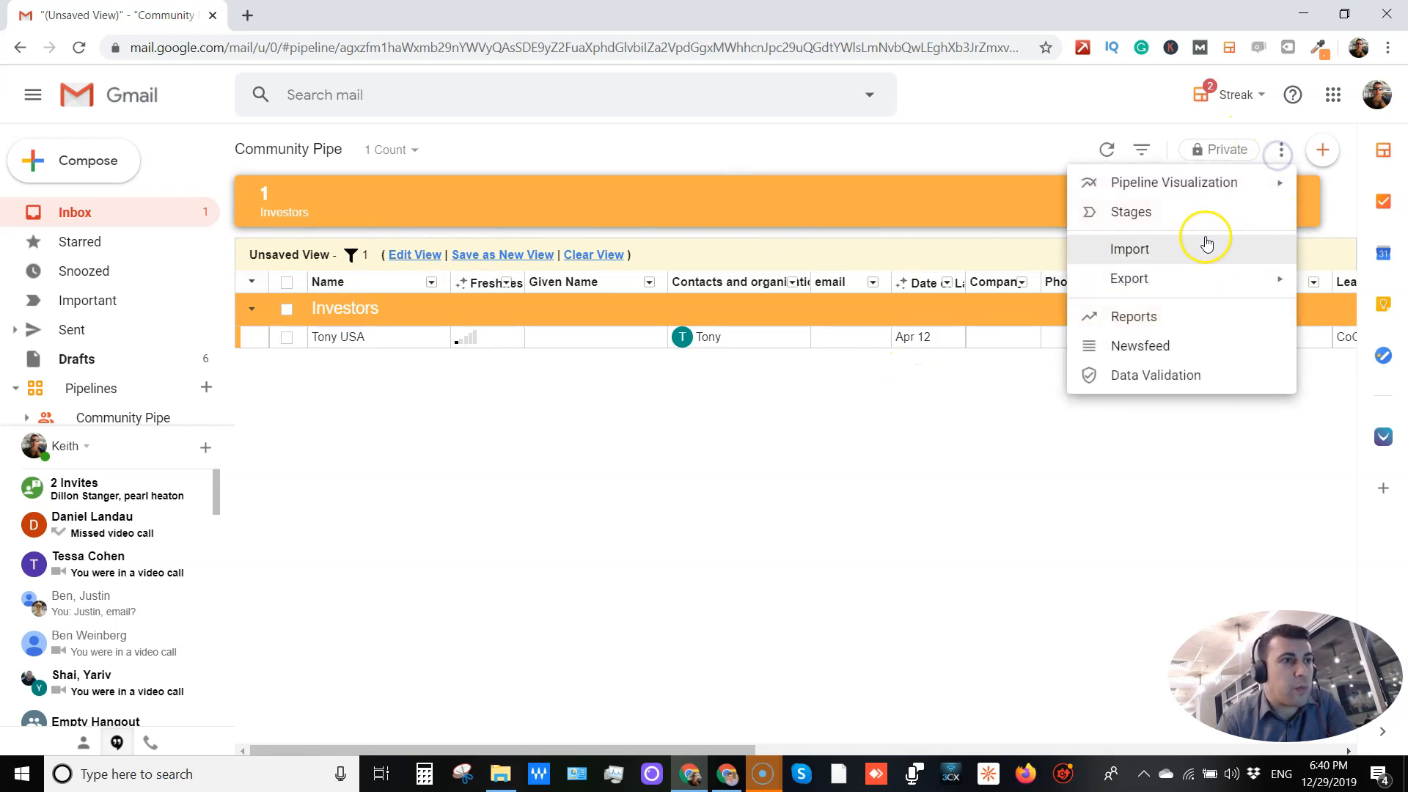
pyautogui.moveTo(1252, 200)
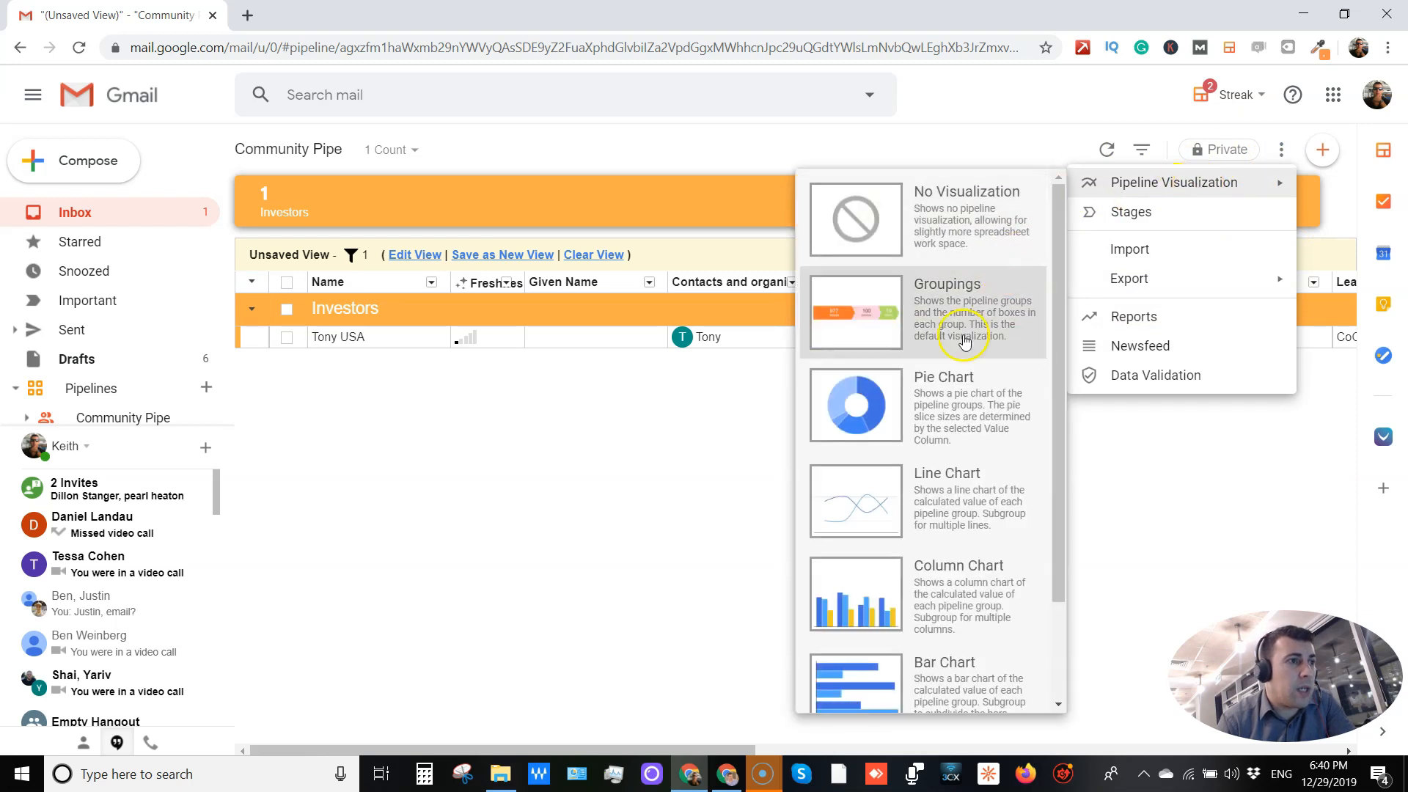
pyautogui.click(937, 408)
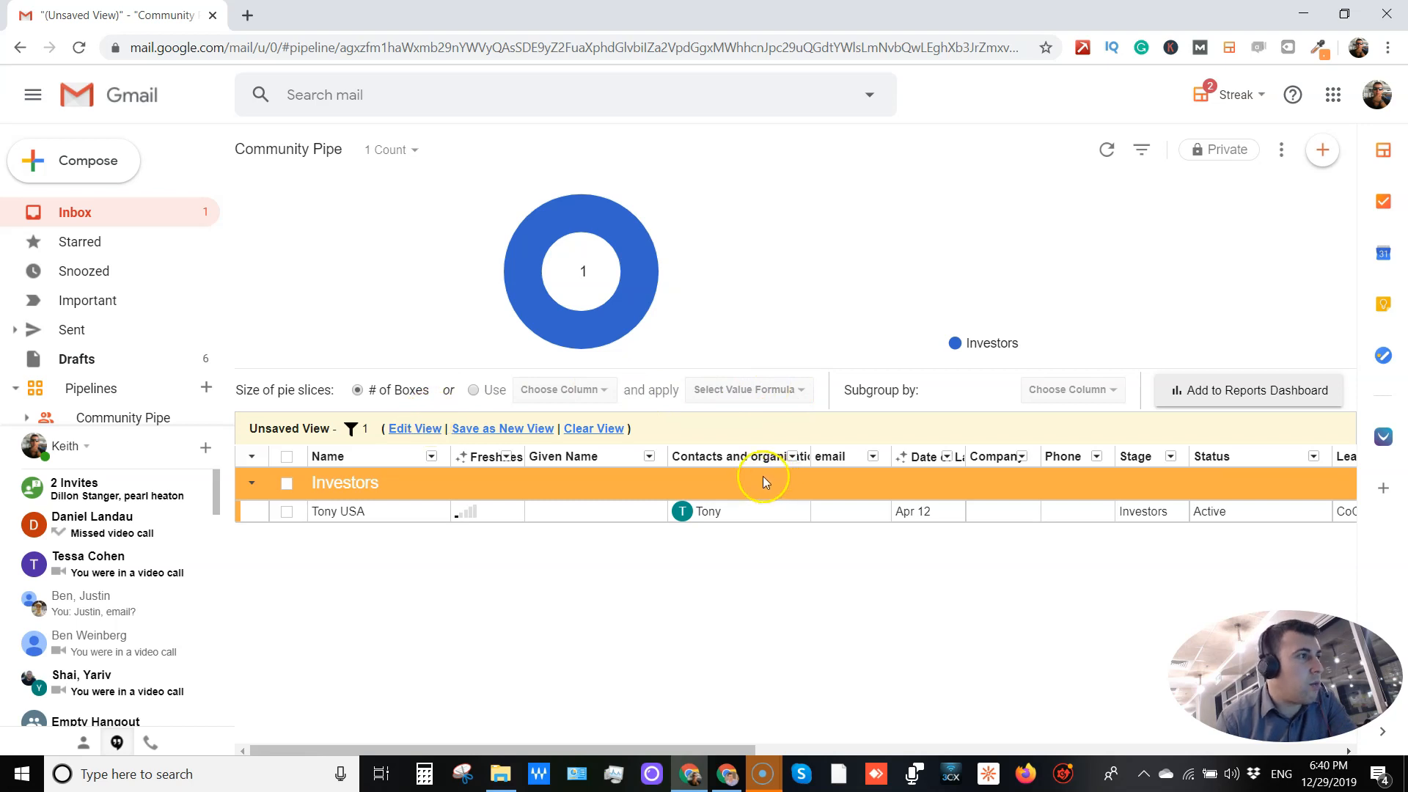
# Review the important activity in the pipeline's newsfeed, close it and return to the inbox.
pyautogui.click(1280, 151)
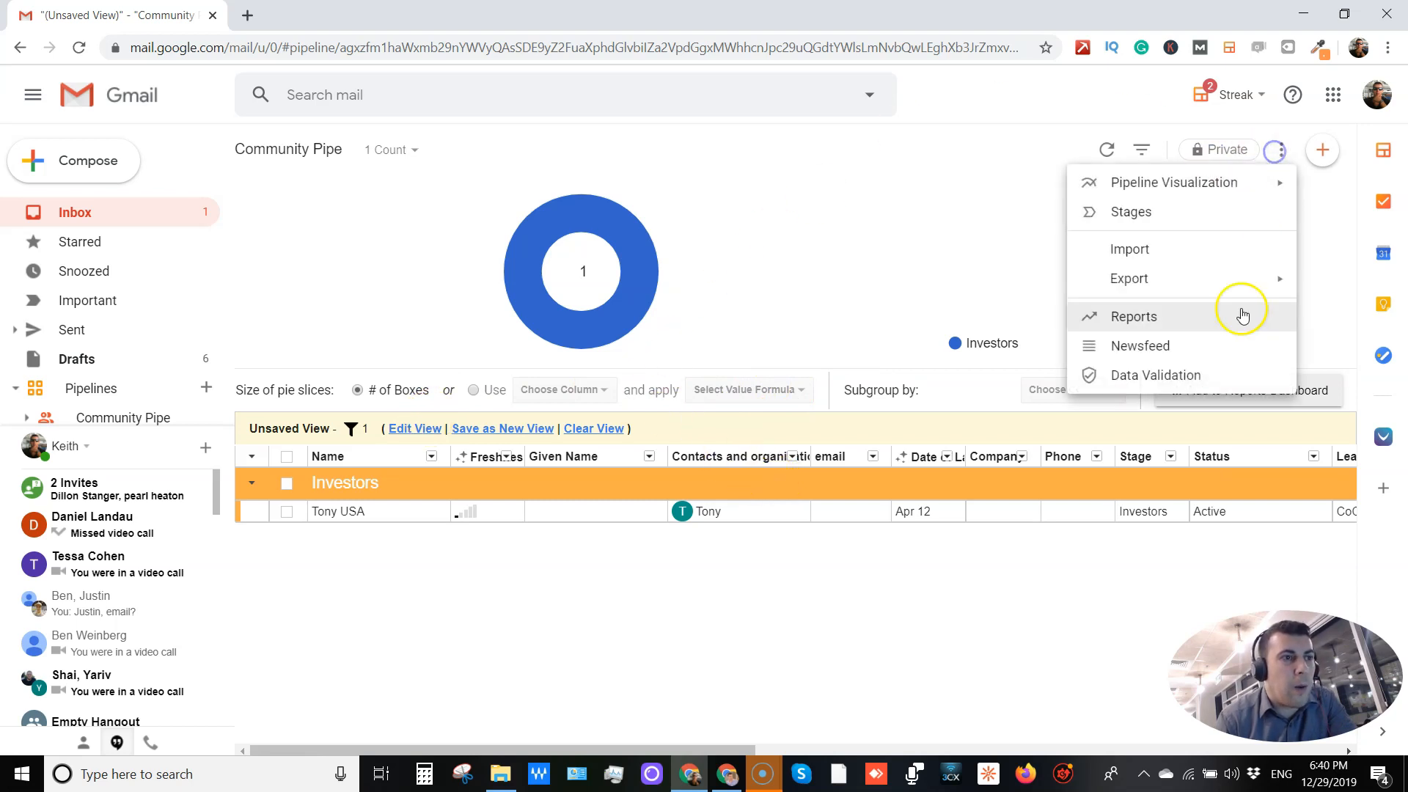
pyautogui.click(1192, 346)
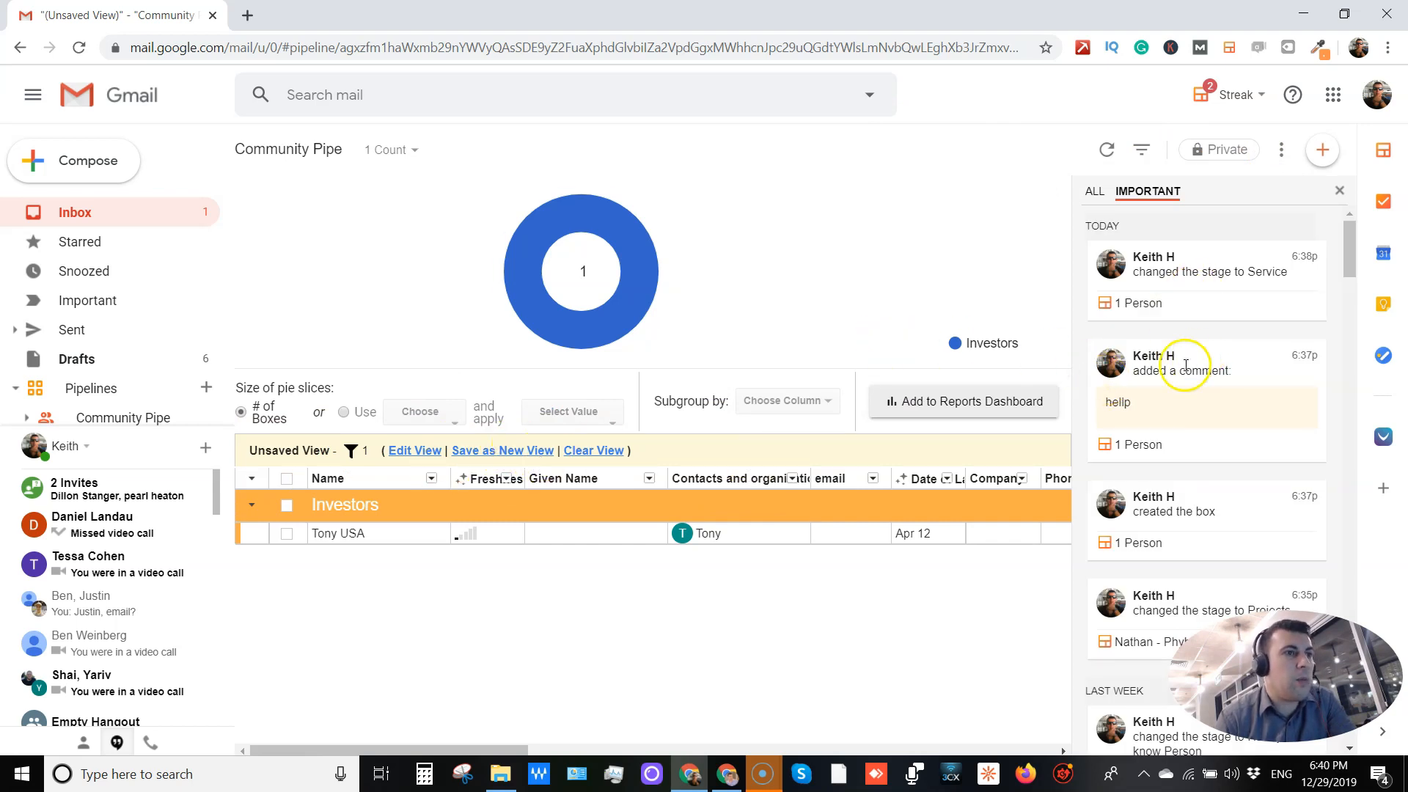
pyautogui.scroll(-4, 1186, 365)
pyautogui.scroll(-20, 1175, 353)
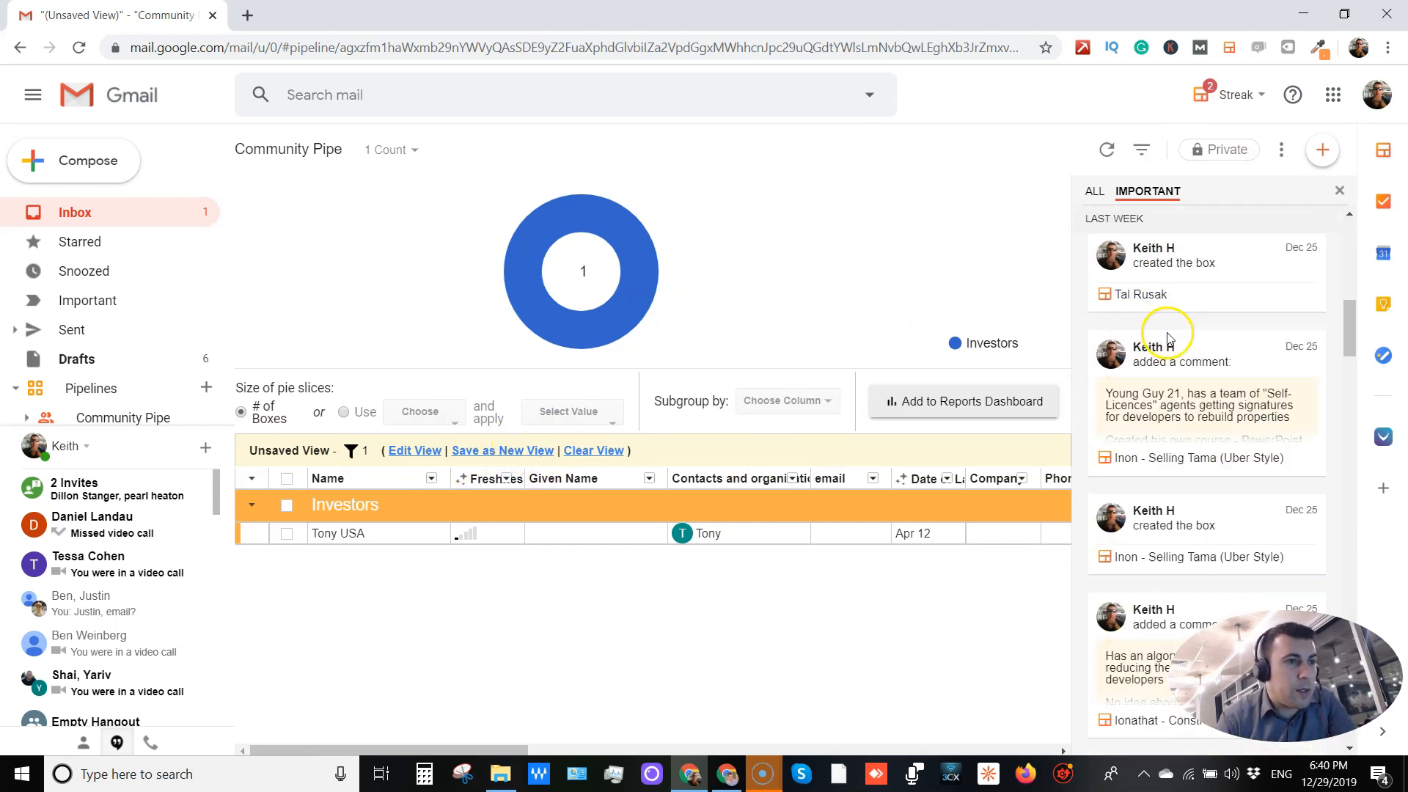
pyautogui.scroll(-13, 1188, 367)
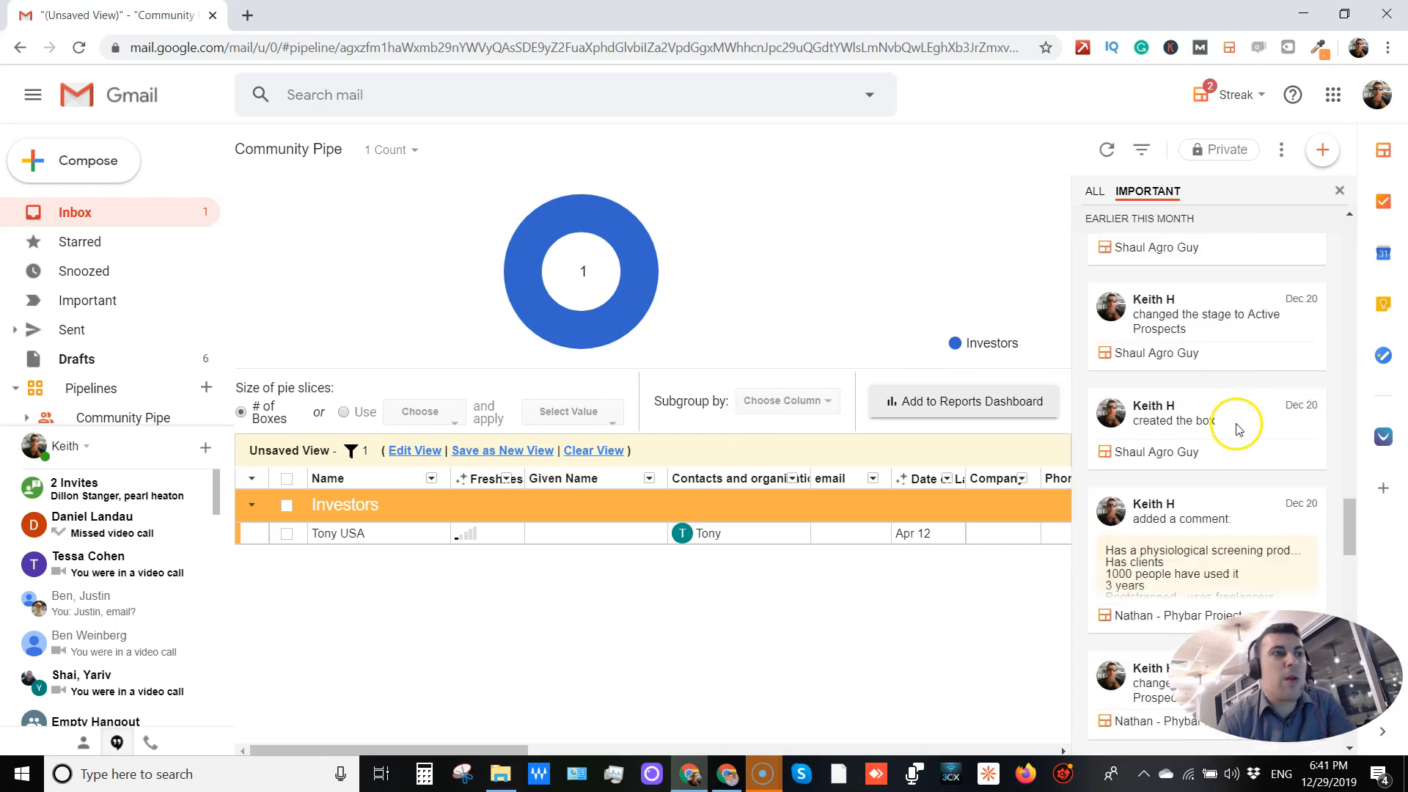
pyautogui.scroll(19, 1182, 438)
pyautogui.scroll(9, 1181, 438)
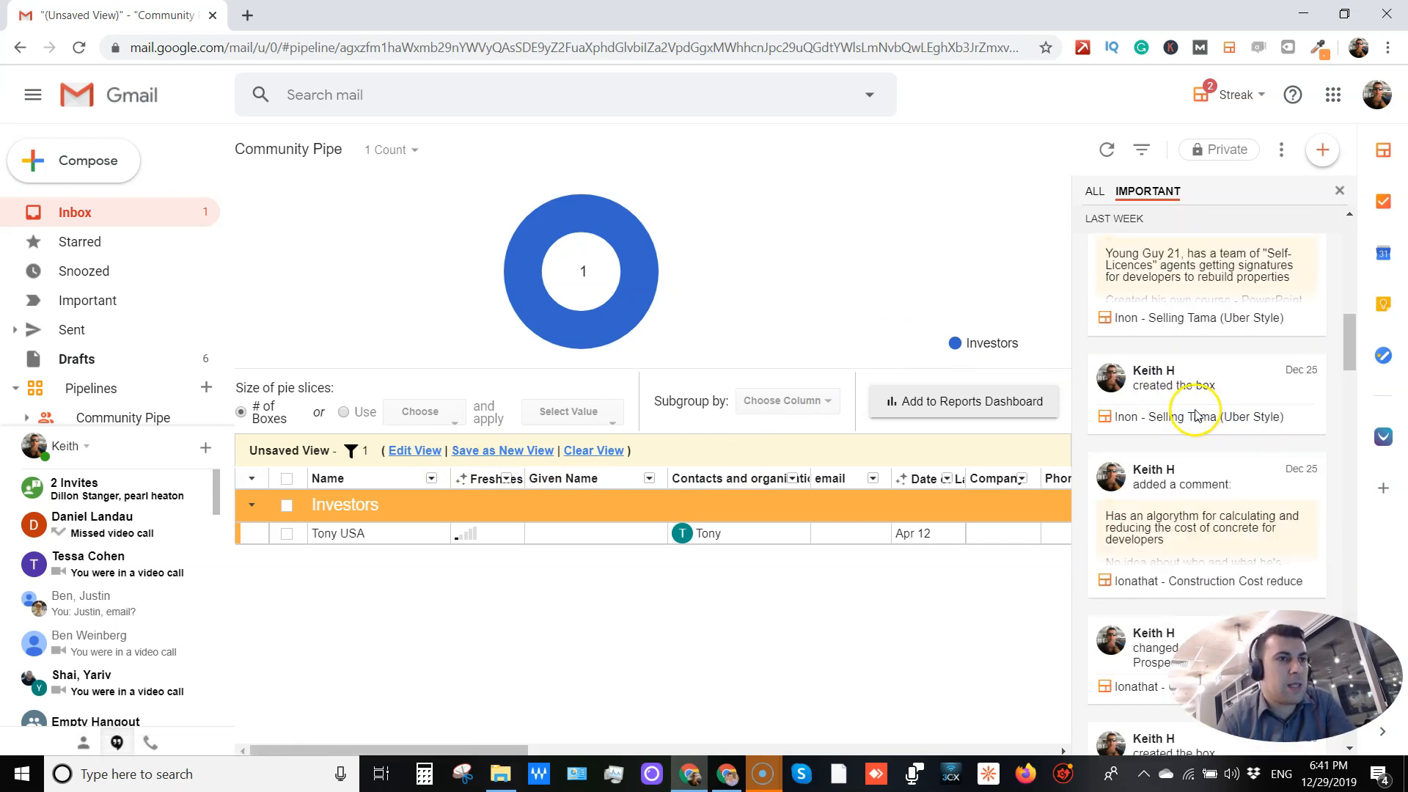
pyautogui.click(1340, 192)
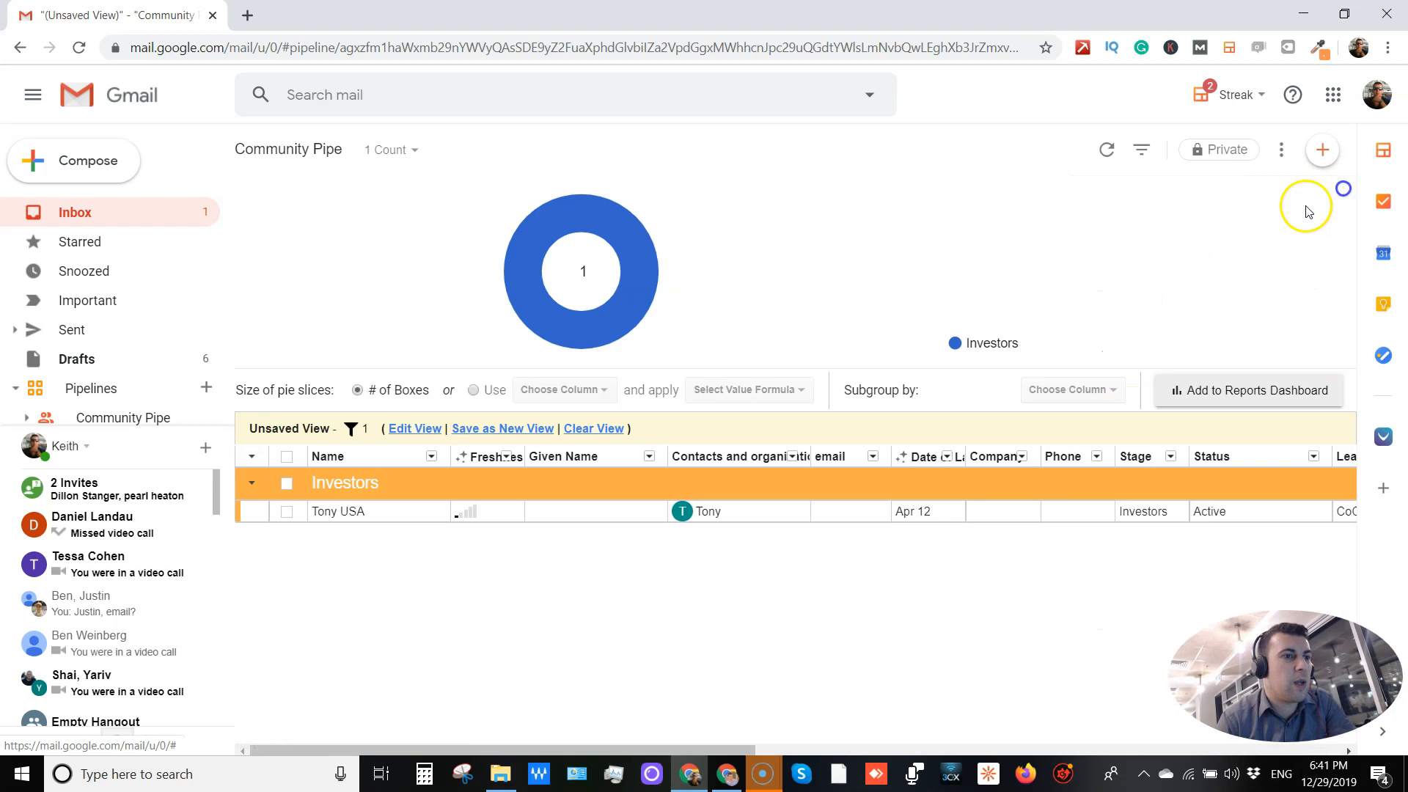
pyautogui.click(115, 211)
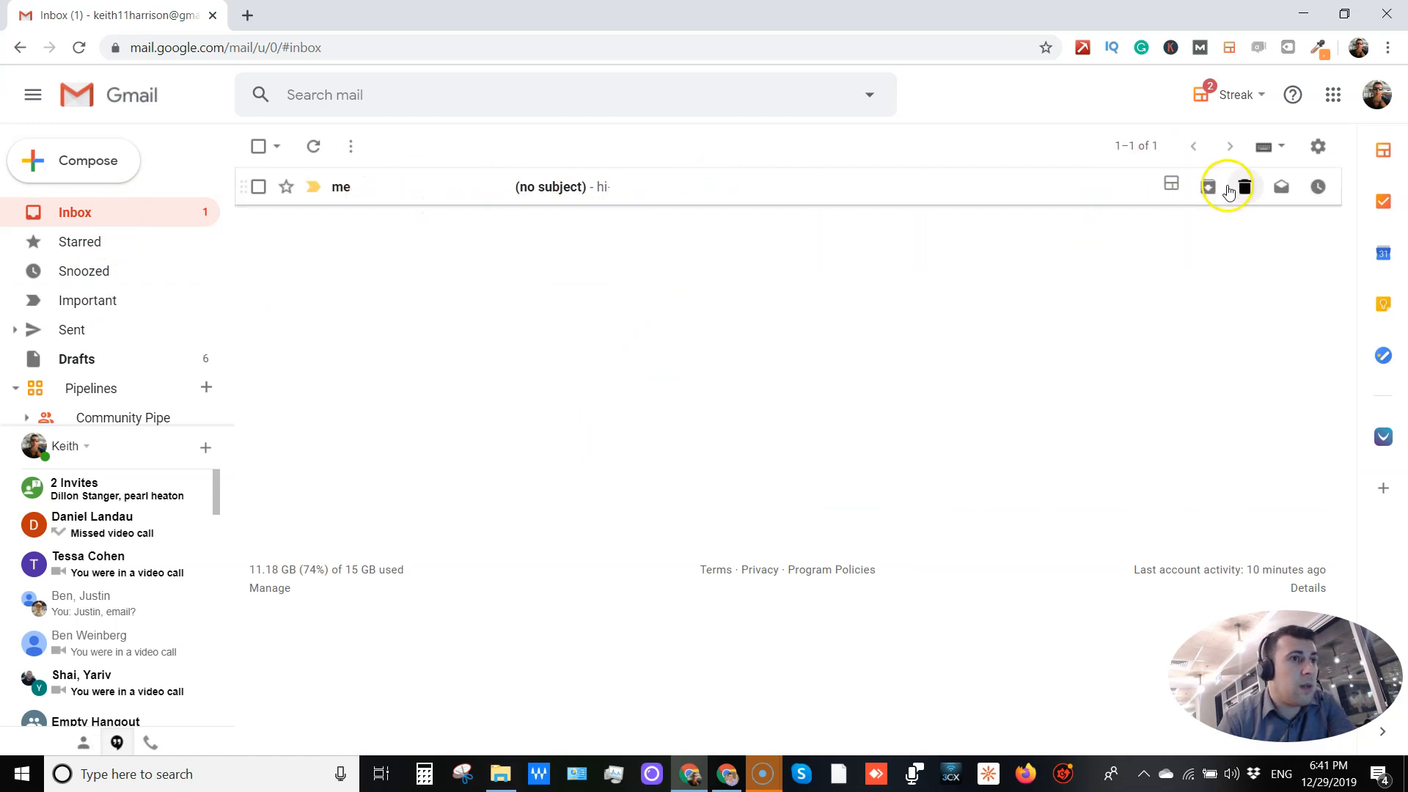
# Add the (no subject) email to the Me&Ro box of the Valigara - Roy Email Camp pipeline and remove it again.
pyautogui.click(1172, 187)
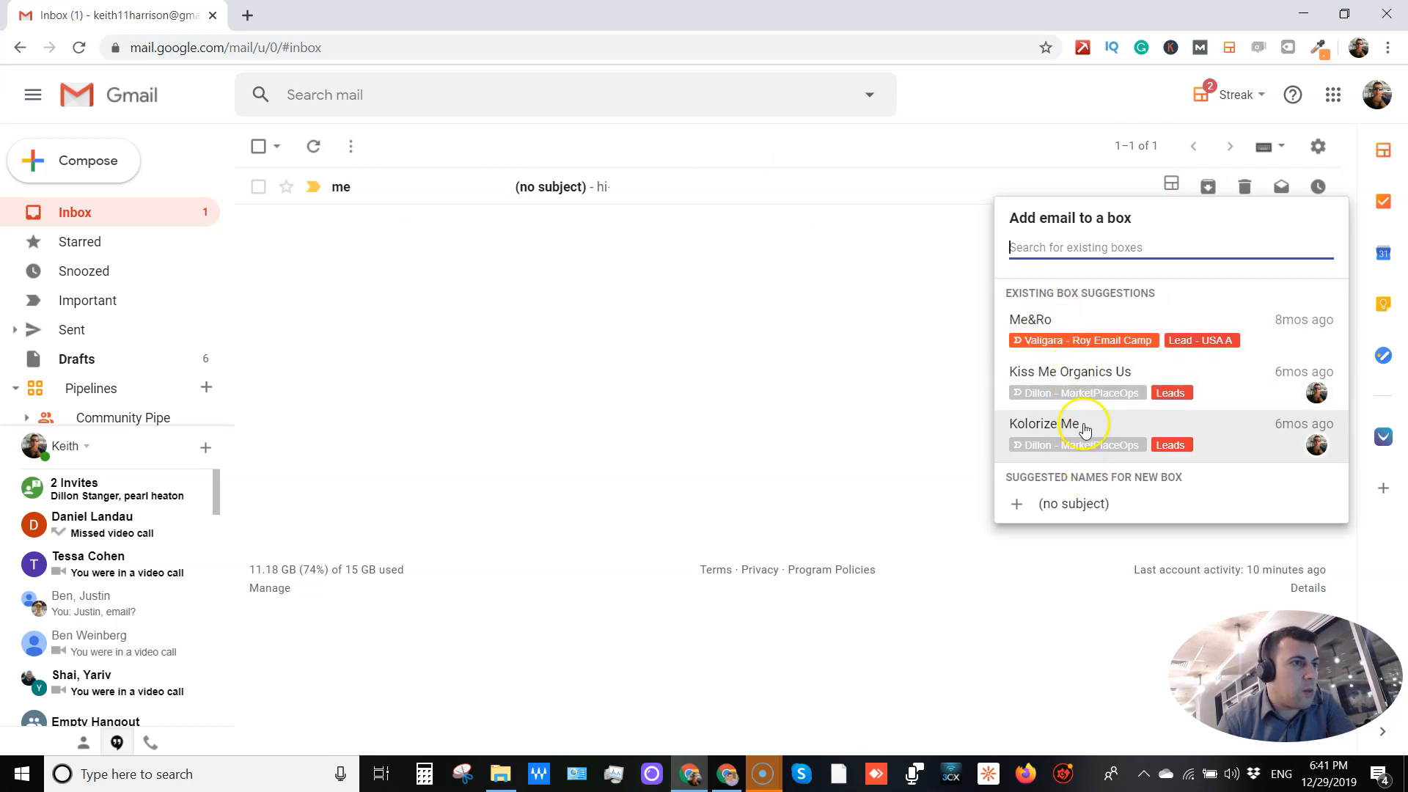
pyautogui.click(1074, 324)
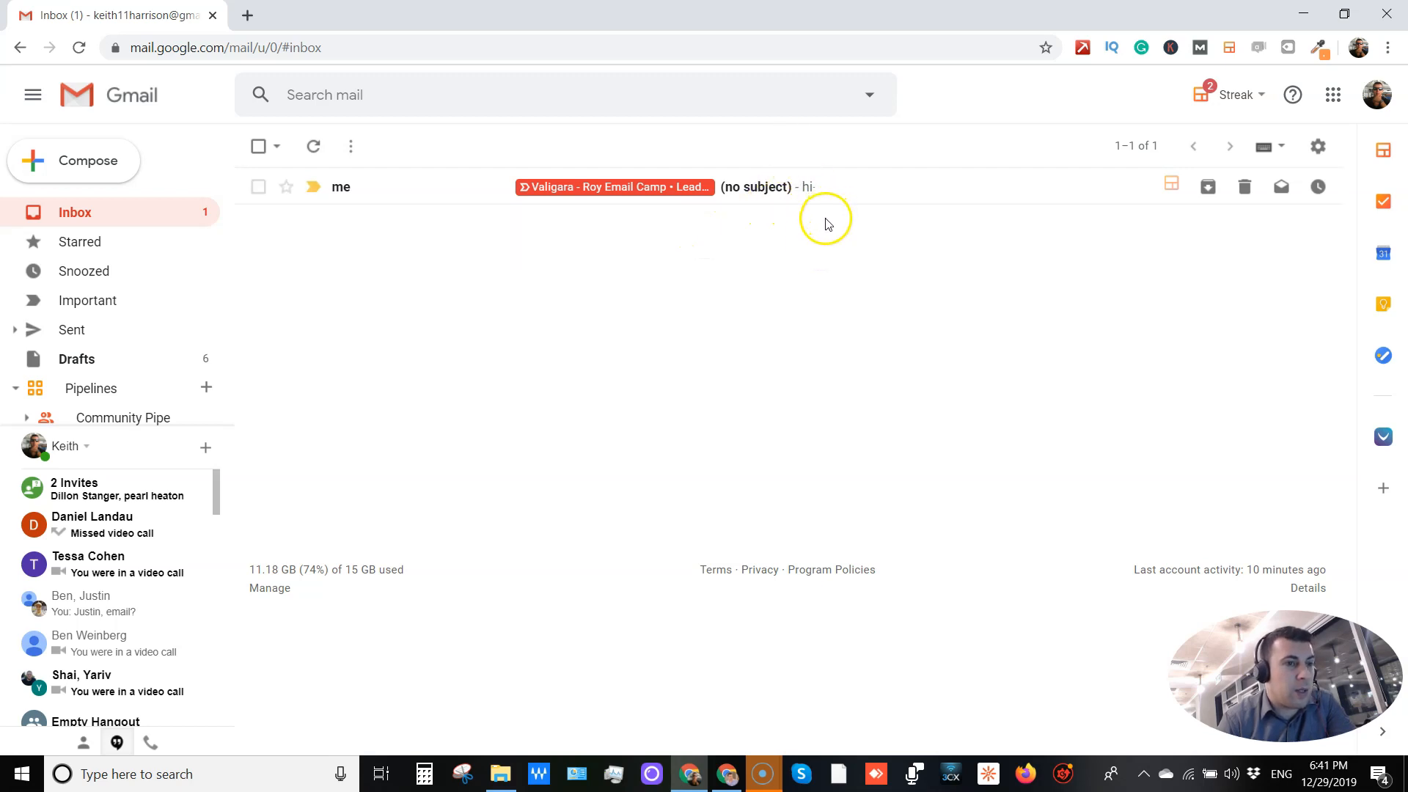
pyautogui.moveTo(1172, 185); pyautogui.dragTo(1177, 303)
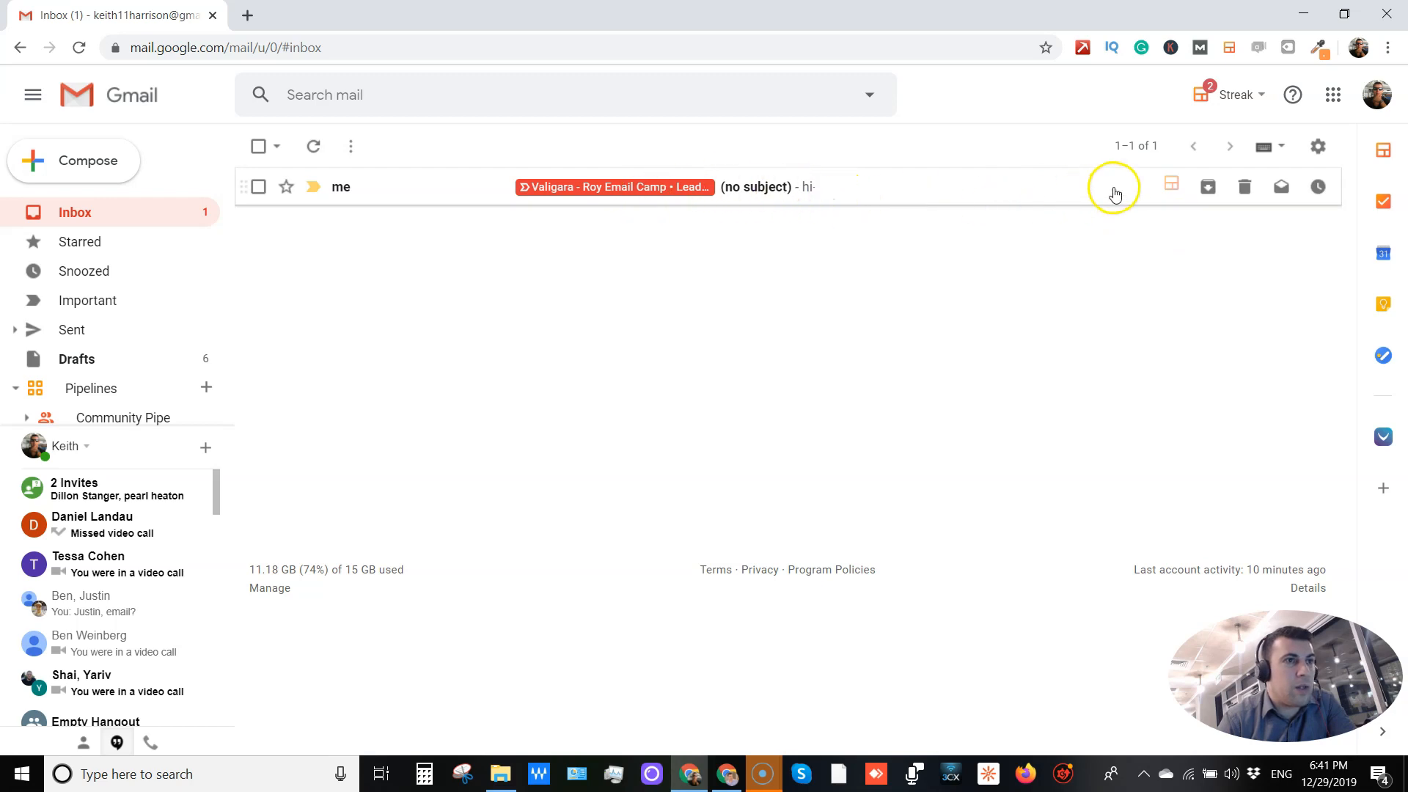
pyautogui.click(1171, 185)
pyautogui.click(1254, 323)
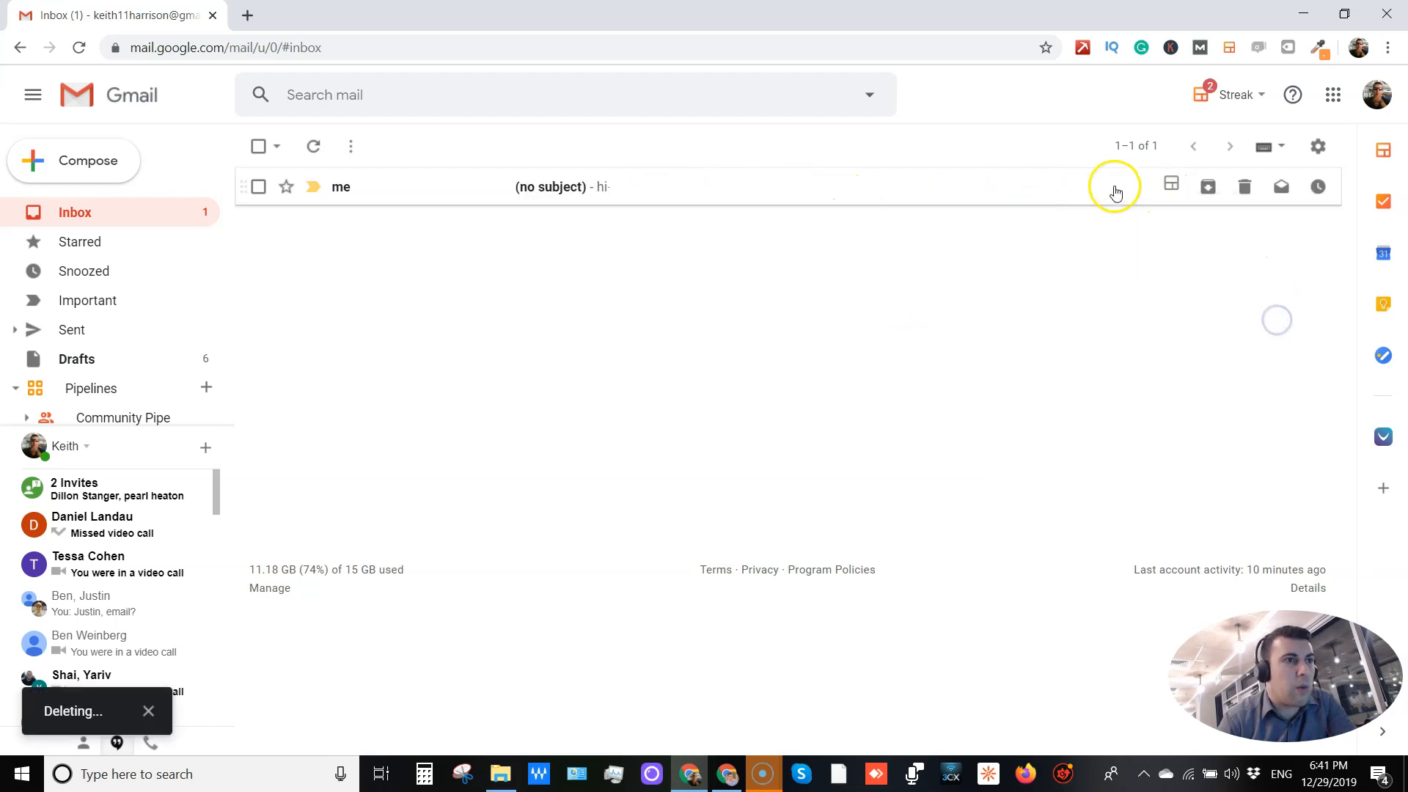
# Try to add the (no subject) email to a box again and reload the mailbox.
pyautogui.click(1172, 186)
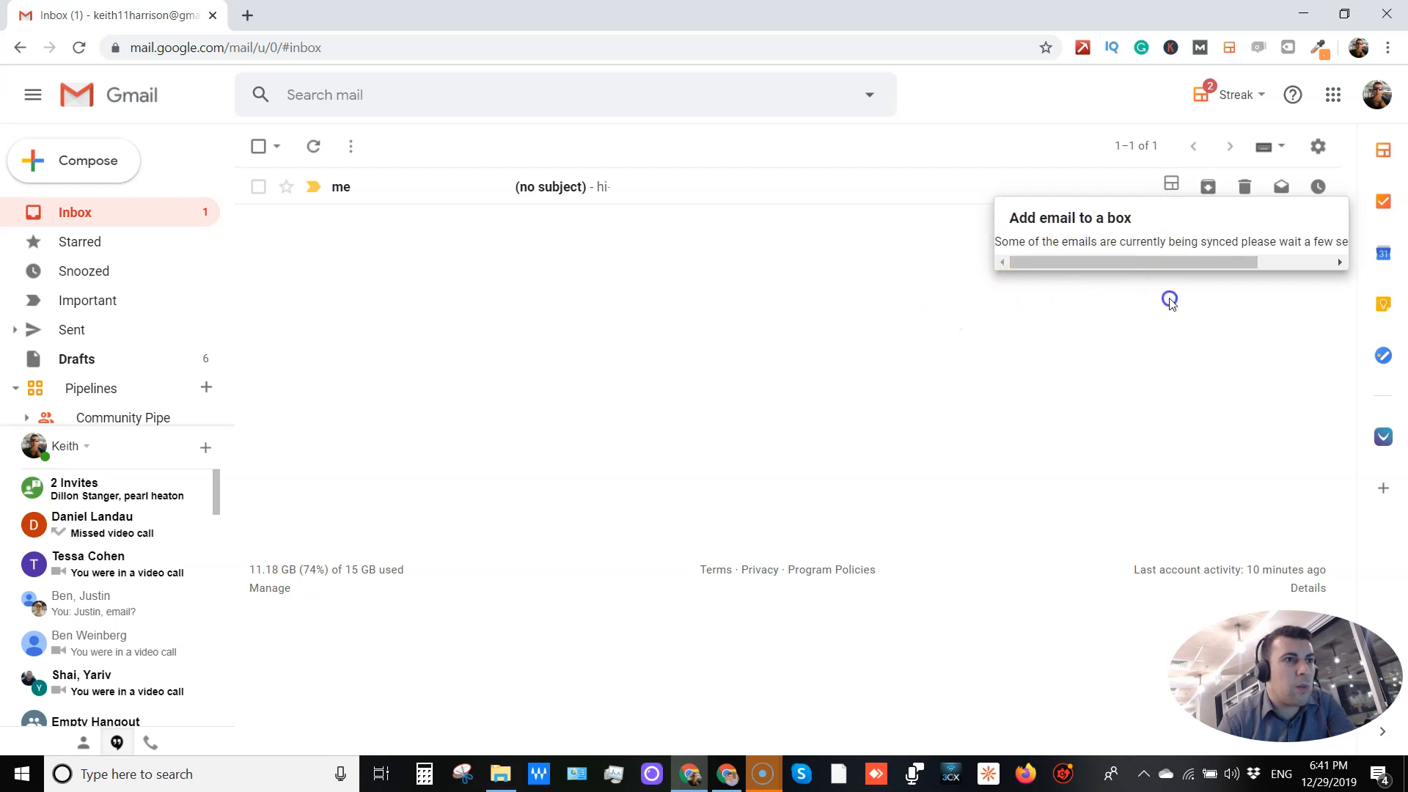
pyautogui.click(1170, 302)
pyautogui.press('F5')
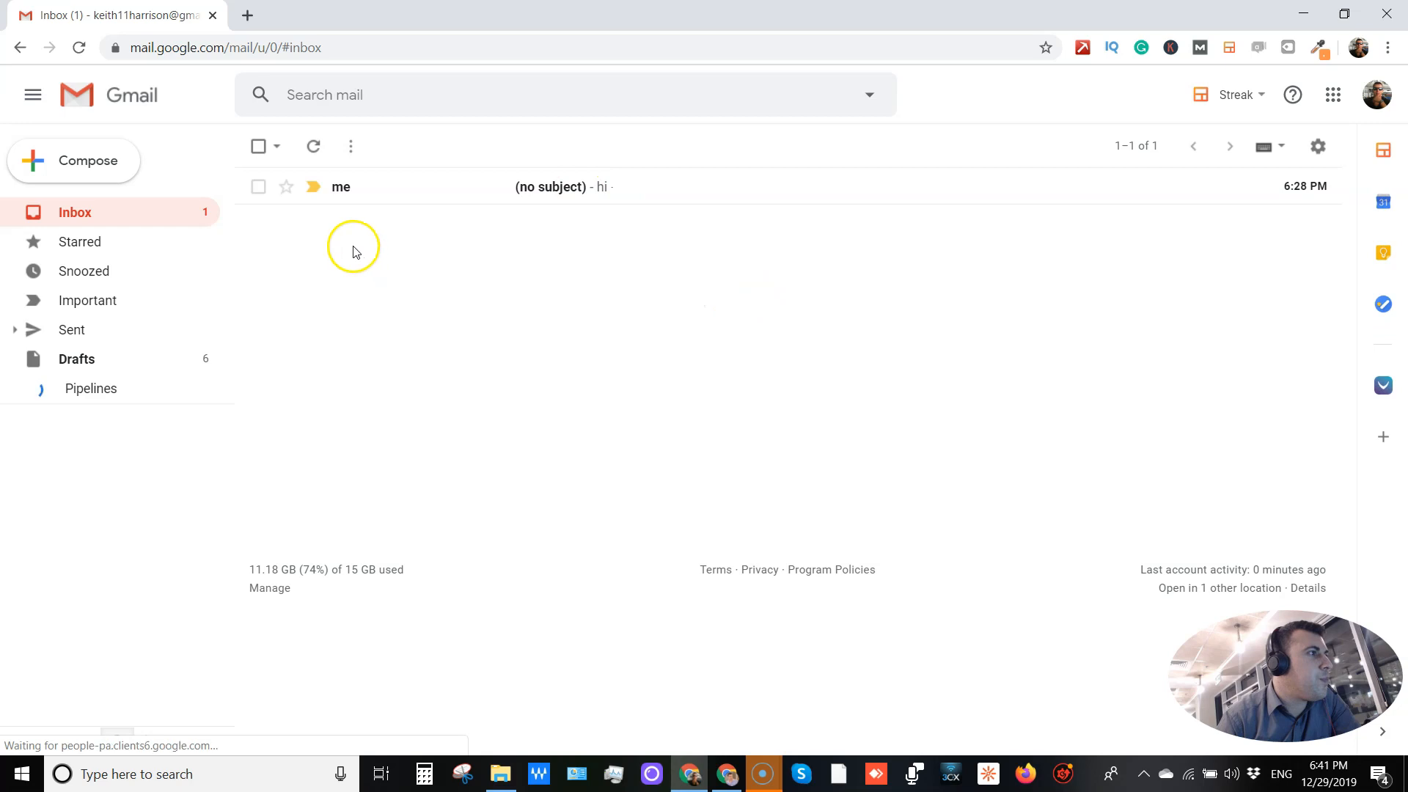
pyautogui.scroll(-3, 157, 327)
pyautogui.scroll(-2, 150, 334)
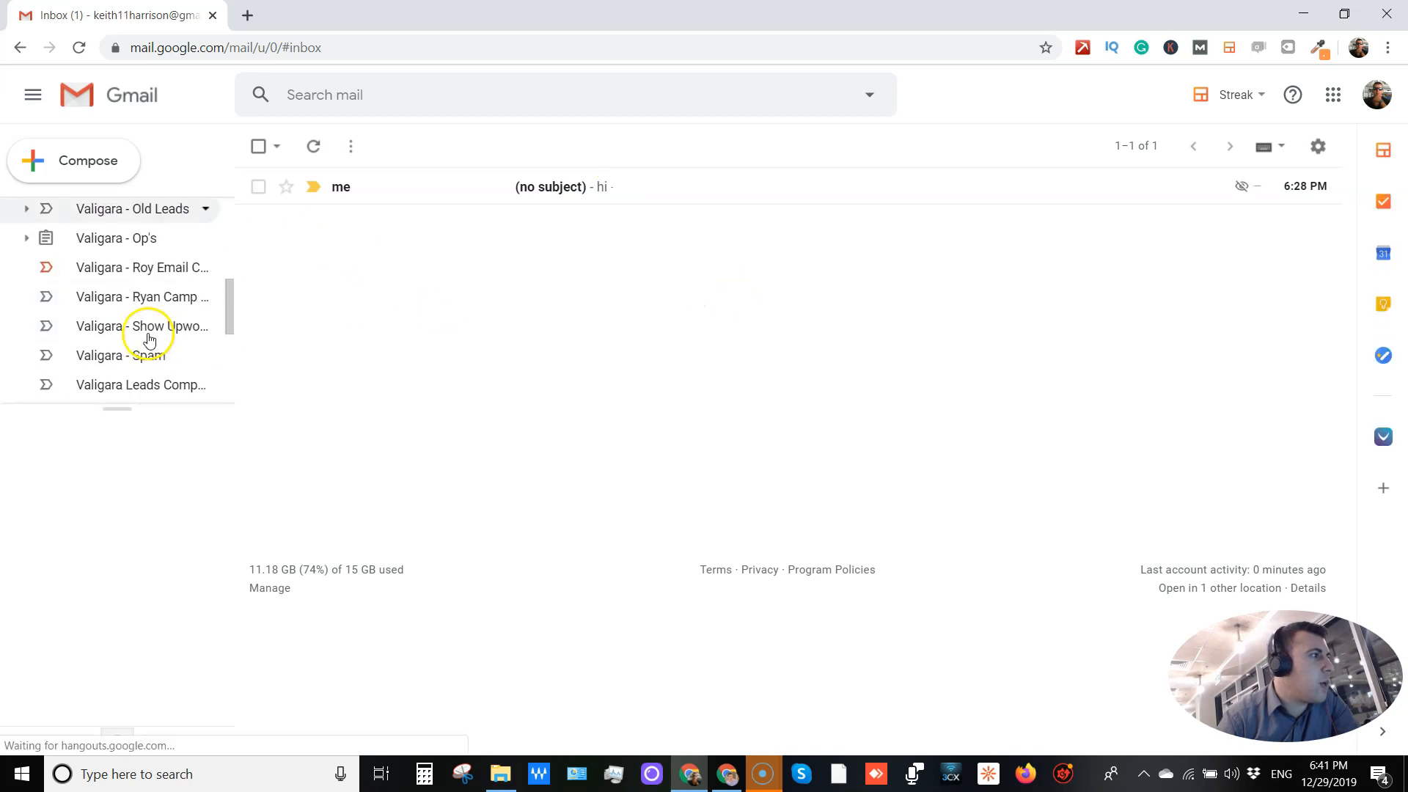
pyautogui.scroll(6, 143, 319)
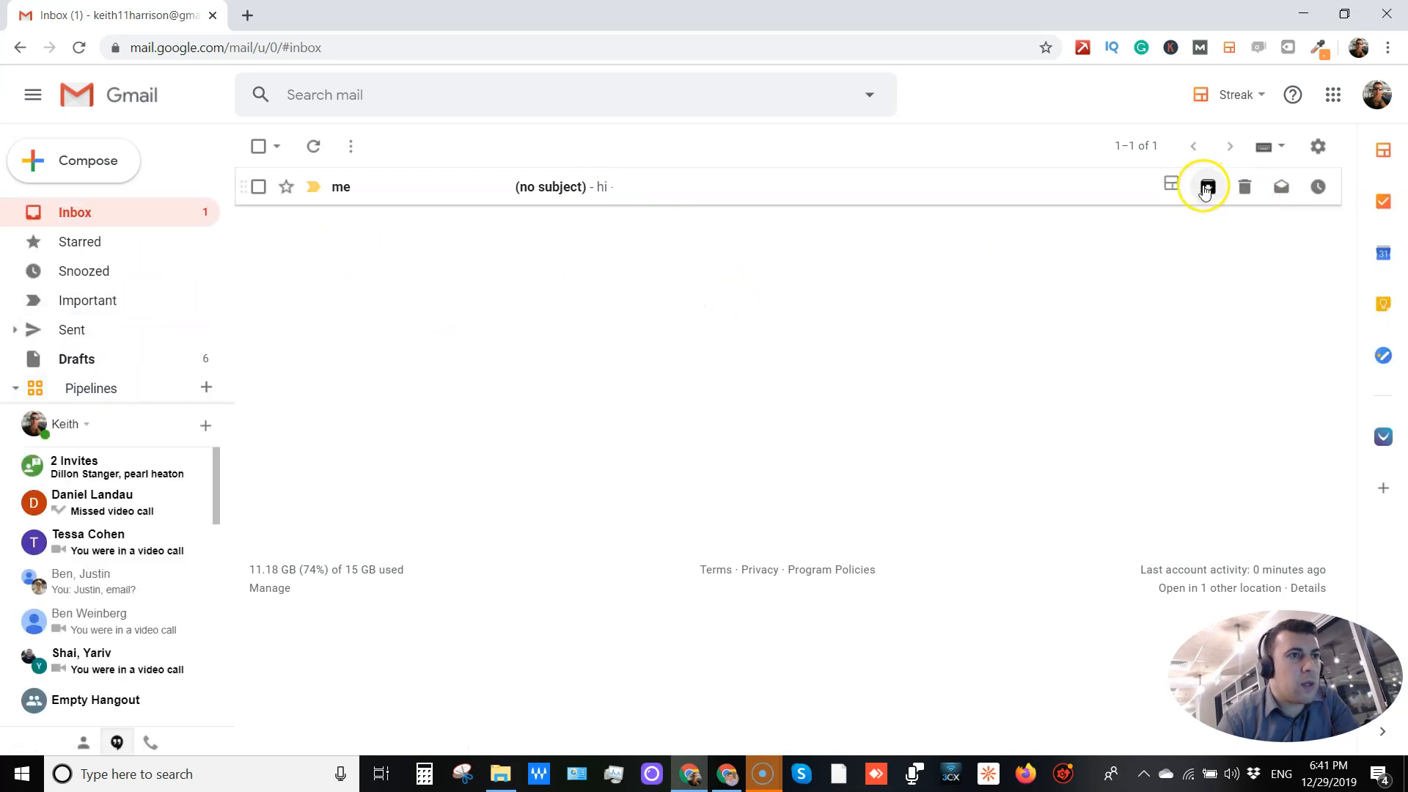
# Add the (no subject) email to a new box named with the account owner's first name in the Personal pipeline.
pyautogui.click(1175, 194)
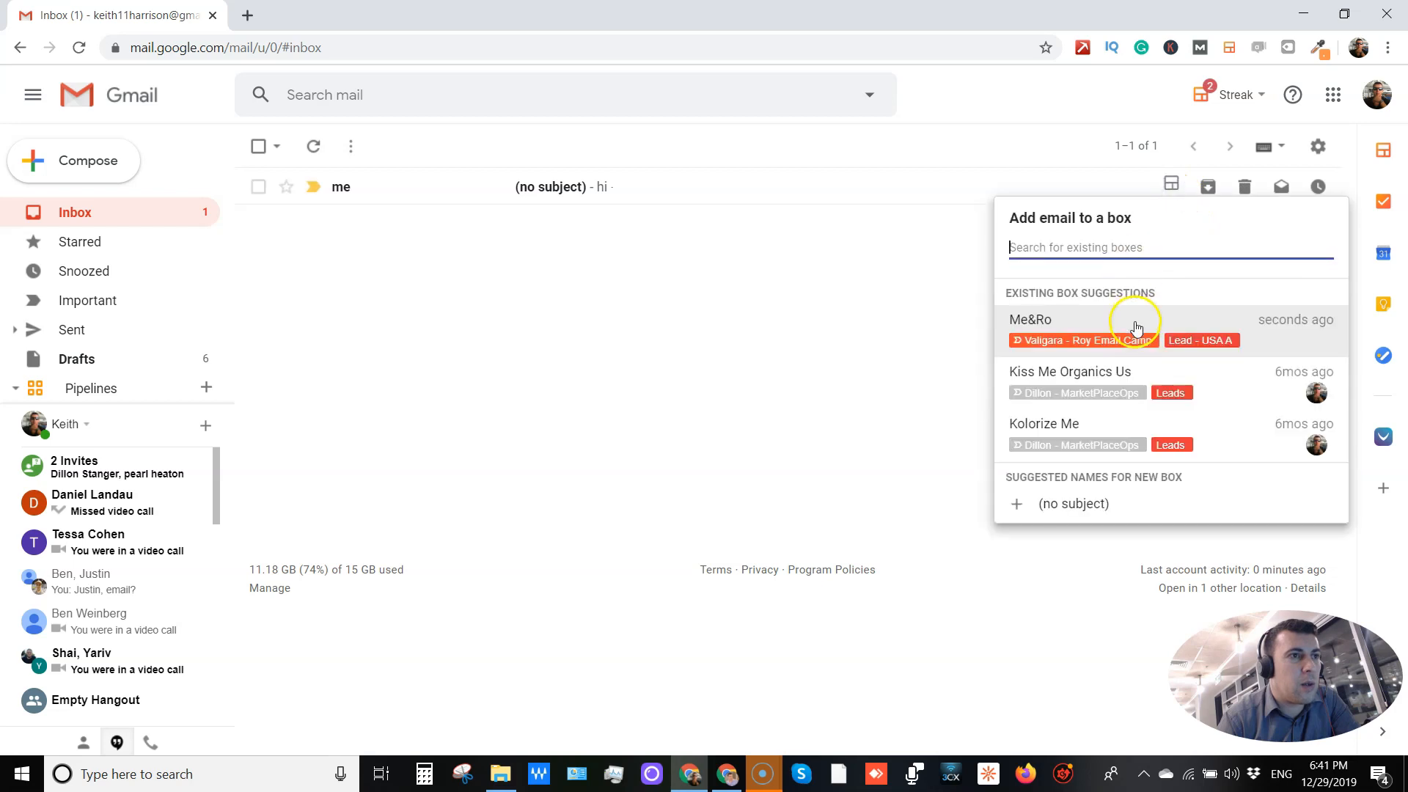
pyautogui.write('Keit')
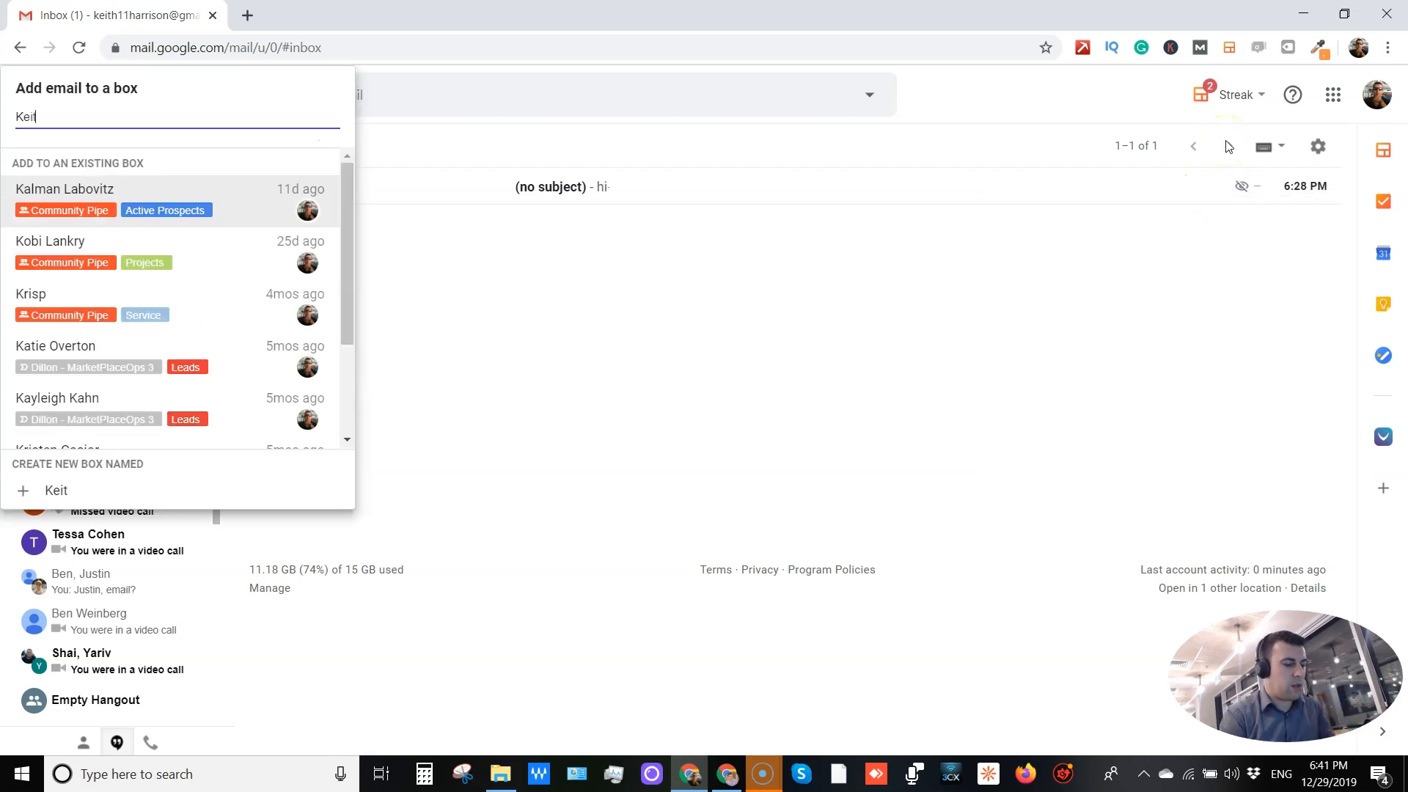
pyautogui.write('h')
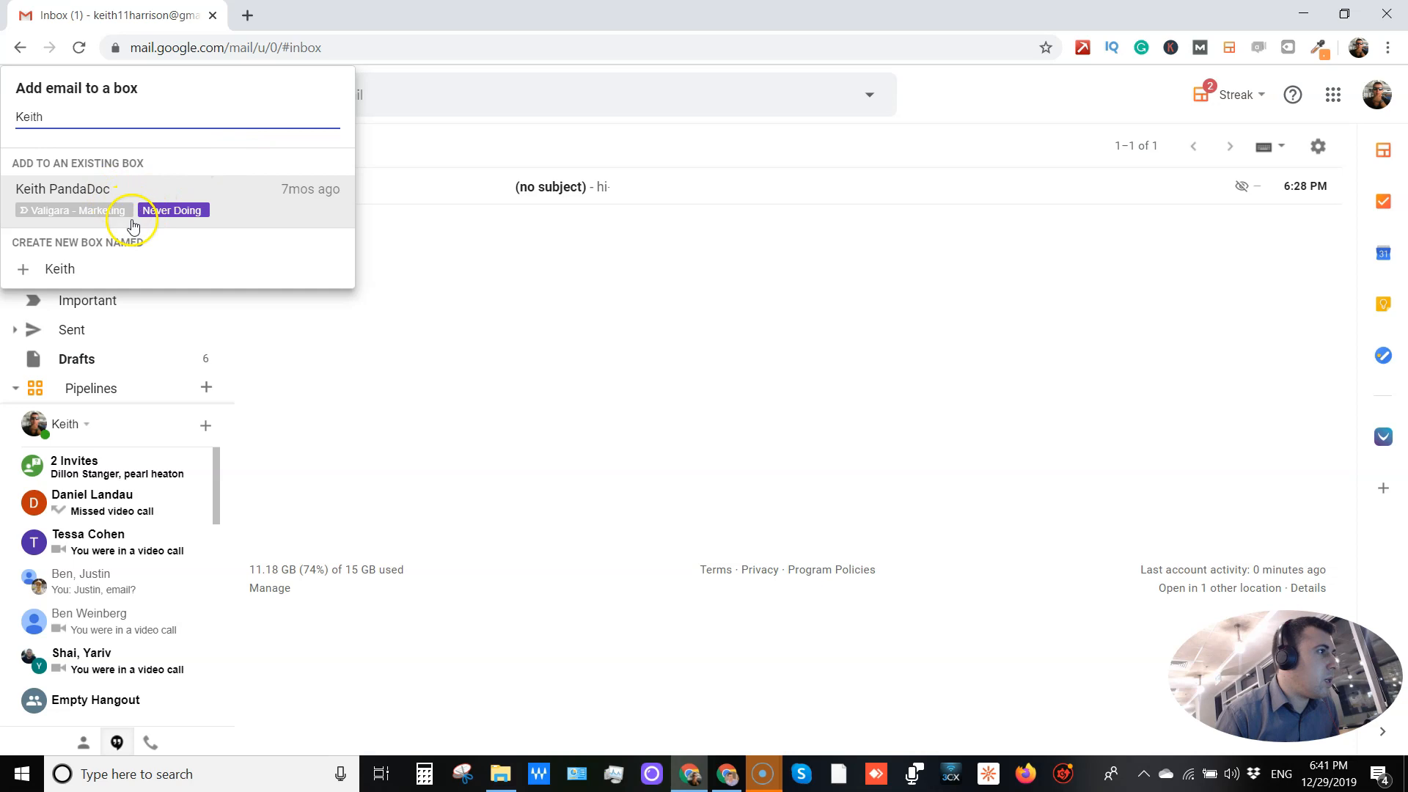
pyautogui.click(132, 269)
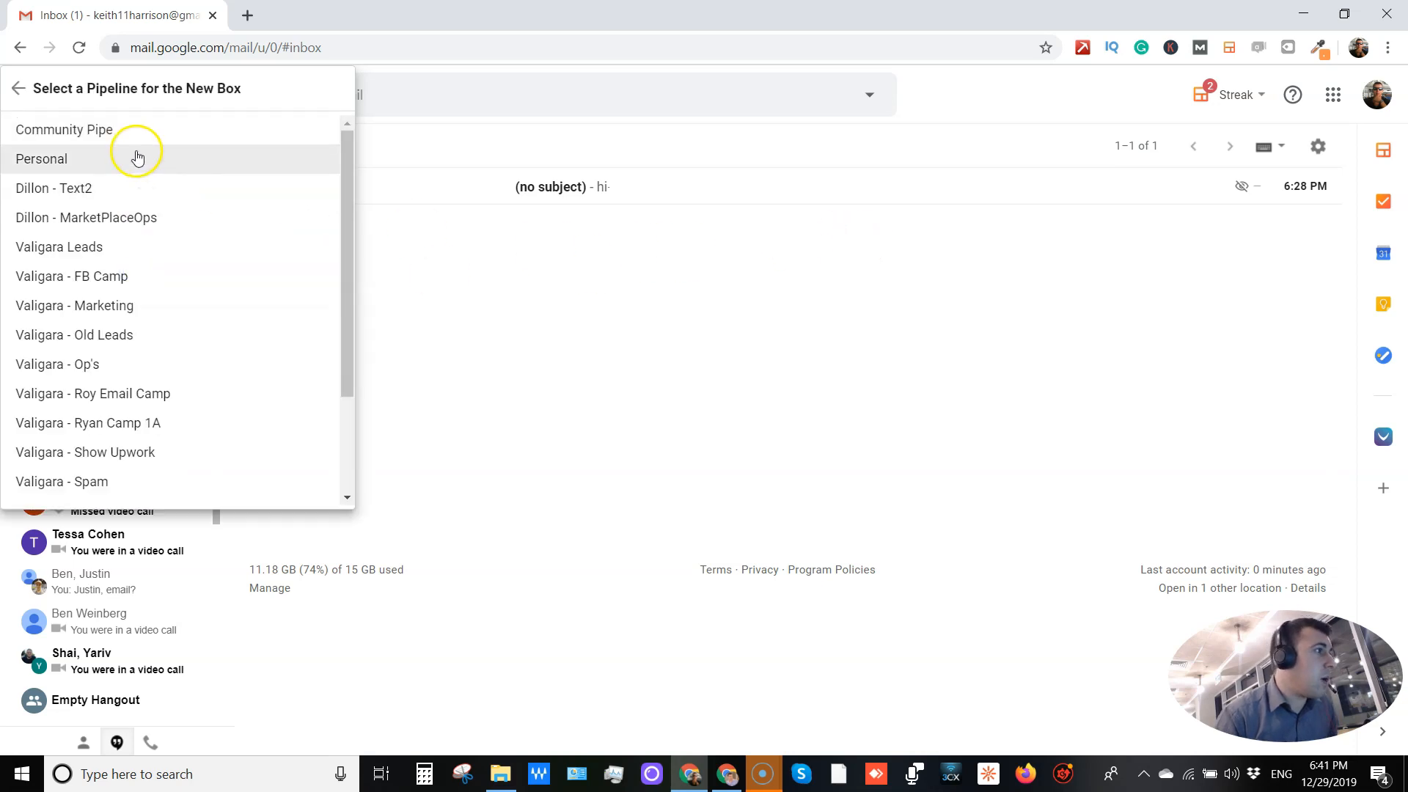
pyautogui.click(135, 158)
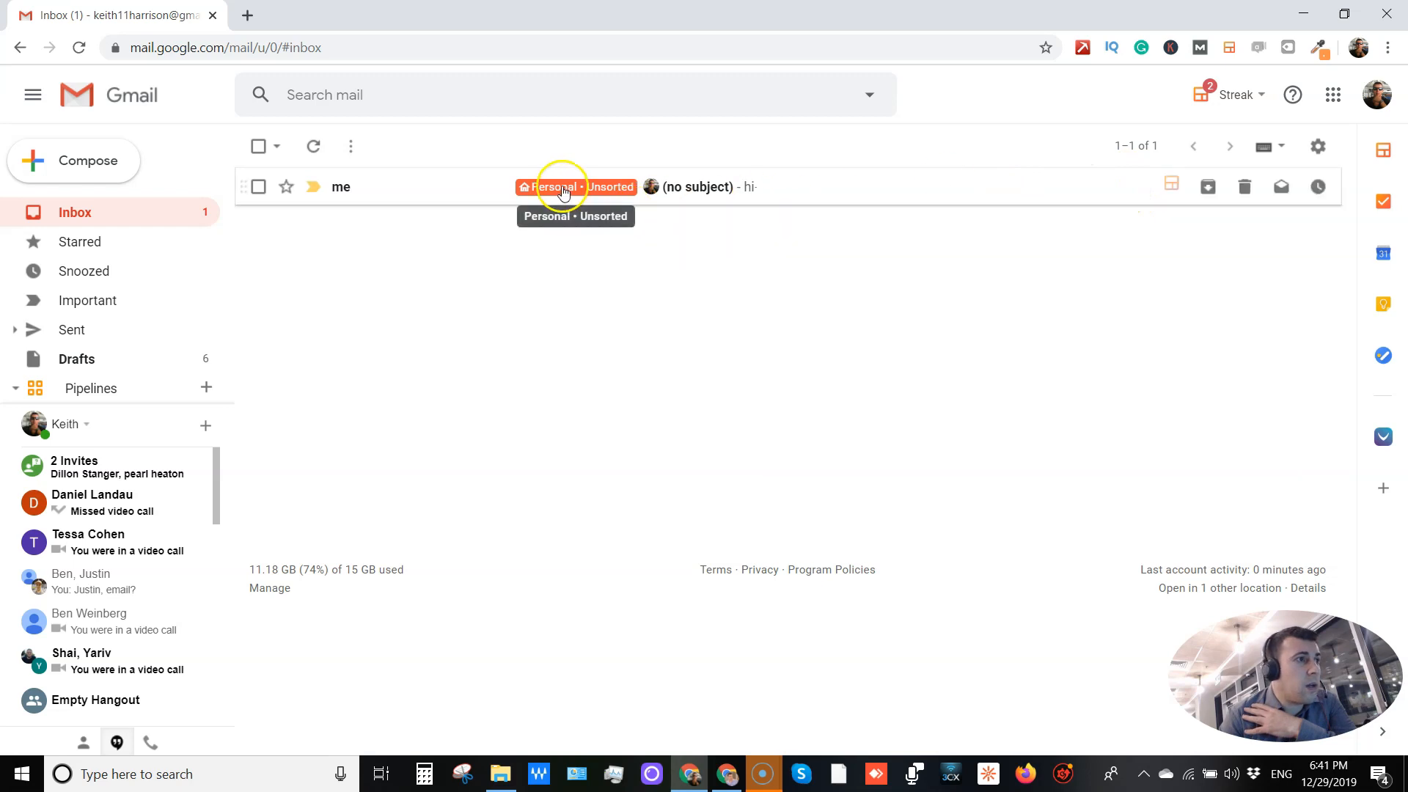
# Open the email together with its new box's details and set the box's stage to Self Dev.
pyautogui.click(587, 202)
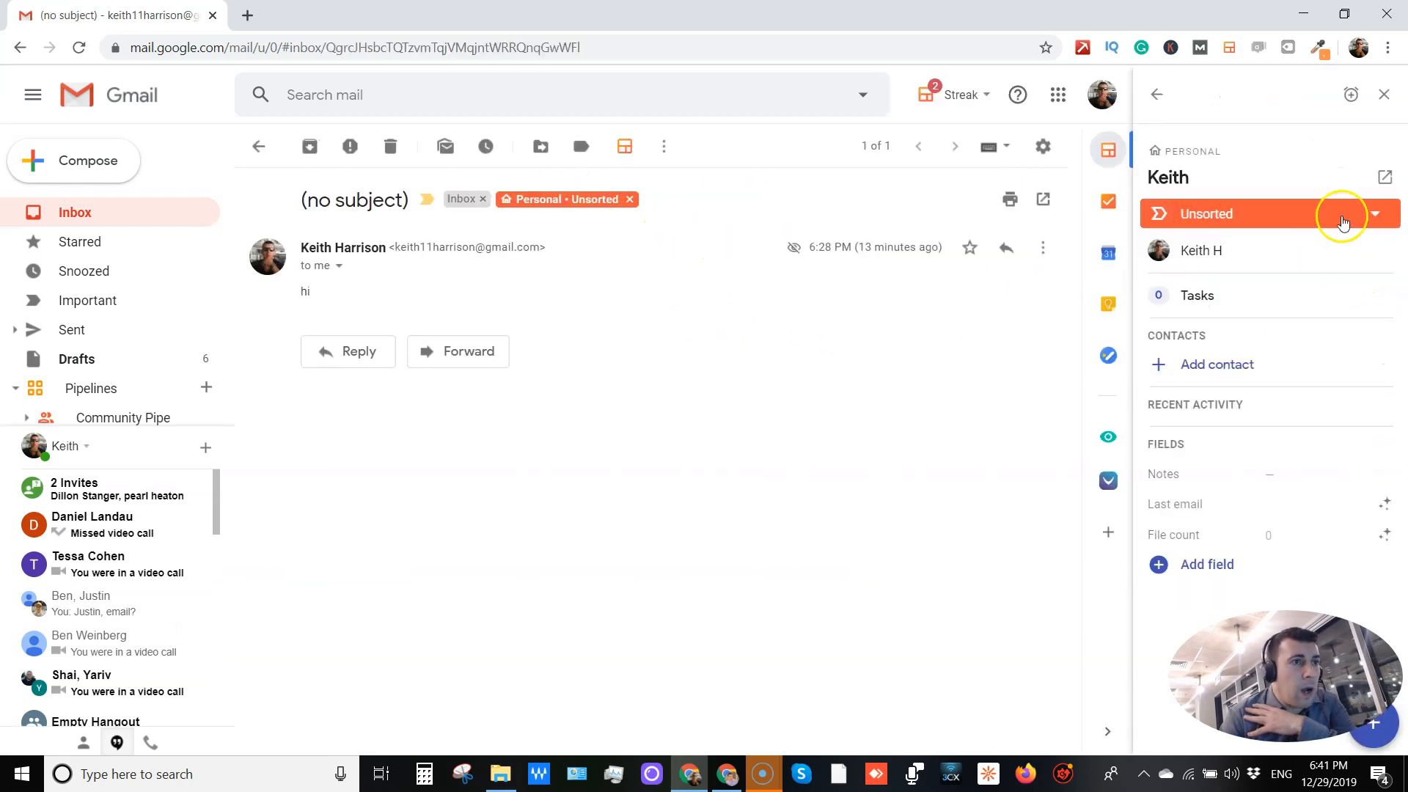
pyautogui.click(1315, 215)
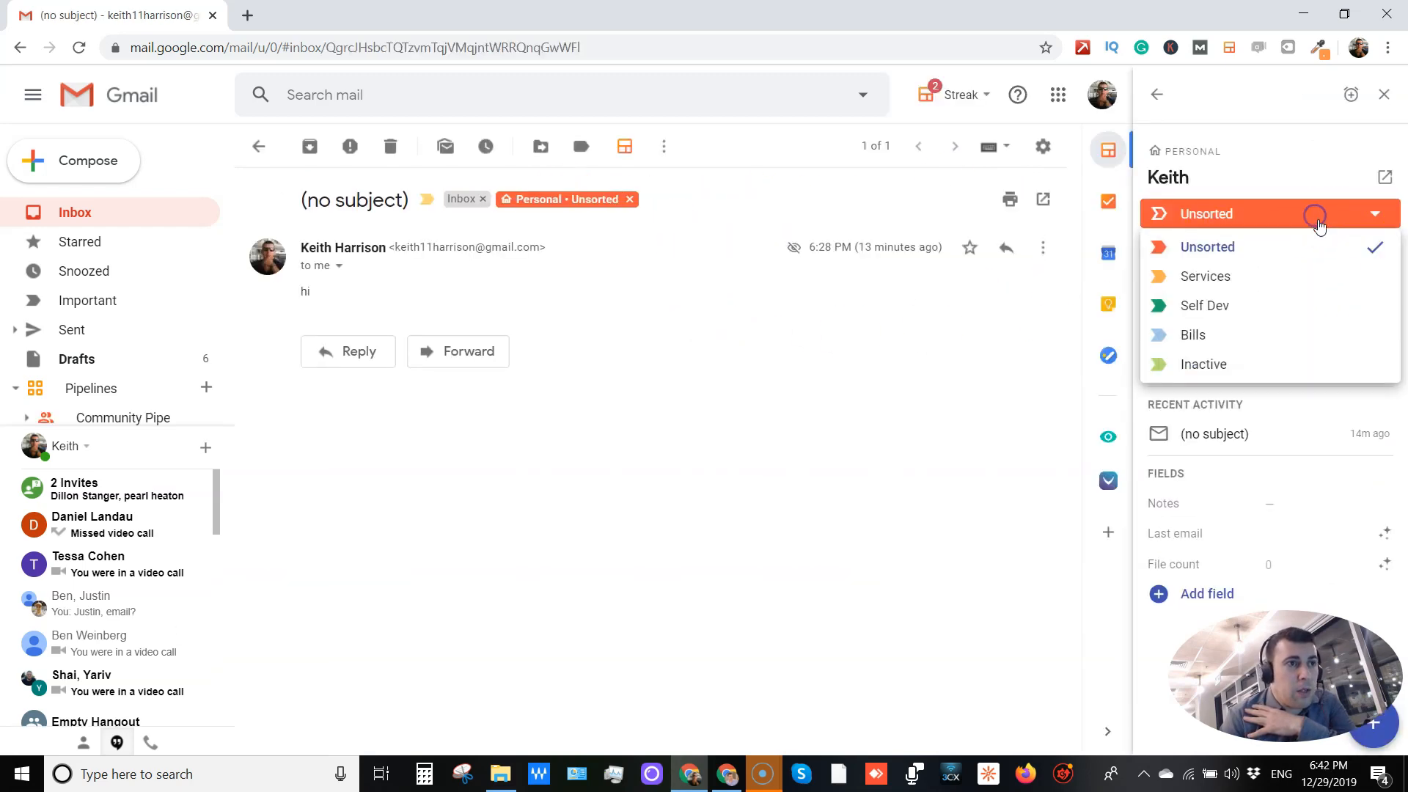
pyautogui.click(1274, 303)
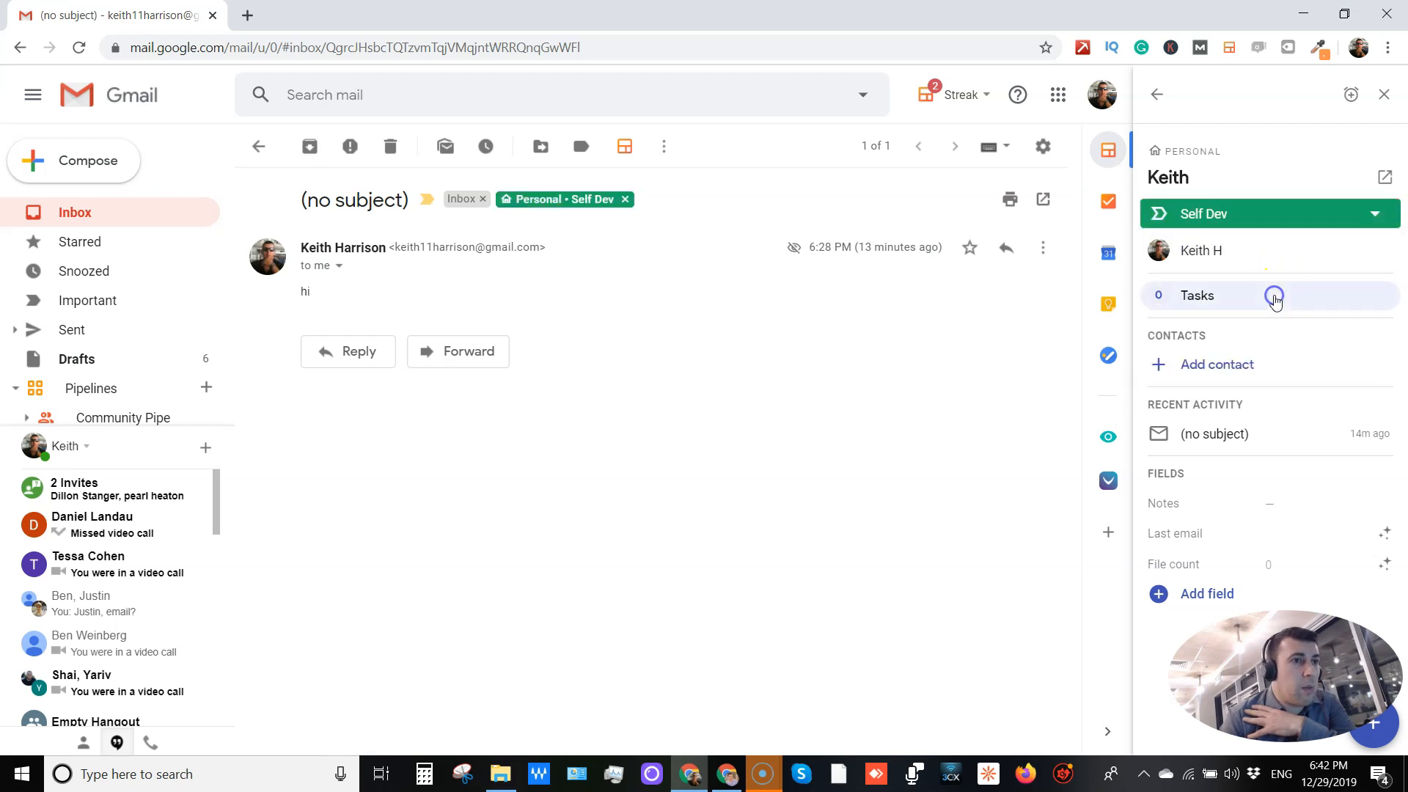
# Examine the box's contact, custom field and stage options beside the email, checking the thread's box overview as well.
pyautogui.click(1226, 366)
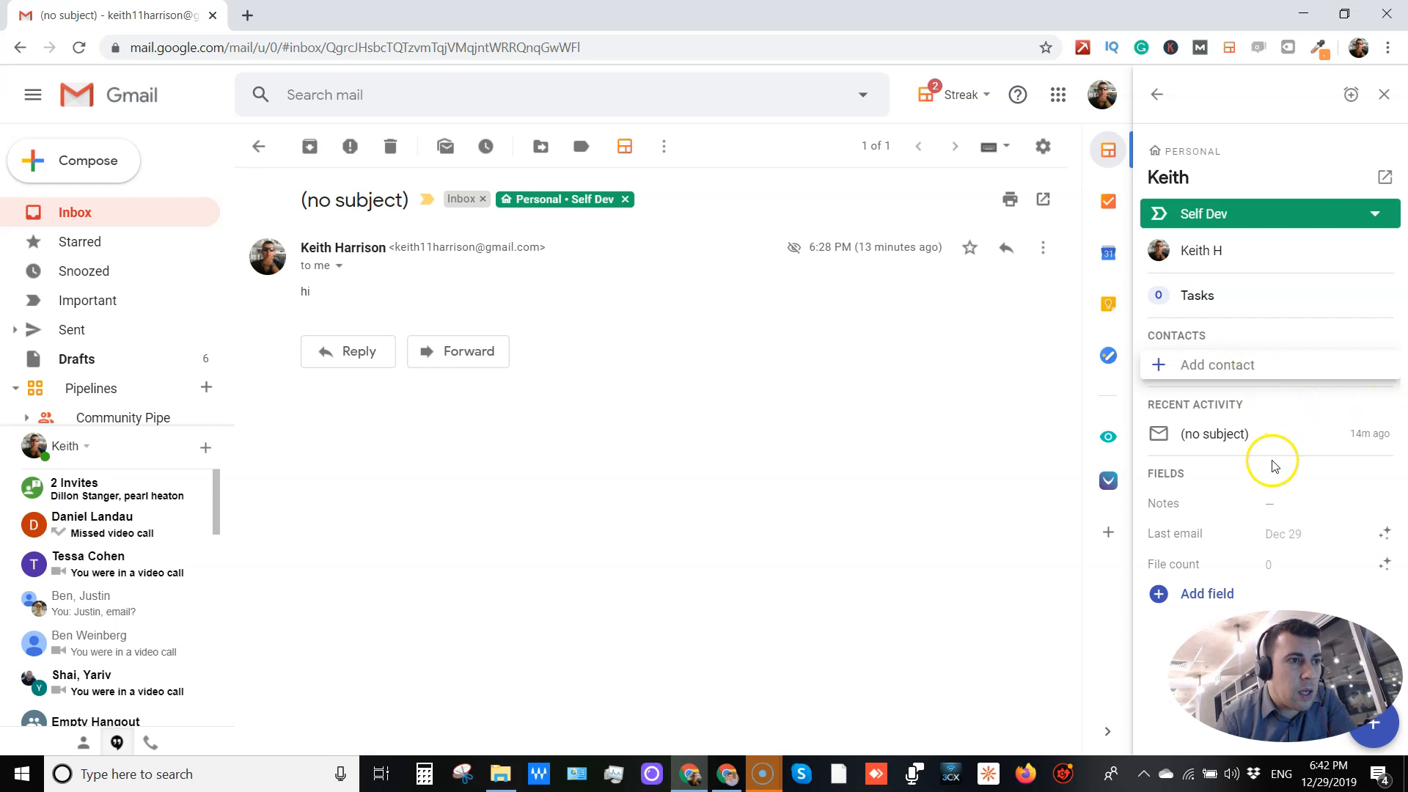
pyautogui.click(1163, 592)
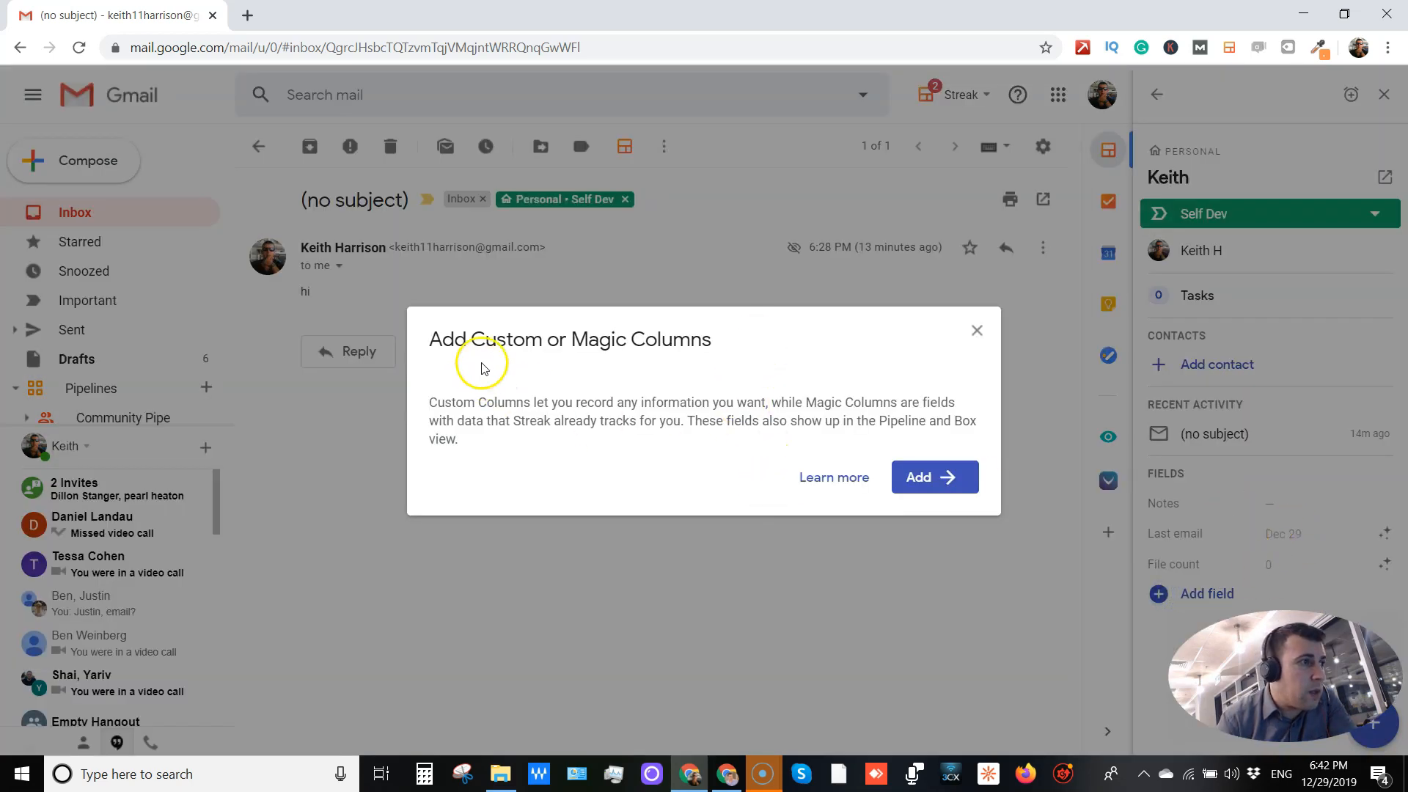
pyautogui.click(977, 330)
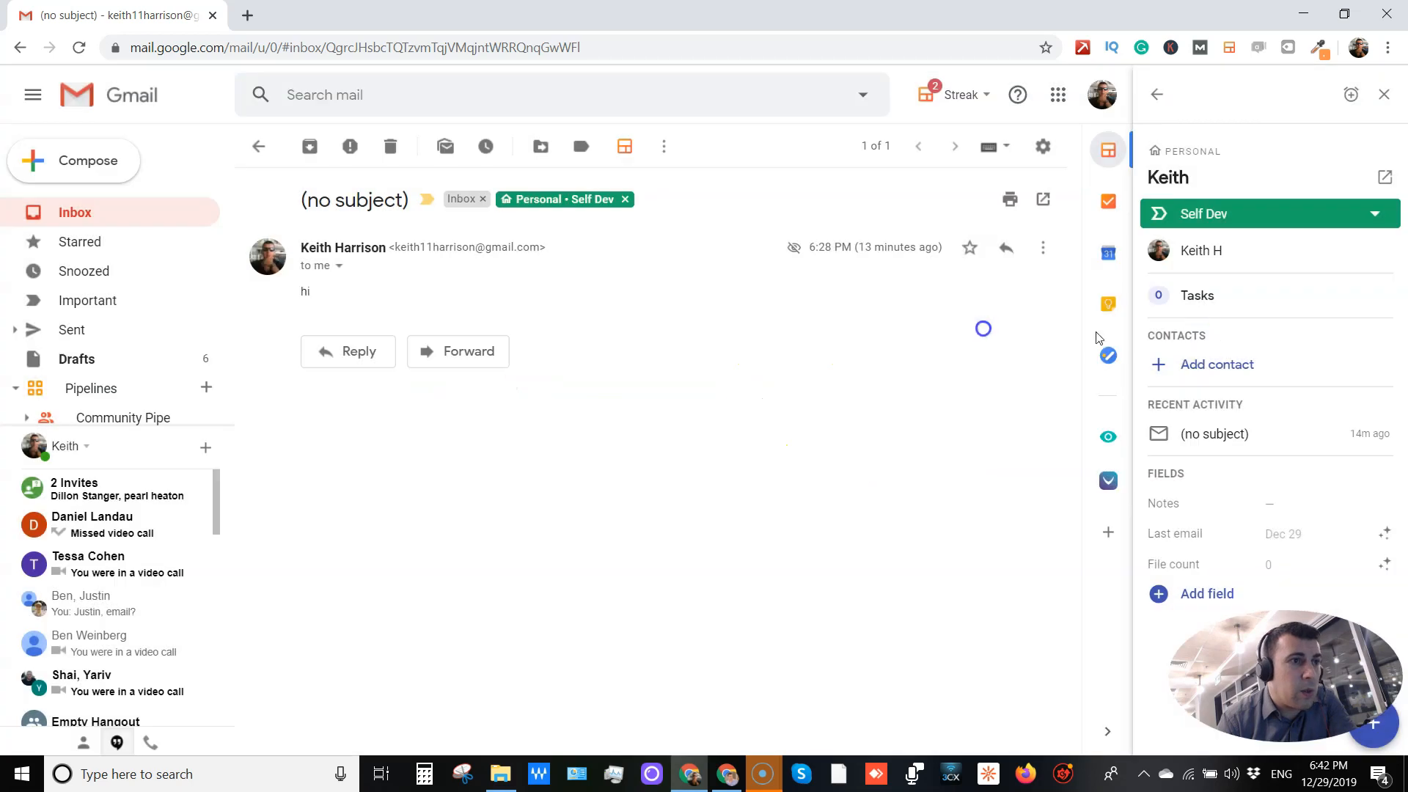
pyautogui.click(1366, 218)
pyautogui.click(1368, 220)
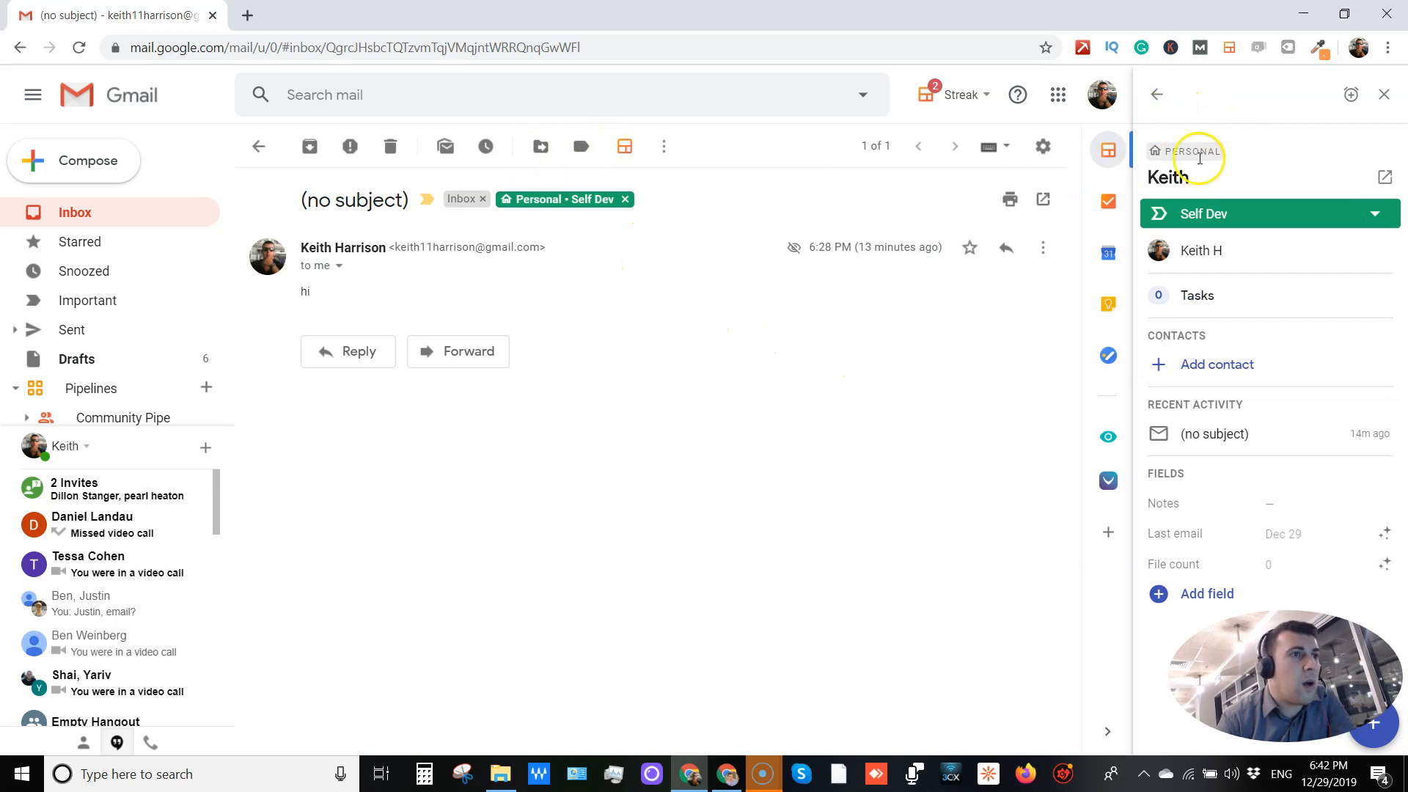
pyautogui.click(1153, 96)
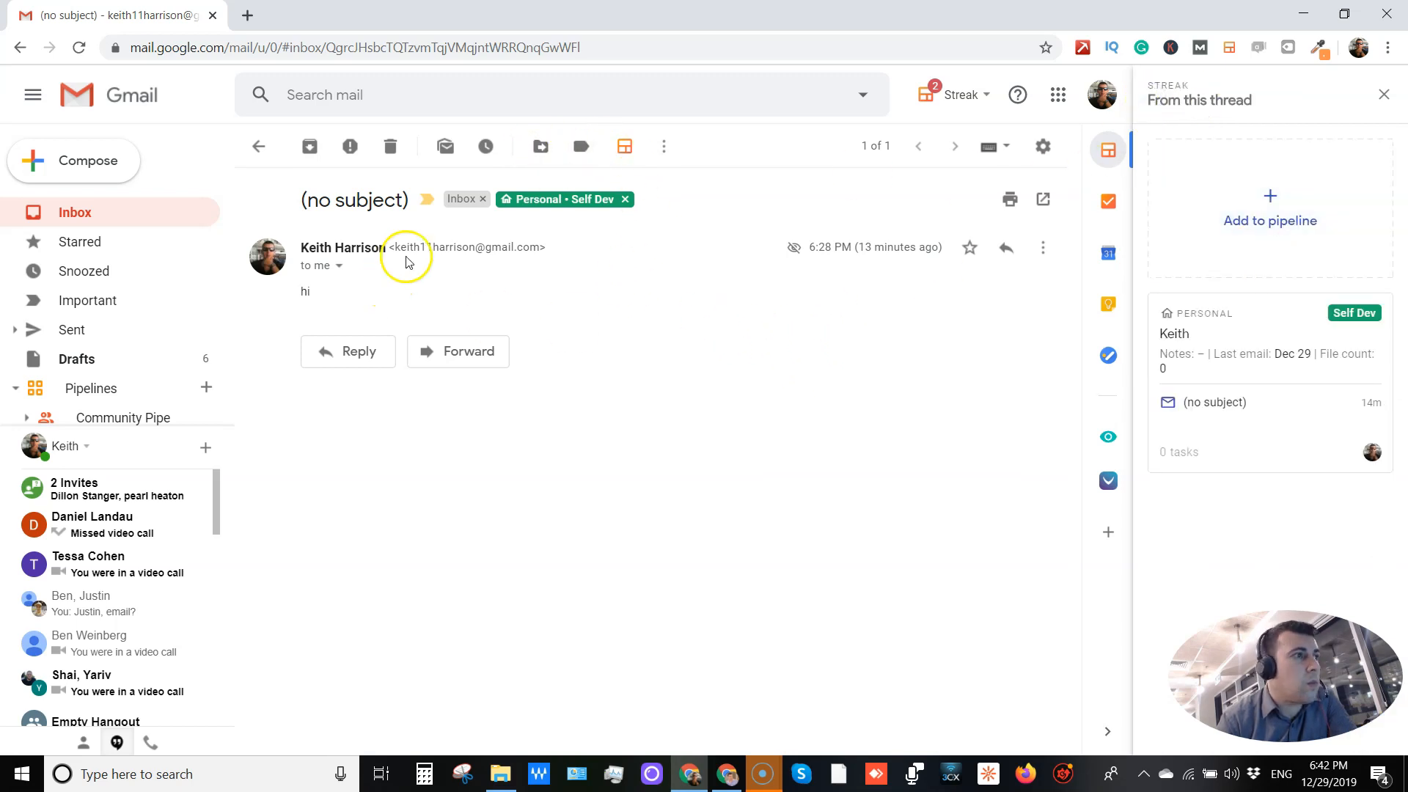
pyautogui.click(1334, 334)
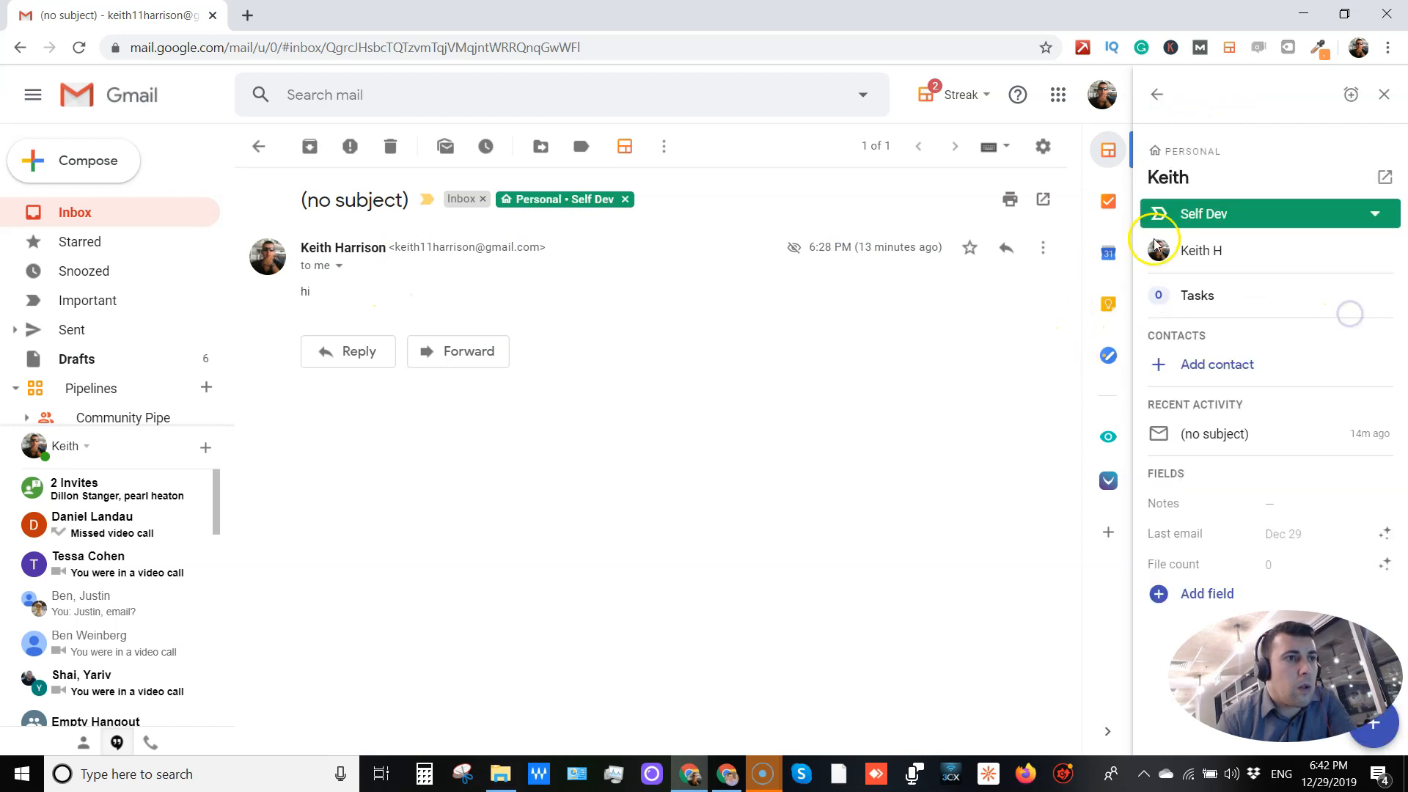
# Open the box's full page, move the box to the Community Pipe pipeline and set its stage to Sellers.
pyautogui.click(1374, 182)
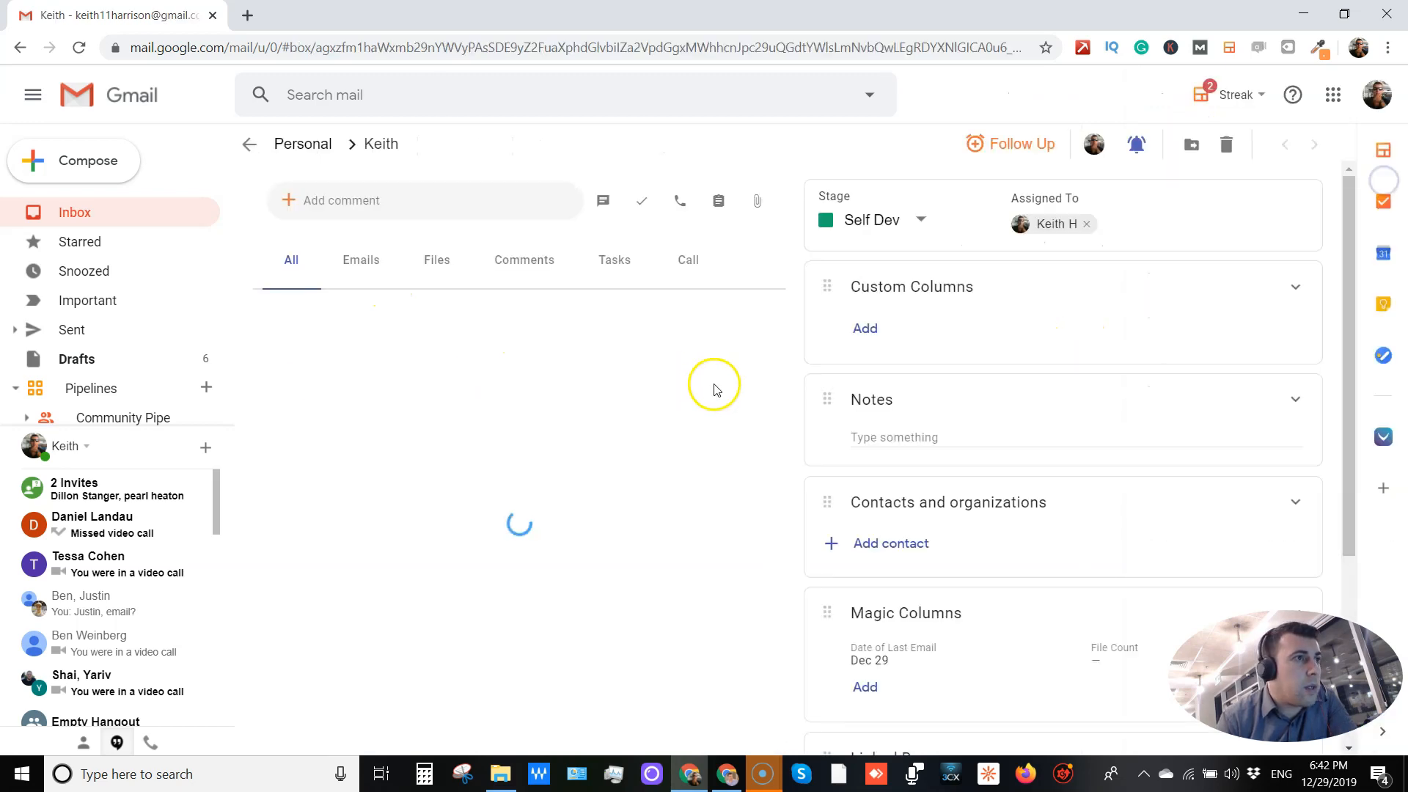
pyautogui.click(1201, 152)
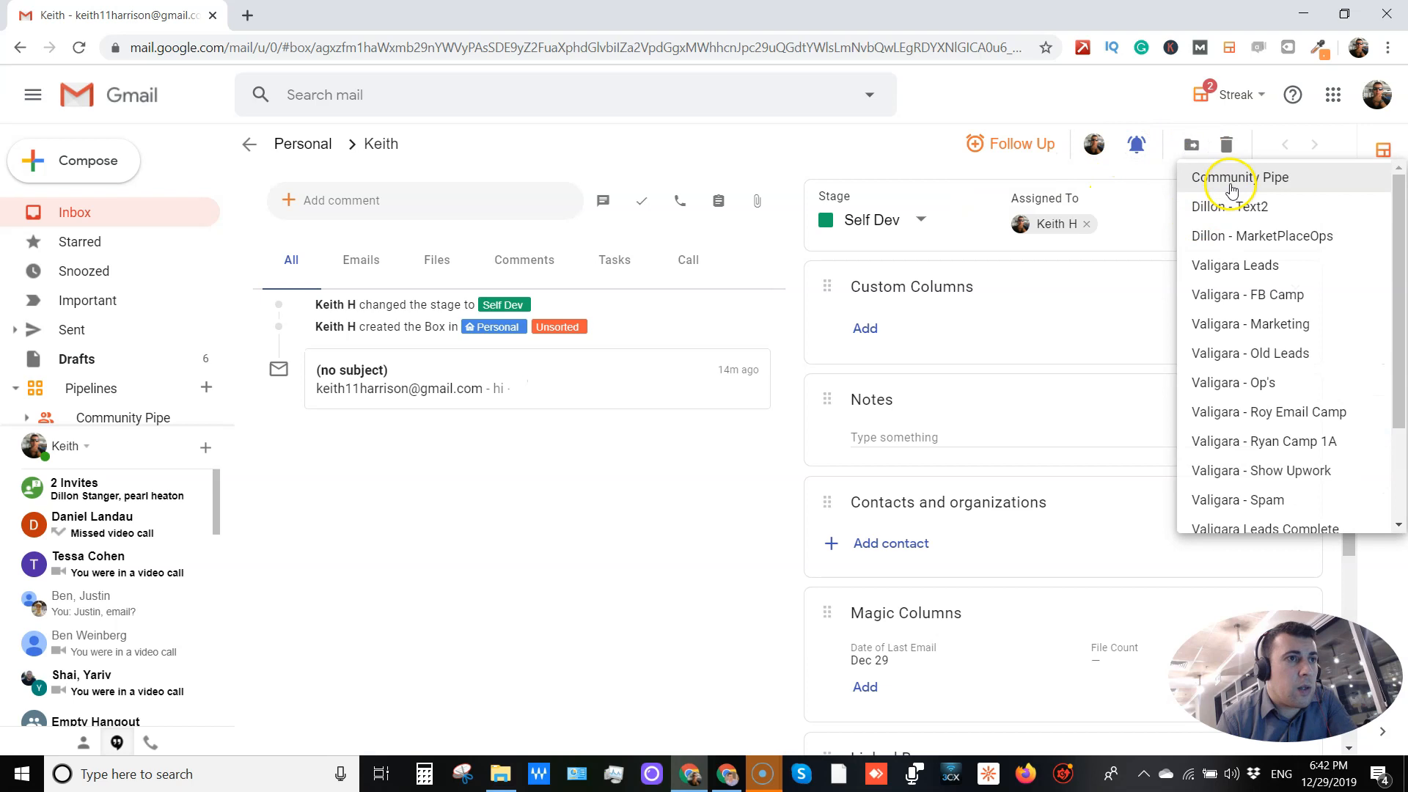
pyautogui.click(1234, 176)
pyautogui.click(949, 488)
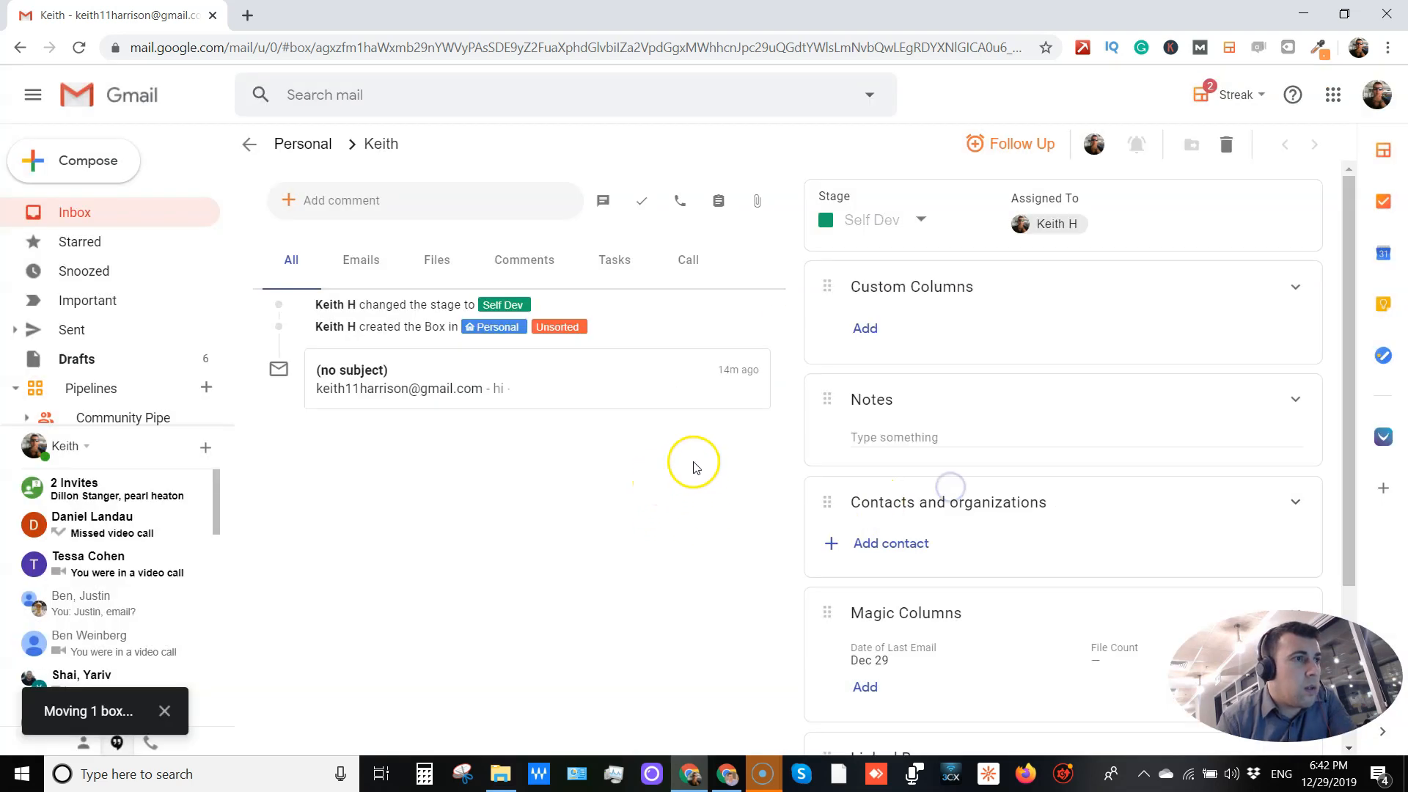
pyautogui.scroll(-4, 1027, 293)
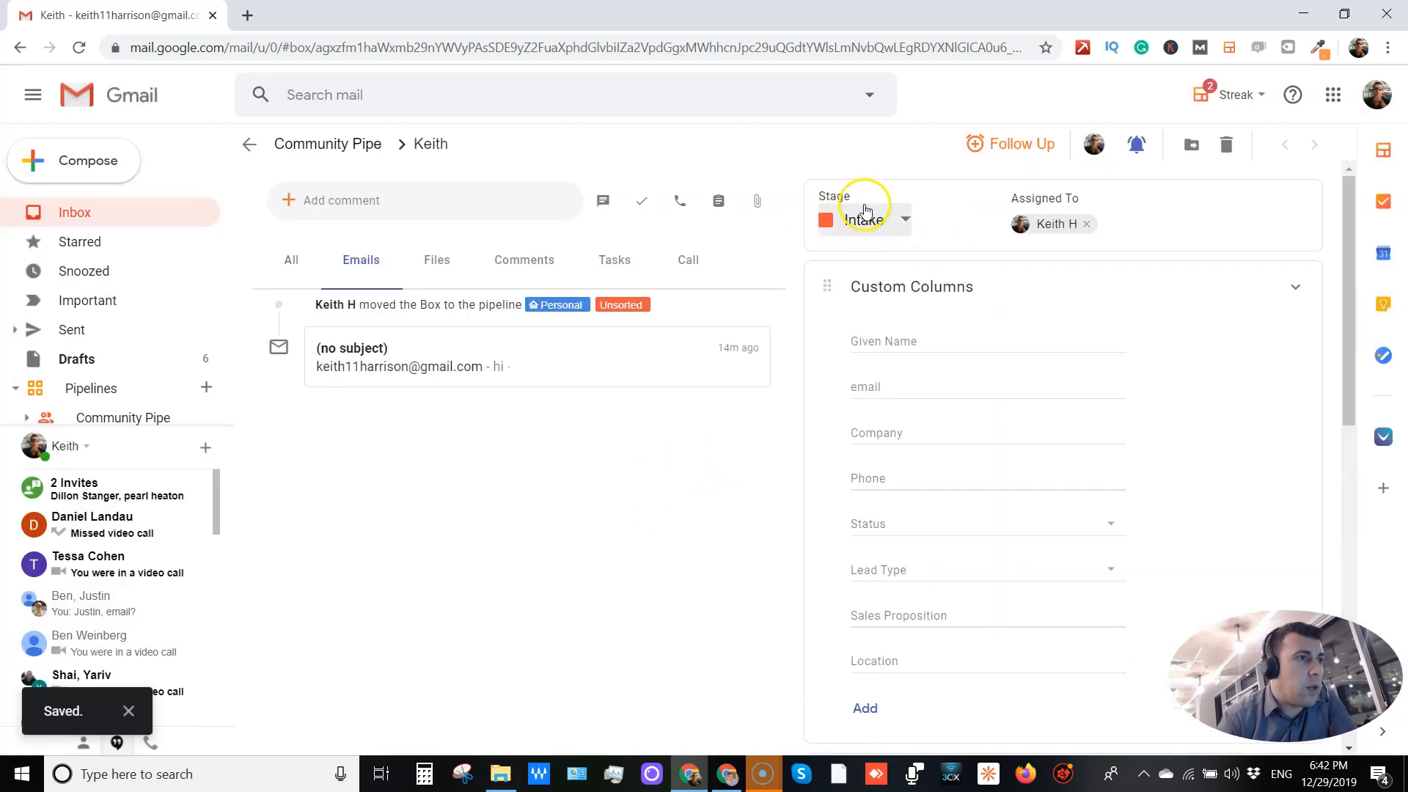
pyautogui.click(902, 219)
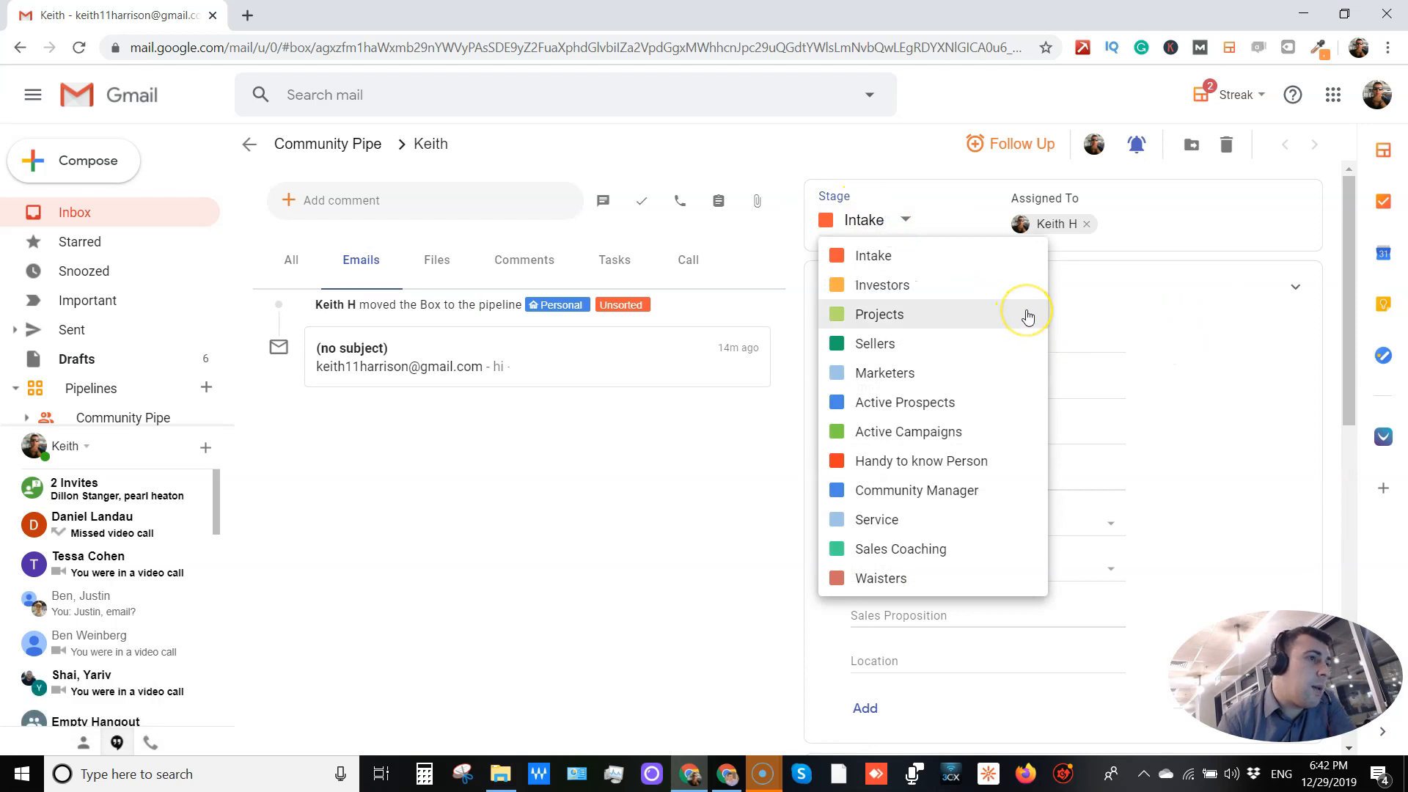
pyautogui.click(969, 346)
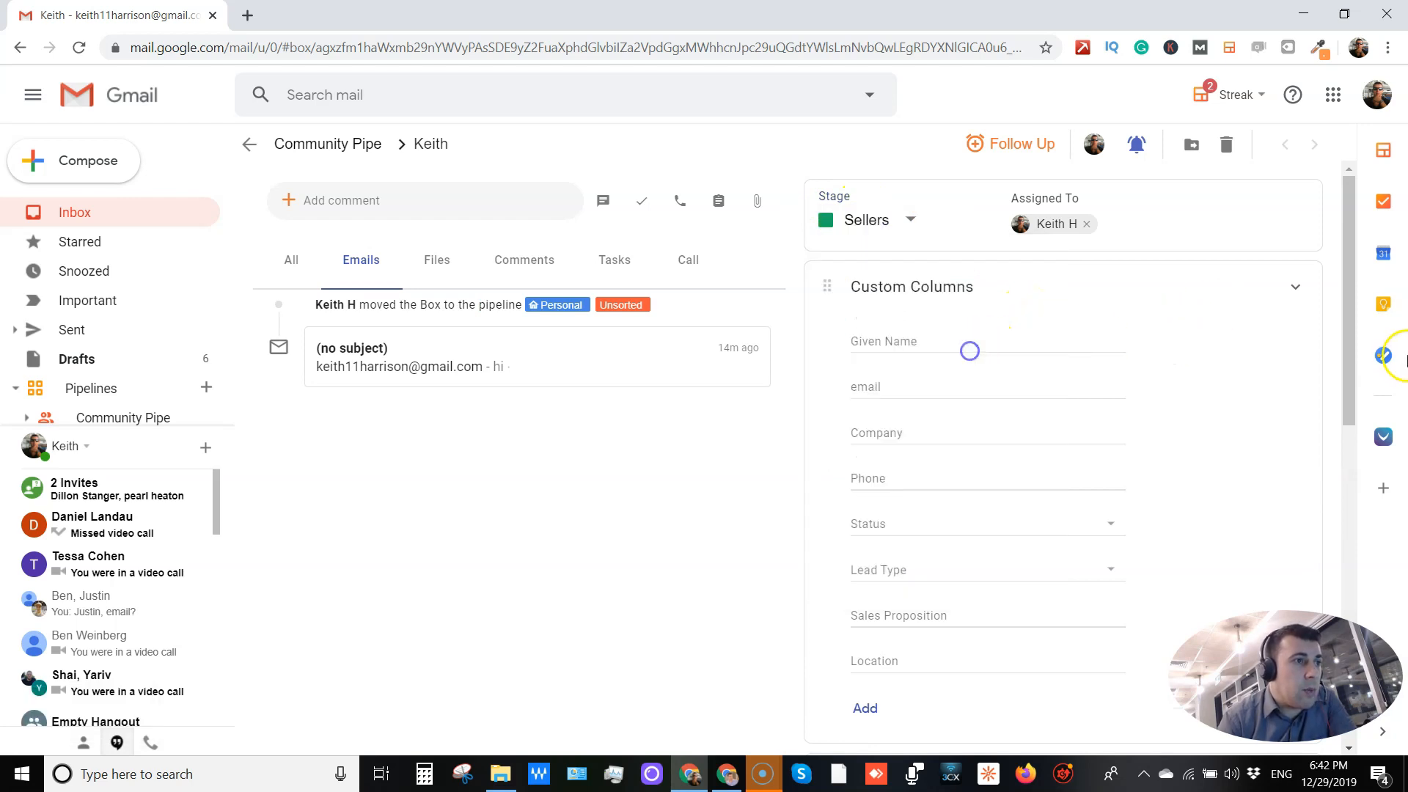
# Set the box's Status column to Active and its Lead Type to Startup'ist.
pyautogui.scroll(-2, 1138, 382)
pyautogui.scroll(-1, 1100, 393)
pyautogui.scroll(1, 1075, 426)
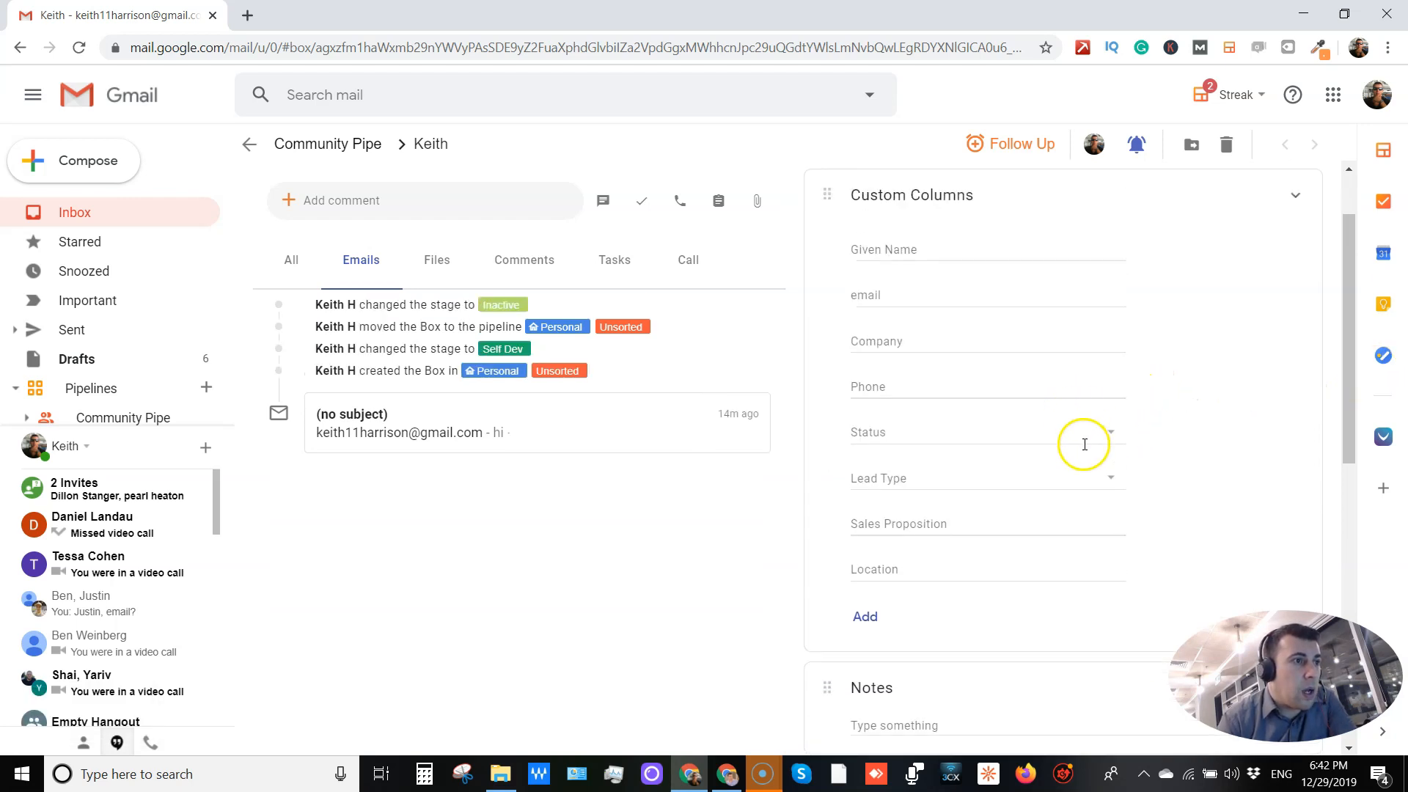
pyautogui.click(1116, 438)
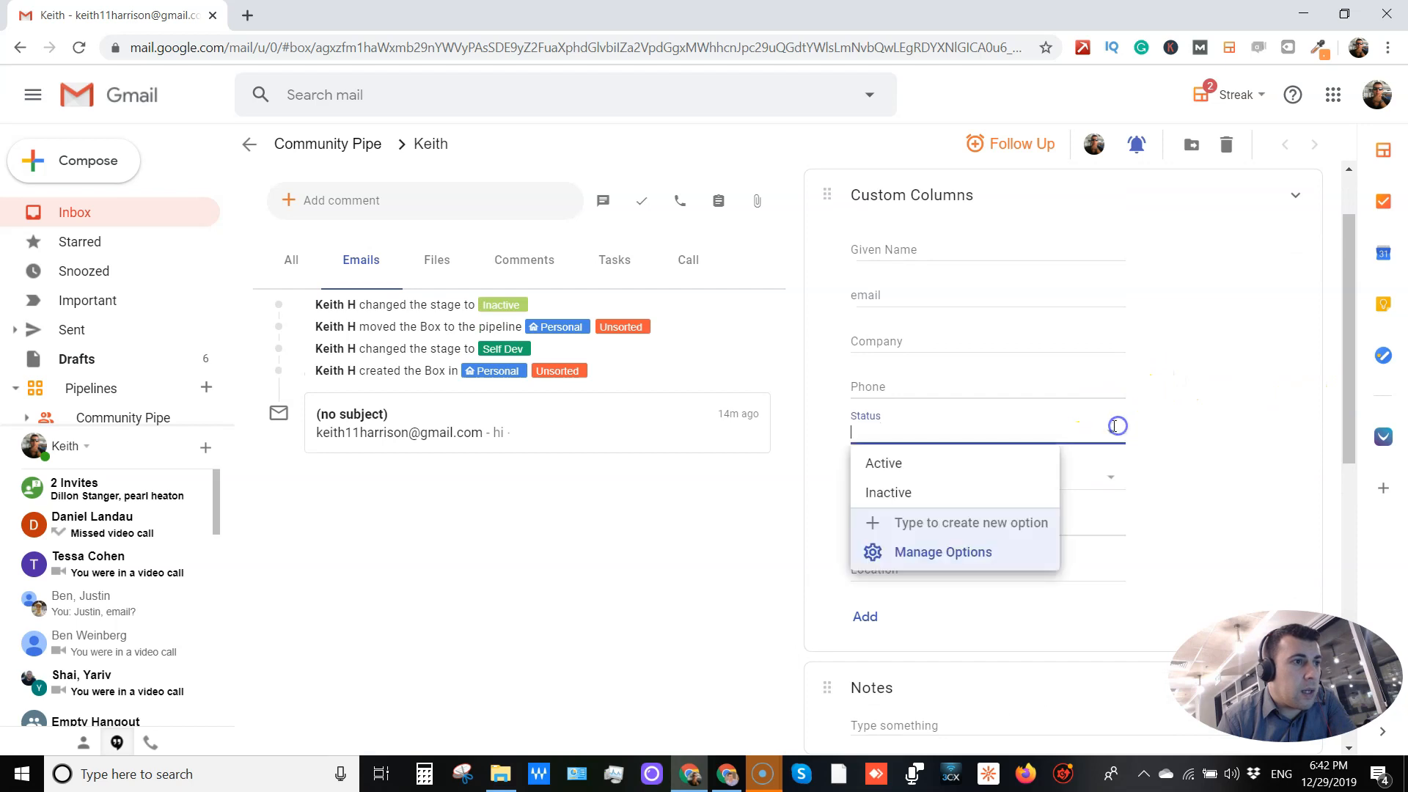
pyautogui.click(1007, 463)
pyautogui.click(1062, 476)
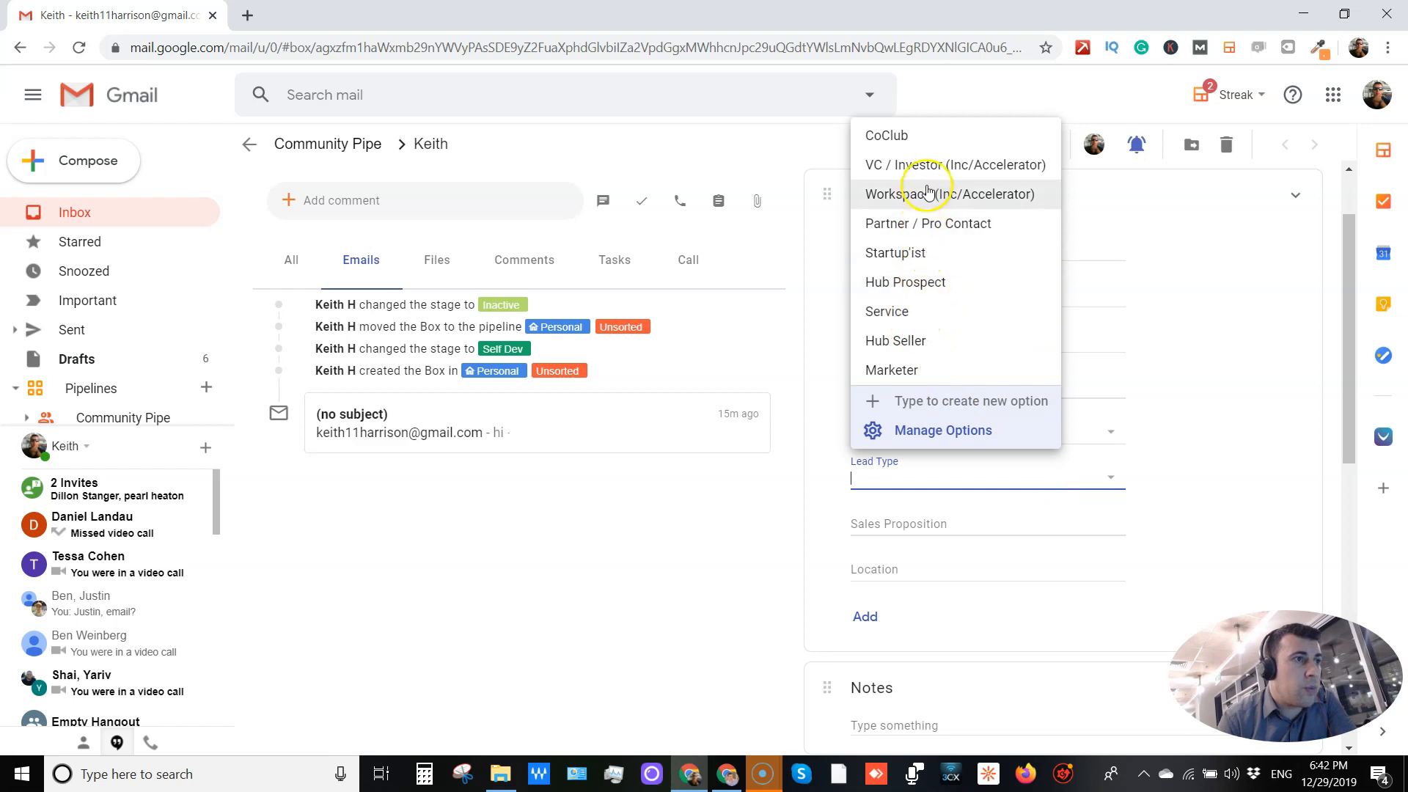
pyautogui.click(945, 263)
# Look over the box's notes, contacts and magic columns, and delete the box permanently.
pyautogui.scroll(-9, 943, 450)
pyautogui.scroll(5, 908, 535)
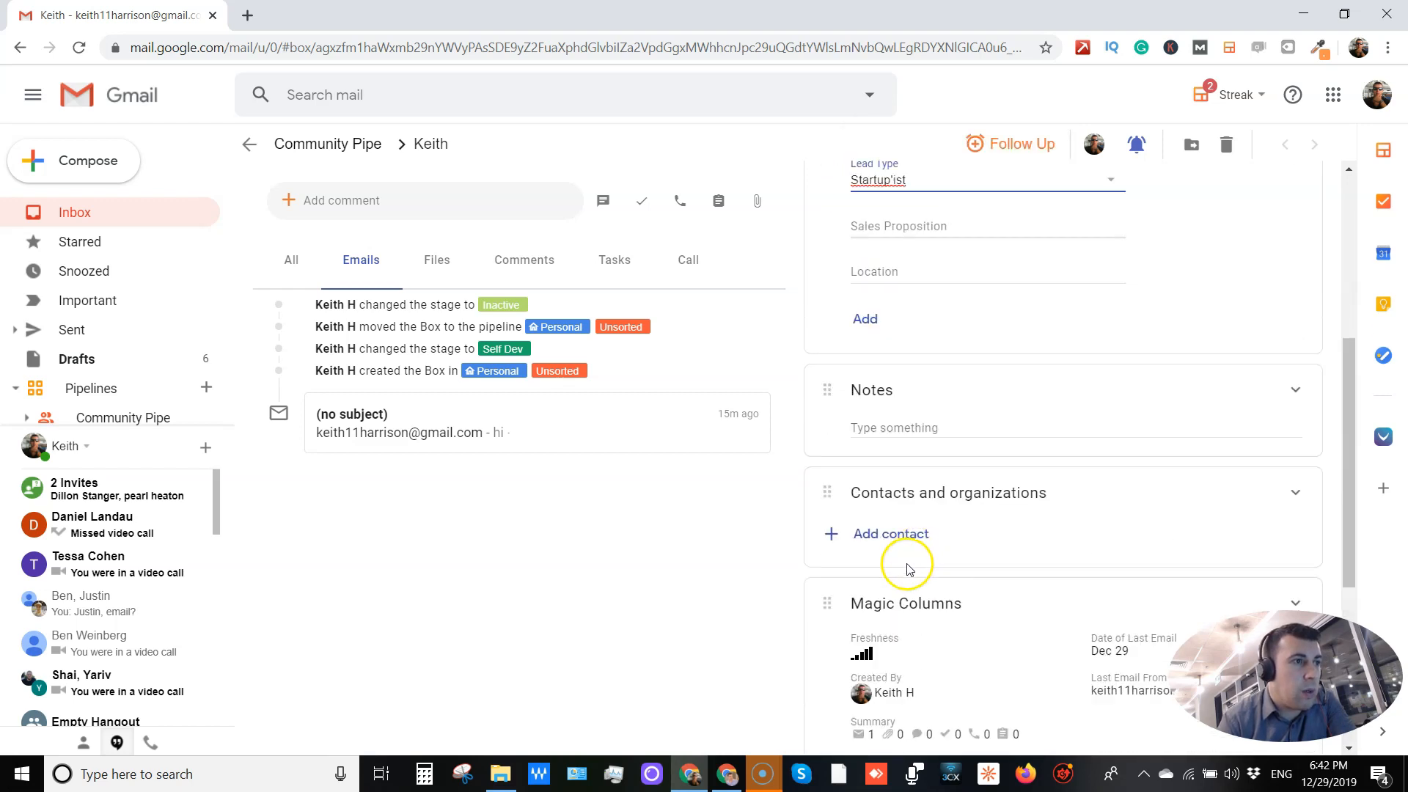
pyautogui.scroll(-3, 983, 504)
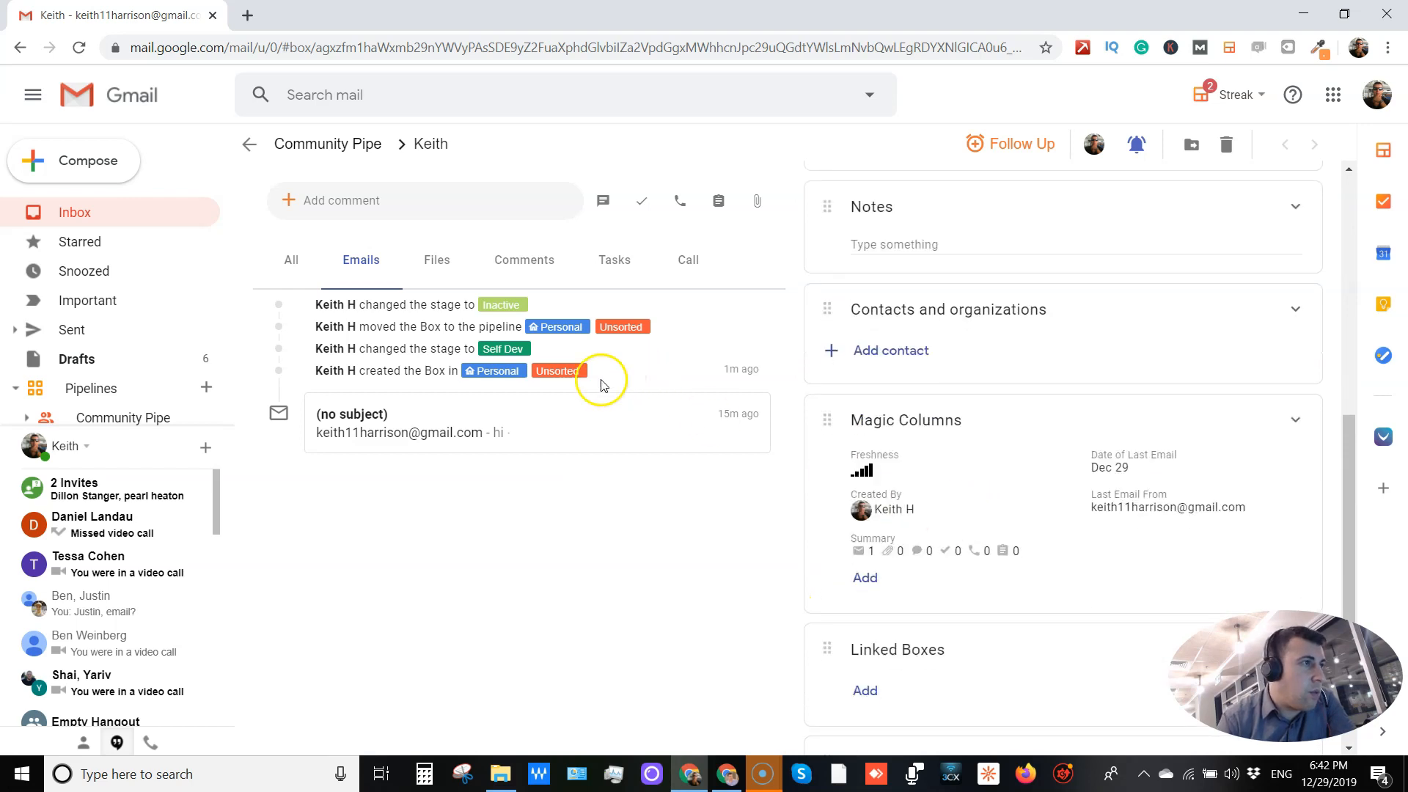
pyautogui.click(1227, 144)
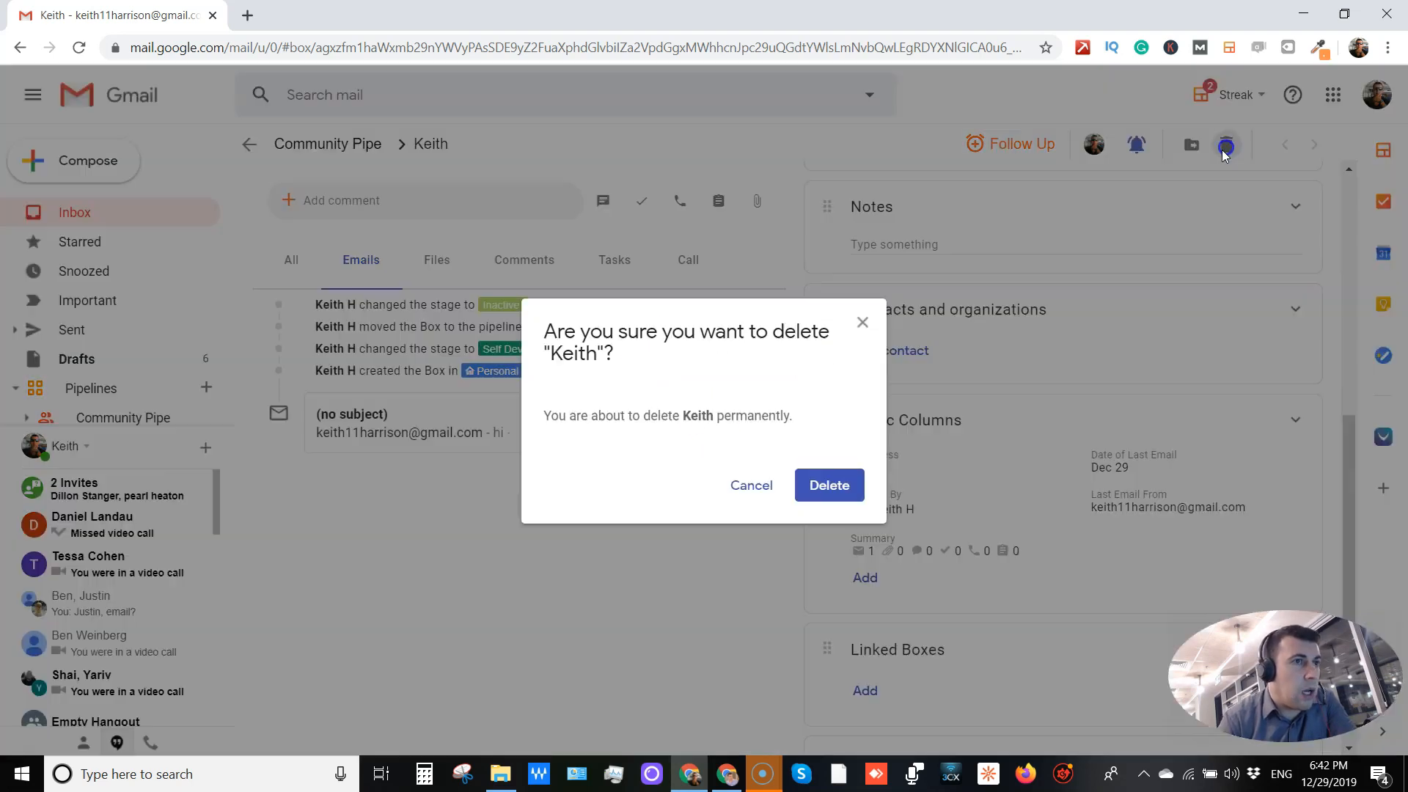
pyautogui.click(830, 487)
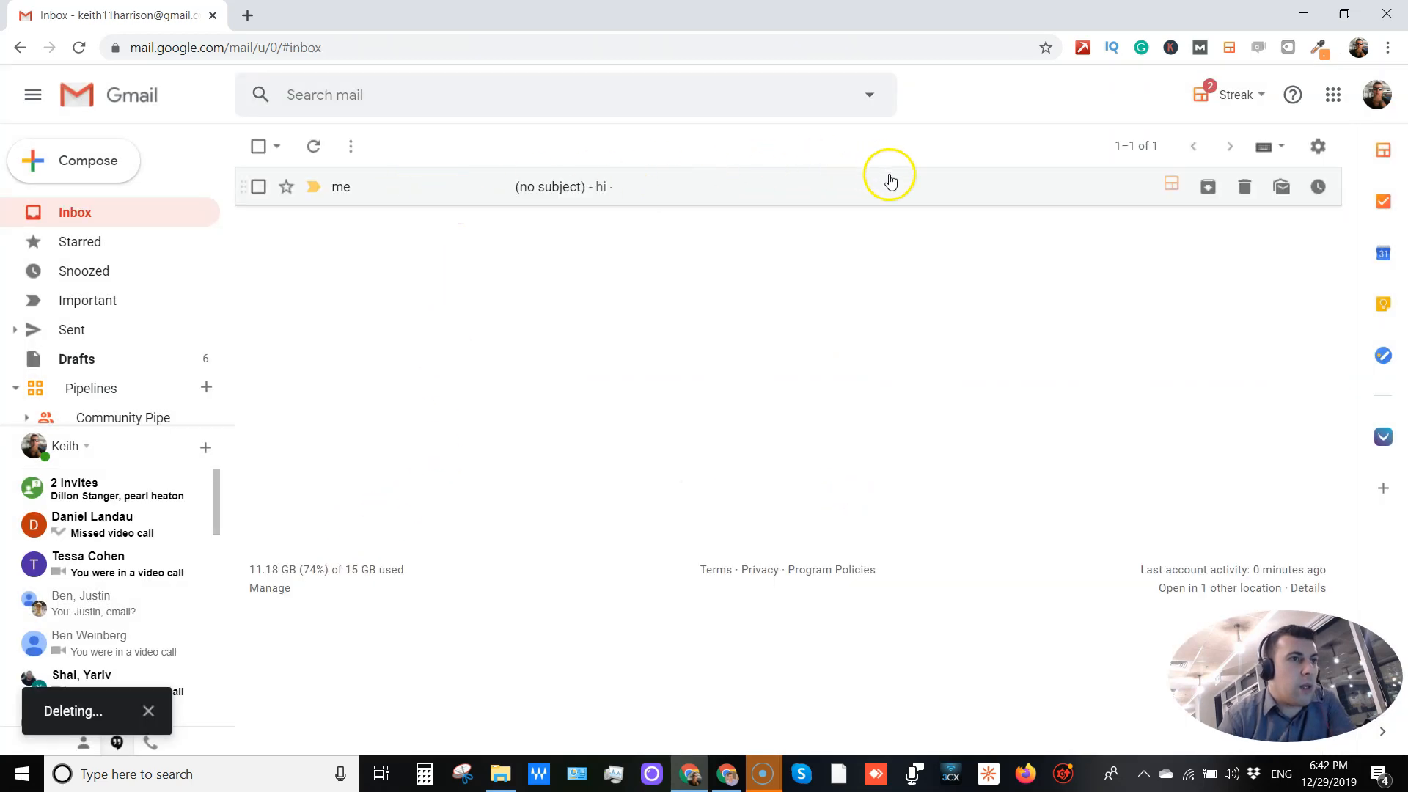
# Remove the (no subject) email from its boxes and move it out of the inbox to the "✓" label.
pyautogui.click(1171, 188)
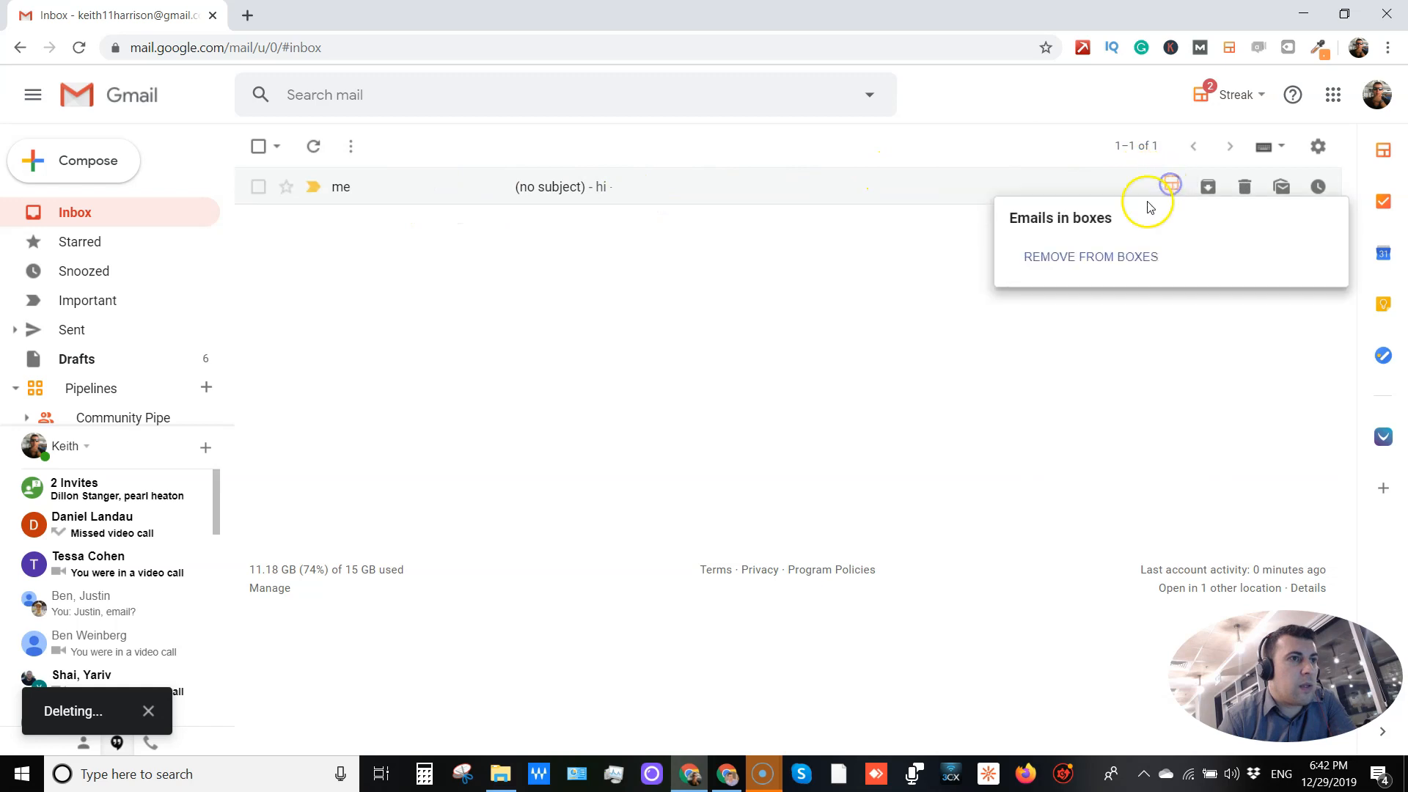
pyautogui.click(1112, 263)
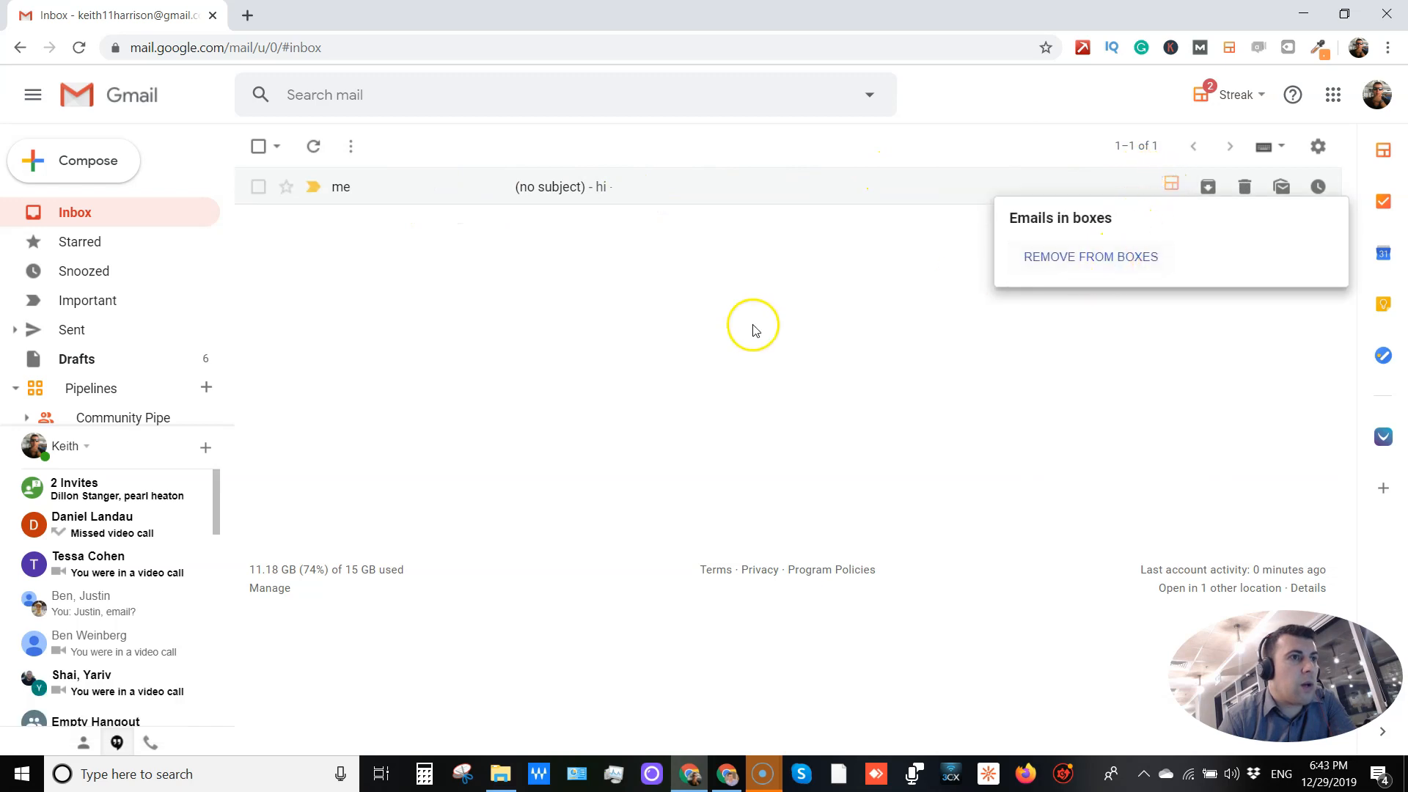
pyautogui.click(259, 186)
pyautogui.click(545, 147)
pyautogui.click(568, 250)
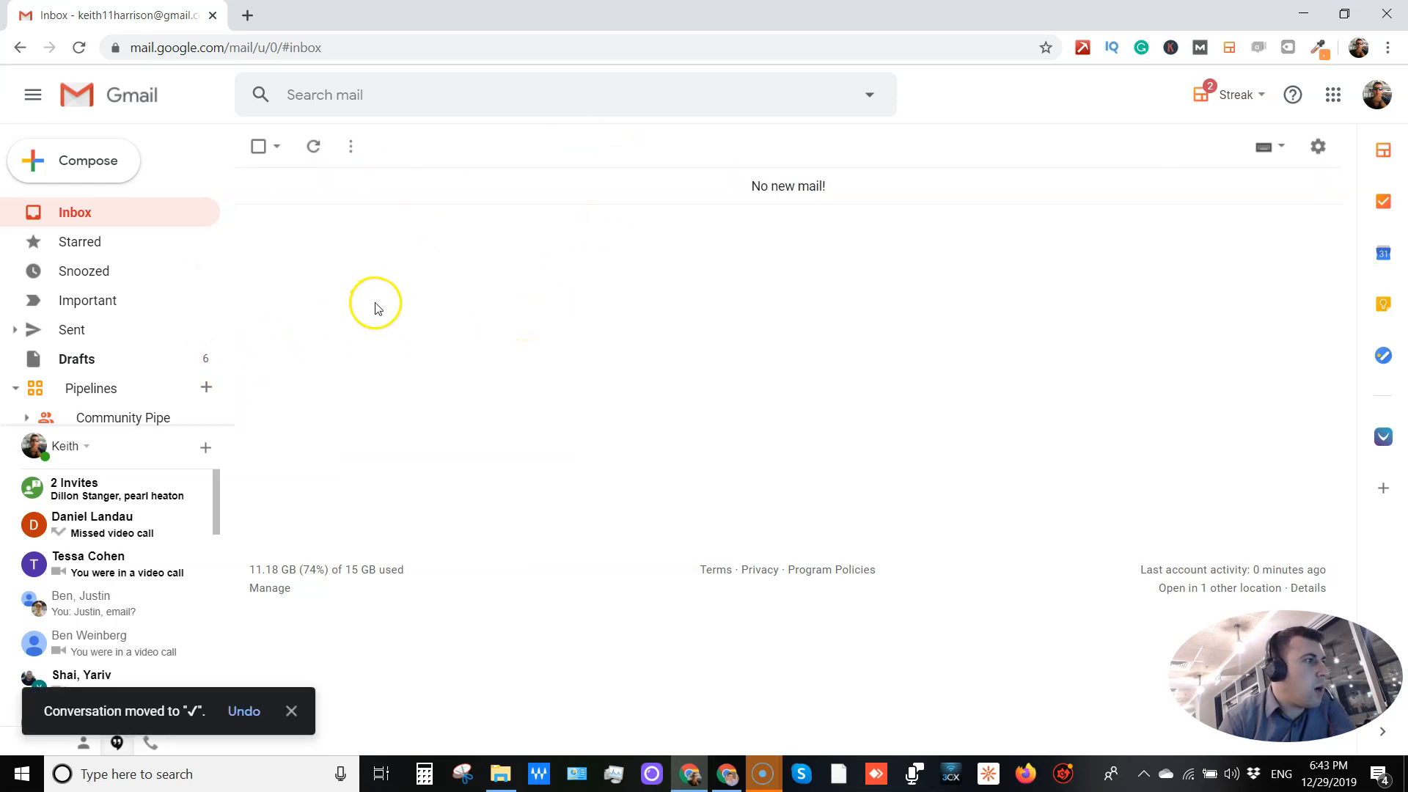
# Browse the full list of pipelines and open the Text2 pipeline.
pyautogui.scroll(-3, 28, 292)
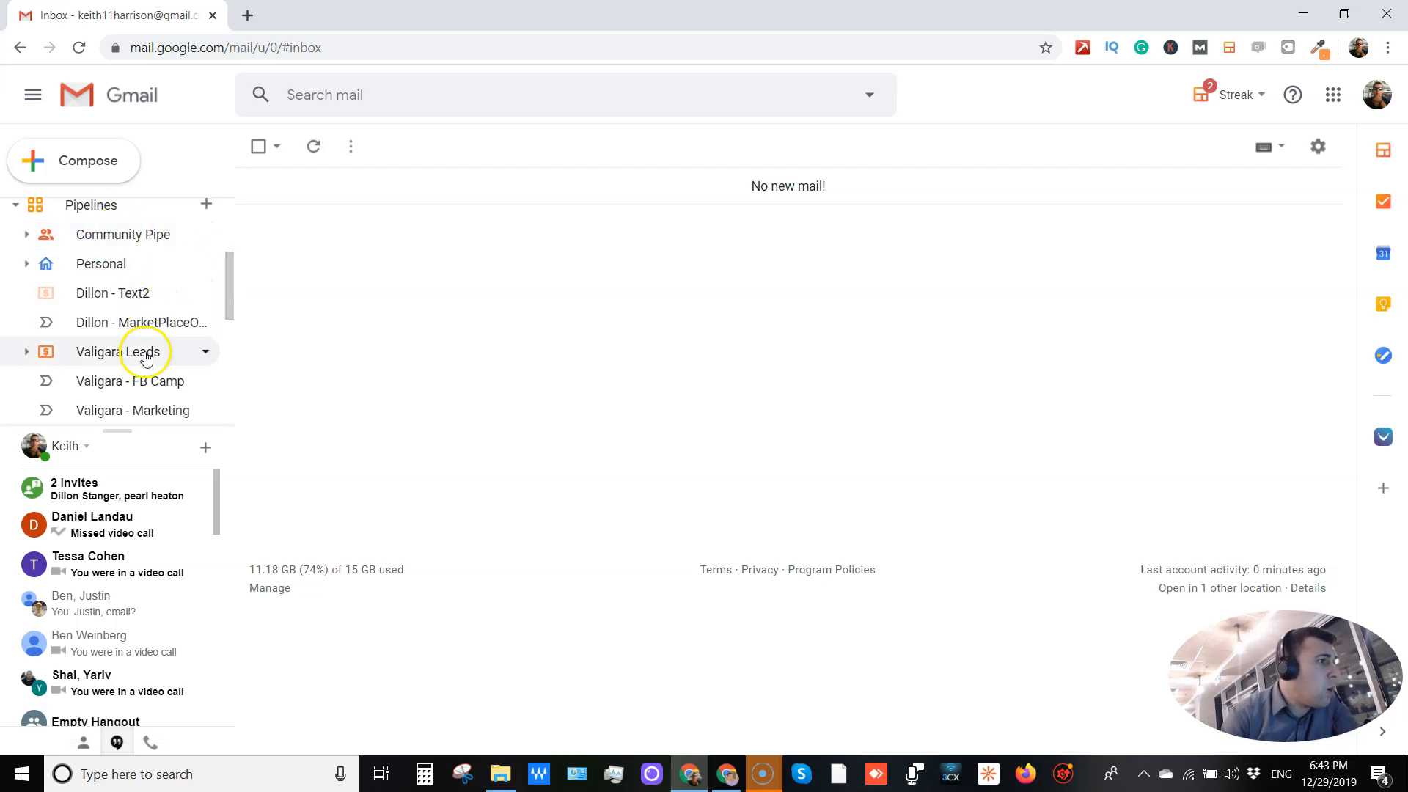
pyautogui.scroll(-3, 144, 356)
pyautogui.scroll(-2, 141, 355)
pyautogui.scroll(2, 142, 358)
pyautogui.scroll(-4, 143, 360)
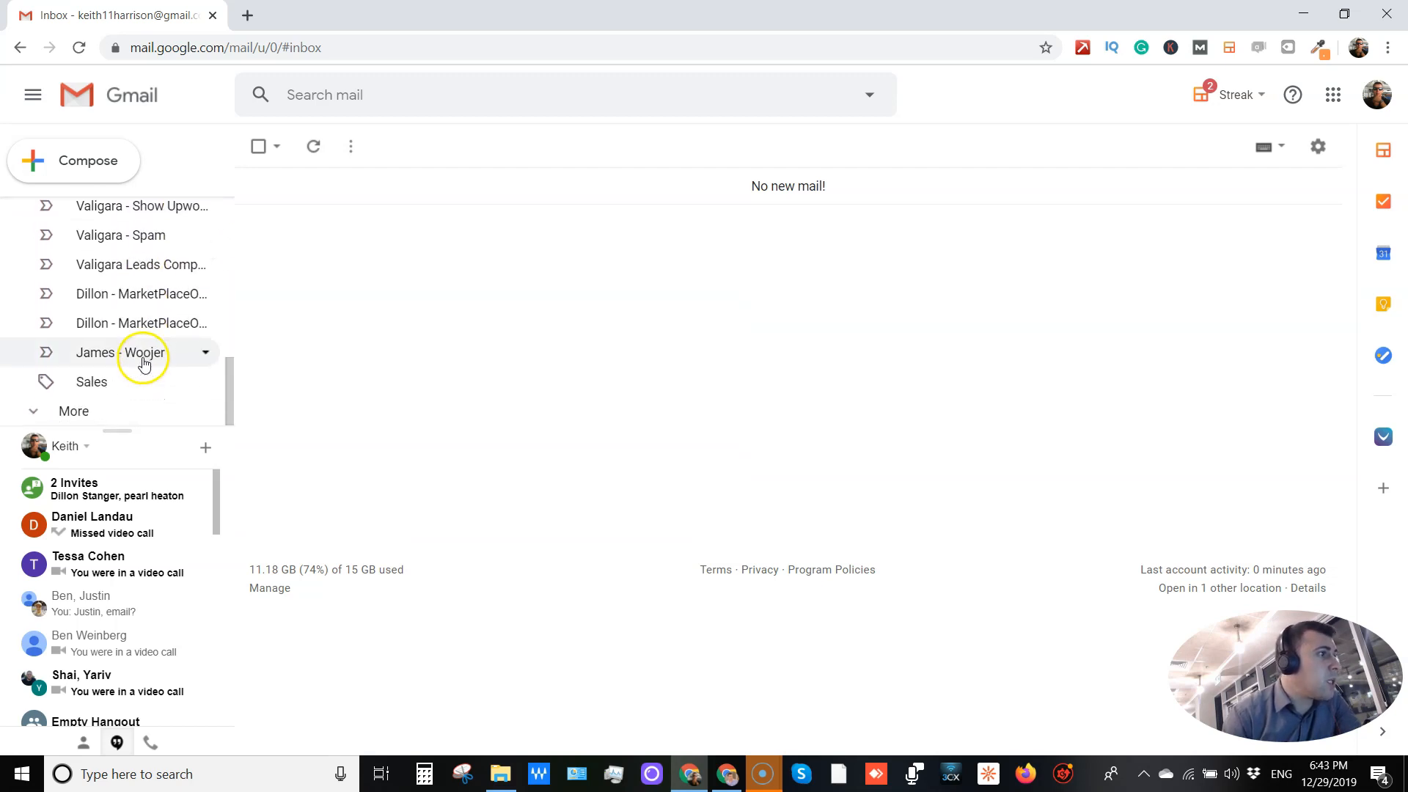
pyautogui.scroll(6, 143, 366)
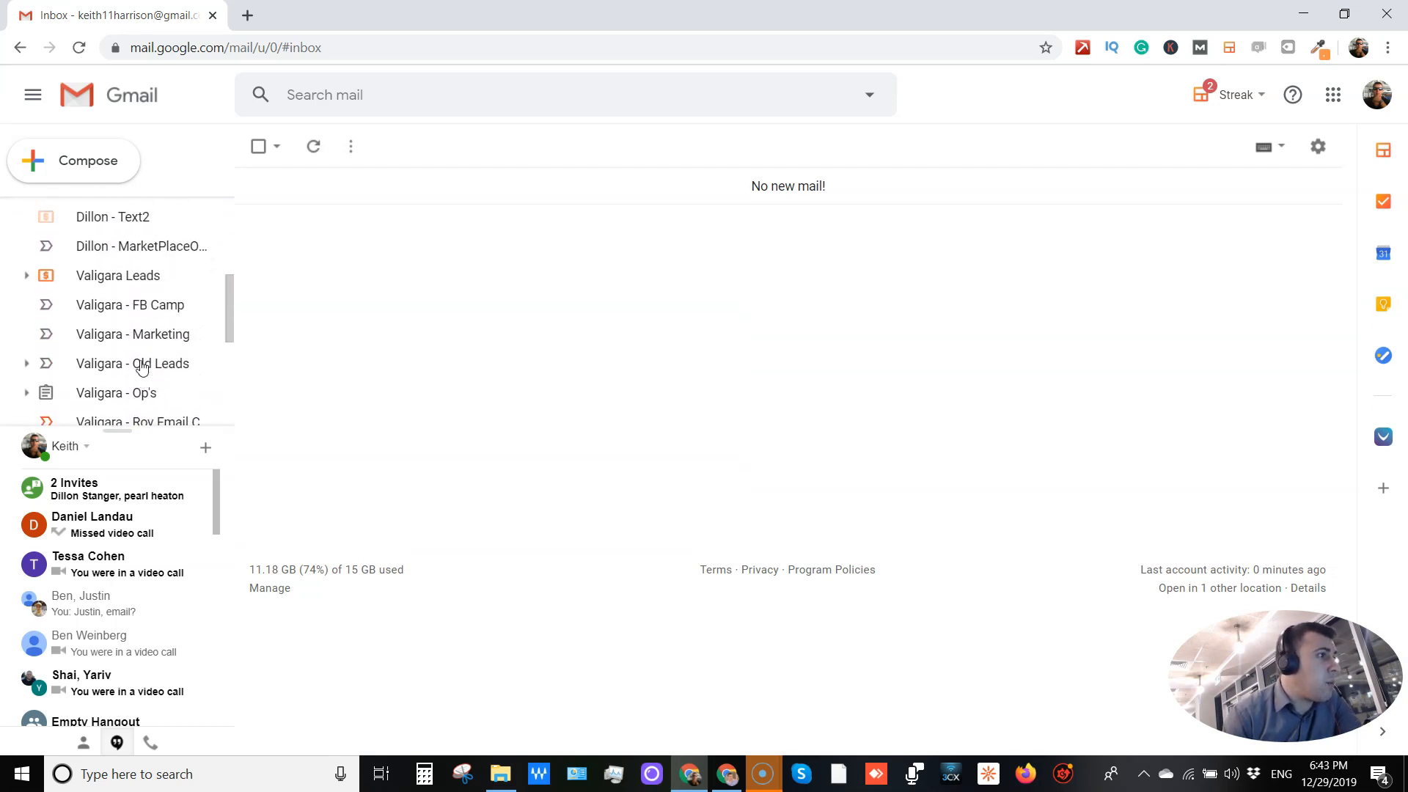
pyautogui.click(130, 307)
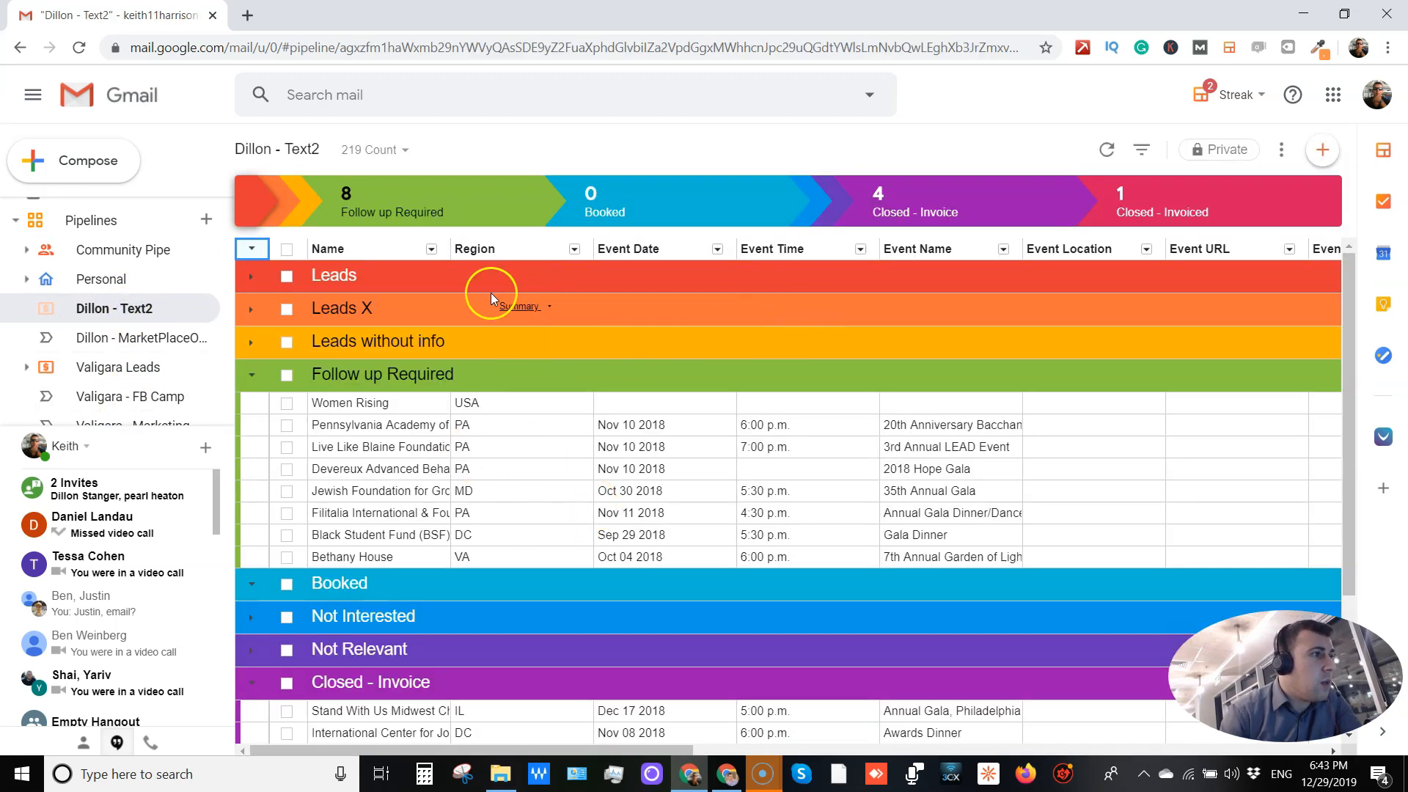
# Open the first MarketPlaceOps pipeline and examine its leads and columns, from Name and Region across to Freshness and Summary.
pyautogui.click(131, 339)
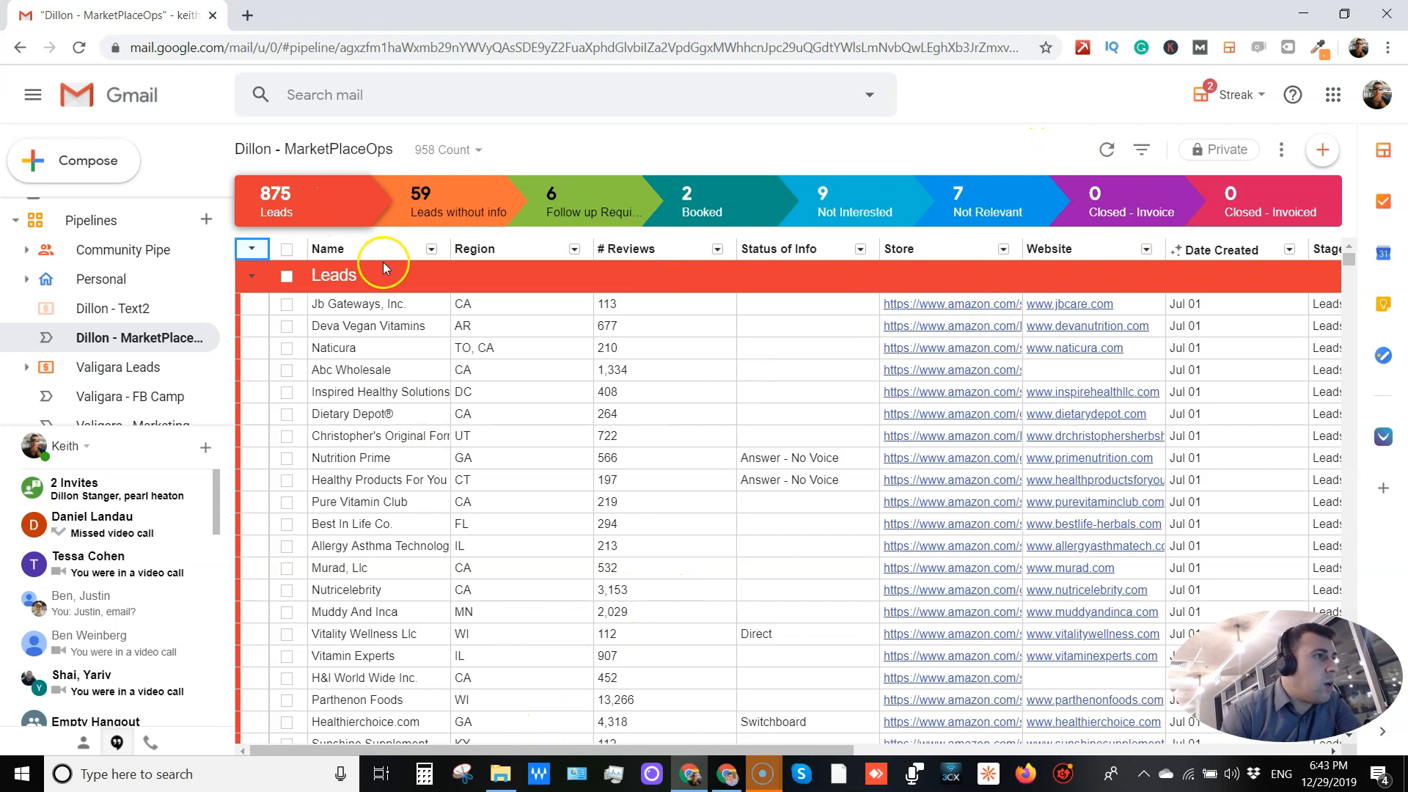
pyautogui.scroll(-1, 353, 252)
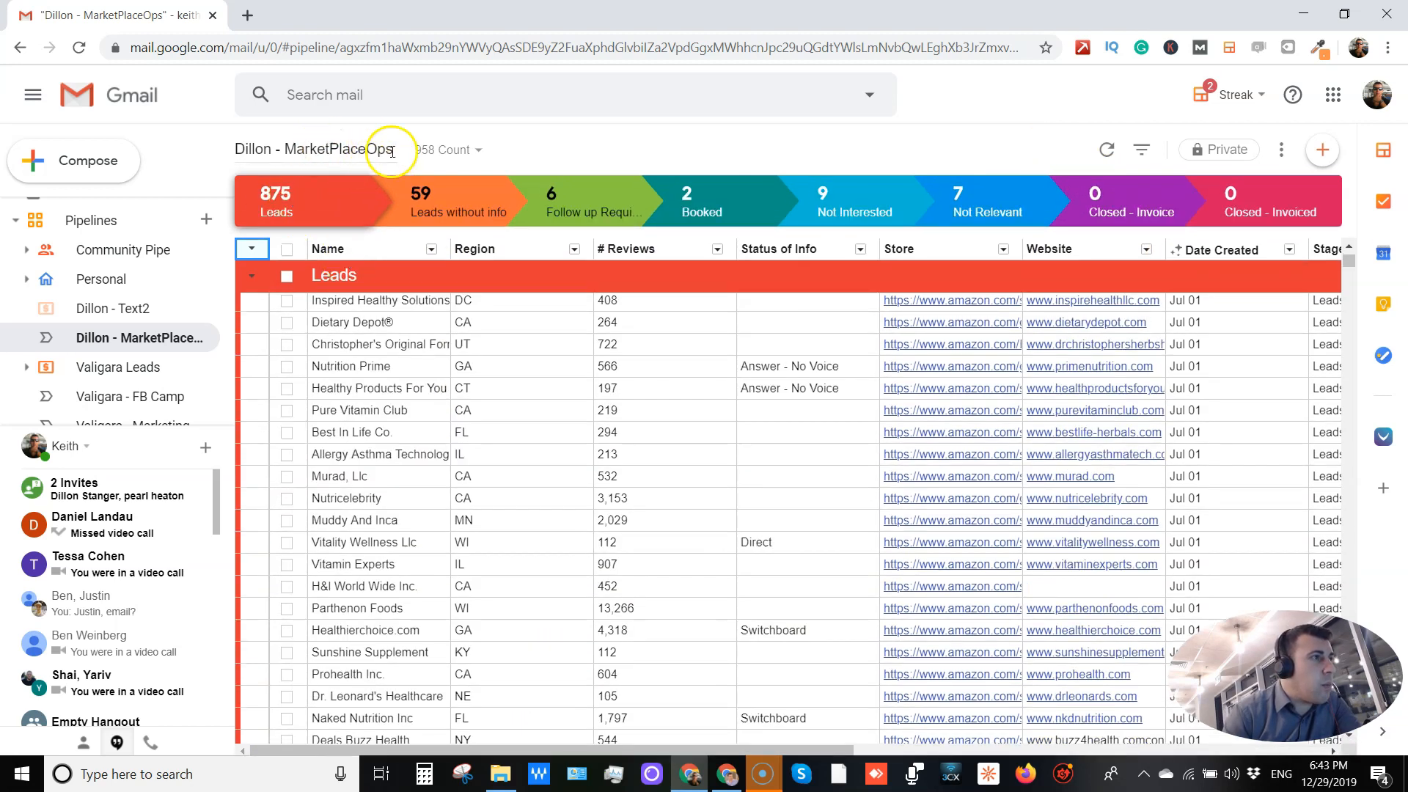
pyautogui.scroll(-9, 362, 412)
pyautogui.scroll(6, 411, 440)
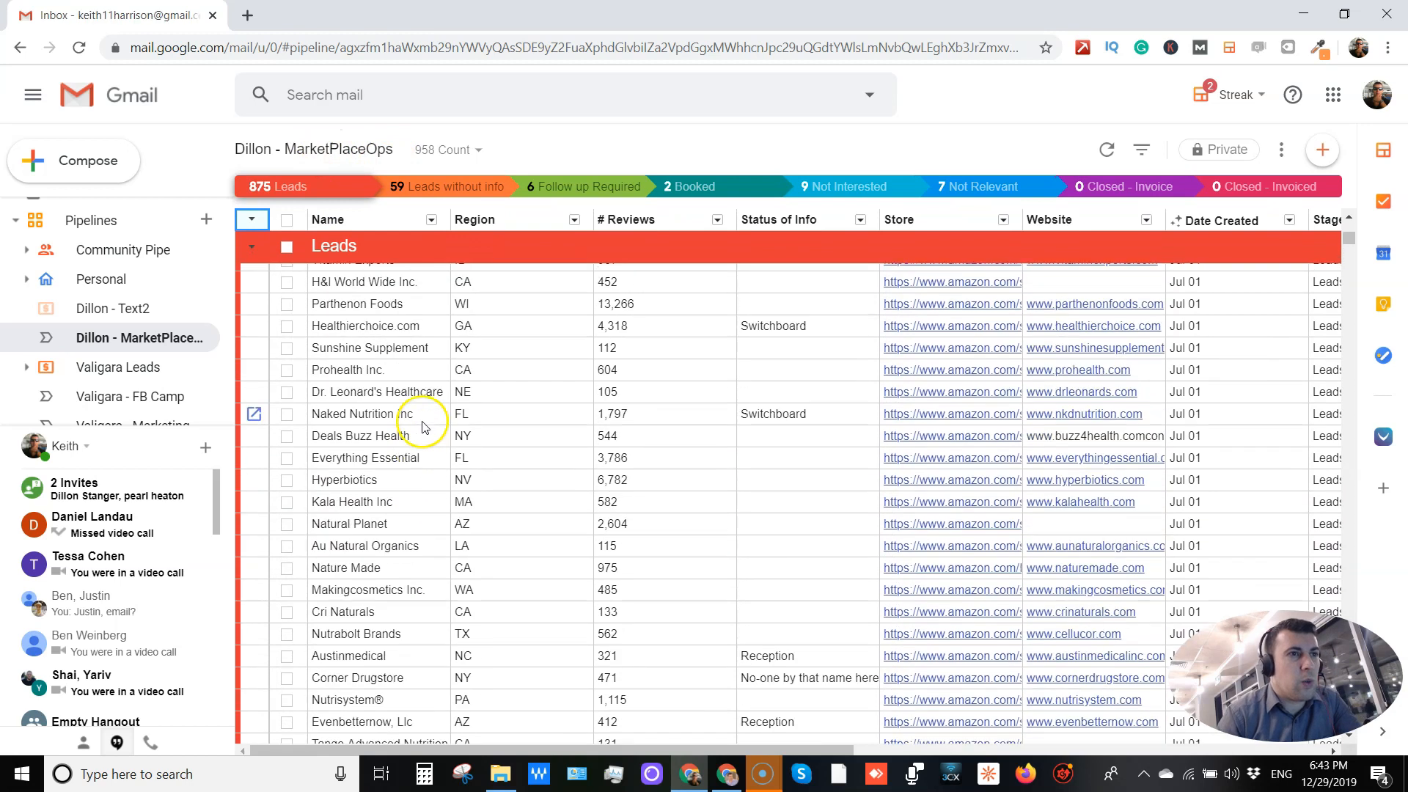
pyautogui.scroll(-5, 426, 427)
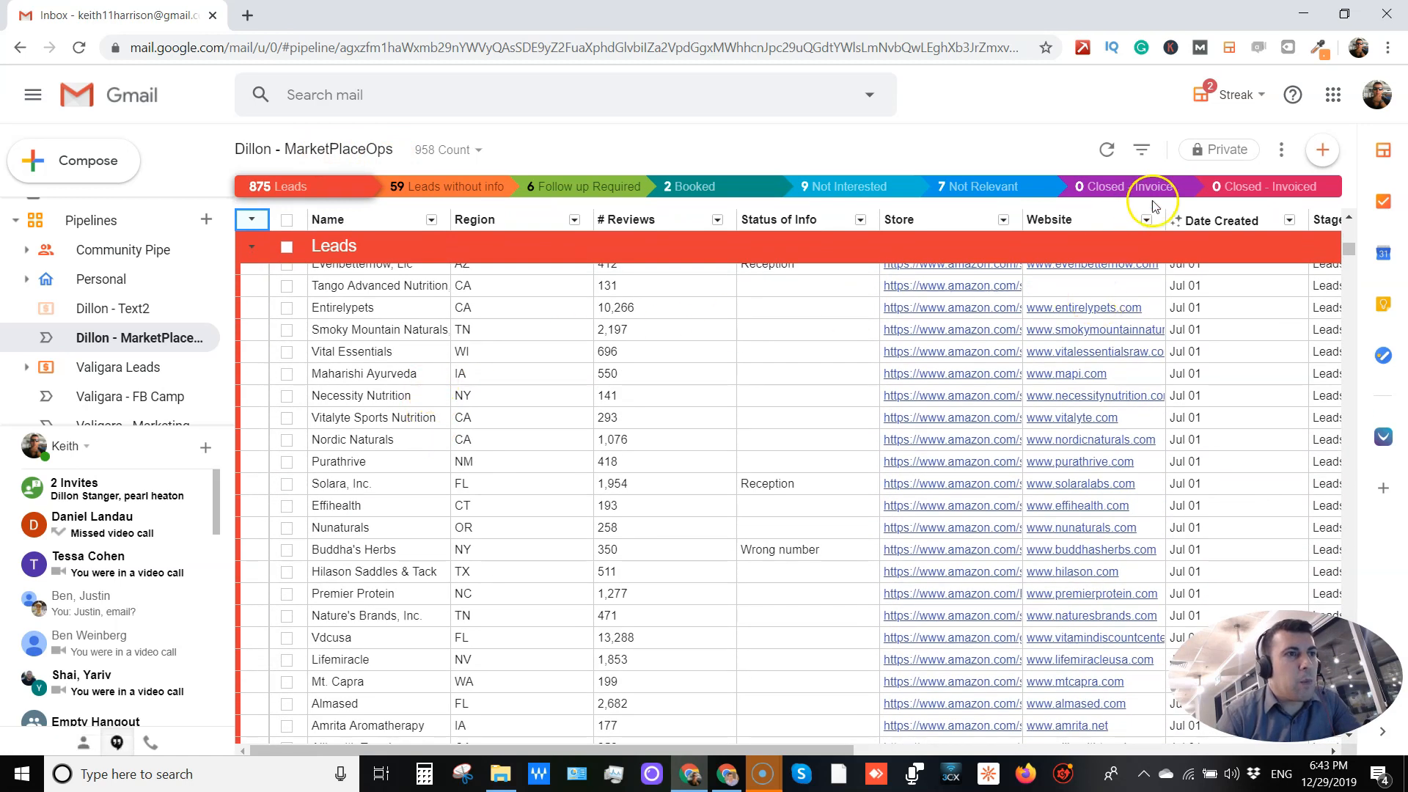
pyautogui.moveTo(1126, 192)
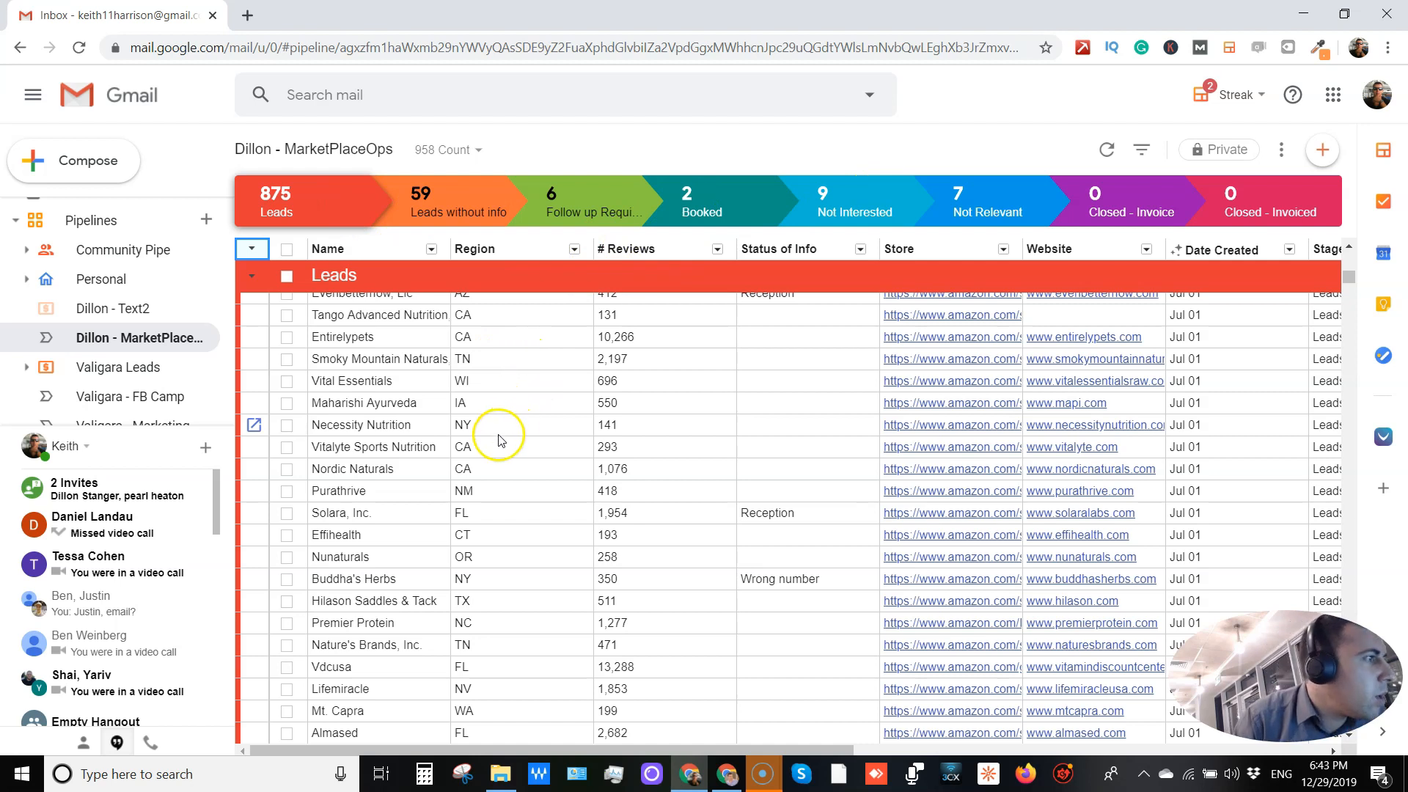
pyautogui.scroll(-3, 498, 440)
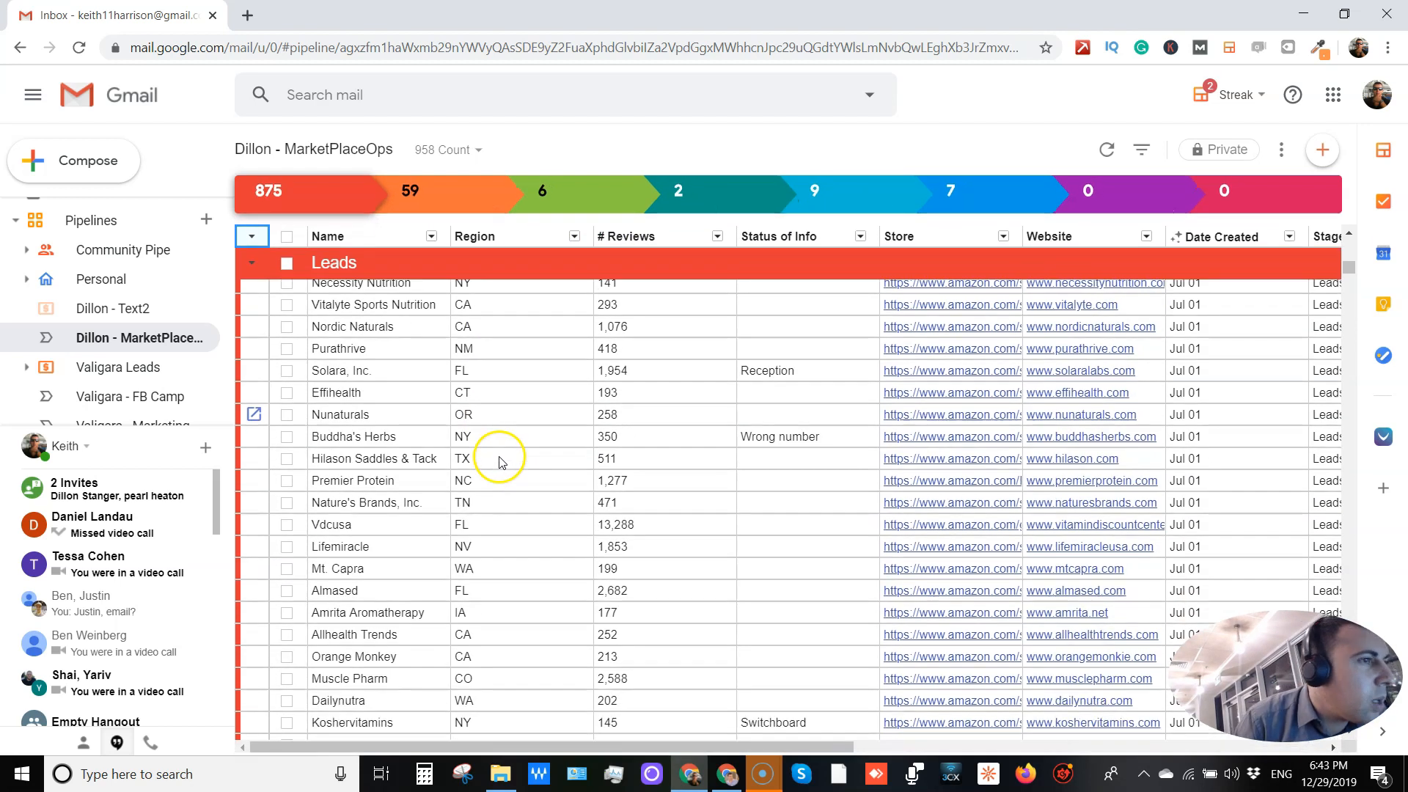
pyautogui.scroll(-6, 498, 459)
pyautogui.scroll(10, 497, 449)
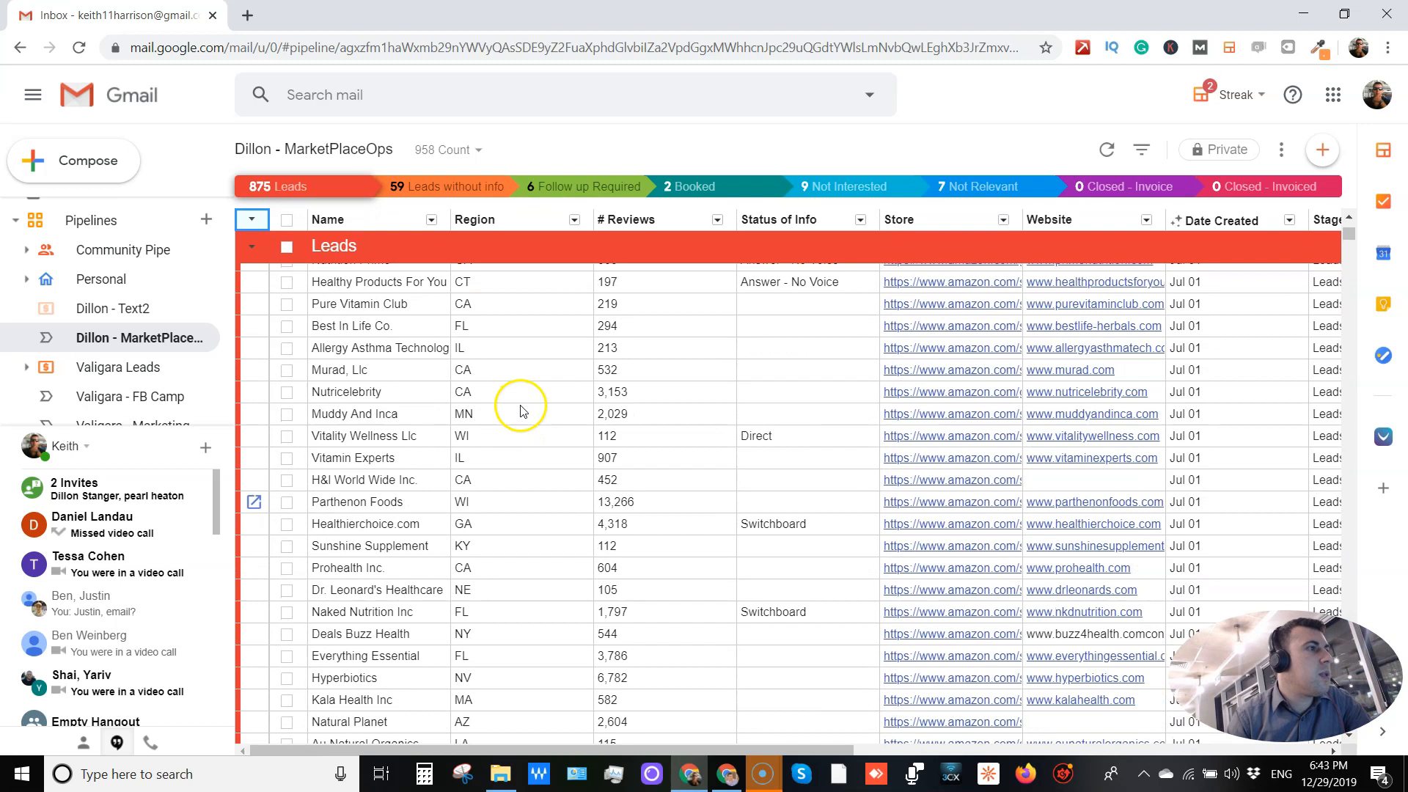
pyautogui.scroll(3, 514, 410)
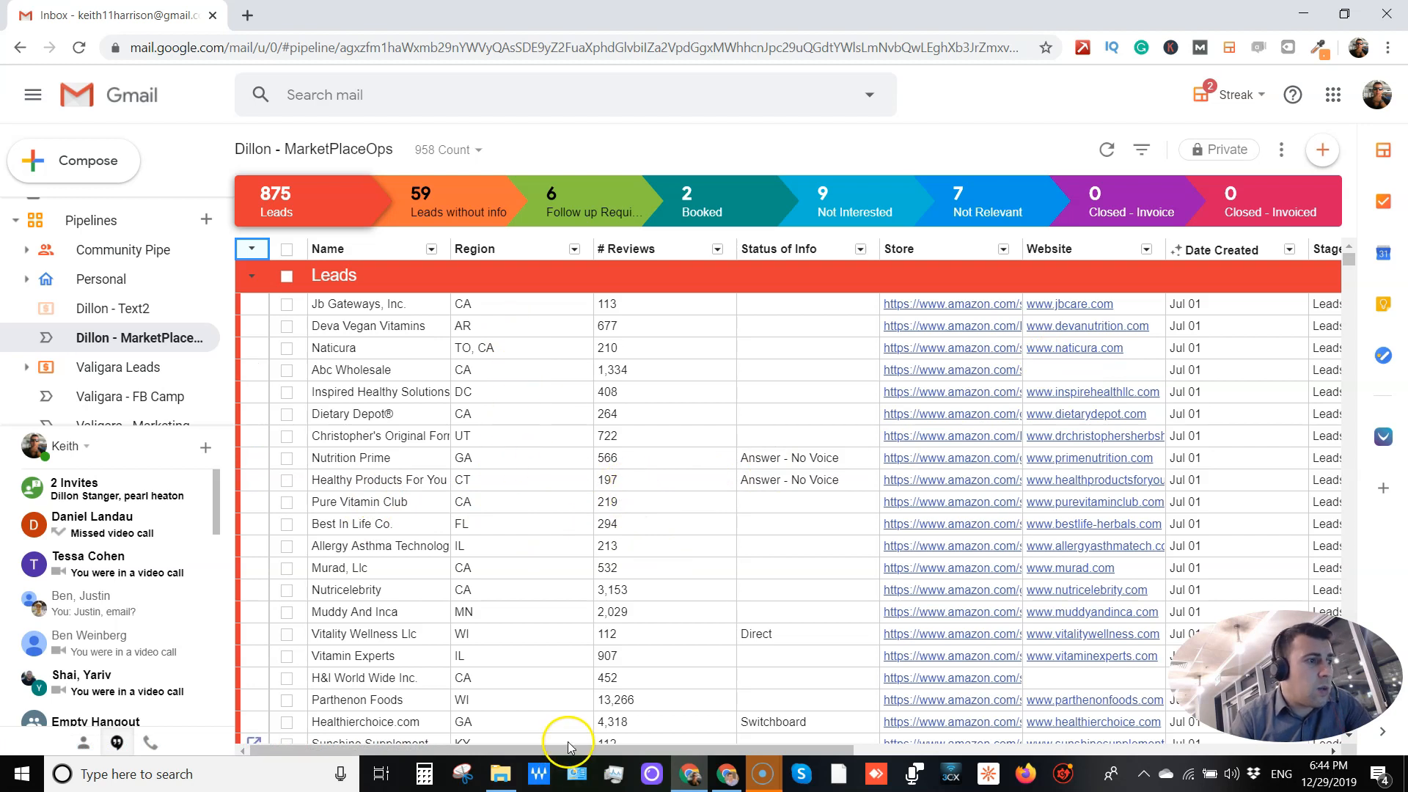
pyautogui.moveTo(565, 749); pyautogui.dragTo(789, 750)
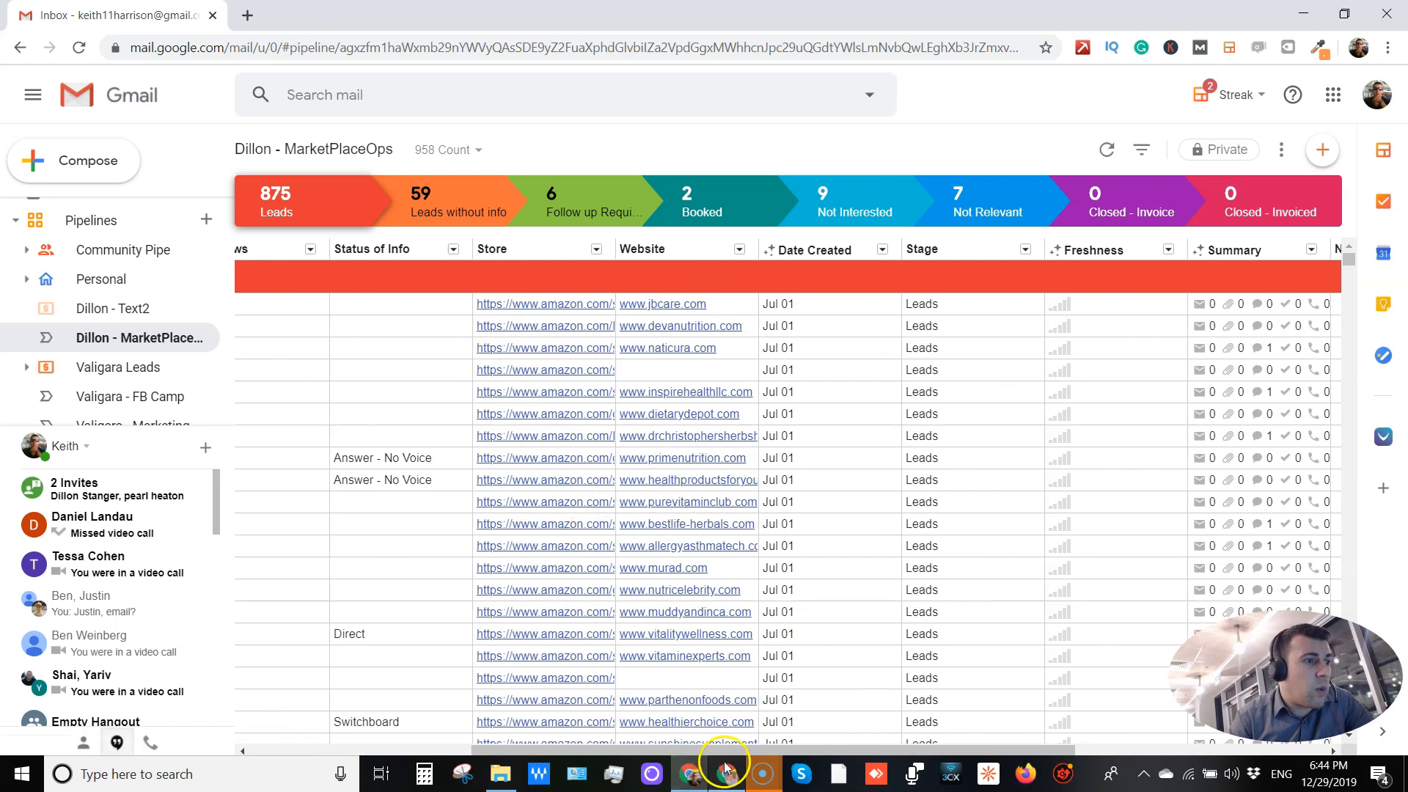
# Examine the remaining columns of the MarketPlaceOps pipeline, through Notes and Assigned To.
pyautogui.moveTo(739, 754); pyautogui.dragTo(990, 753)
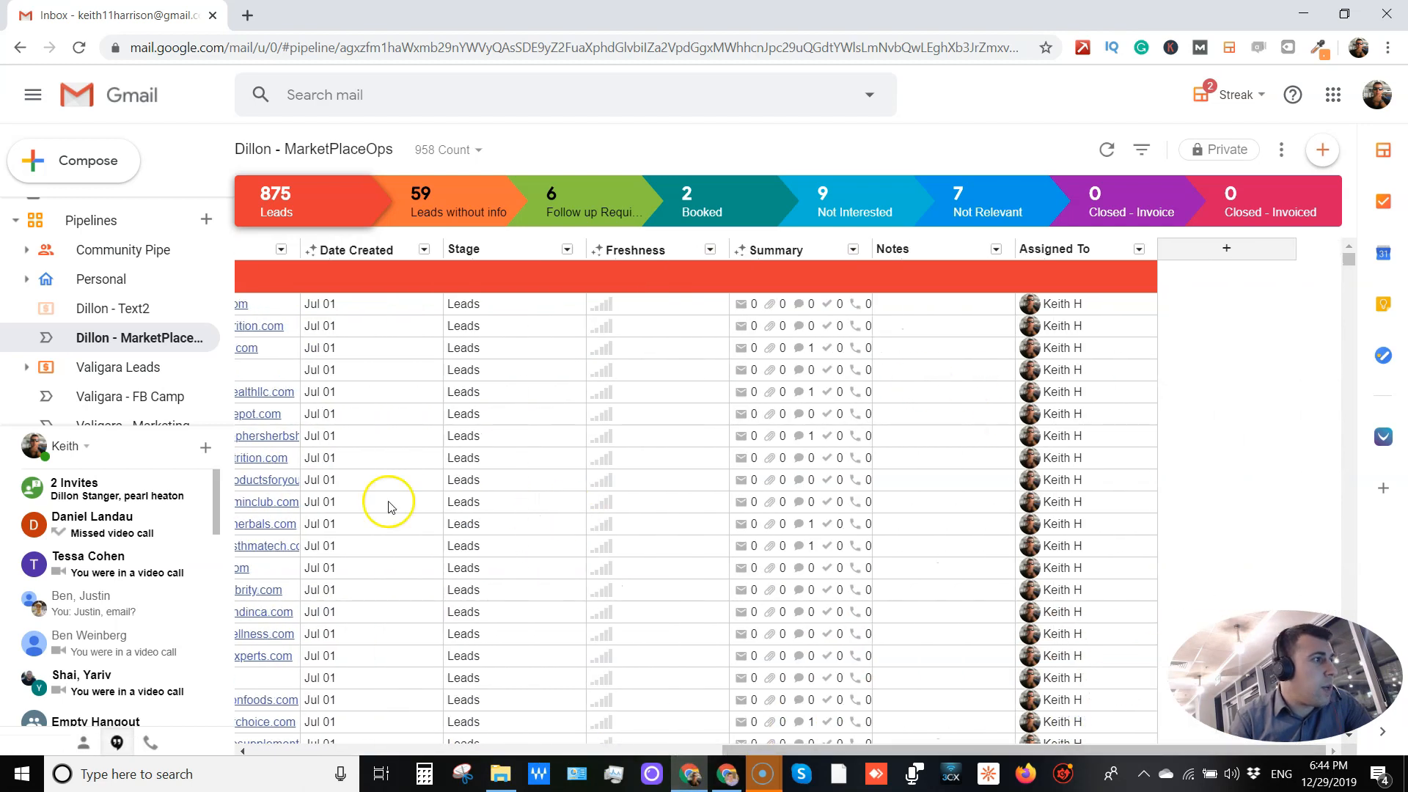
pyautogui.scroll(-3, 88, 283)
pyautogui.scroll(2, 154, 364)
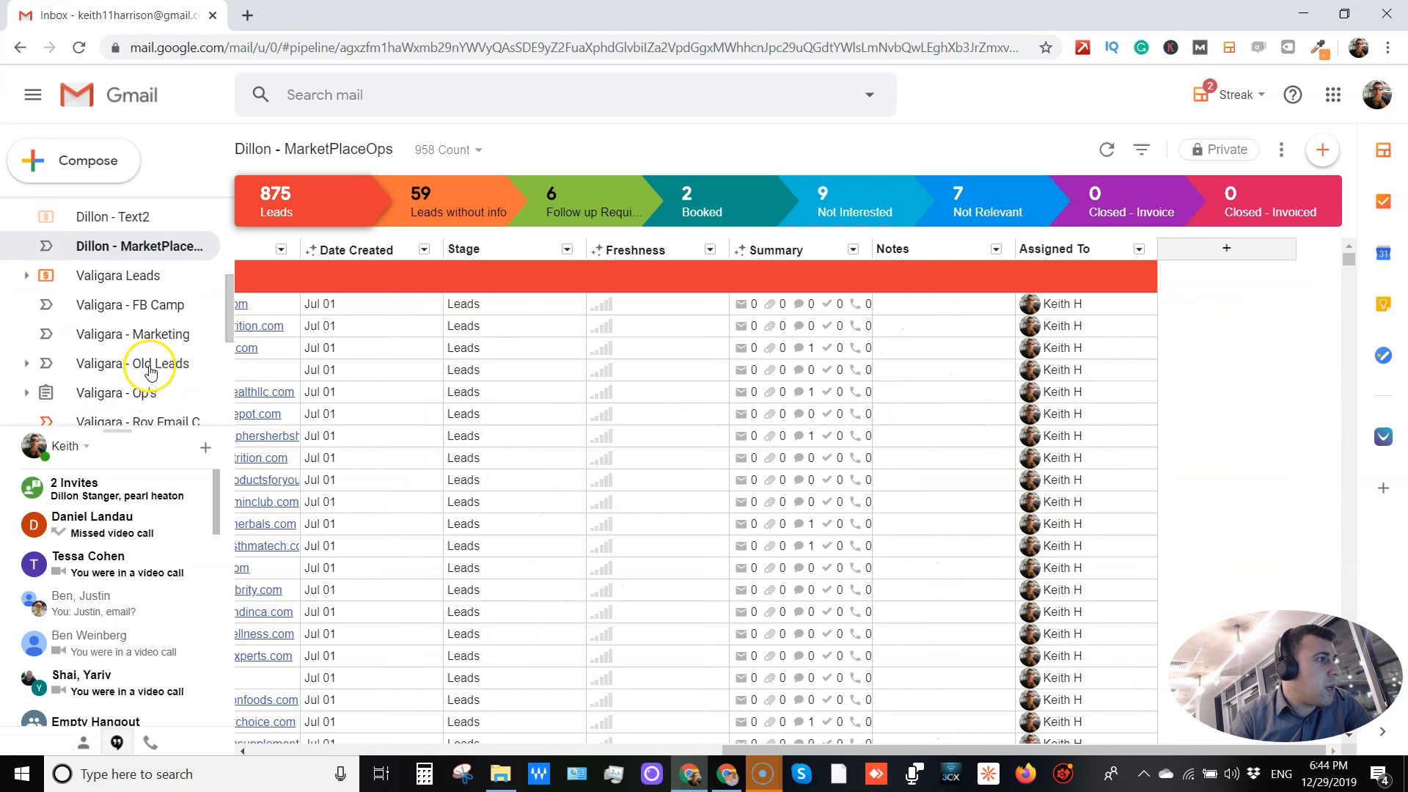
# Open the Valigara Leads pipeline and examine its stages, deal sizes, packages and region columns.
pyautogui.click(141, 276)
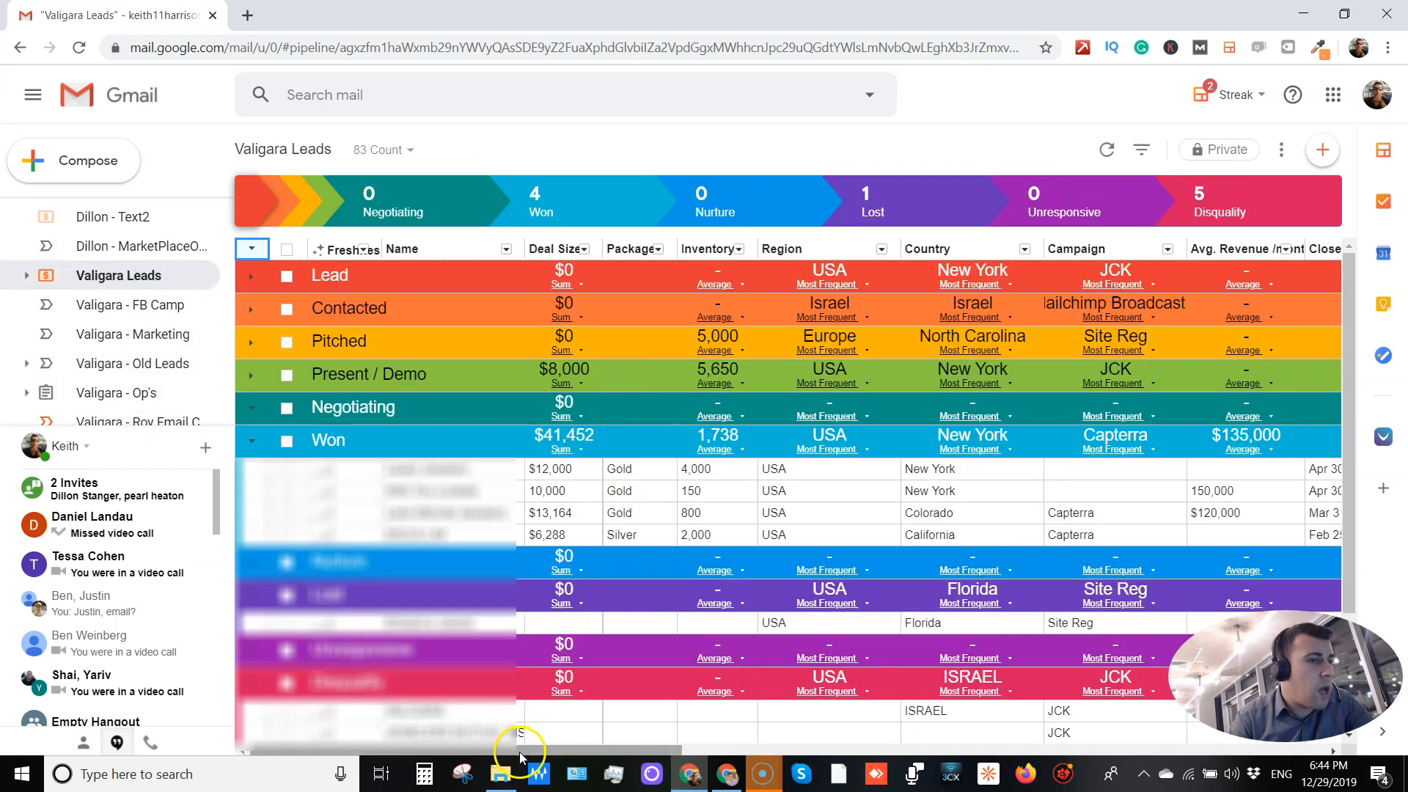
pyautogui.moveTo(519, 751)
pyautogui.mouseDown()
pyautogui.moveTo(547, 759)
pyautogui.moveTo(518, 768)
pyautogui.mouseUp()
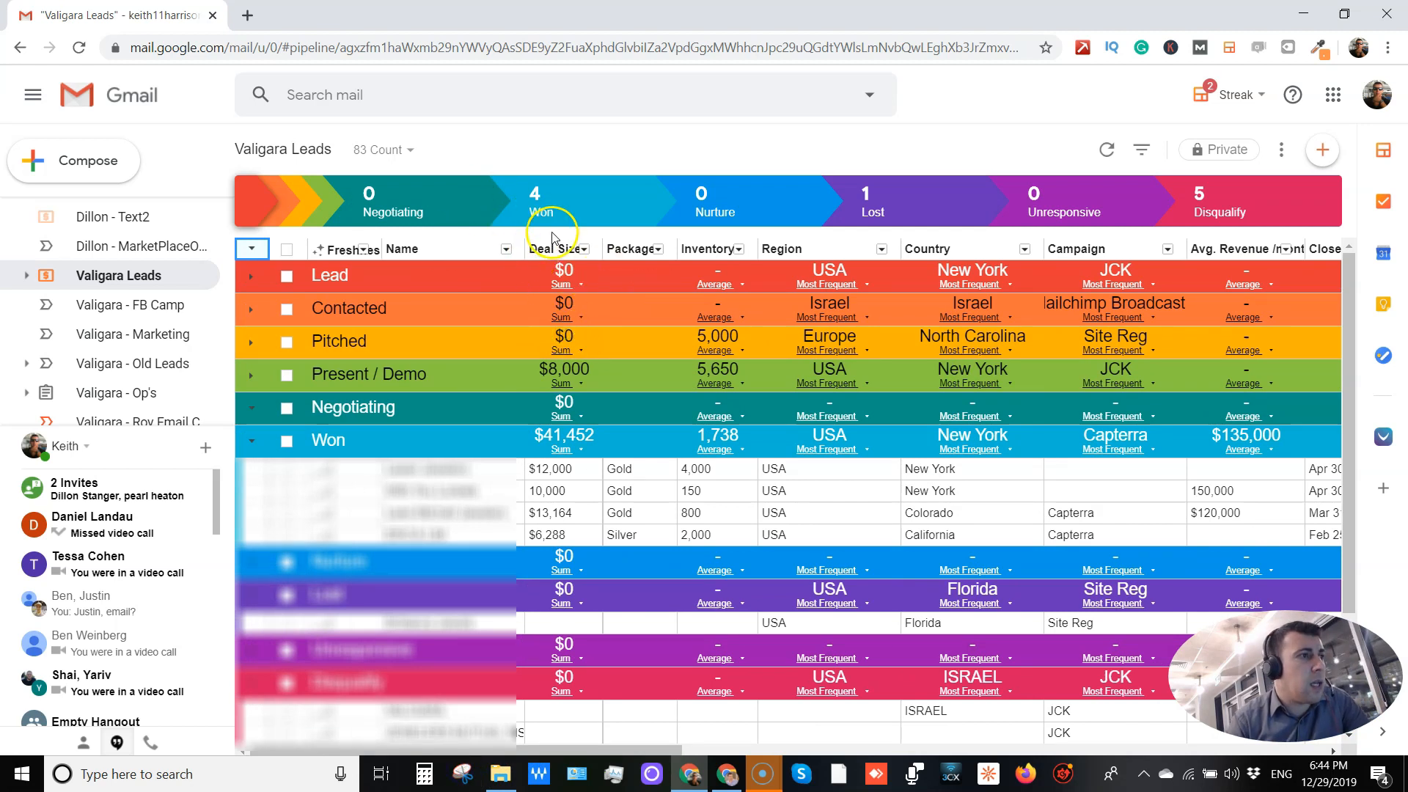
pyautogui.scroll(-3, 569, 576)
pyautogui.scroll(3, 558, 578)
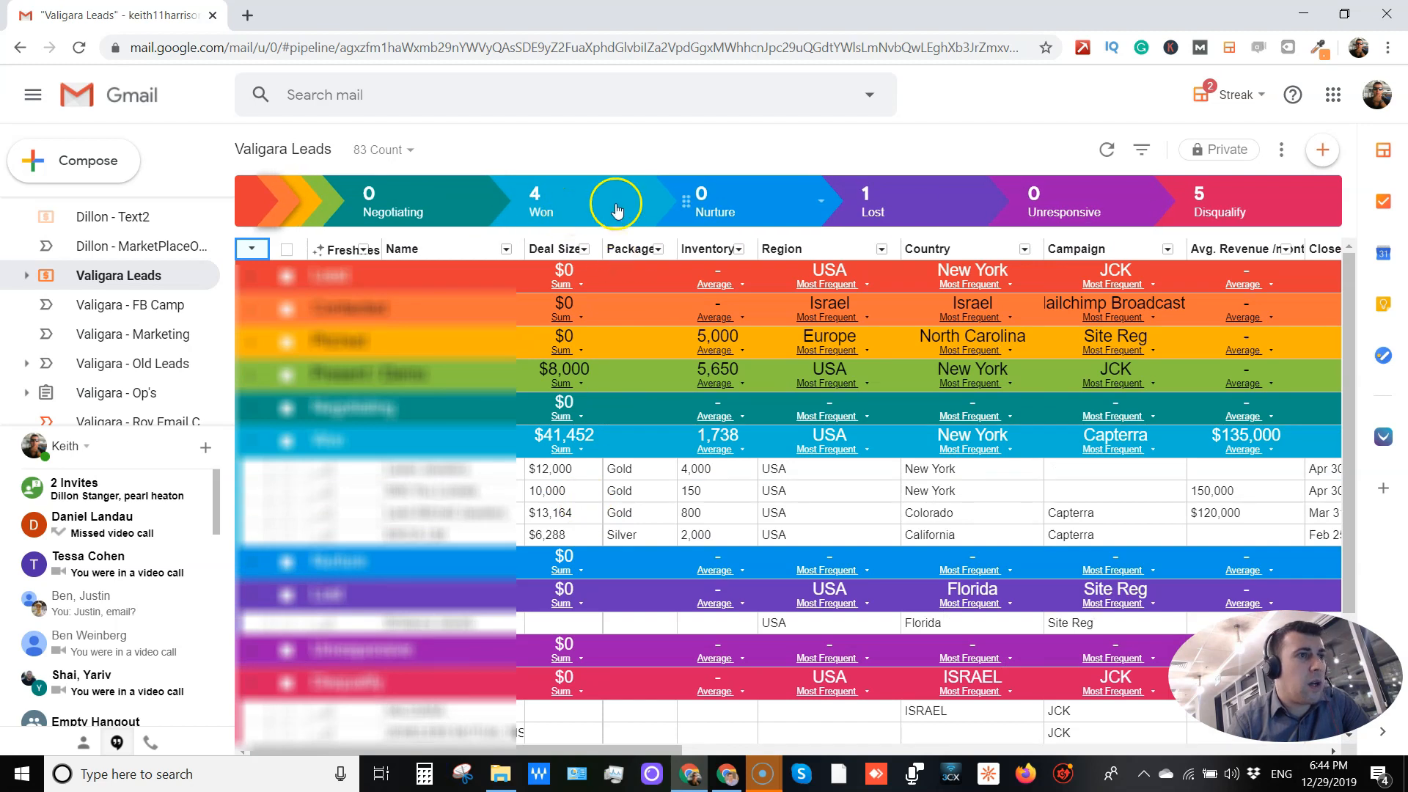
# Open the Valigara - Old Leads pipeline and look over its stages and contact columns.
pyautogui.scroll(-1, 81, 322)
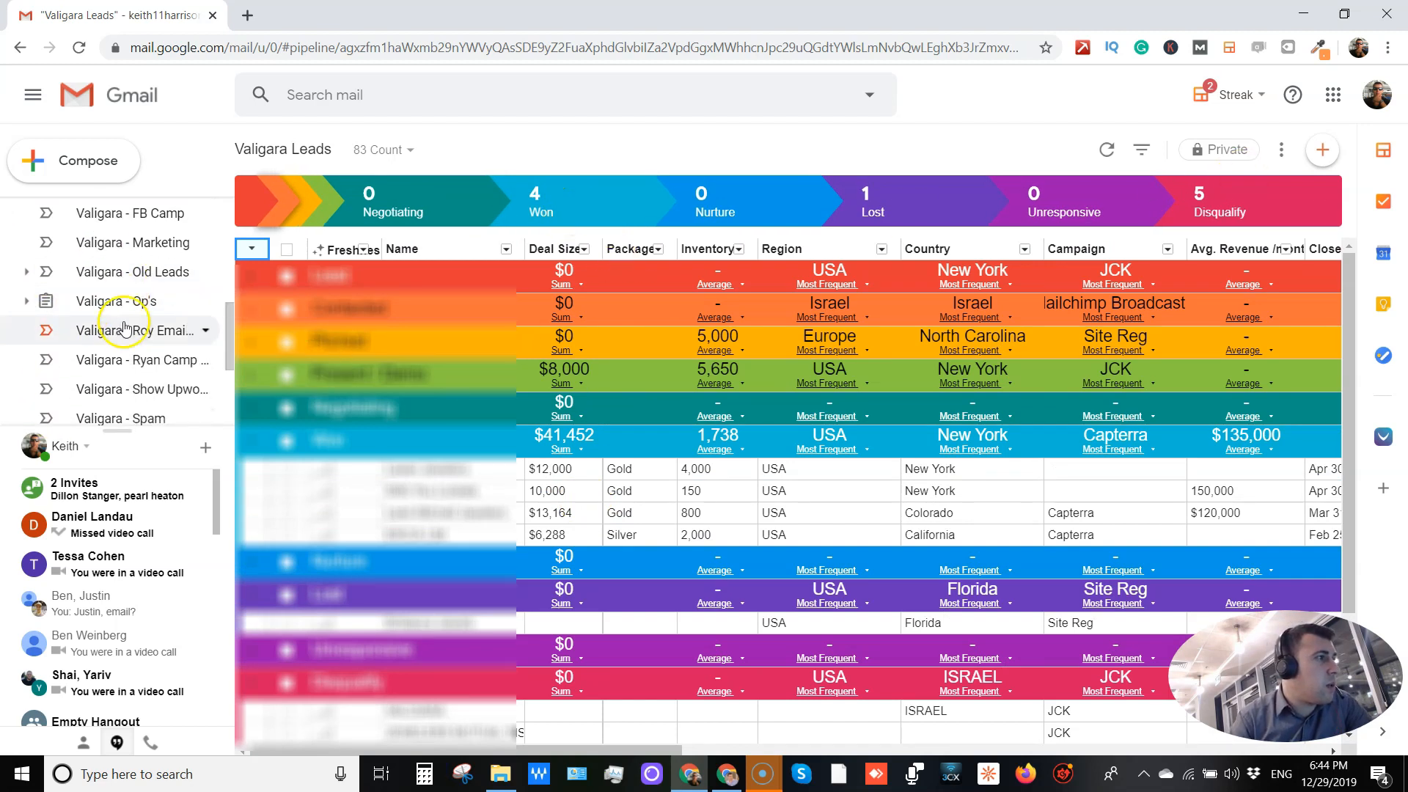
pyautogui.click(126, 271)
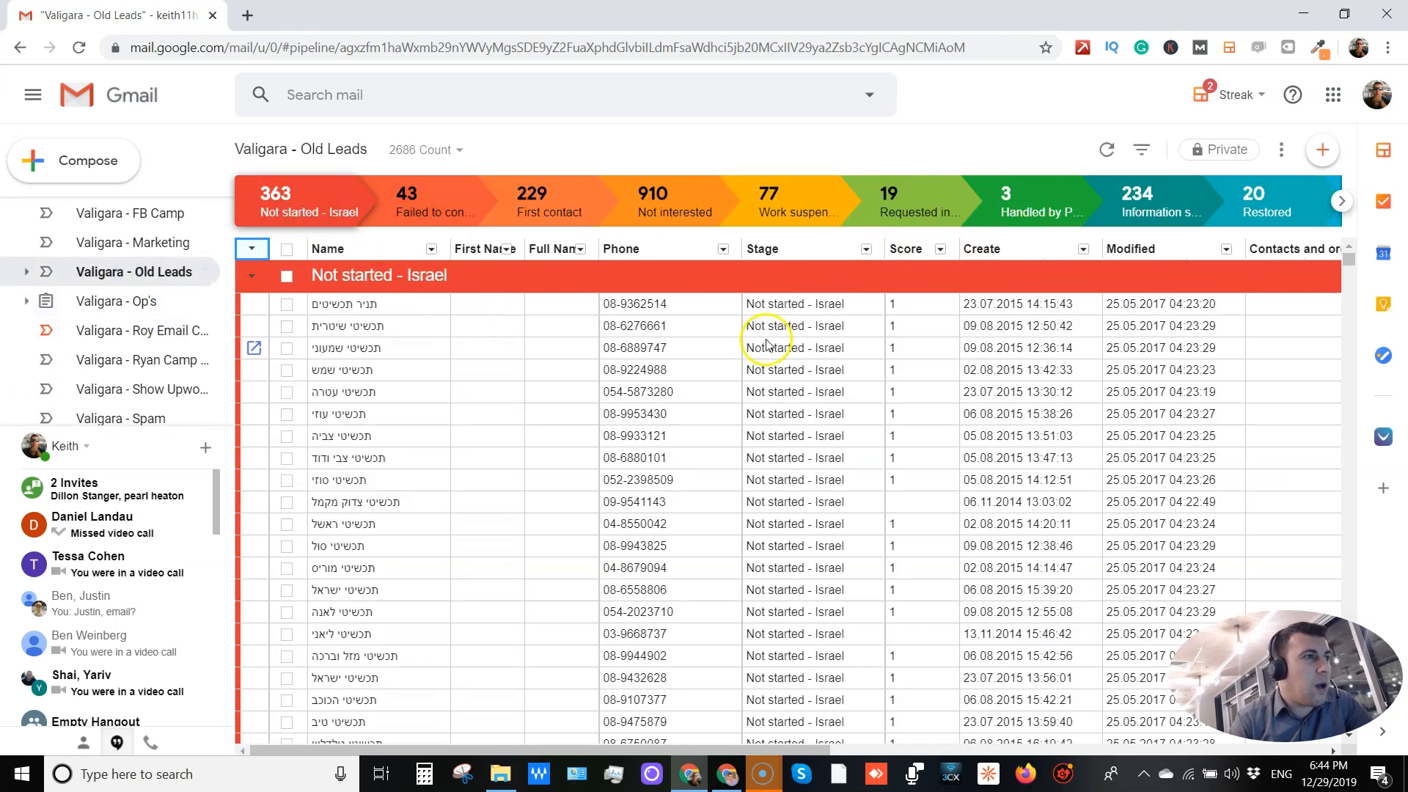
pyautogui.moveTo(528, 748); pyautogui.dragTo(340, 625)
# Open the Woojer pipeline and examine its boxes by stage, from Leads down to Closed - Invoiced.
pyautogui.scroll(-3, 147, 315)
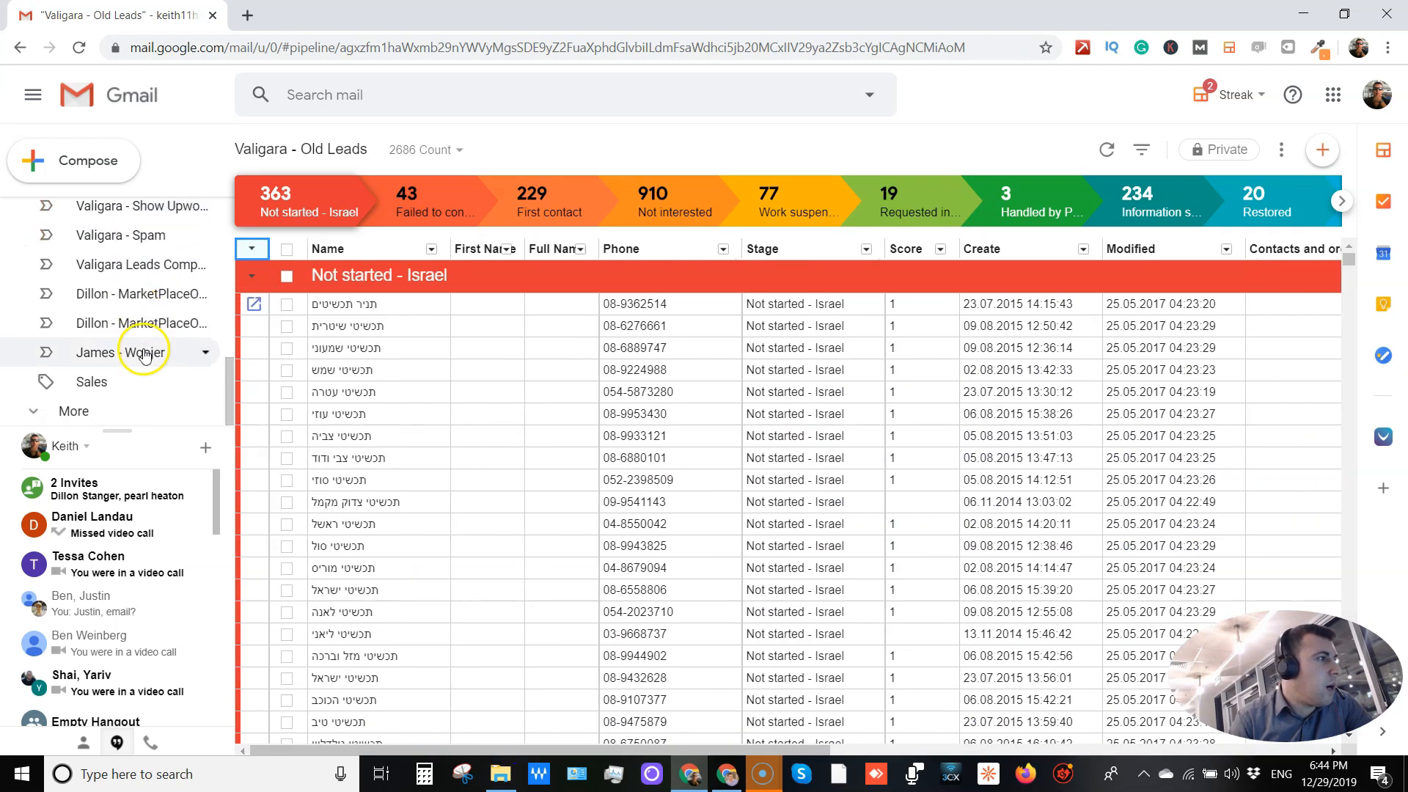
pyautogui.click(119, 355)
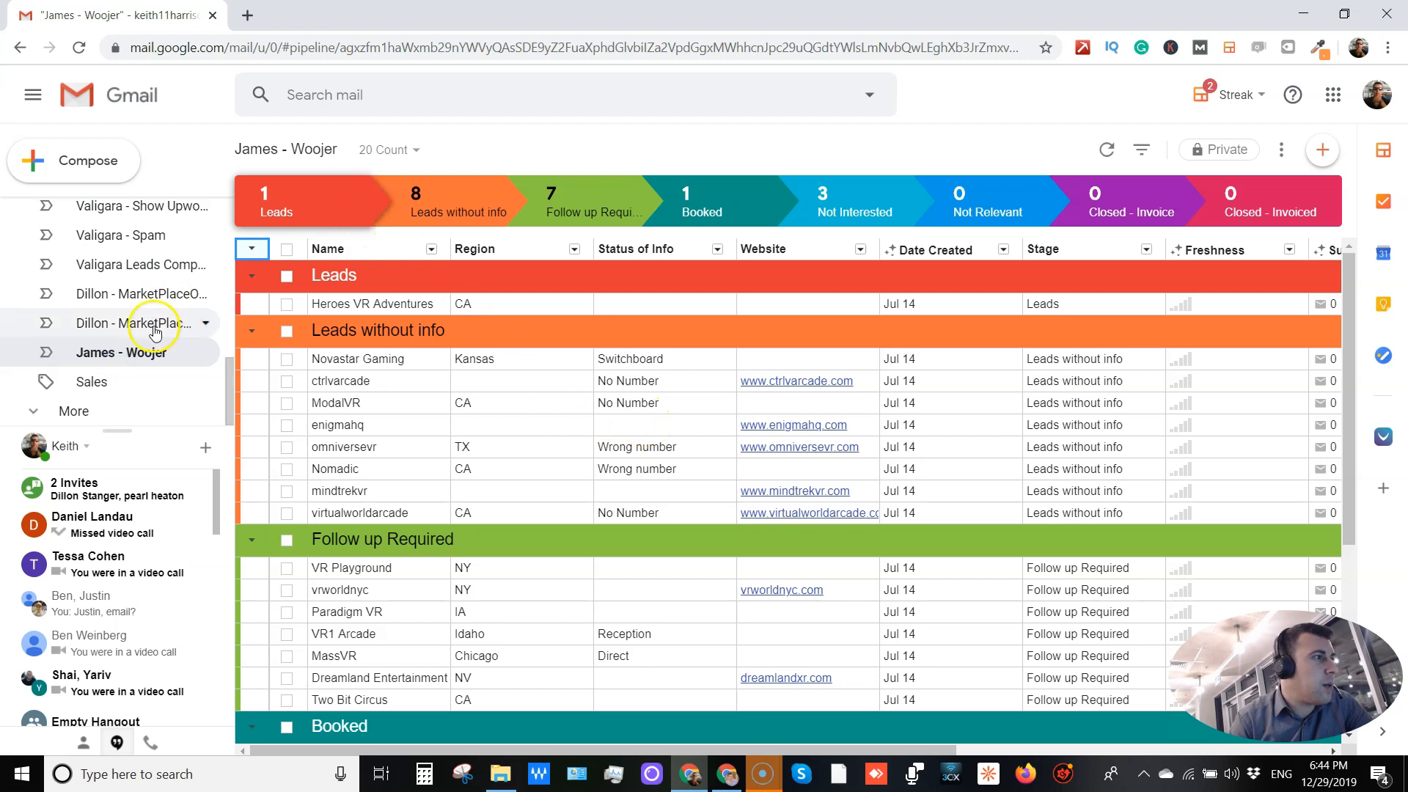
pyautogui.click(380, 151)
pyautogui.click(490, 132)
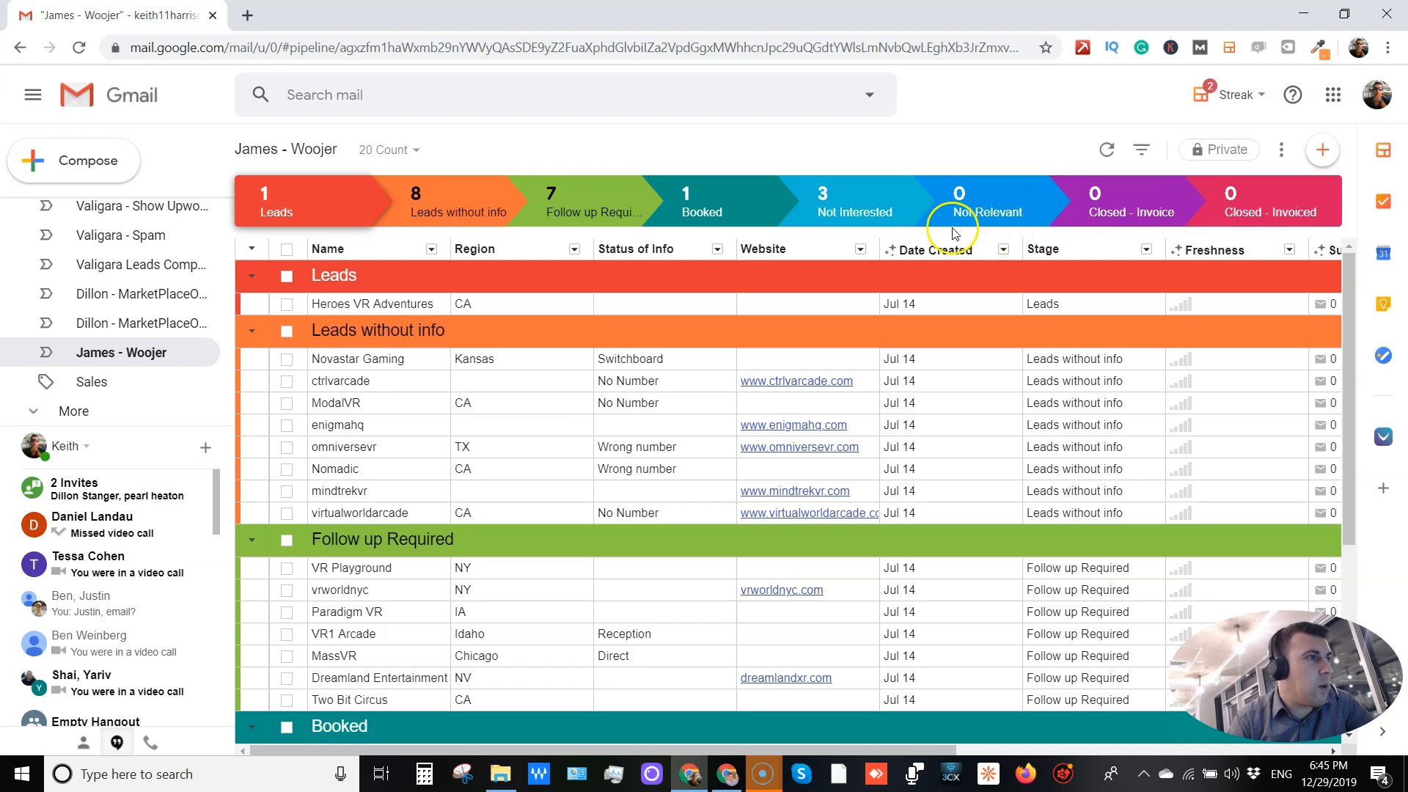
pyautogui.scroll(-5, 503, 487)
pyautogui.scroll(2, 550, 490)
pyautogui.scroll(3, 550, 490)
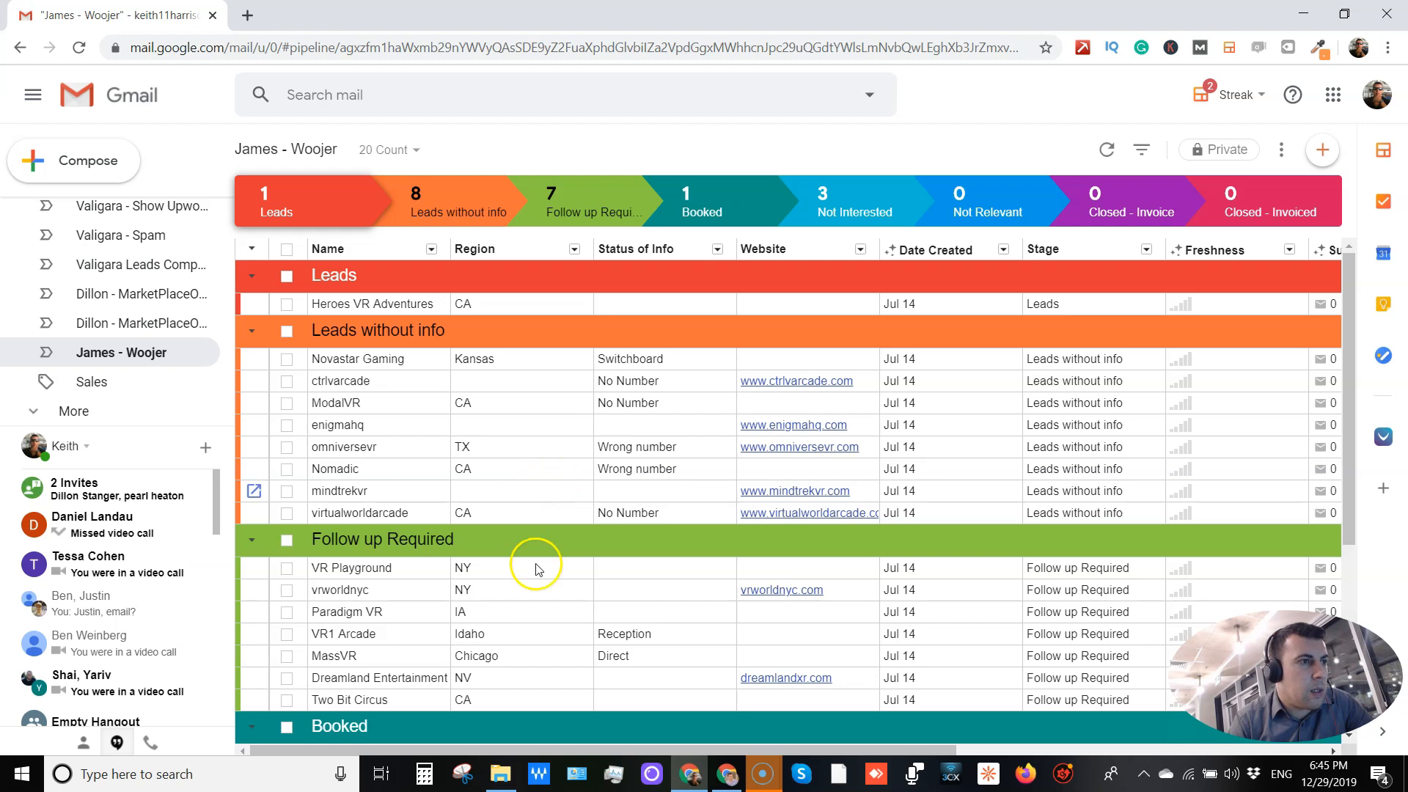
pyautogui.scroll(-4, 587, 440)
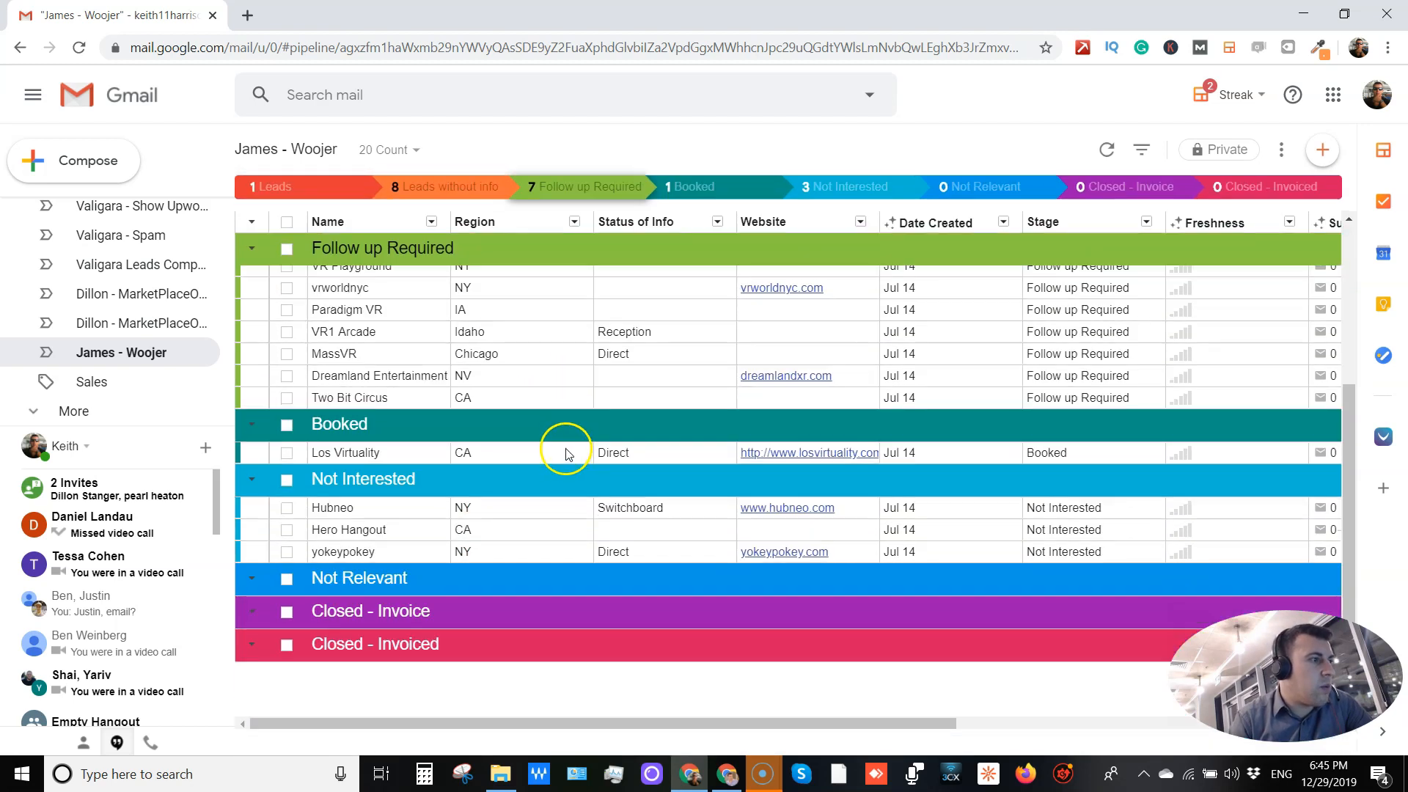
pyautogui.scroll(2, 569, 451)
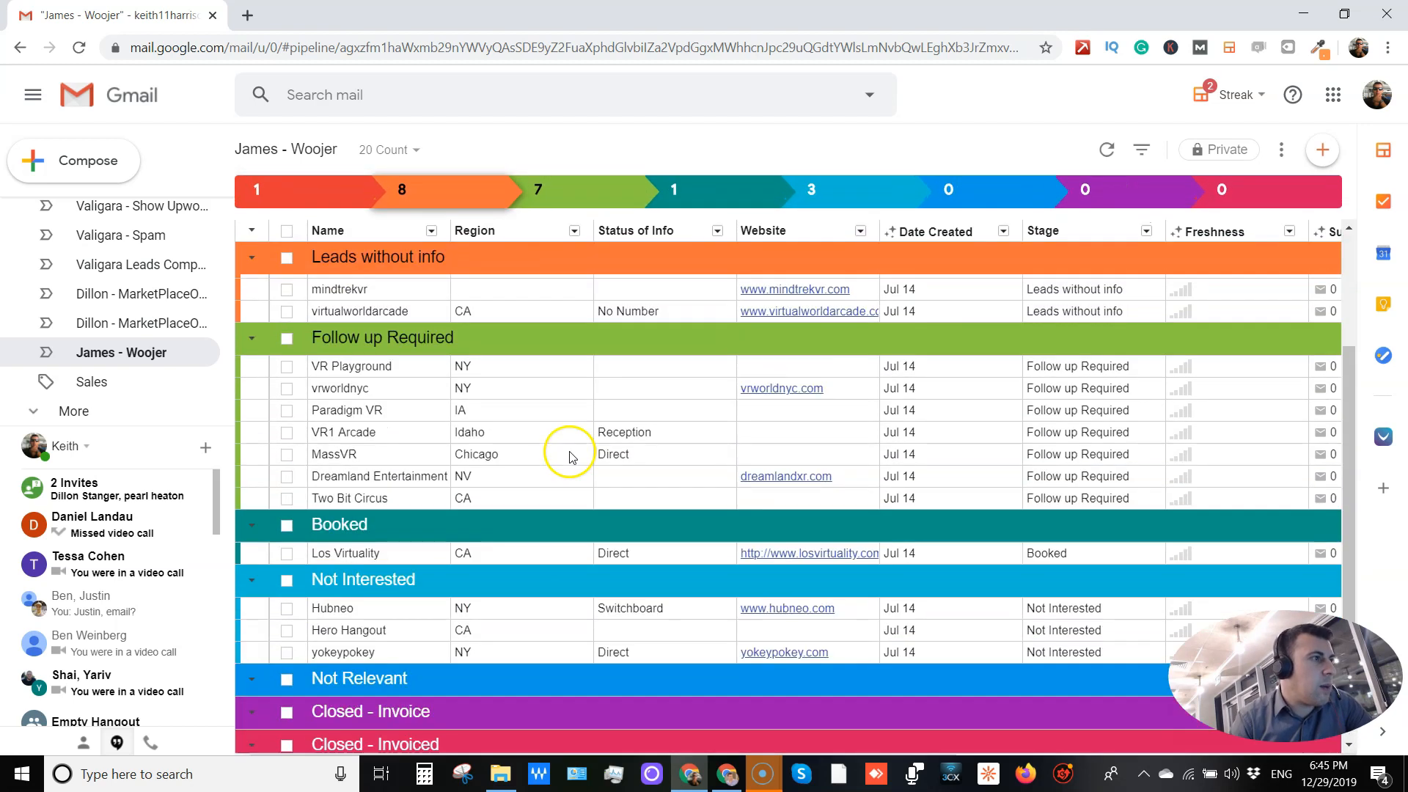
# Select all boxes in the Follow up Required stage, and open the VR Playground box to view its notes and contacts.
pyautogui.click(286, 339)
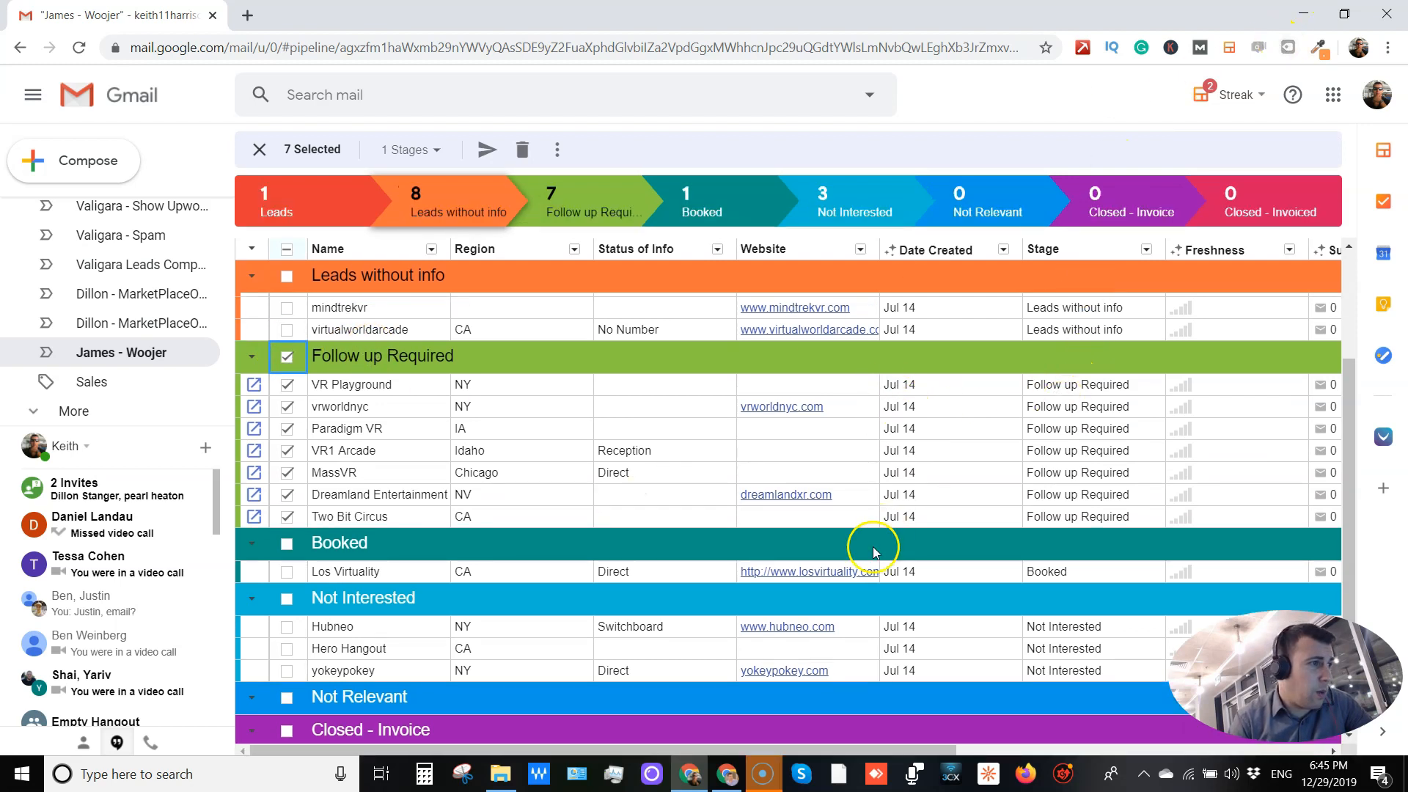
pyautogui.click(351, 386)
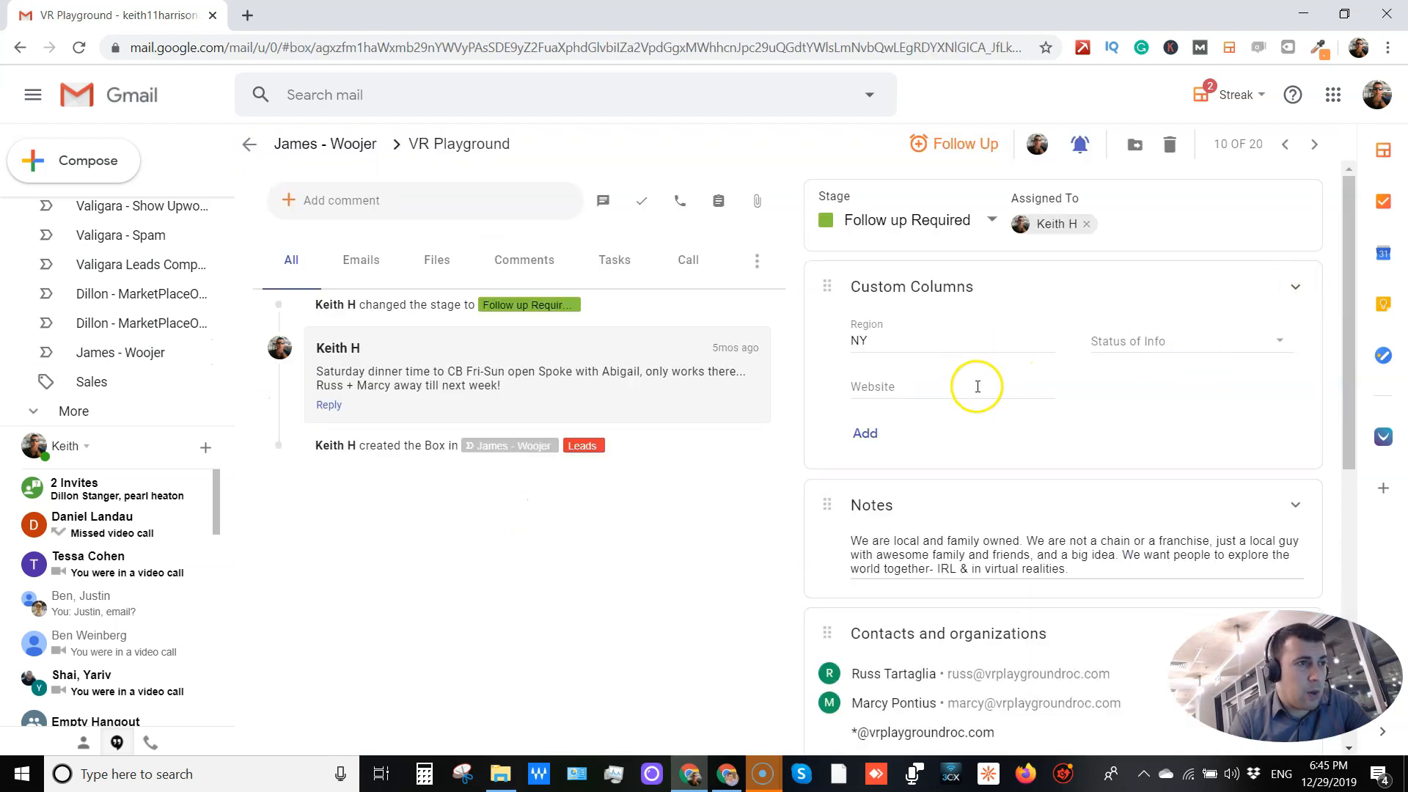
pyautogui.scroll(-4, 980, 385)
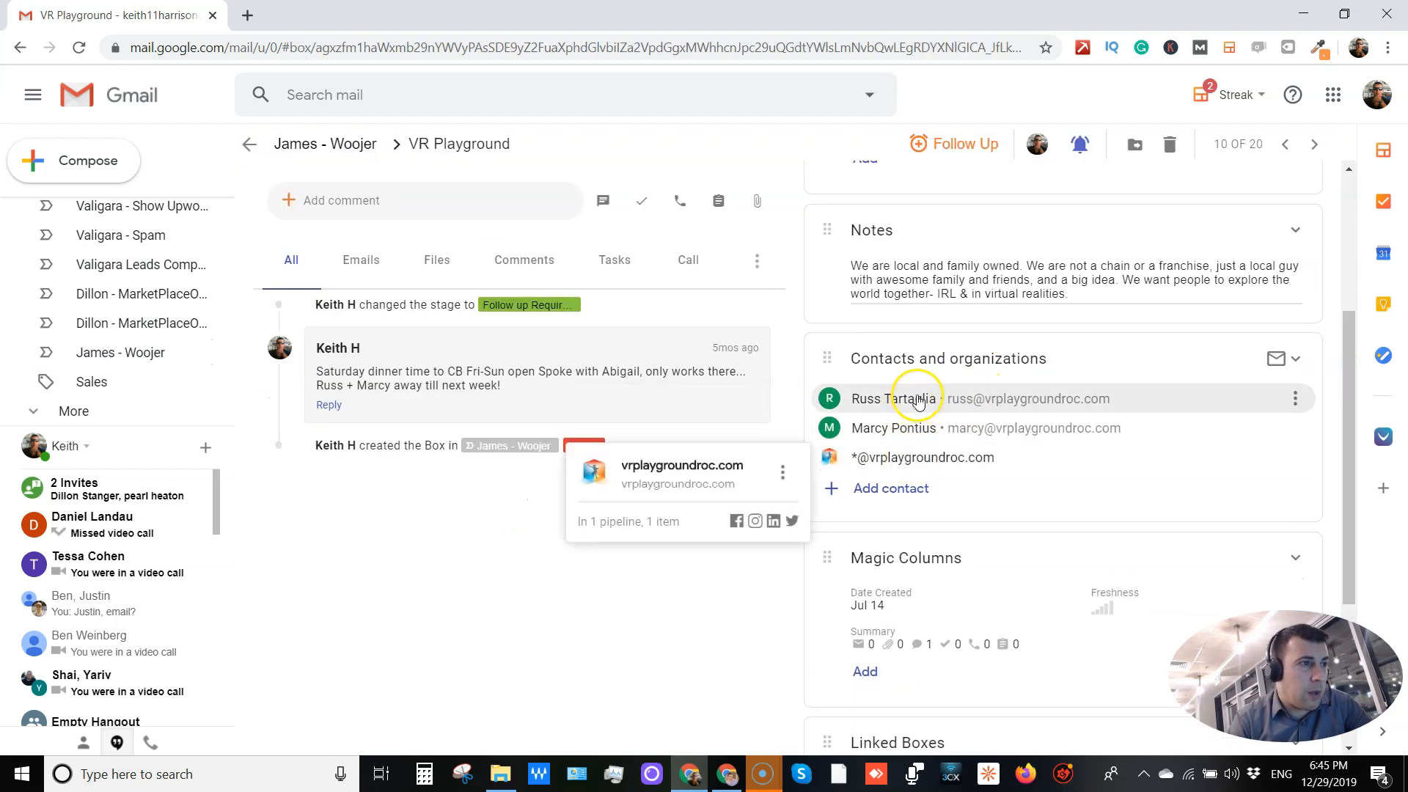
# Open the first contact of the VR Playground box, check its calling options, and close the contact card.
pyautogui.click(910, 399)
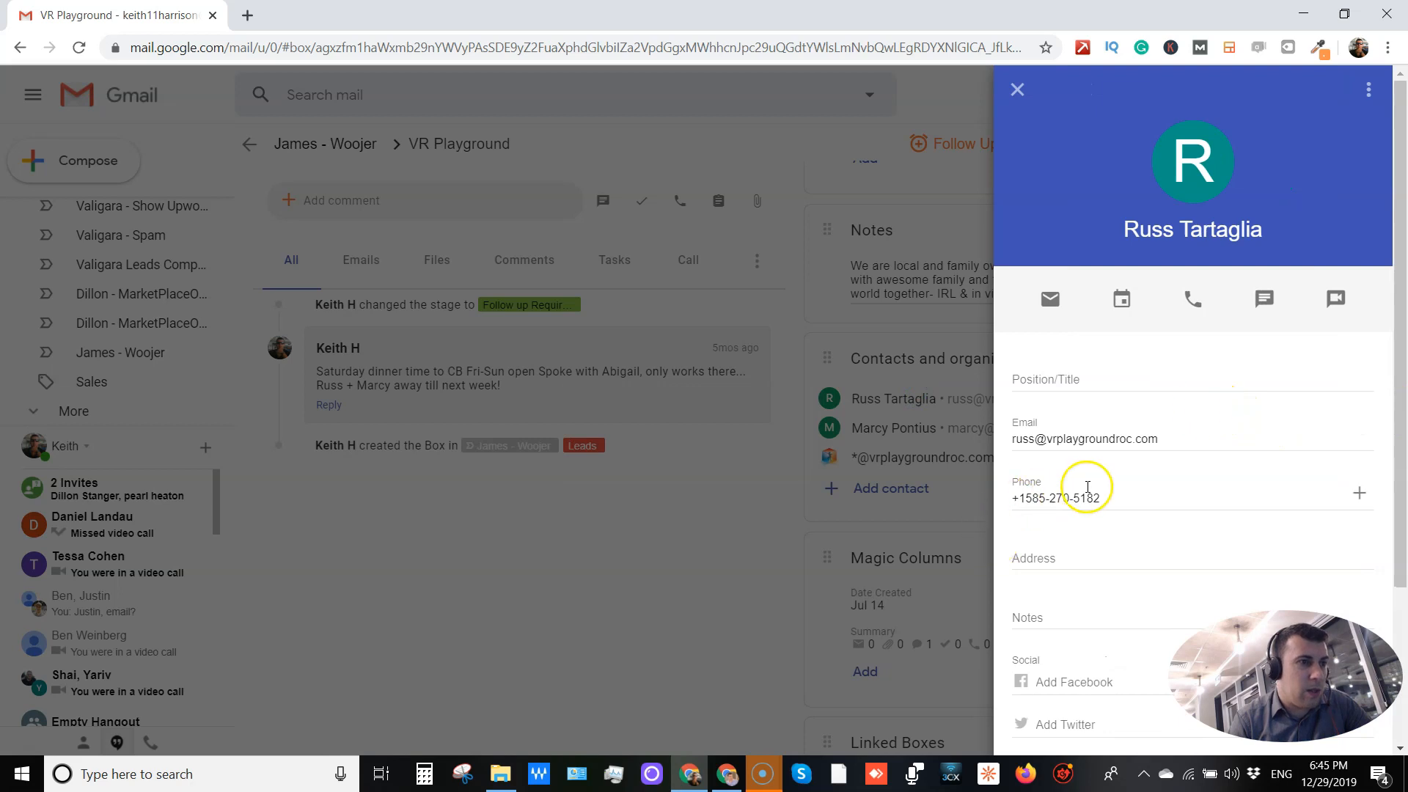
pyautogui.click(1197, 299)
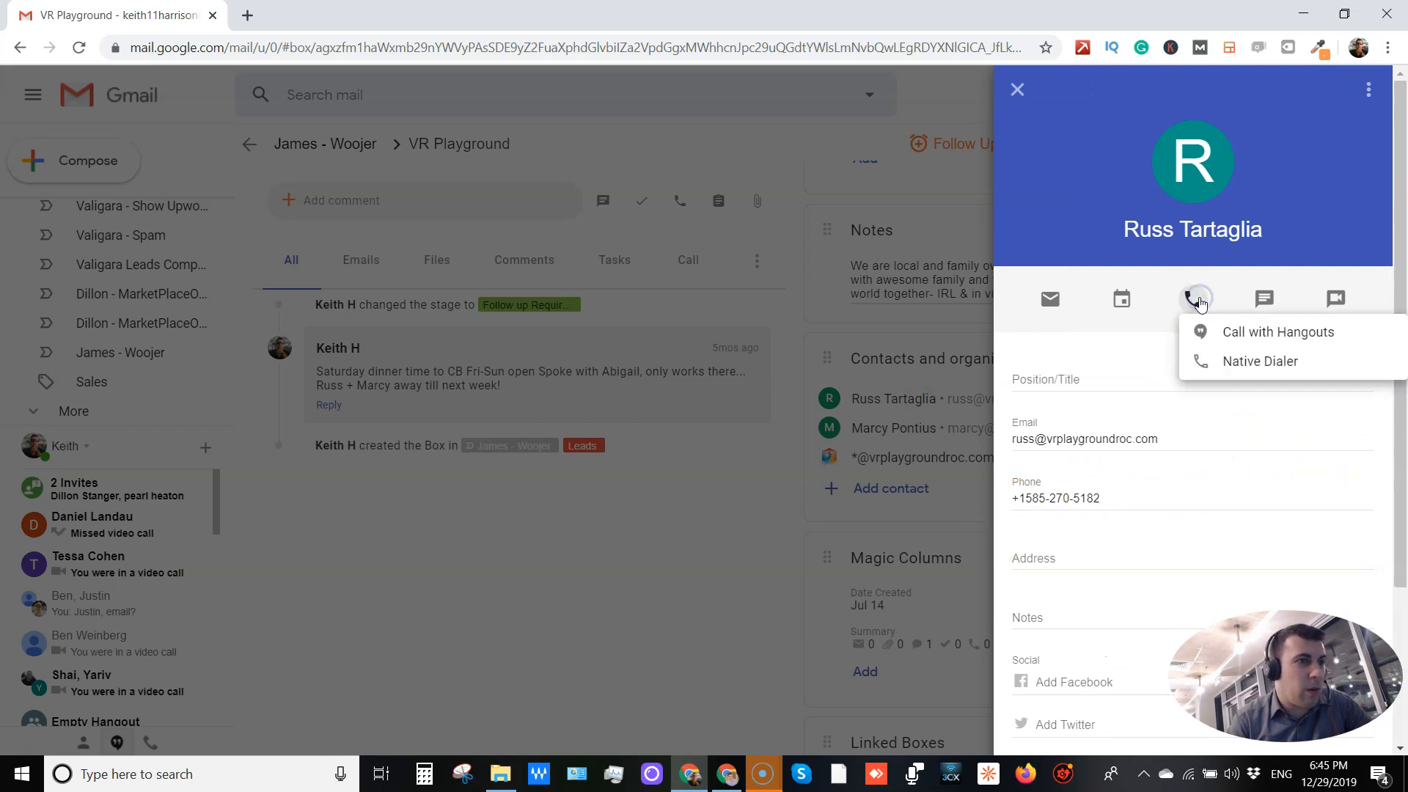
pyautogui.click(600, 658)
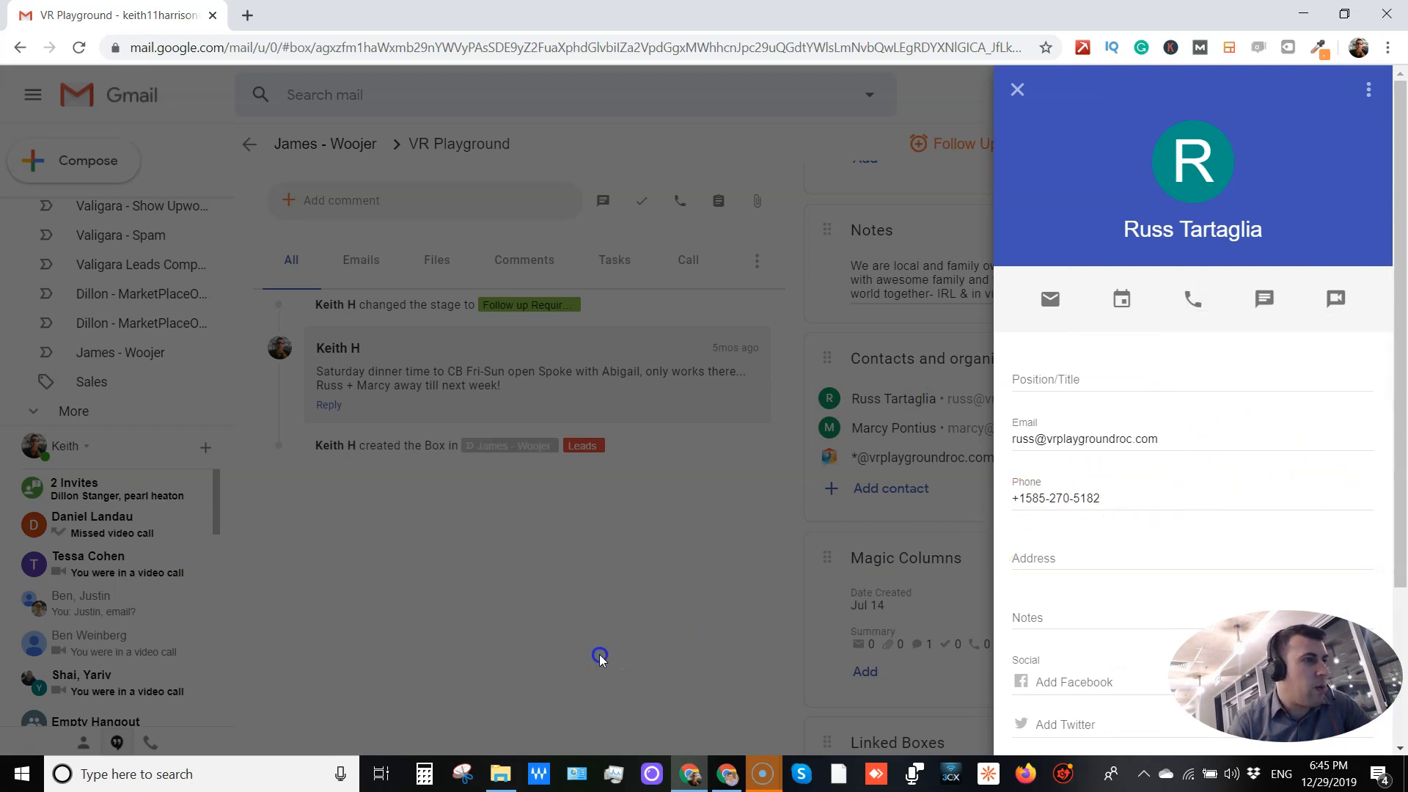
pyautogui.scroll(-3, 986, 356)
pyautogui.scroll(6, 917, 396)
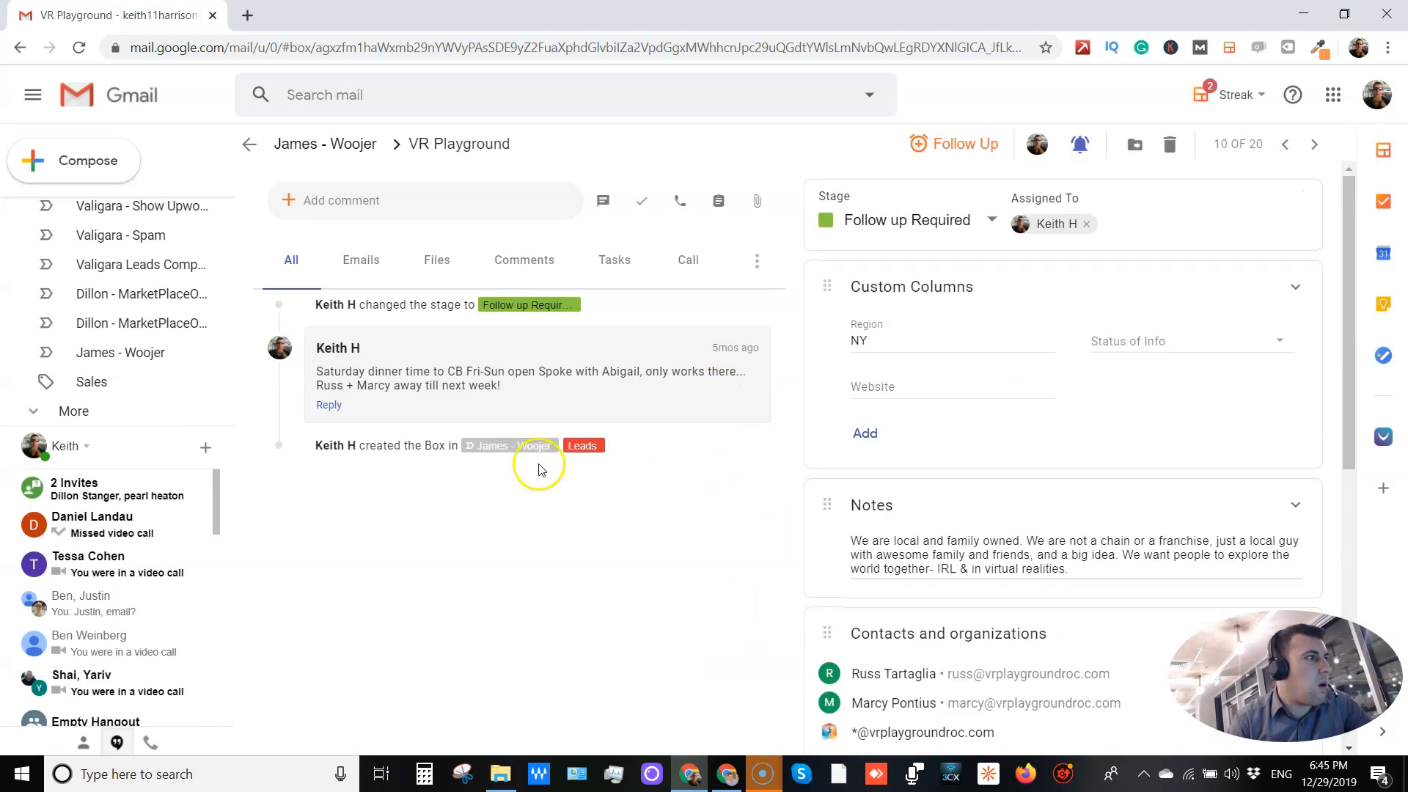
# Browse the list of pipelines and return to the inbox.
pyautogui.scroll(3, 182, 272)
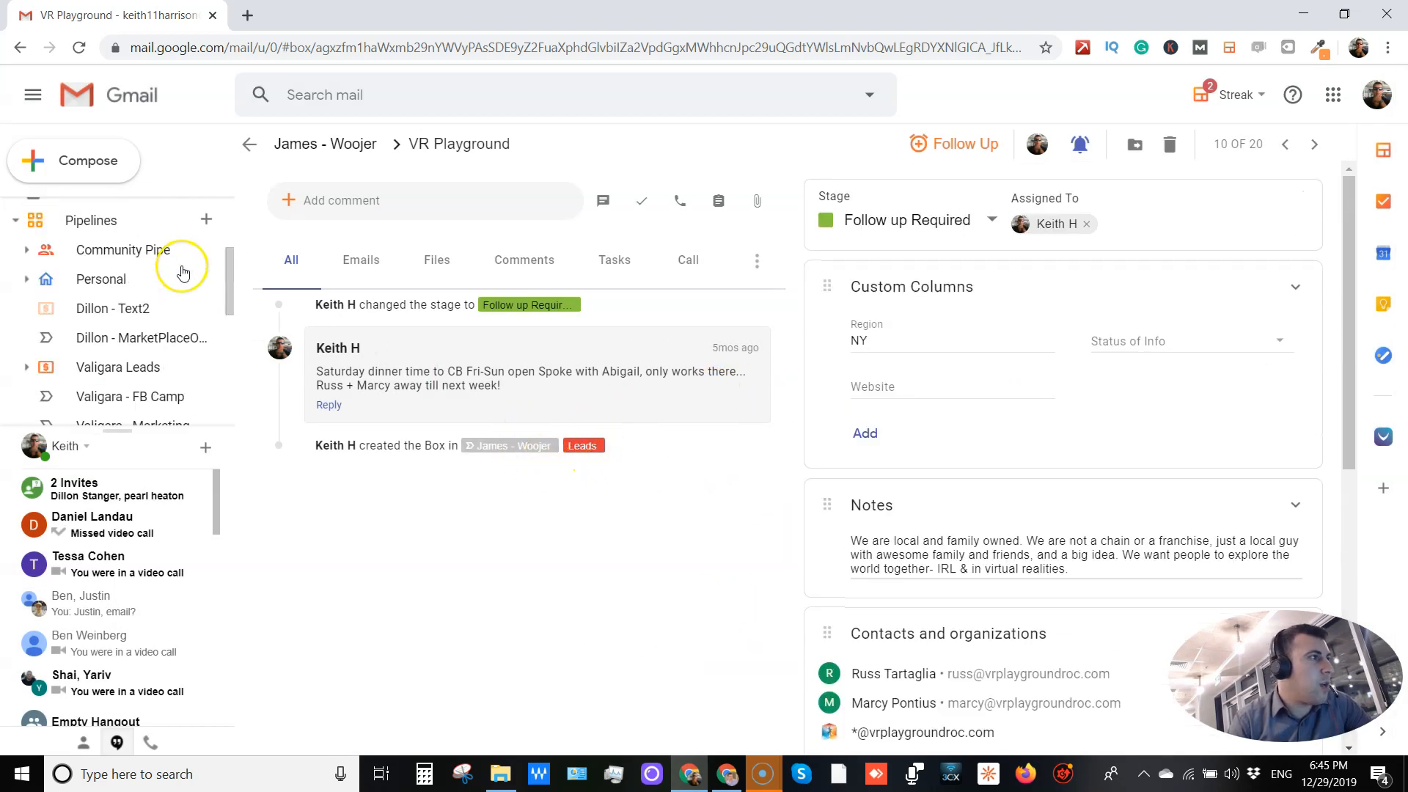
pyautogui.scroll(-4, 110, 304)
pyautogui.scroll(5, 117, 345)
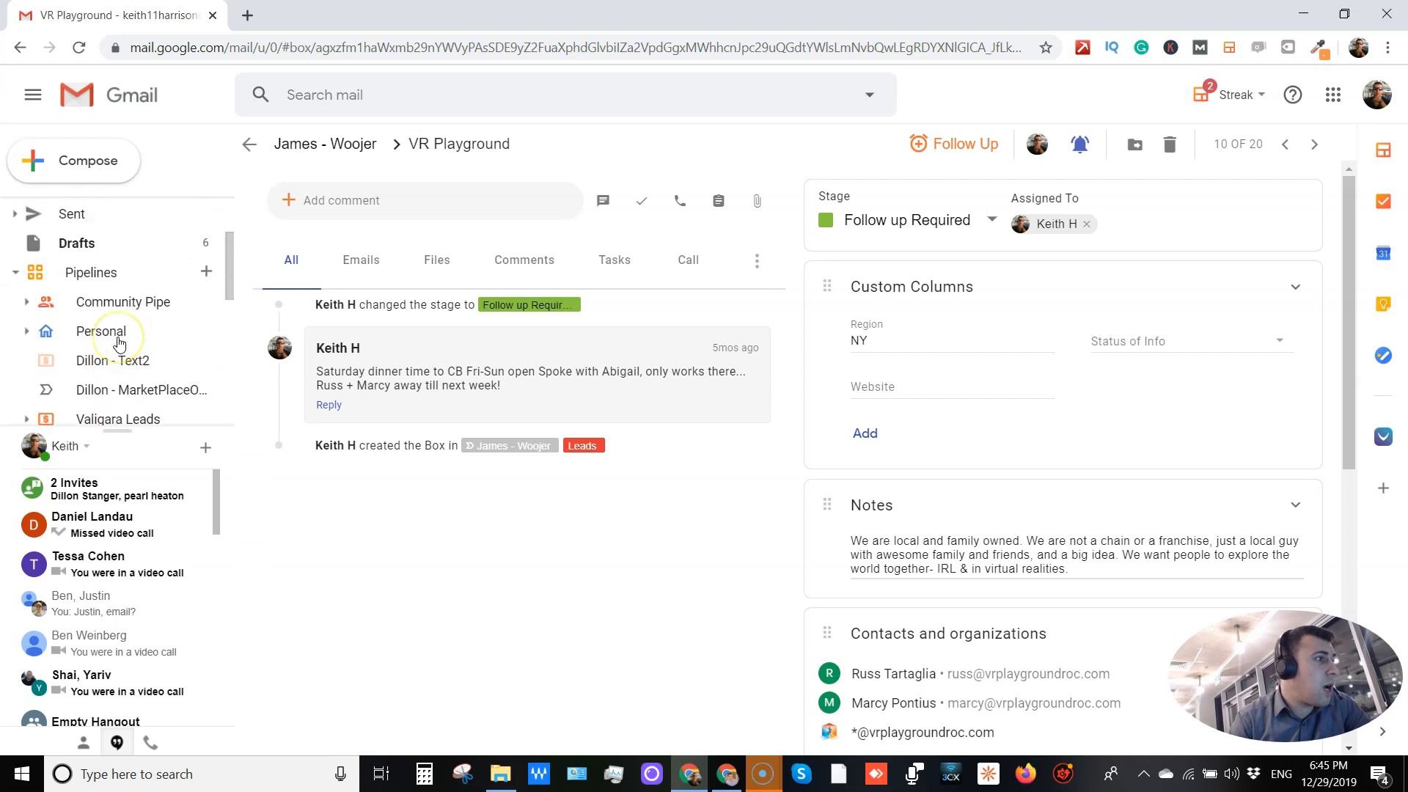
pyautogui.scroll(3, 118, 345)
pyautogui.click(78, 210)
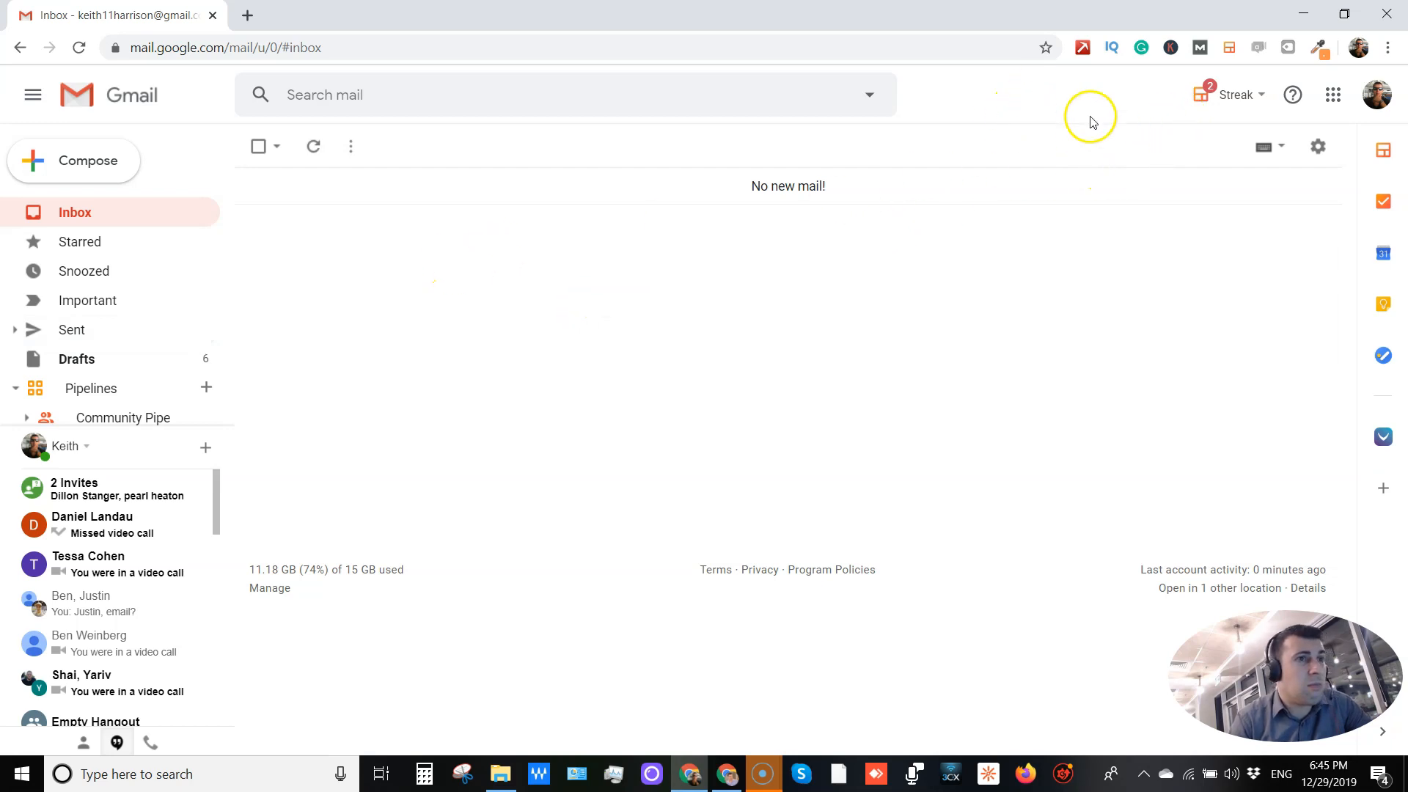
# Open the Community Pipe pipeline and check the options for adding a box, column or stage.
pyautogui.scroll(-1, 80, 332)
pyautogui.click(97, 339)
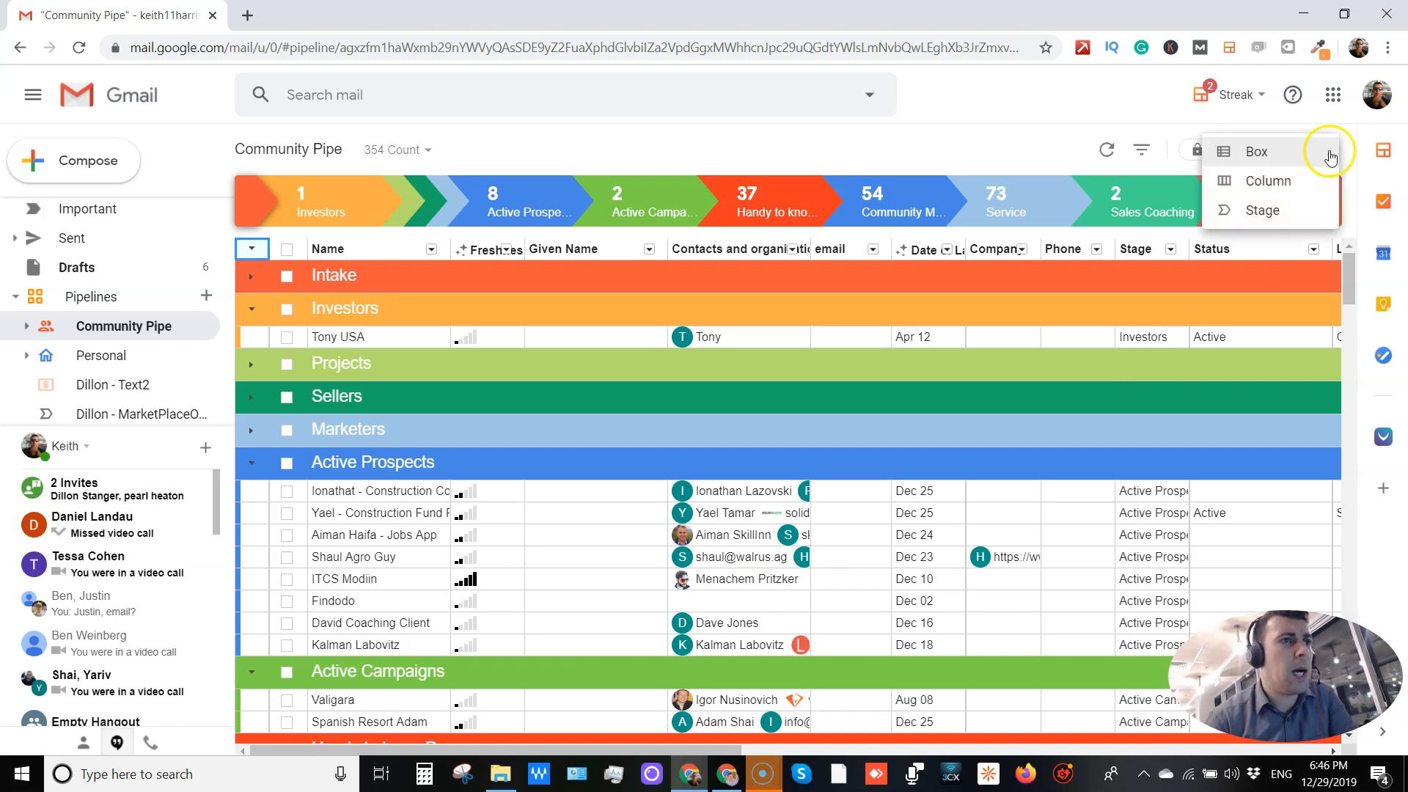
# Open Streak's Integrations page and review the Google Sheets, Slack, Hangouts Chat, API and Zapier integrations.
pyautogui.click(1235, 96)
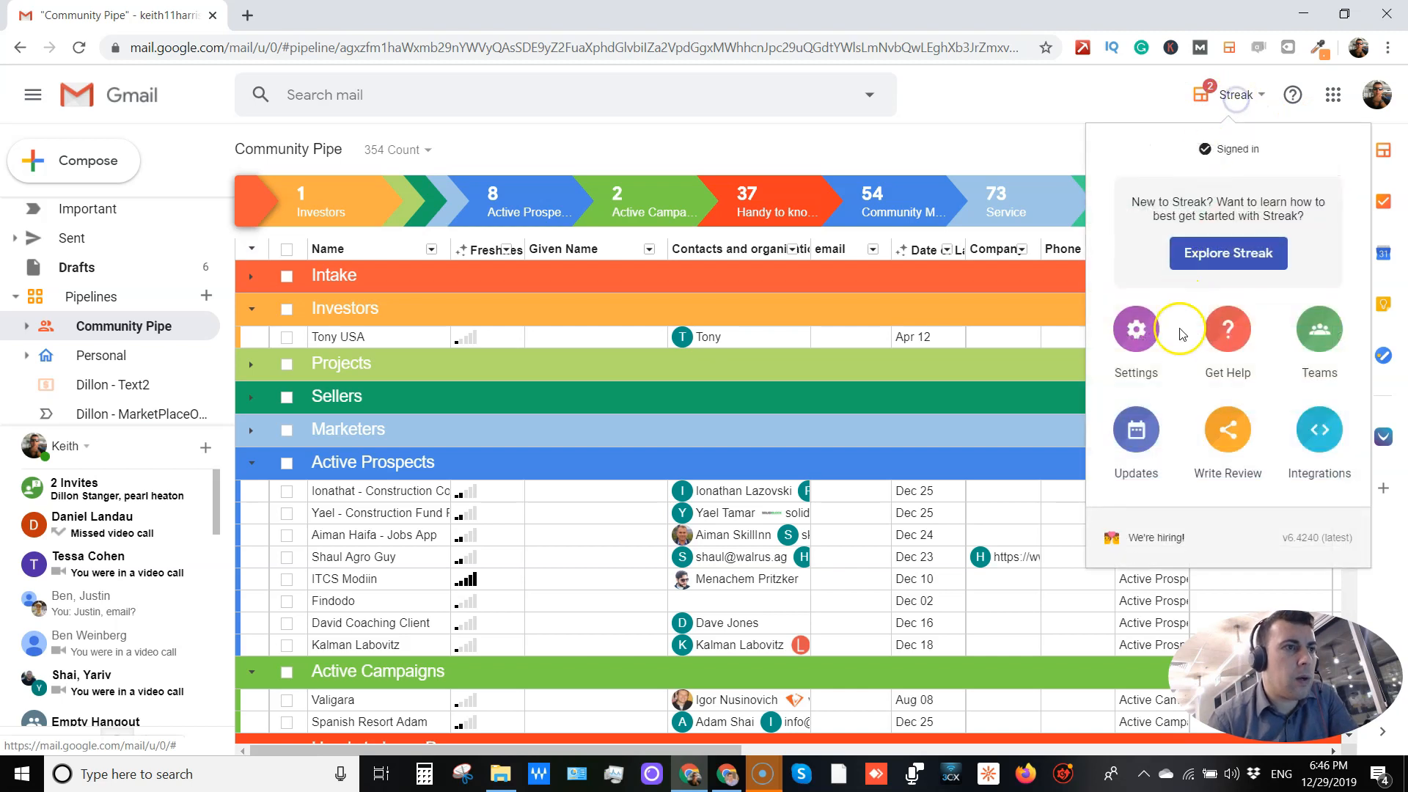
pyautogui.click(1303, 429)
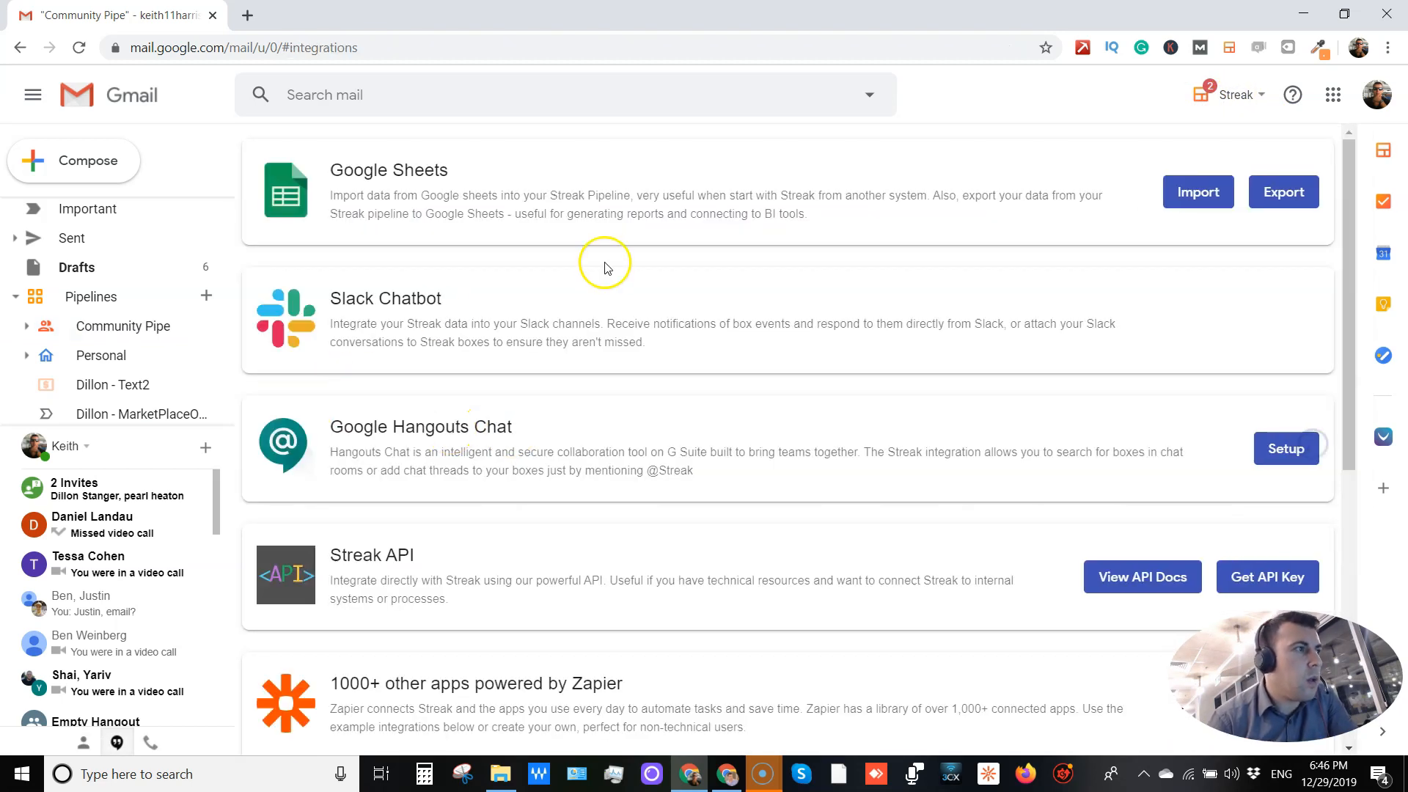
pyautogui.scroll(-6, 591, 314)
pyautogui.scroll(-1, 596, 323)
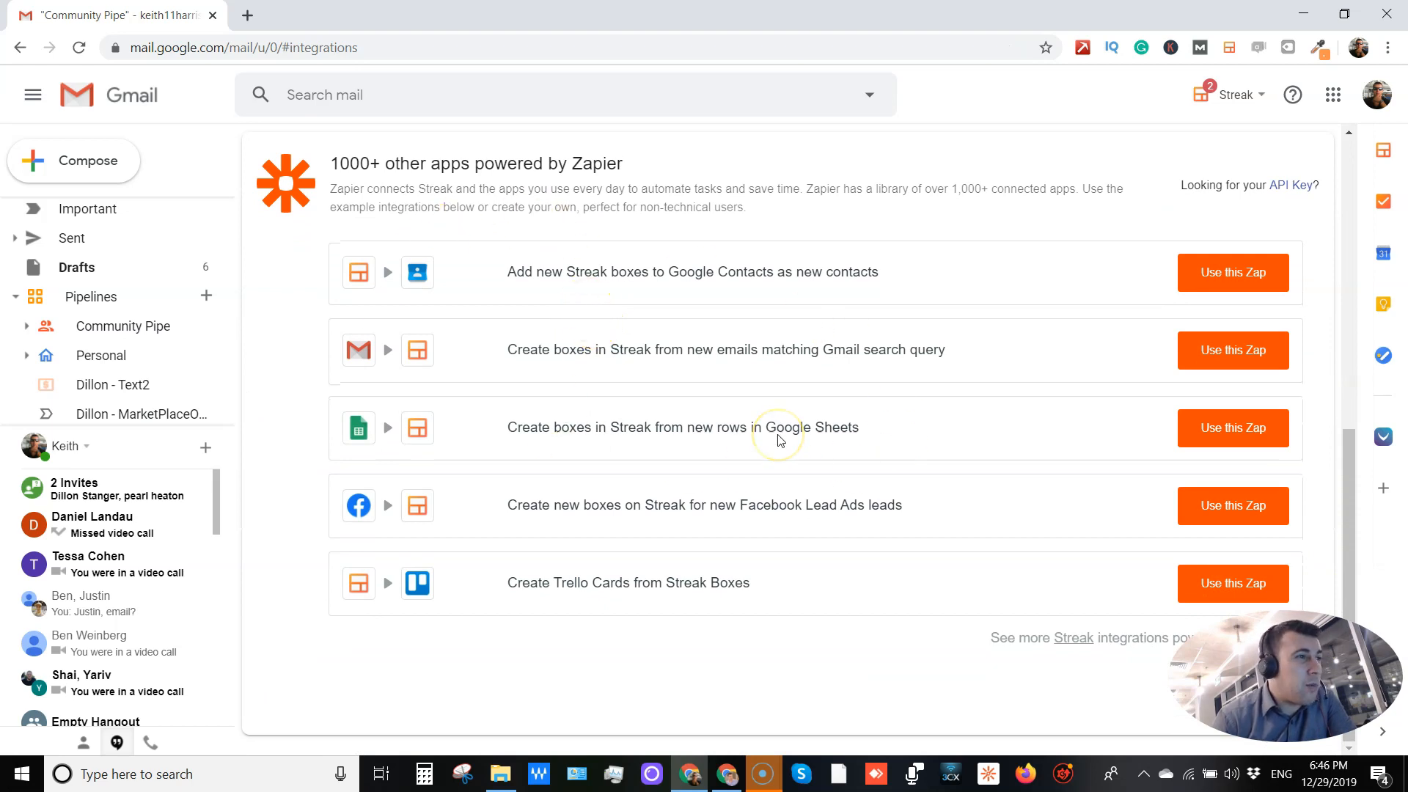
pyautogui.scroll(3, 779, 440)
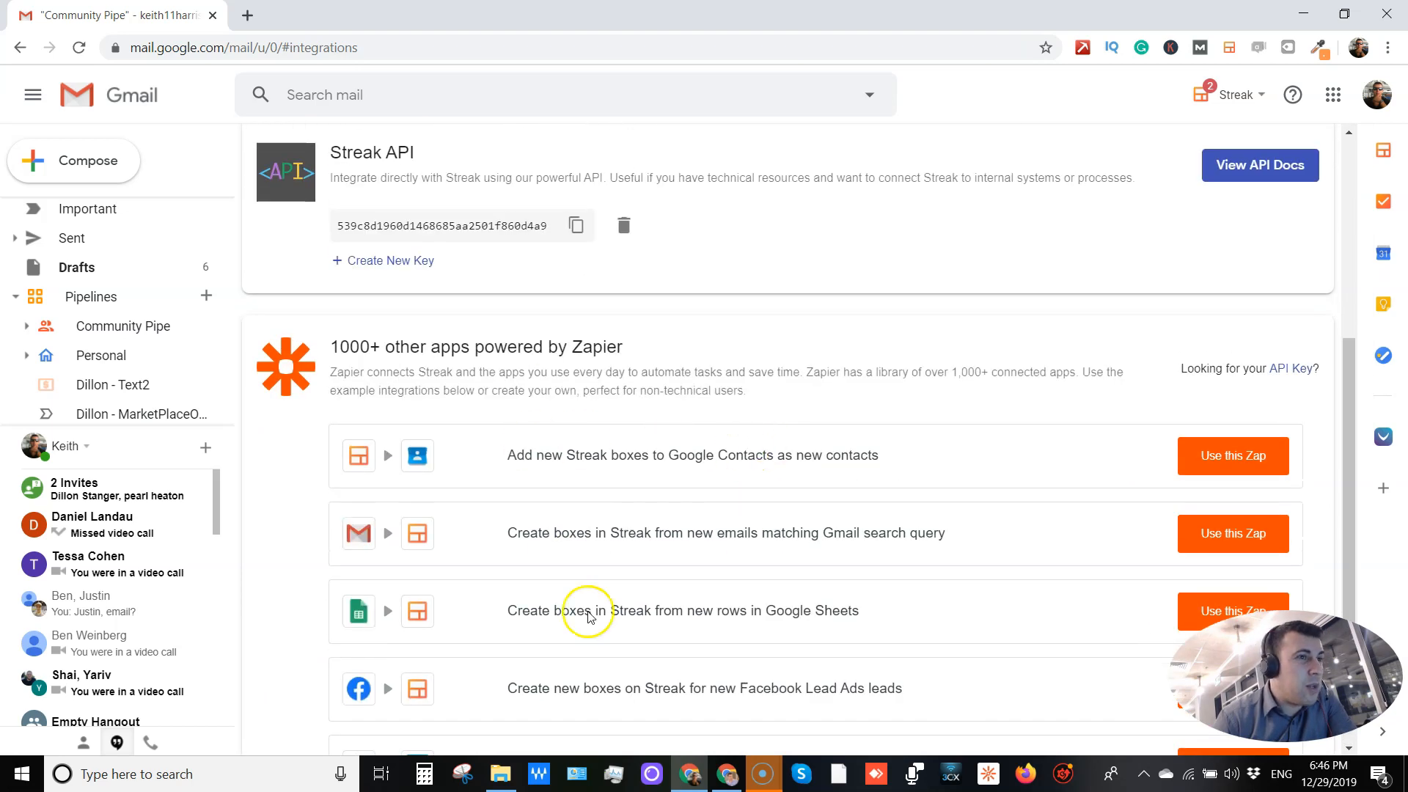
pyautogui.scroll(1, 833, 598)
pyautogui.scroll(-3, 799, 608)
pyautogui.scroll(7, 792, 602)
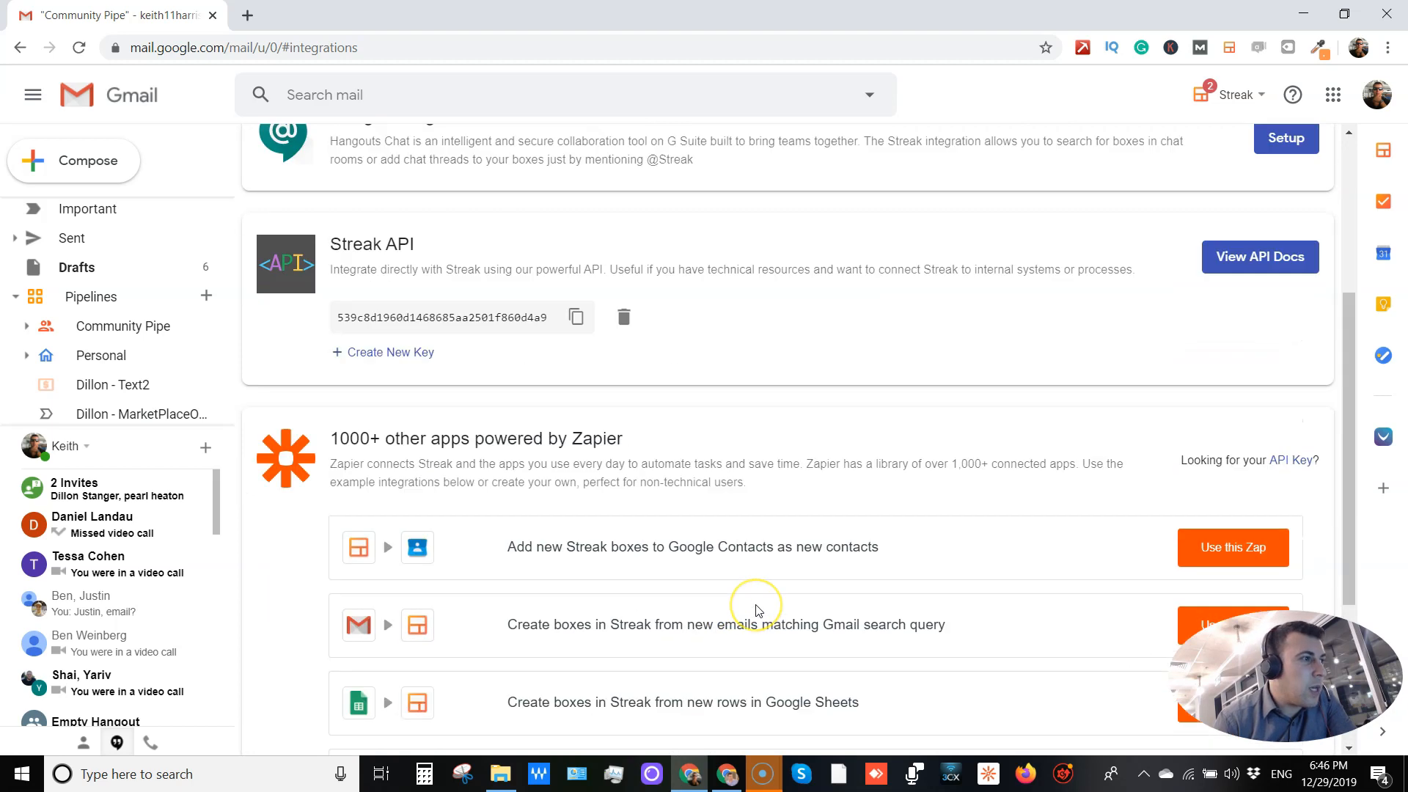
pyautogui.scroll(-8, 758, 611)
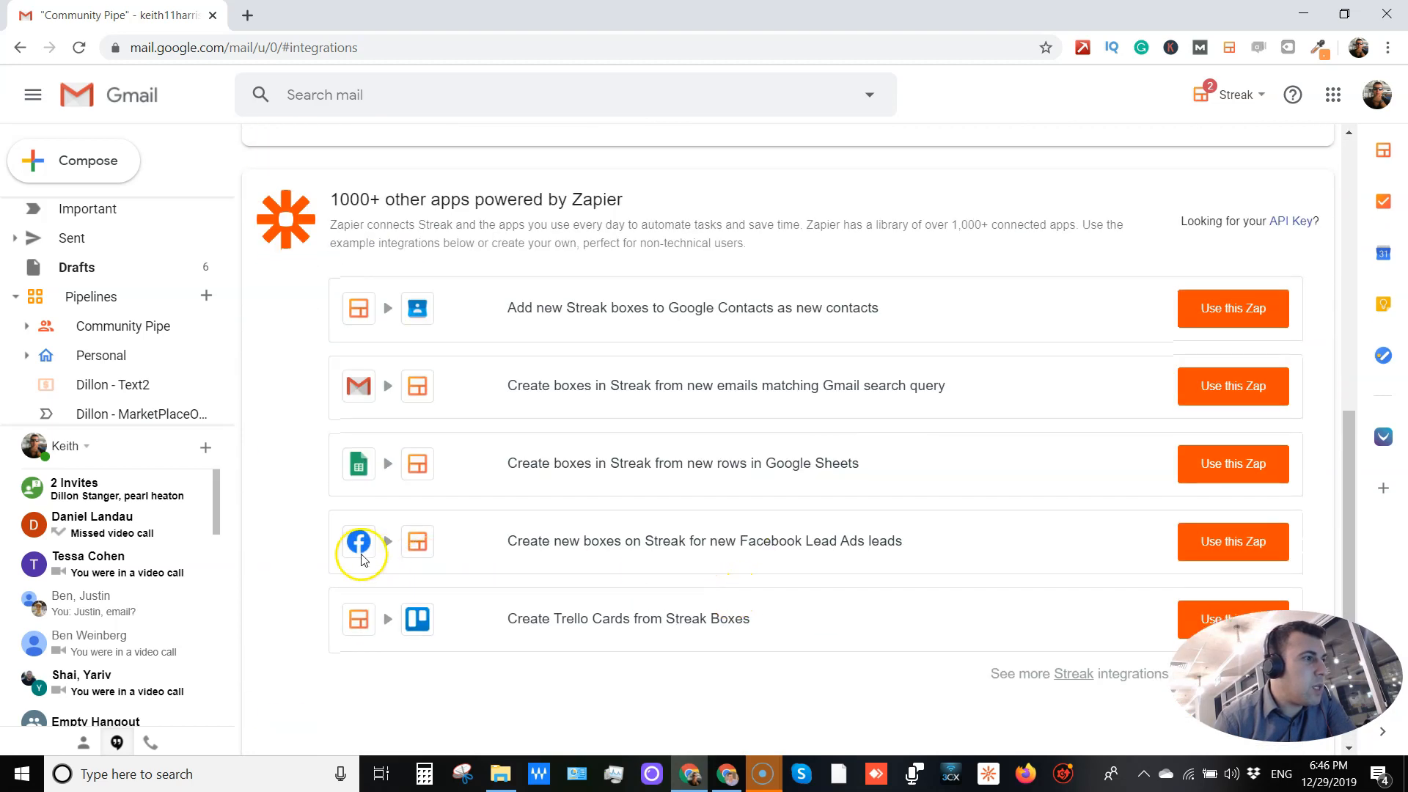
pyautogui.scroll(5, 480, 555)
pyautogui.scroll(1, 542, 639)
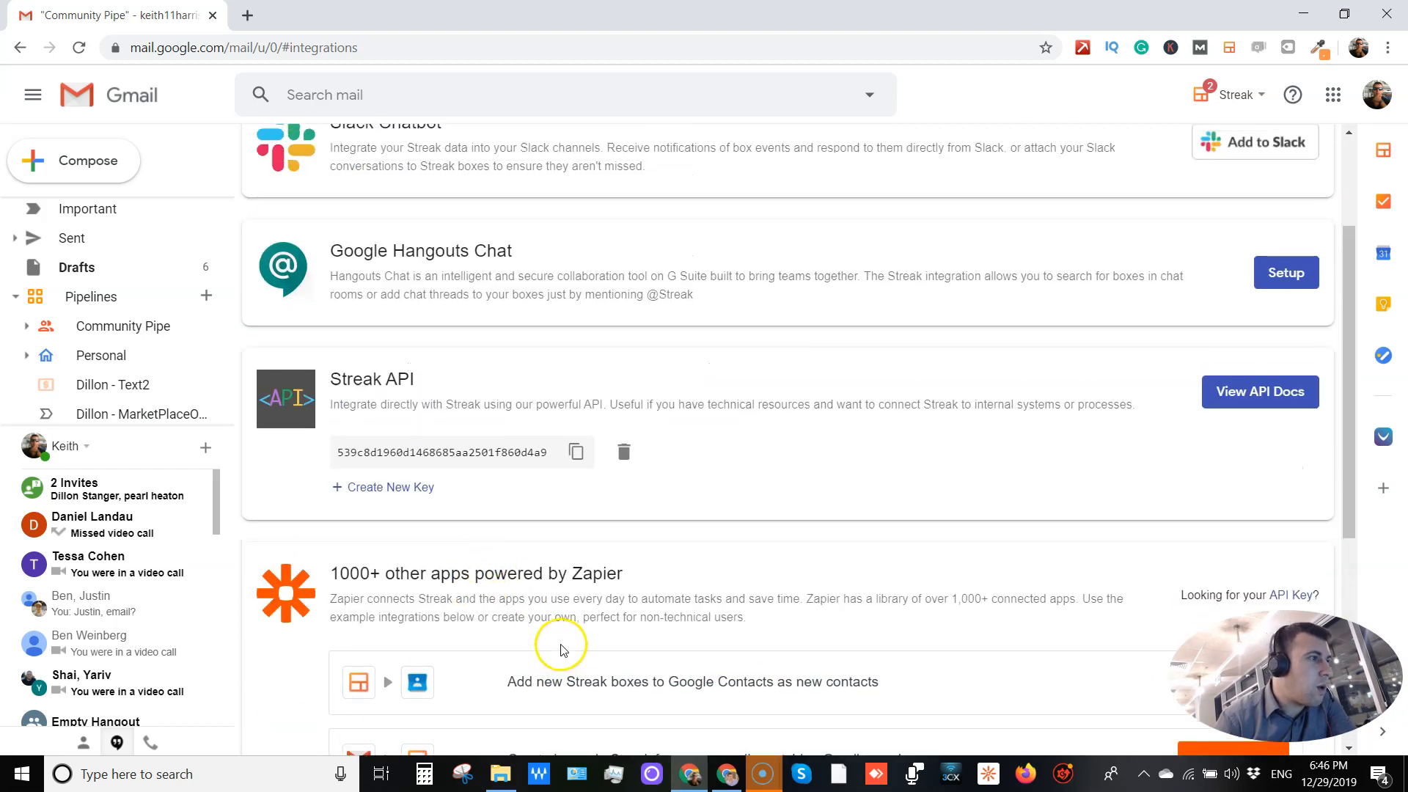
pyautogui.scroll(2, 560, 644)
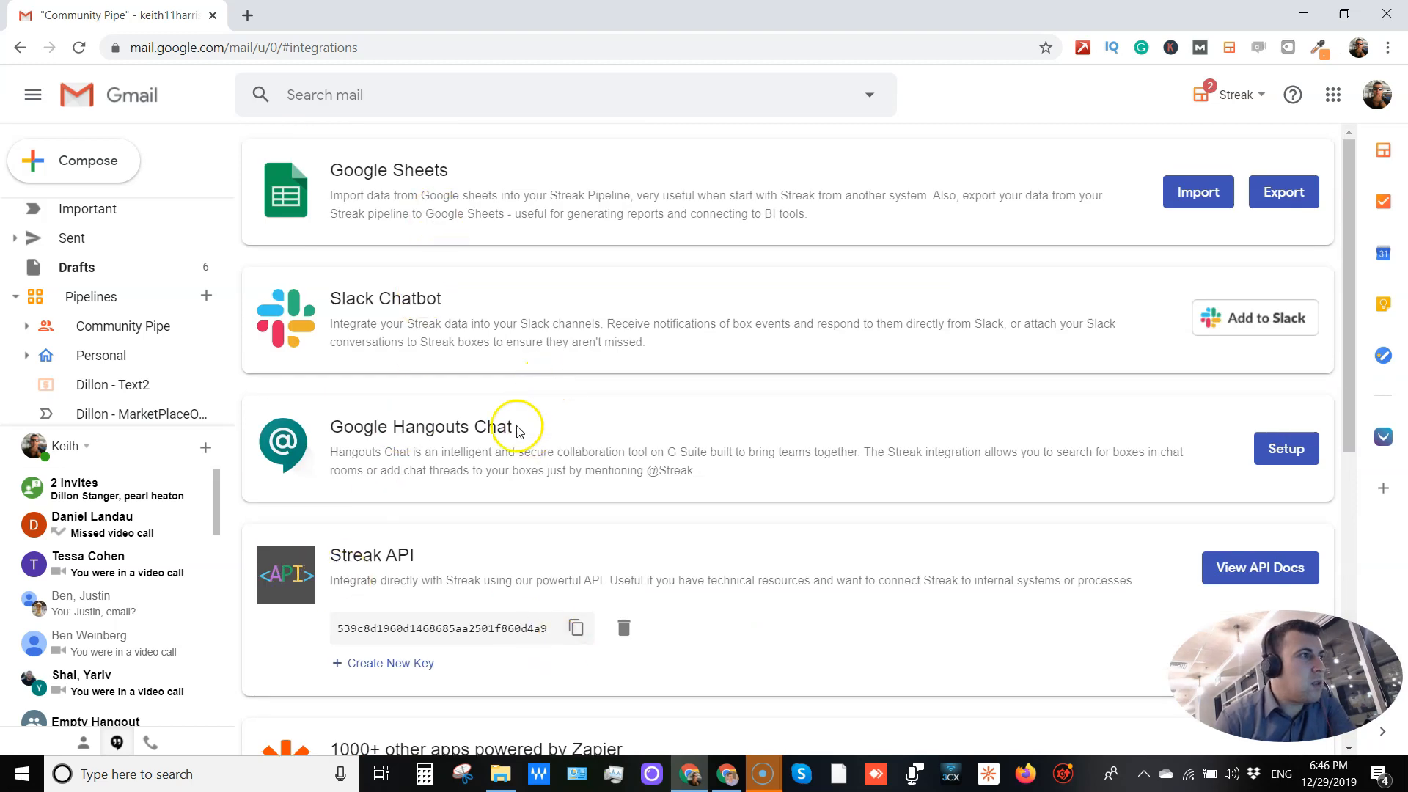
pyautogui.scroll(-3, 522, 455)
pyautogui.scroll(-5, 523, 459)
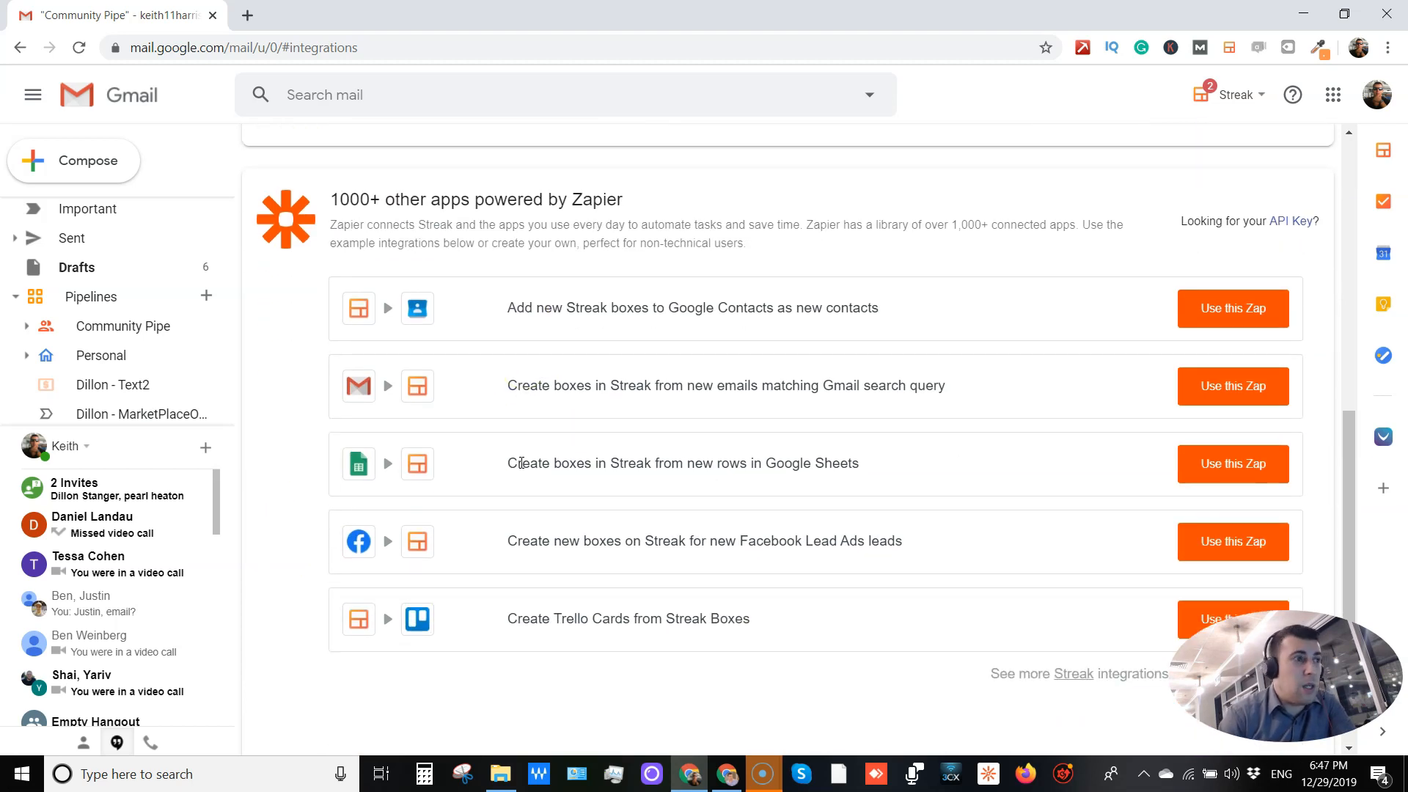
pyautogui.scroll(8, 522, 462)
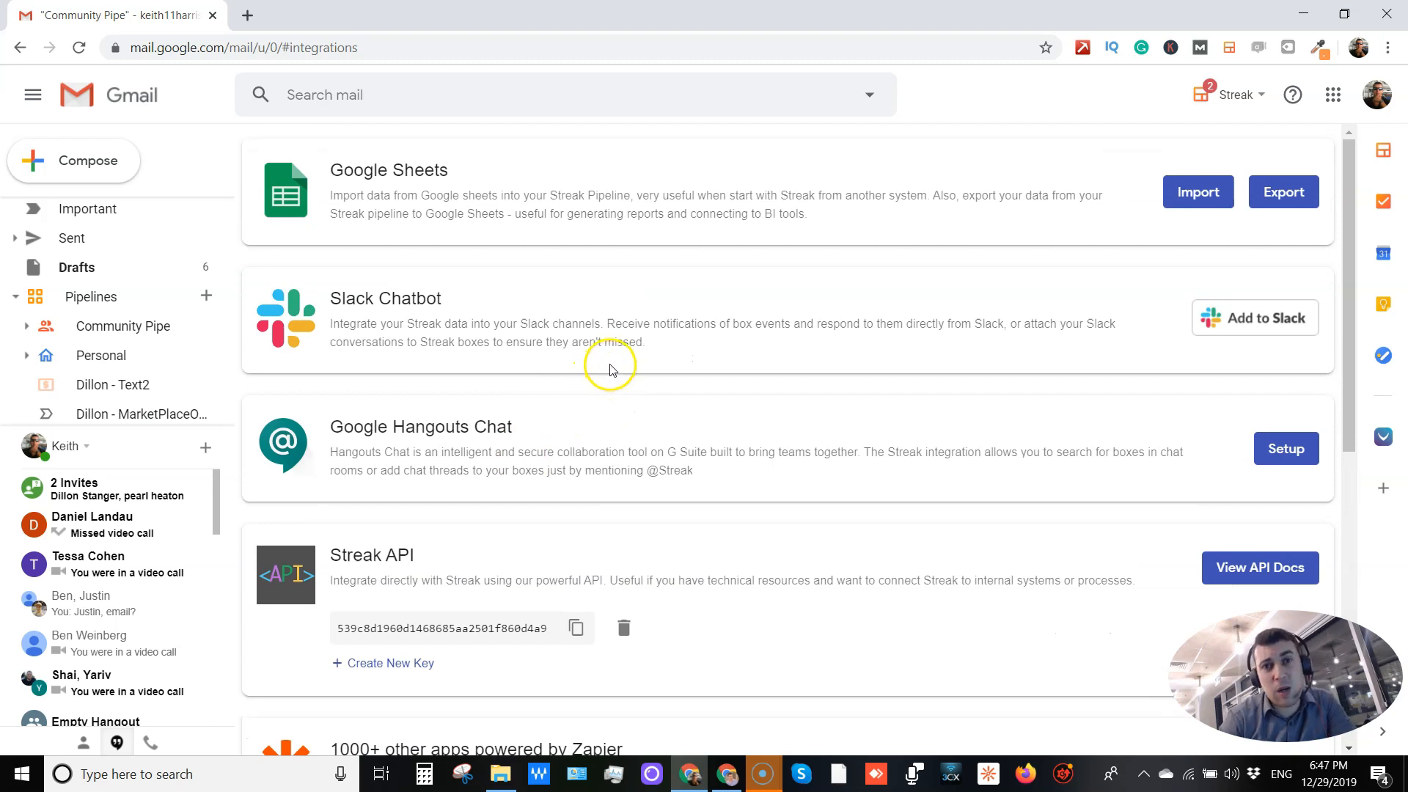
pyautogui.scroll(-5, 627, 356)
pyautogui.scroll(5, 628, 362)
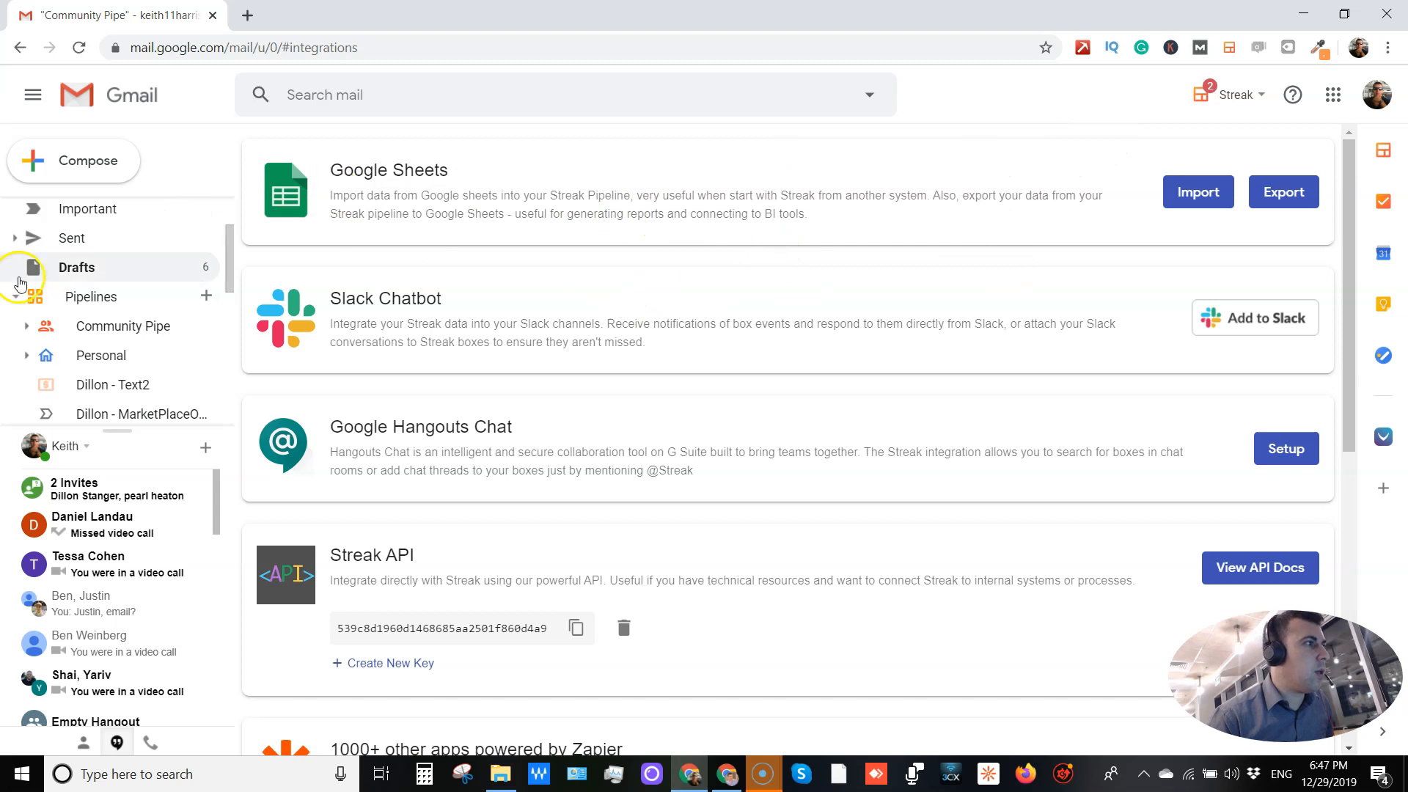
# Return to the inbox and open the Personal pipeline.
pyautogui.scroll(3, 44, 275)
pyautogui.click(81, 212)
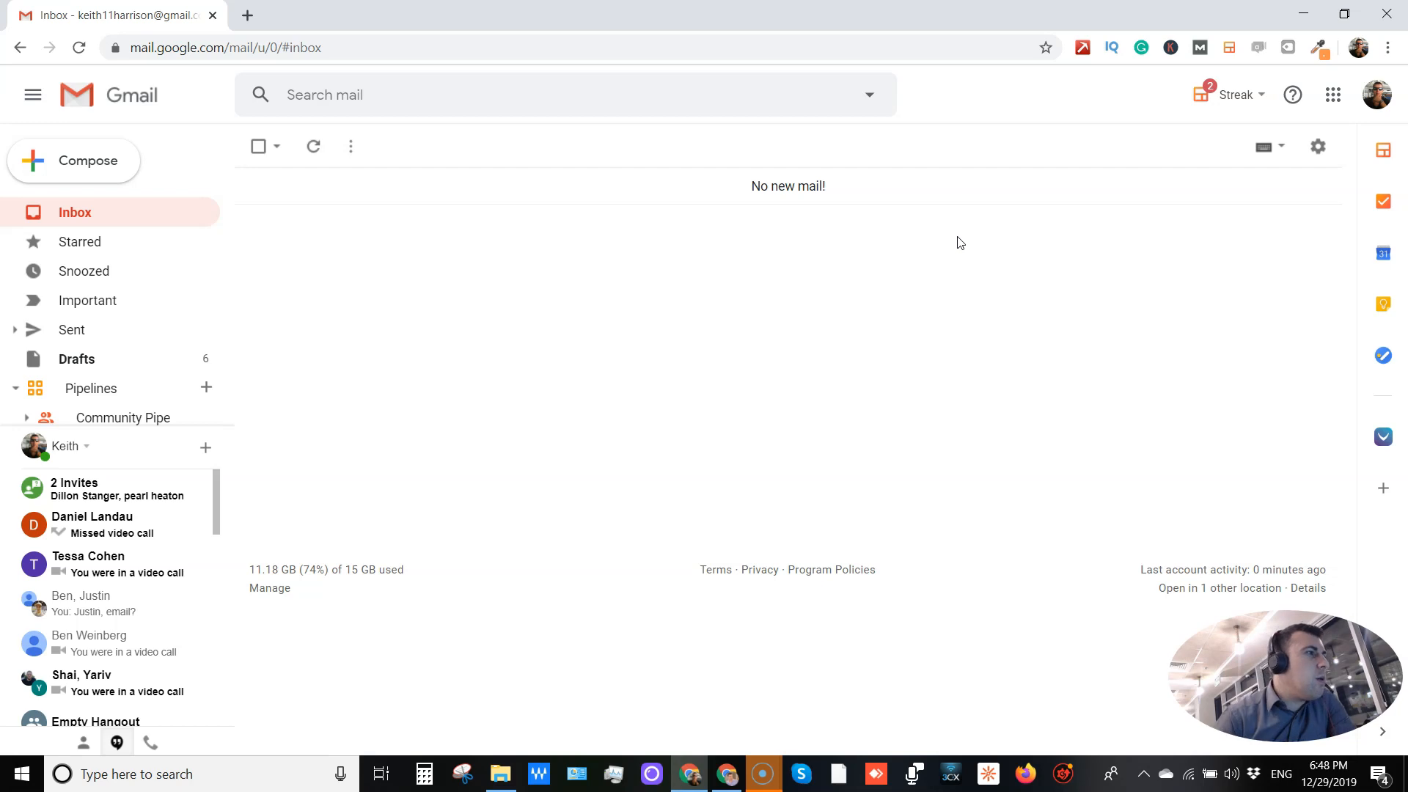
pyautogui.scroll(-3, 156, 257)
pyautogui.click(153, 273)
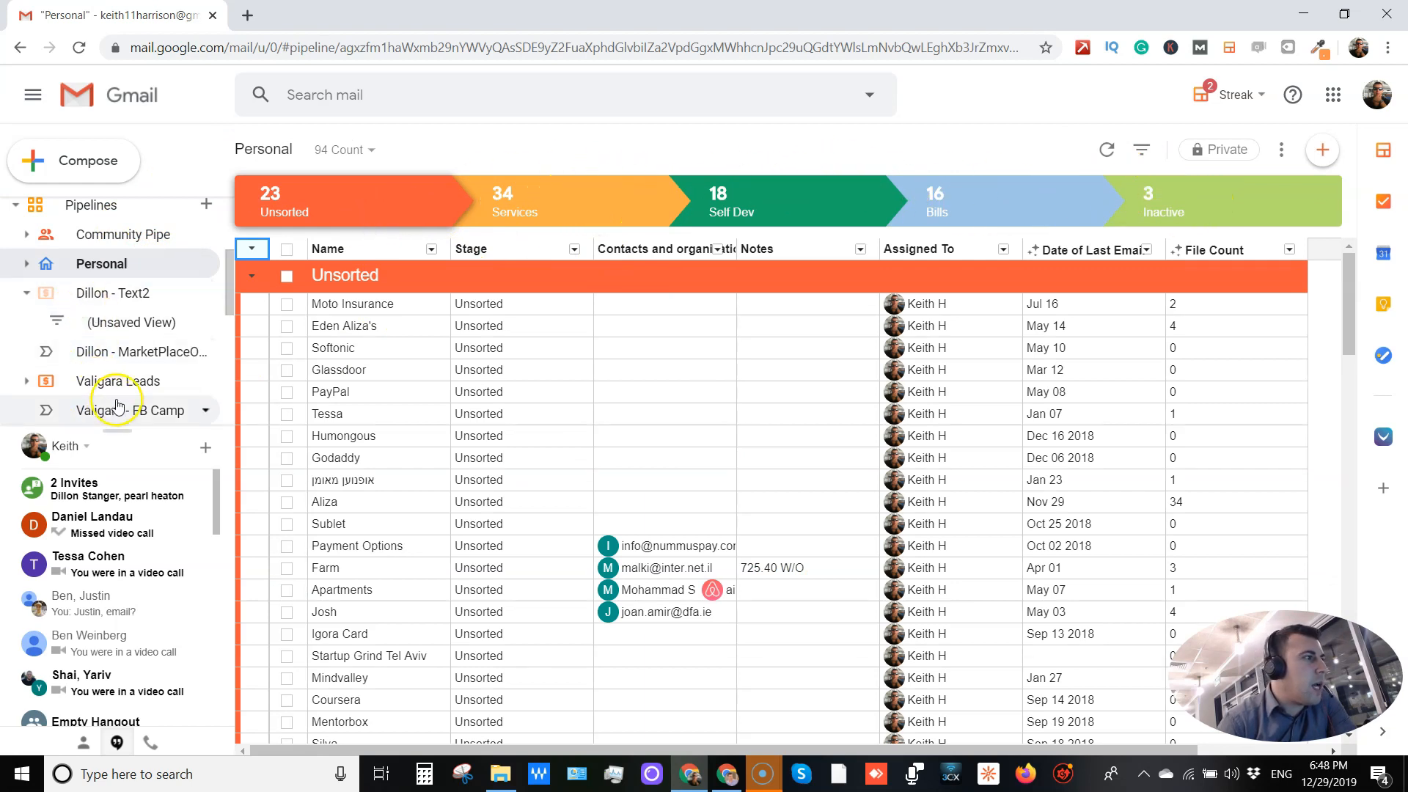
pyautogui.scroll(-1, 119, 405)
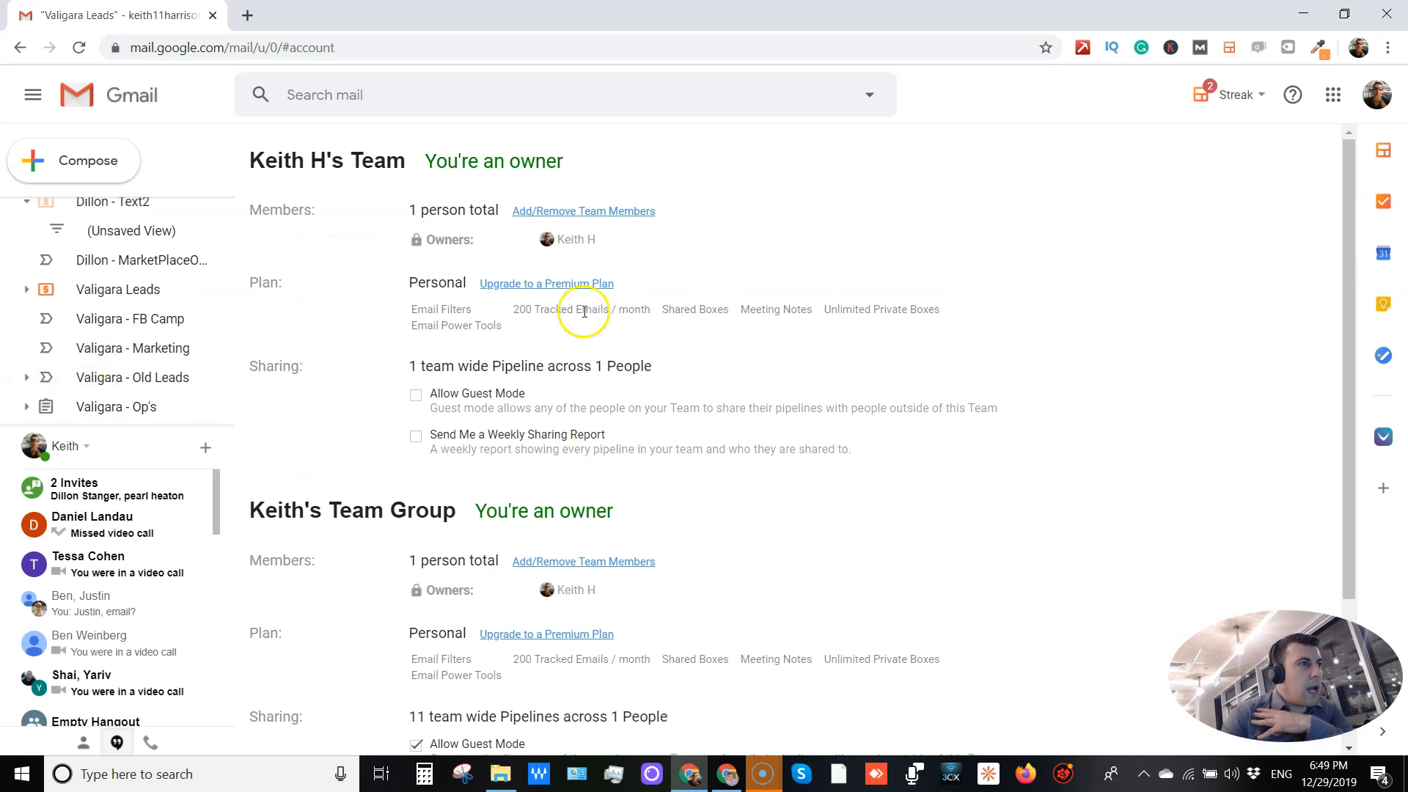